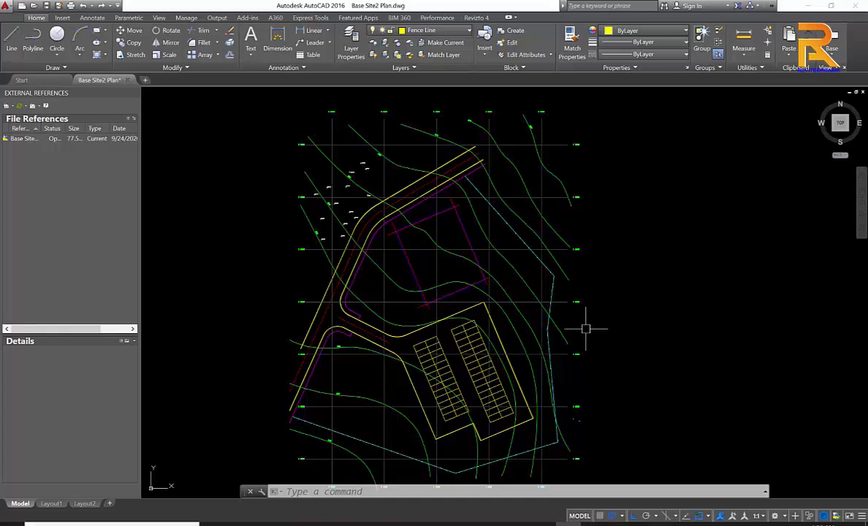
{"action": "middle_click_drag", "start_coordinate": [455, 306], "coordinate": [506, 313]}
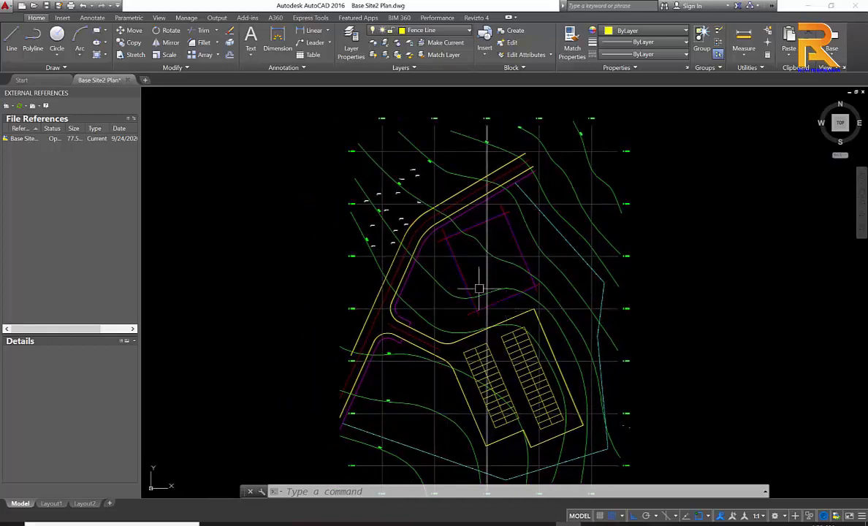
{"action": "scroll", "coordinate": [477, 285], "scroll_direction": "up", "scroll_amount": 5}
{"action": "scroll", "coordinate": [475, 271], "scroll_direction": "down", "scroll_amount": 3}
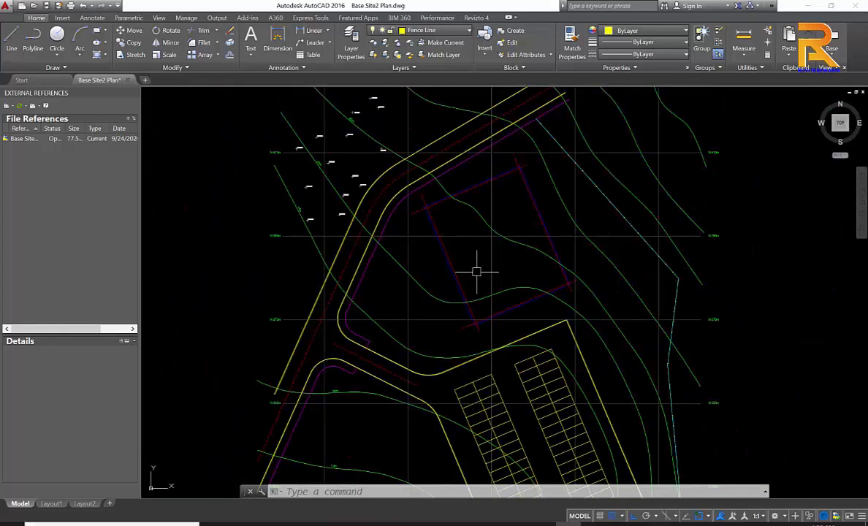
{"action": "scroll", "coordinate": [468, 296], "scroll_direction": "up", "scroll_amount": 2}
{"action": "scroll", "coordinate": [460, 320], "scroll_direction": "down", "scroll_amount": 2}
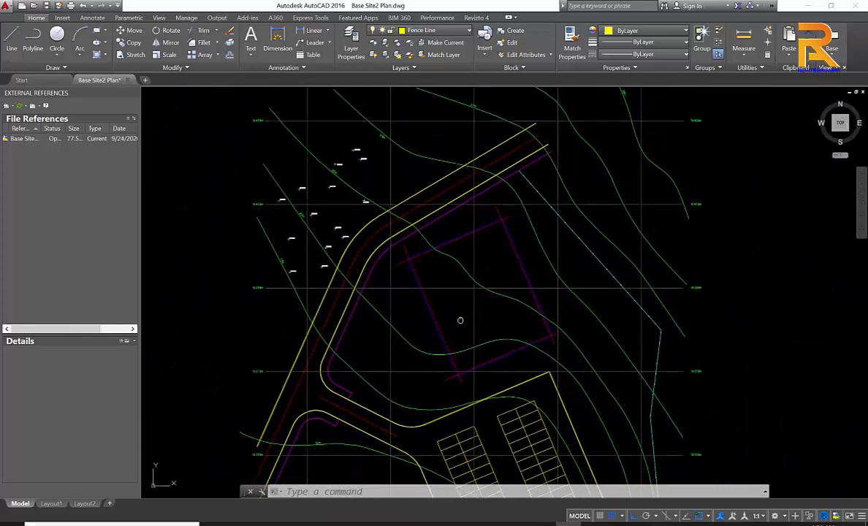
{"action": "middle_click_drag", "start_coordinate": [460, 320], "coordinate": [478, 296]}
Switch to the Stair project in Revit and examine the stair with its outer railing
{"action": "left_click", "coordinate": [517, 523]}
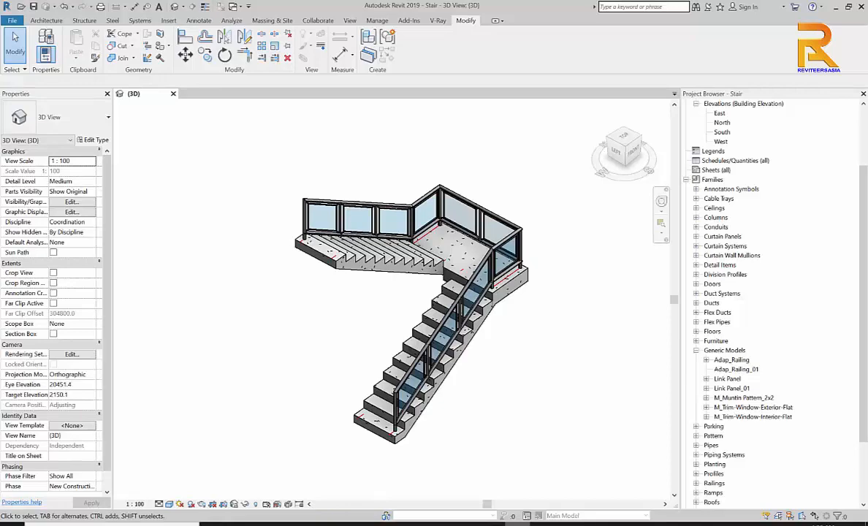
{"action": "middle_click_drag", "start_coordinate": [508, 453], "coordinate": [504, 428], "text": "shift"}
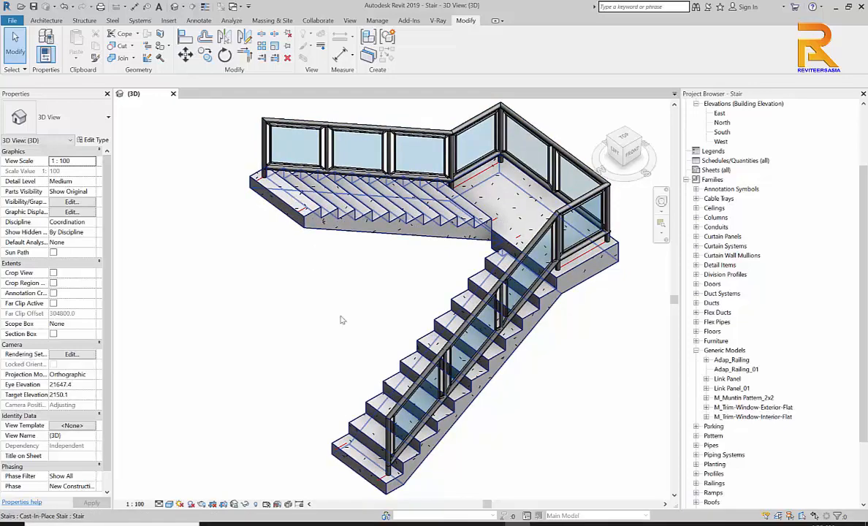
{"action": "middle_click_drag", "start_coordinate": [347, 310], "coordinate": [330, 363], "text": "shift"}
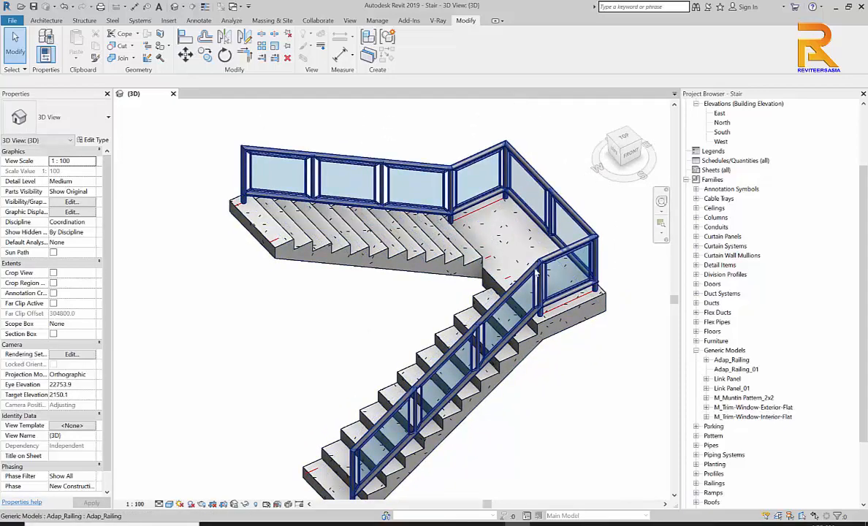
{"action": "middle_click_drag", "start_coordinate": [536, 272], "coordinate": [553, 251]}
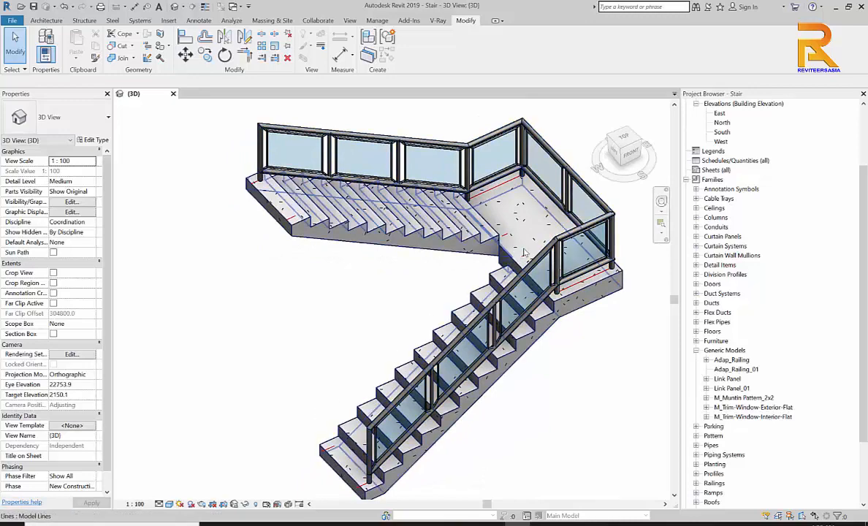
Open the family Adap_Railing_01 from the Handrail folder inside 09012020, Revit Model on drive D
{"action": "left_click", "coordinate": [17, 22]}
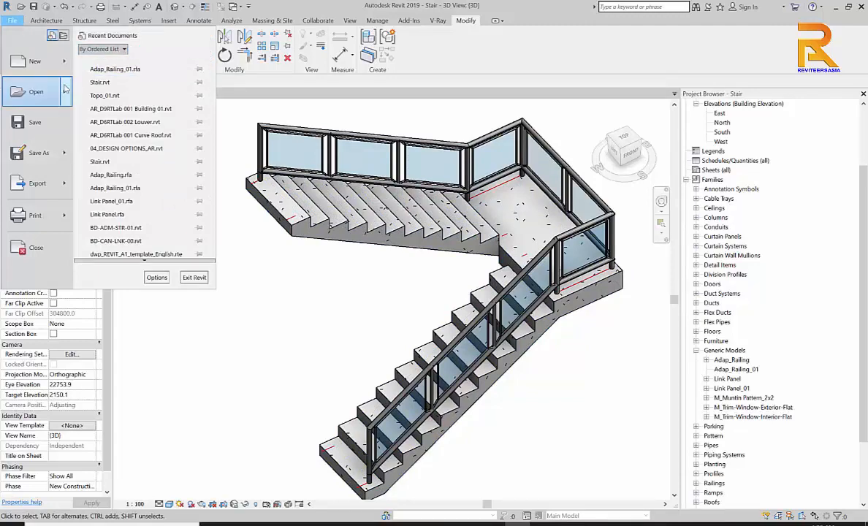
{"action": "mouse_move", "coordinate": [67, 88]}
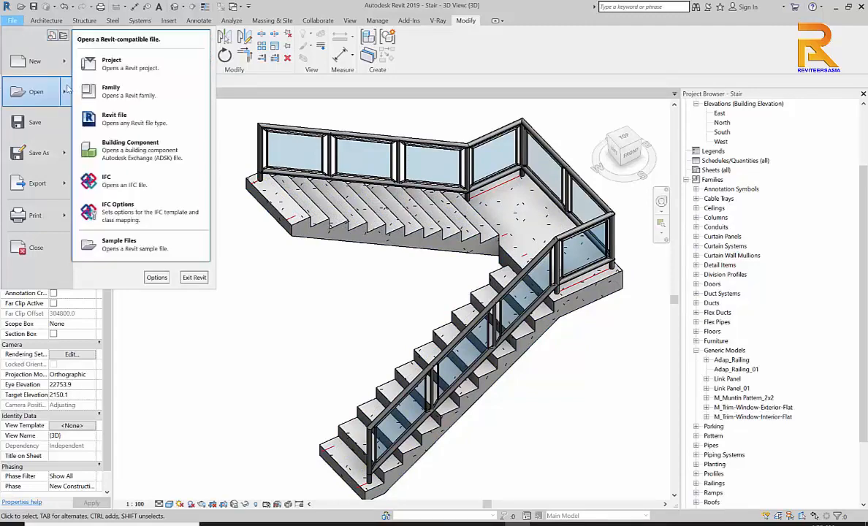
{"action": "left_click", "coordinate": [109, 91]}
{"action": "left_click", "coordinate": [257, 169]}
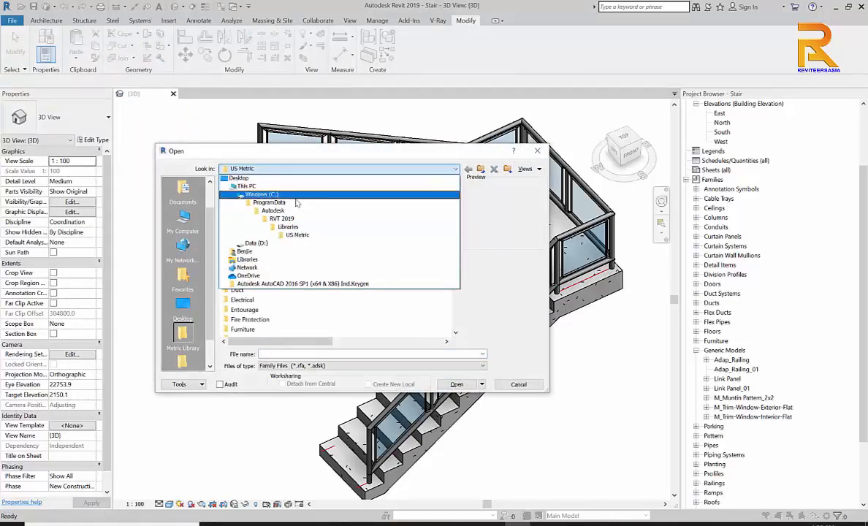
{"action": "left_click", "coordinate": [256, 242]}
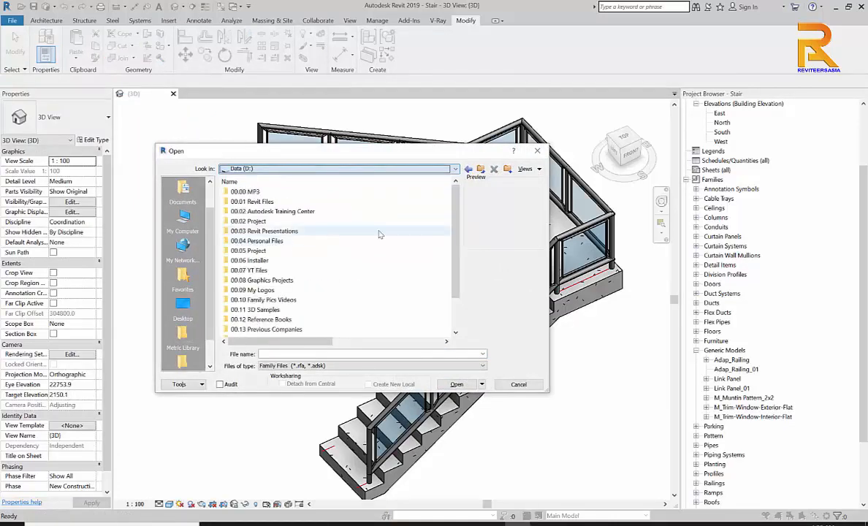
{"action": "double_click", "coordinate": [272, 270]}
{"action": "left_click", "coordinate": [274, 191]}
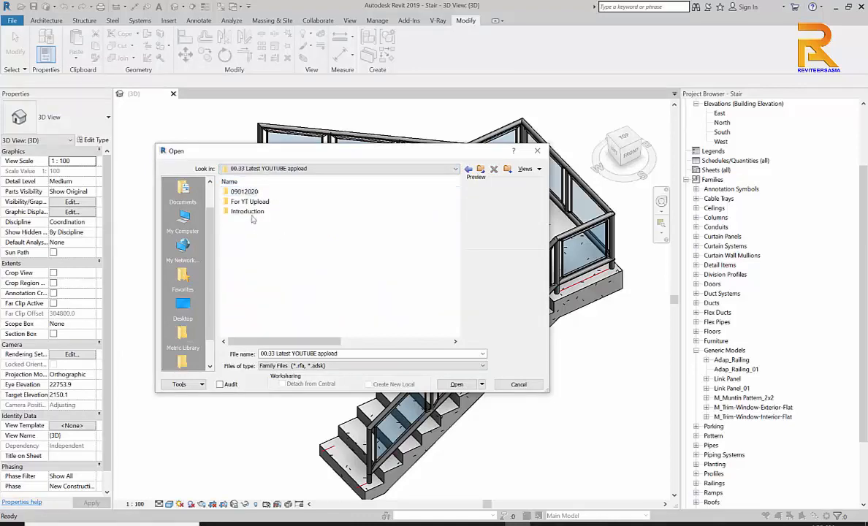
{"action": "double_click", "coordinate": [248, 192]}
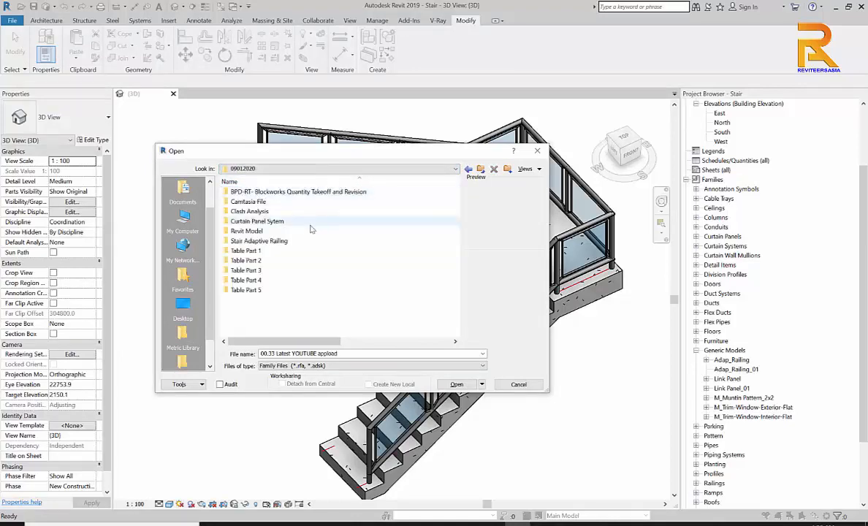
{"action": "double_click", "coordinate": [253, 232]}
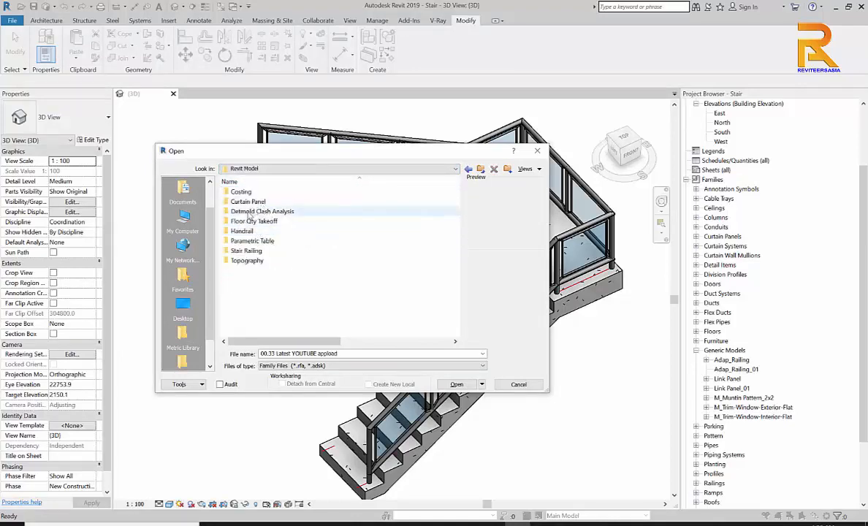
{"action": "double_click", "coordinate": [245, 230]}
{"action": "left_click", "coordinate": [252, 201]}
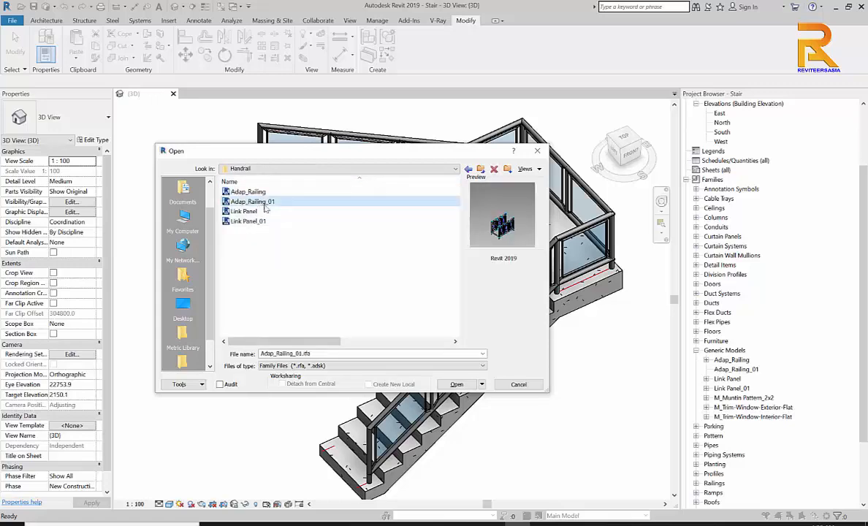
{"action": "left_click", "coordinate": [456, 385]}
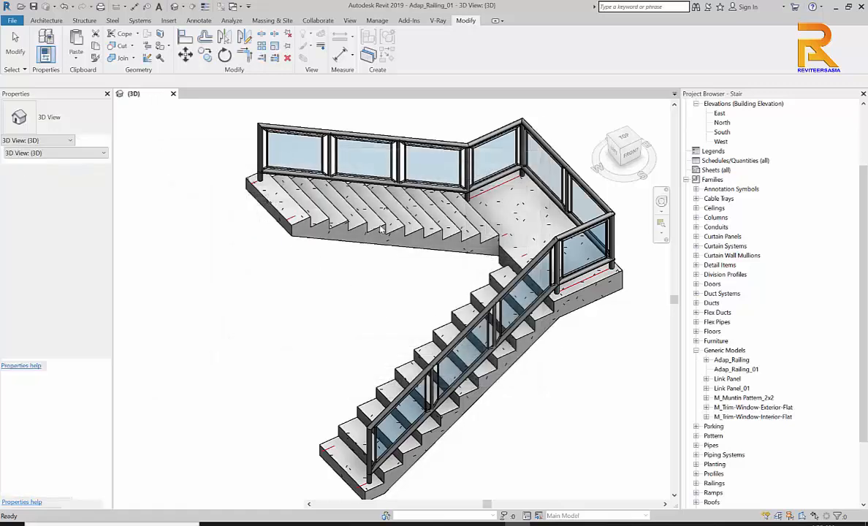
Inspect the Adap_Railing_01 family and load it into the Stair project, overwriting the existing version and its parameter values
{"action": "scroll", "coordinate": [384, 253], "scroll_direction": "up", "scroll_amount": 6}
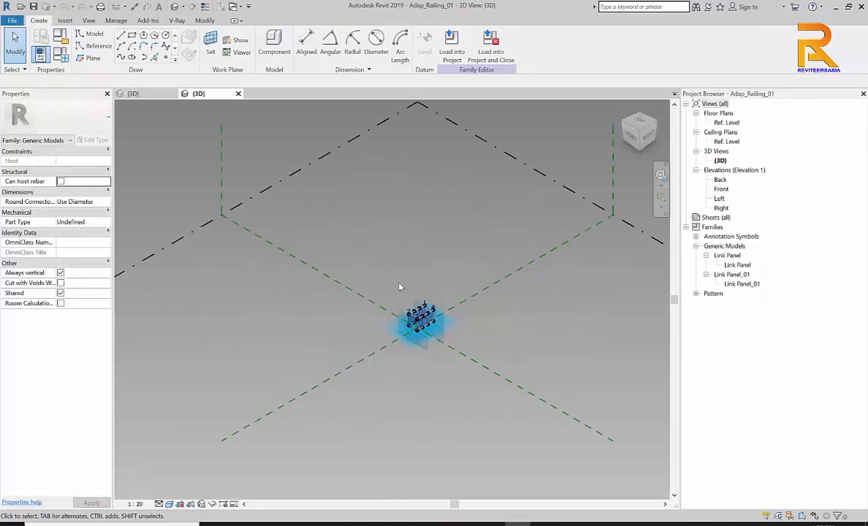
{"action": "middle_click_drag", "start_coordinate": [400, 287], "coordinate": [342, 180]}
{"action": "scroll", "coordinate": [390, 252], "scroll_direction": "up", "scroll_amount": 6}
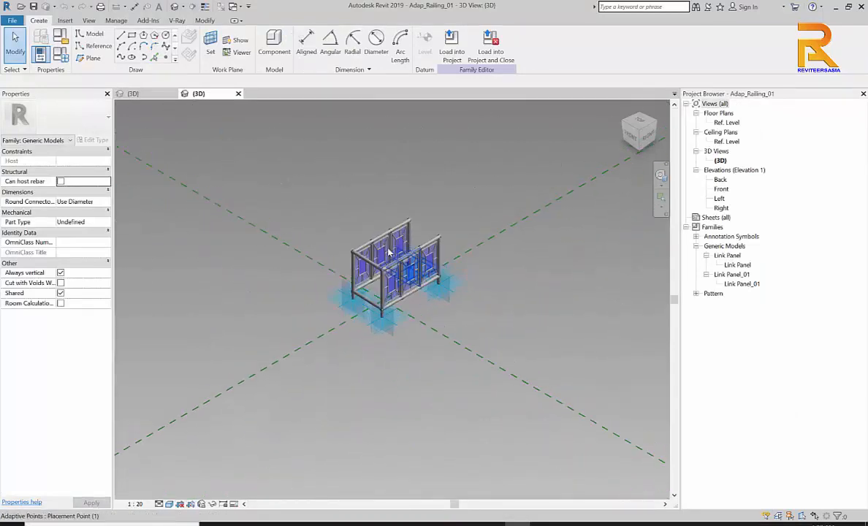
{"action": "middle_click_drag", "start_coordinate": [393, 253], "coordinate": [391, 241]}
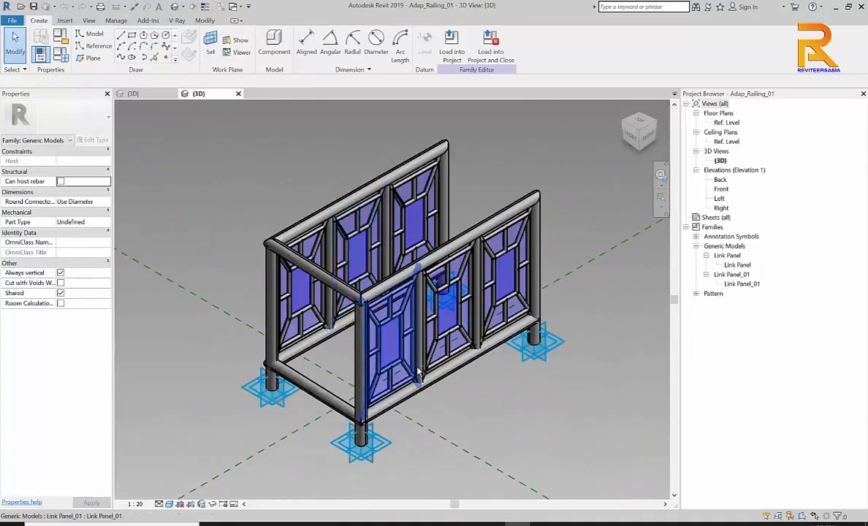
{"action": "middle_click_drag", "start_coordinate": [419, 373], "coordinate": [463, 340], "text": "shift"}
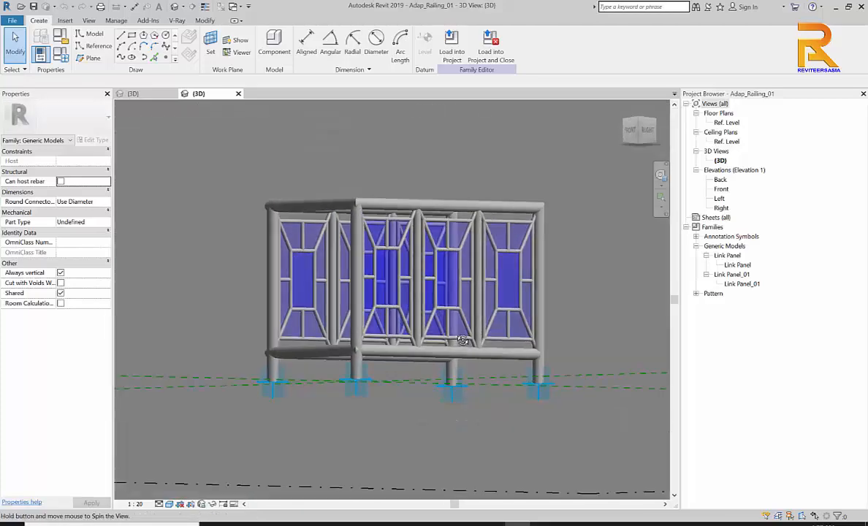
{"action": "middle_click_drag", "start_coordinate": [358, 410], "coordinate": [328, 429], "text": "shift"}
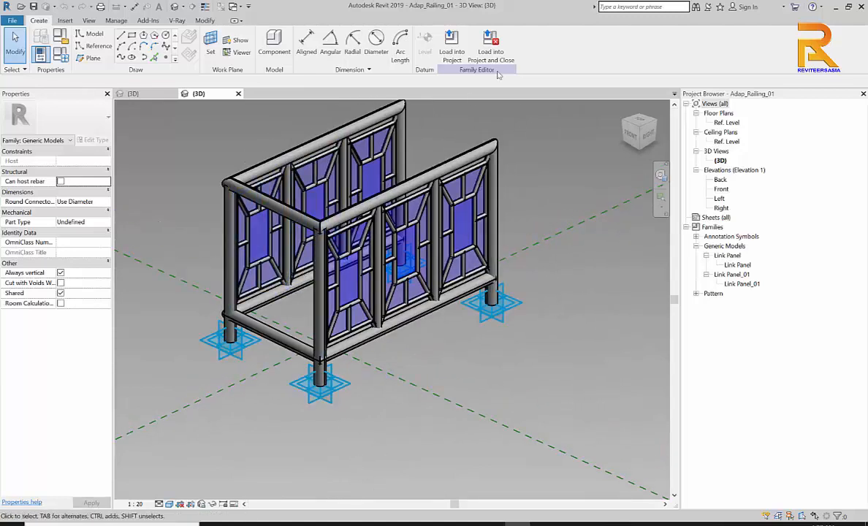
{"action": "left_click", "coordinate": [451, 45]}
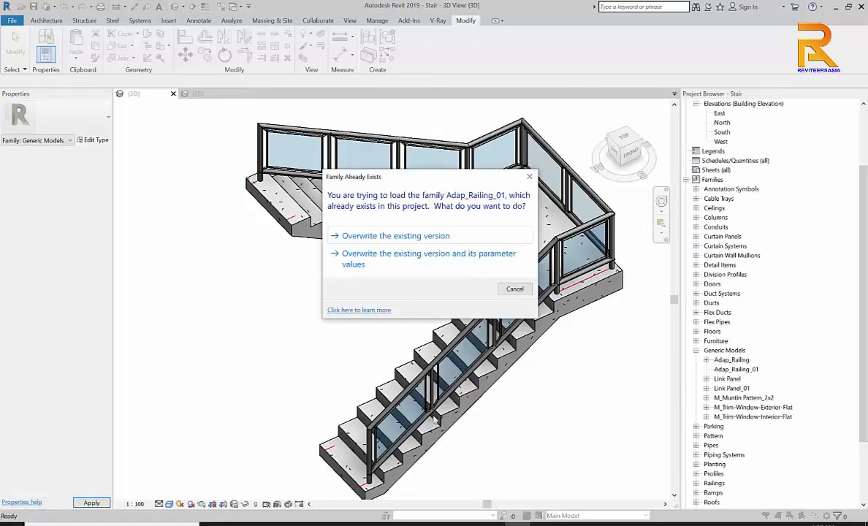
{"action": "left_click", "coordinate": [383, 254]}
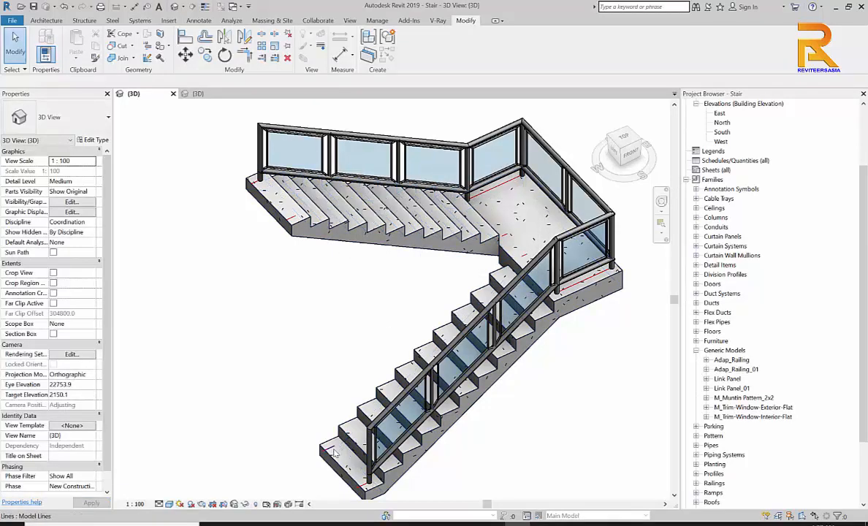
Place Adap_Railing_01 along the stair's inner side, using the red model line endpoints at the lowest tread, landing and uppermost tread
{"action": "scroll", "coordinate": [338, 446], "scroll_direction": "up", "scroll_amount": 5}
{"action": "scroll", "coordinate": [338, 446], "scroll_direction": "up", "scroll_amount": 1}
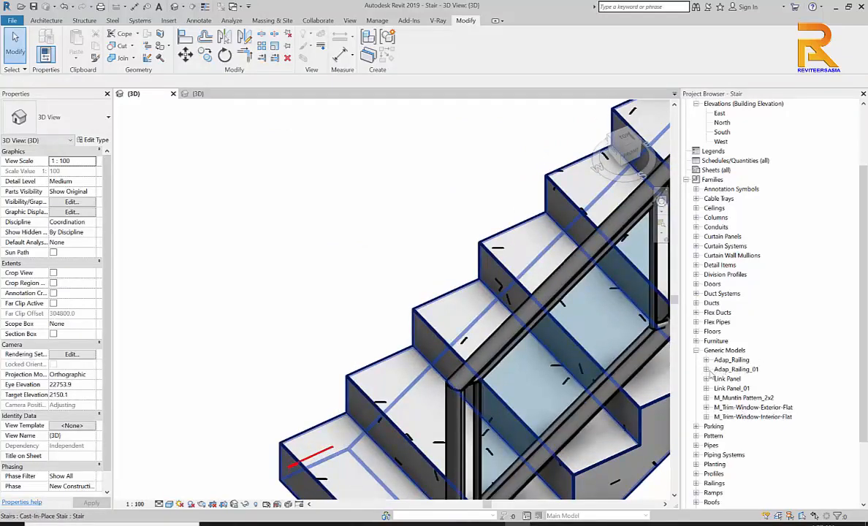
{"action": "left_click", "coordinate": [706, 369]}
{"action": "left_click", "coordinate": [744, 379]}
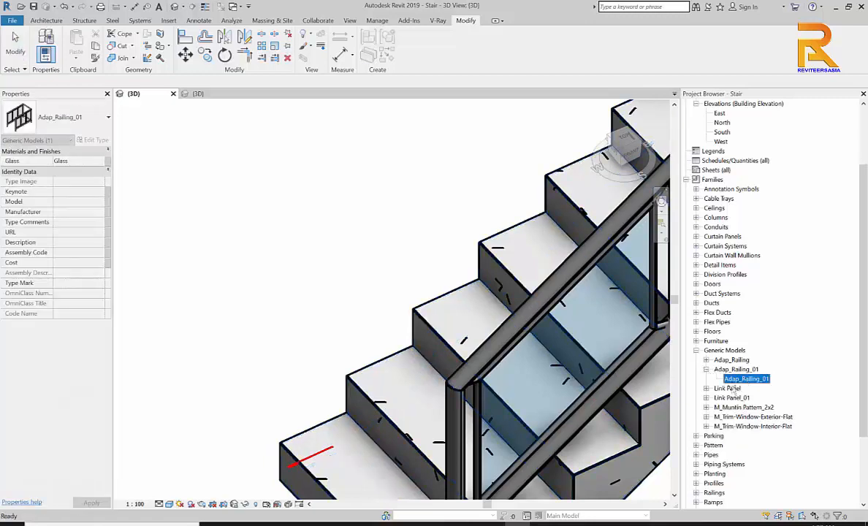
{"action": "left_click_drag", "start_coordinate": [338, 424], "coordinate": [336, 426]}
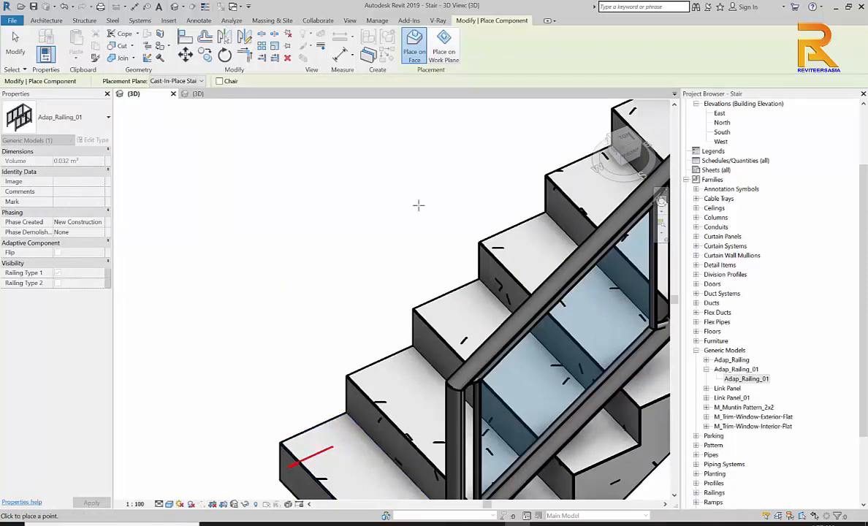
{"action": "scroll", "coordinate": [427, 194], "scroll_direction": "down", "scroll_amount": 1}
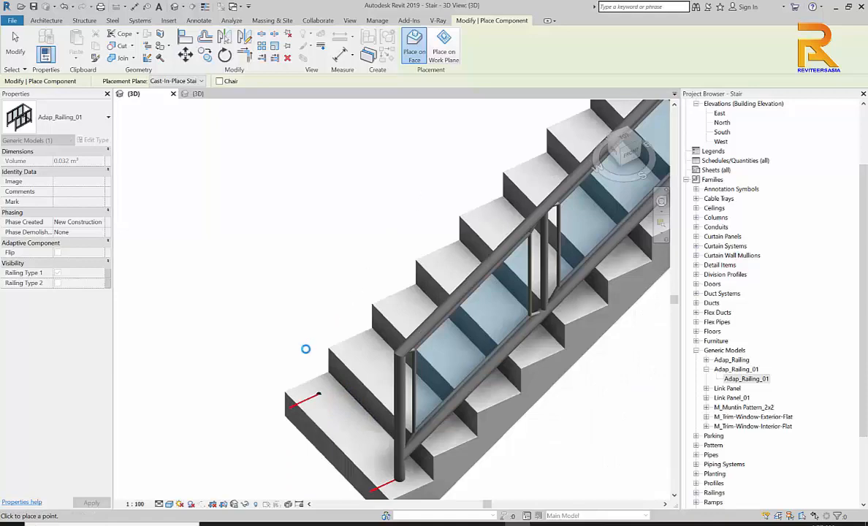
{"action": "scroll", "coordinate": [476, 189], "scroll_direction": "down", "scroll_amount": 1}
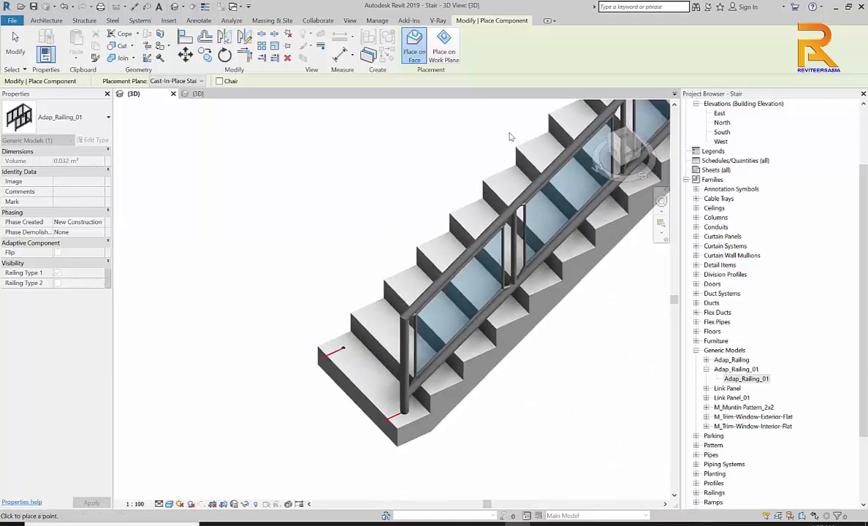
{"action": "middle_click_drag", "start_coordinate": [491, 191], "coordinate": [474, 215]}
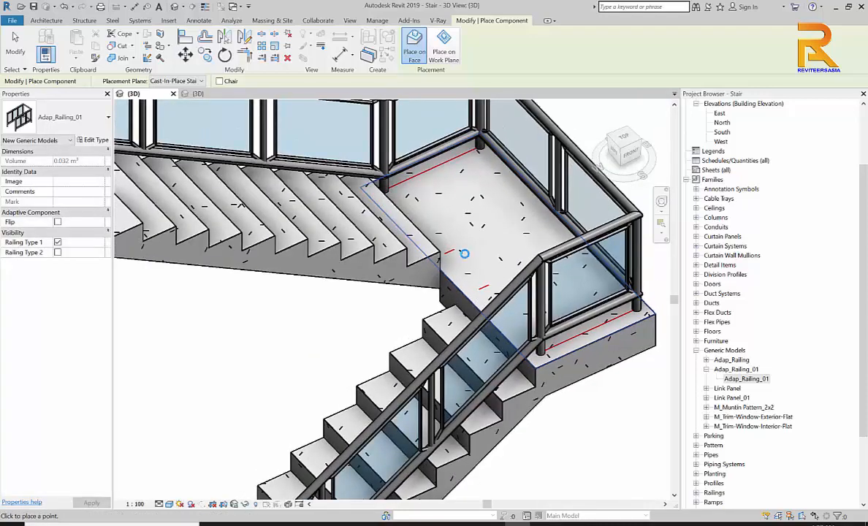
{"action": "scroll", "coordinate": [464, 253], "scroll_direction": "up", "scroll_amount": 2}
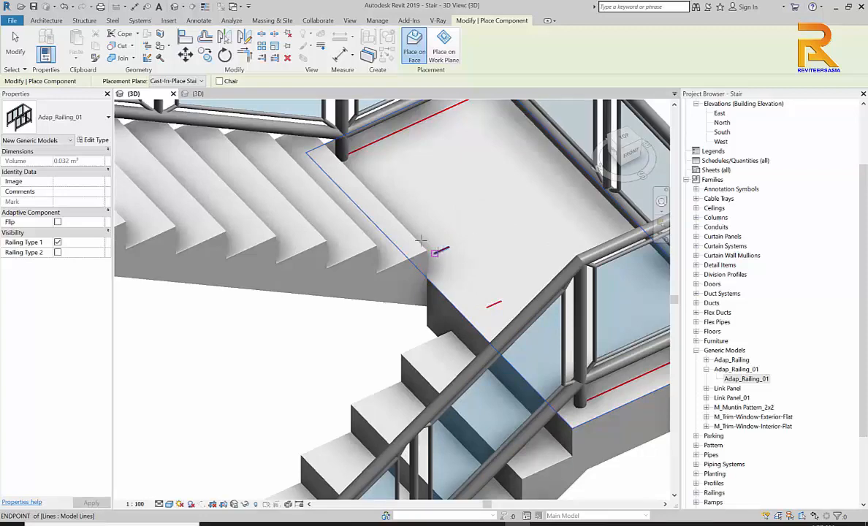
{"action": "scroll", "coordinate": [435, 253], "scroll_direction": "down", "scroll_amount": 3}
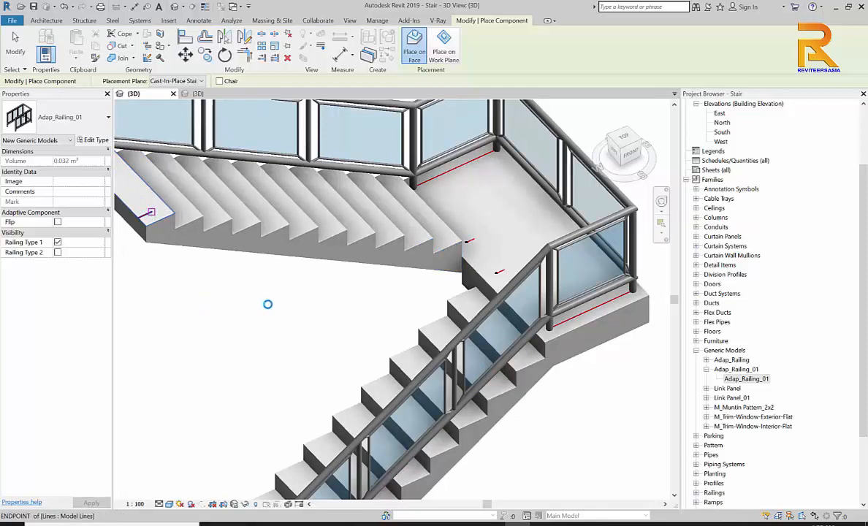
{"action": "left_click", "coordinate": [332, 315]}
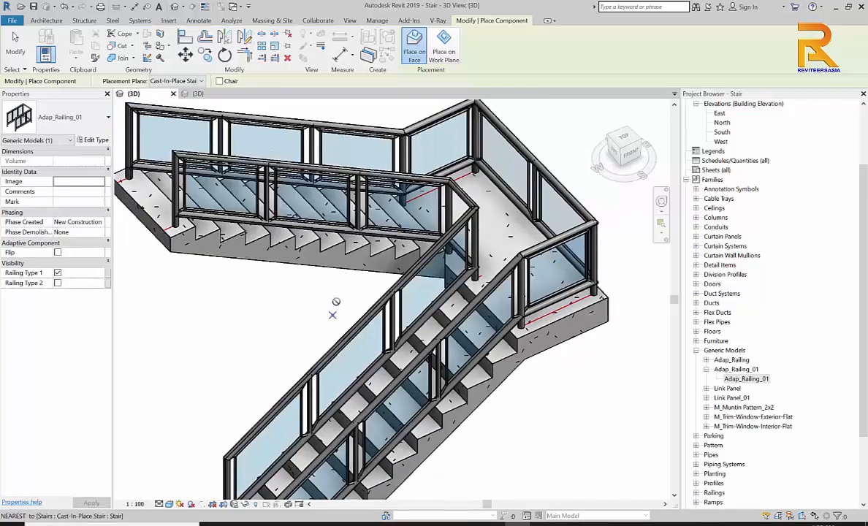
{"action": "key", "text": "Escape"}
Examine the new inner railing from the opposite side, especially around the landing
{"action": "scroll", "coordinate": [288, 318], "scroll_direction": "up", "scroll_amount": 1}
{"action": "scroll", "coordinate": [290, 319], "scroll_direction": "down", "scroll_amount": 2}
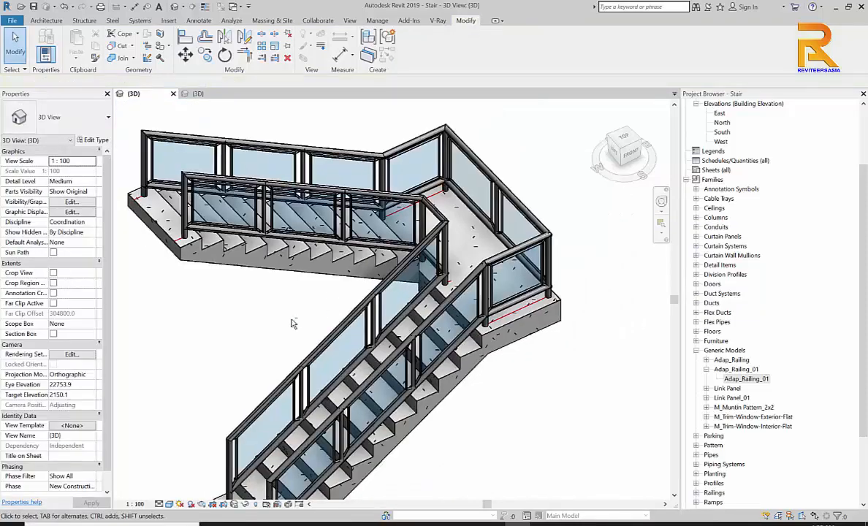
{"action": "middle_click_drag", "start_coordinate": [292, 324], "coordinate": [468, 334], "text": "shift"}
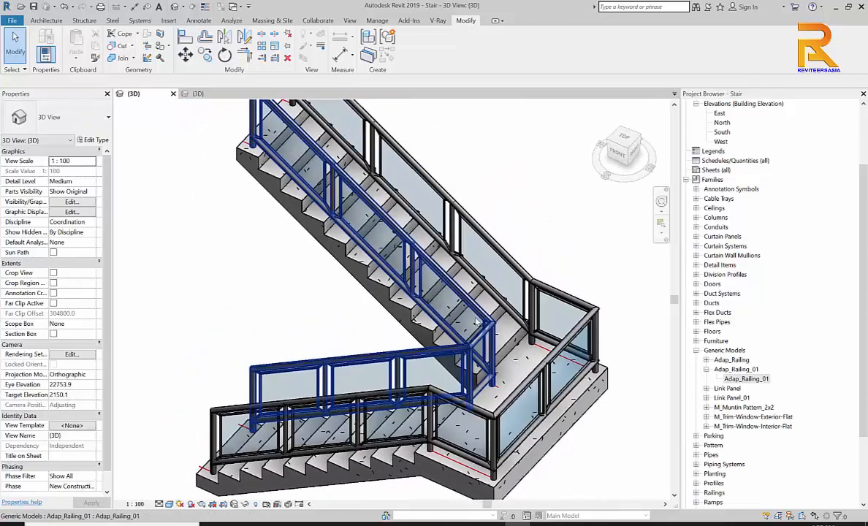
{"action": "scroll", "coordinate": [476, 322], "scroll_direction": "up", "scroll_amount": 4}
{"action": "scroll", "coordinate": [483, 311], "scroll_direction": "down", "scroll_amount": 4}
{"action": "scroll", "coordinate": [491, 292], "scroll_direction": "up", "scroll_amount": 1}
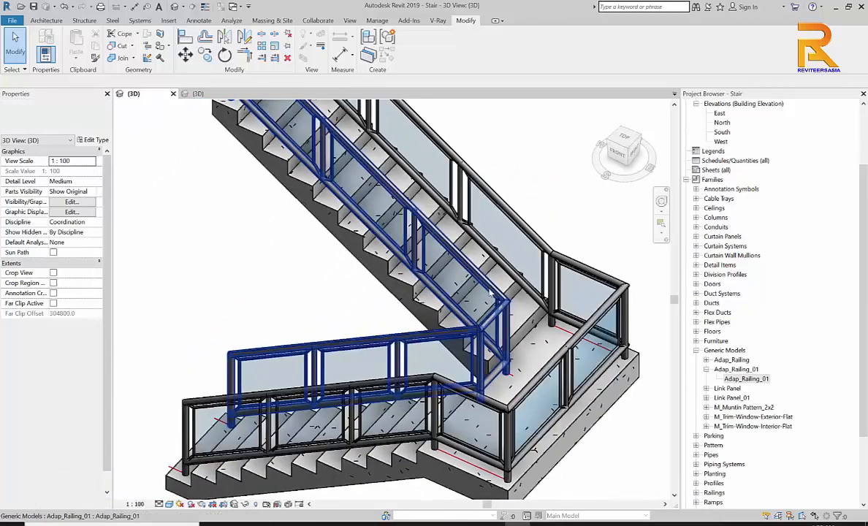
Turn on thin line display in the 3D view of the stair and railings
{"action": "middle_click_drag", "start_coordinate": [343, 305], "coordinate": [409, 292]}
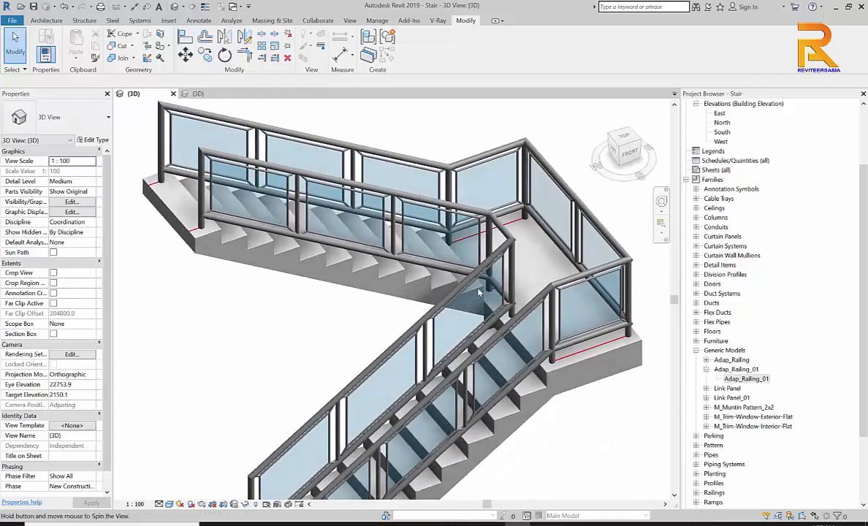
{"action": "left_click", "coordinate": [207, 8]}
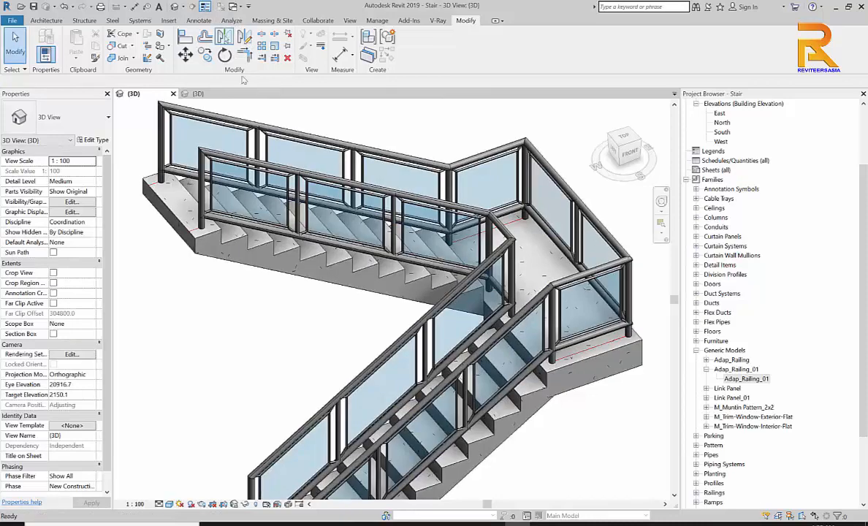
{"action": "scroll", "coordinate": [299, 318], "scroll_direction": "down", "scroll_amount": 1}
{"action": "middle_click_drag", "start_coordinate": [300, 317], "coordinate": [393, 210]}
{"action": "scroll", "coordinate": [505, 222], "scroll_direction": "up", "scroll_amount": 1}
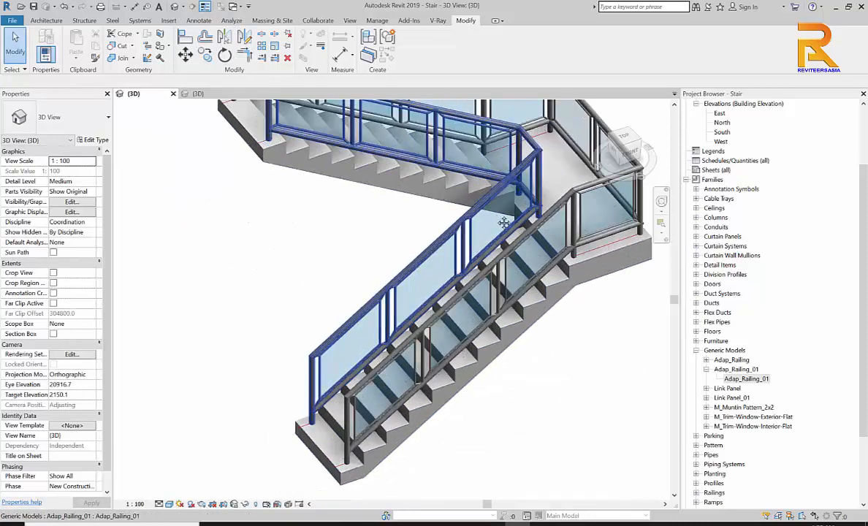
Switch the outer railing Adap_Railing to Railing Type 2 and turn off Railing Type 1
{"action": "middle_click_drag", "start_coordinate": [506, 222], "coordinate": [441, 254]}
{"action": "left_click", "coordinate": [547, 220]}
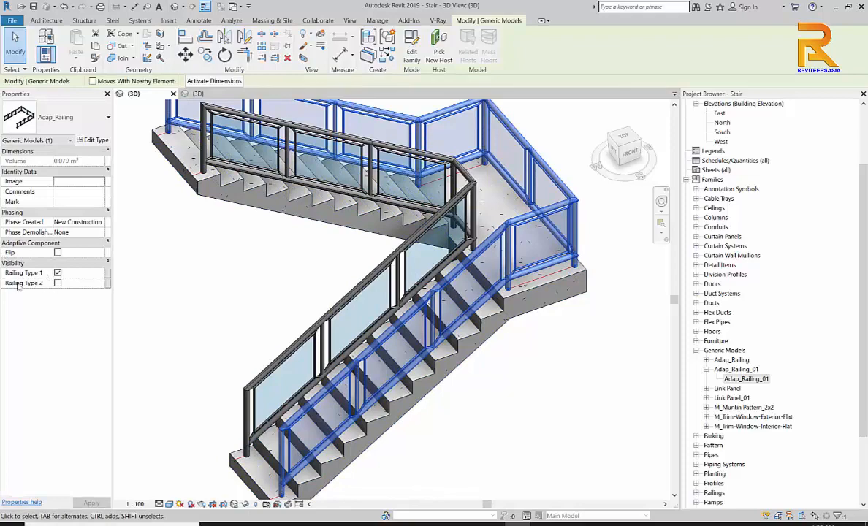
{"action": "left_click", "coordinate": [57, 283]}
{"action": "left_click", "coordinate": [58, 272]}
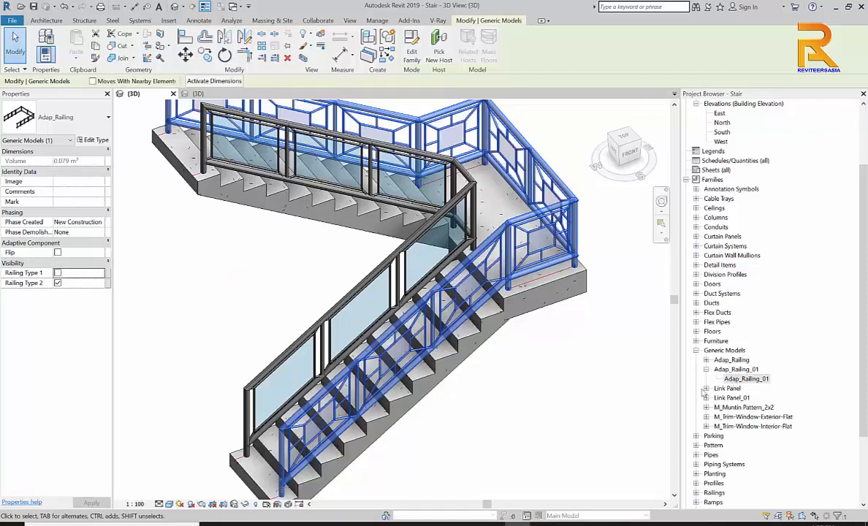
{"action": "left_click", "coordinate": [746, 379]}
{"action": "scroll", "coordinate": [469, 181], "scroll_direction": "up", "scroll_amount": 5}
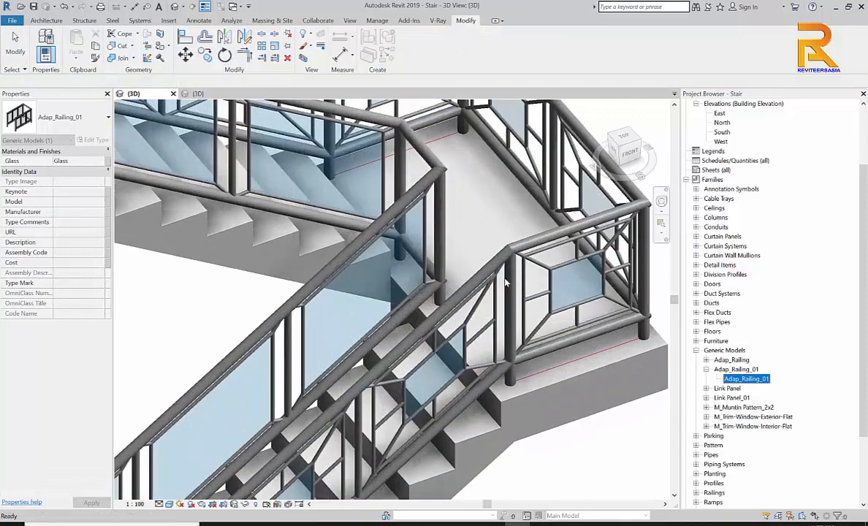
Switch the inner railing Adap_Railing_01 to Railing Type 2 and turn off Railing Type 1
{"action": "left_click", "coordinate": [504, 283]}
{"action": "scroll", "coordinate": [486, 210], "scroll_direction": "up", "scroll_amount": 3}
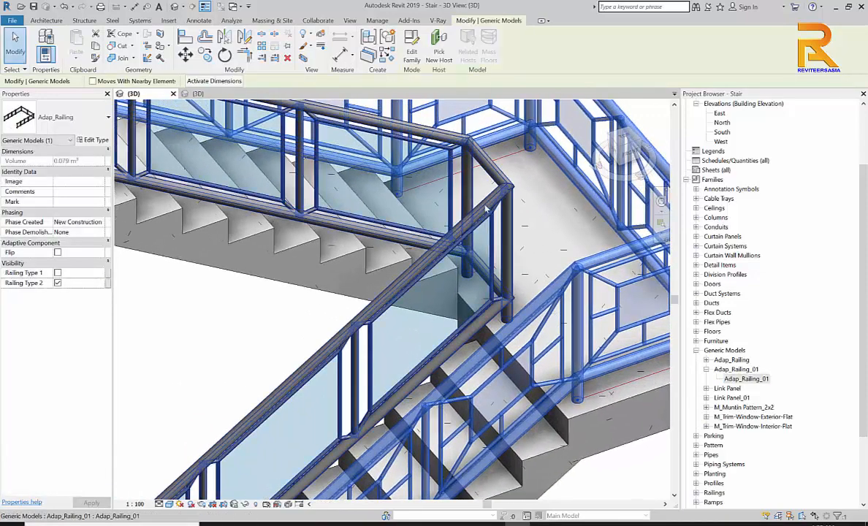
{"action": "left_click", "coordinate": [486, 210]}
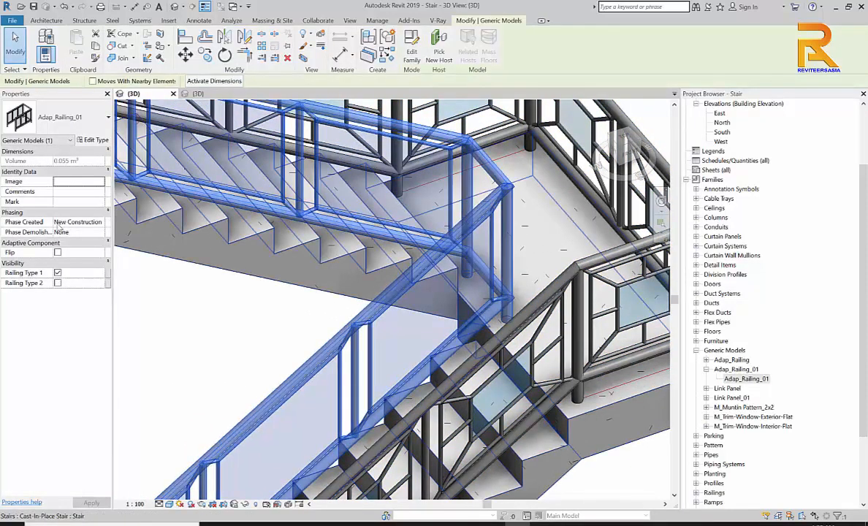
{"action": "left_click", "coordinate": [58, 283]}
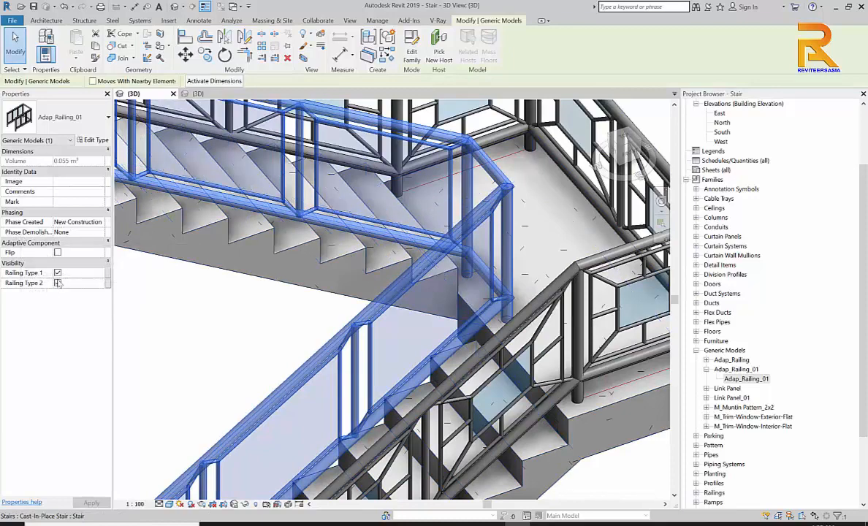
{"action": "left_click", "coordinate": [151, 289]}
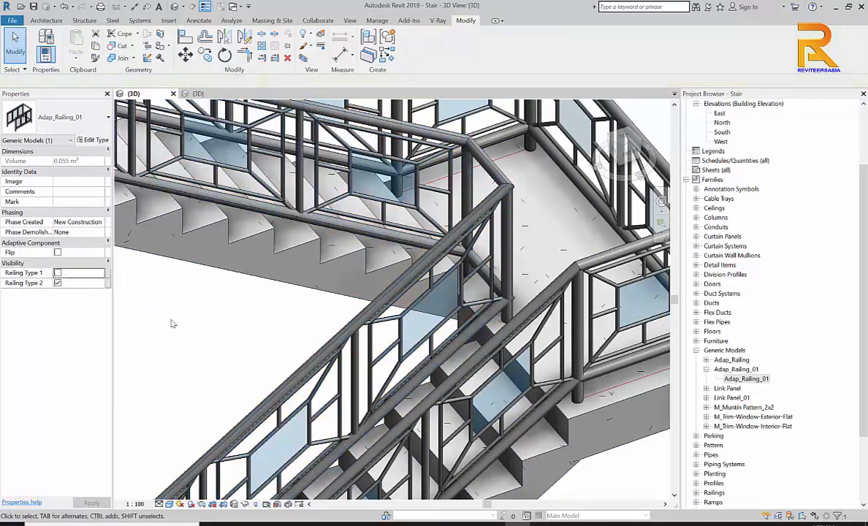
Turn on Railing Type 1 in addition to Railing Type 2 on the outer railing
{"action": "scroll", "coordinate": [204, 314], "scroll_direction": "down", "scroll_amount": 3}
{"action": "scroll", "coordinate": [217, 336], "scroll_direction": "down", "scroll_amount": 2}
{"action": "middle_click_drag", "start_coordinate": [300, 335], "coordinate": [418, 342], "text": "shift"}
{"action": "left_click", "coordinate": [417, 344]}
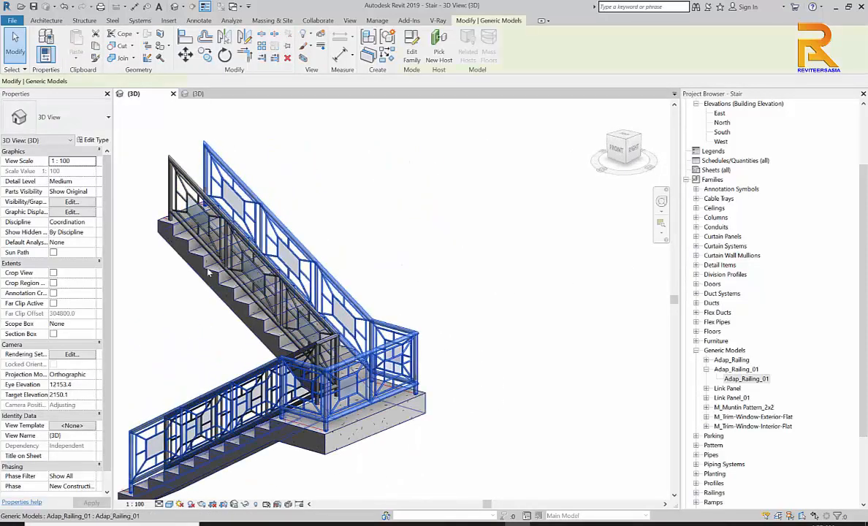
{"action": "left_click", "coordinate": [57, 274]}
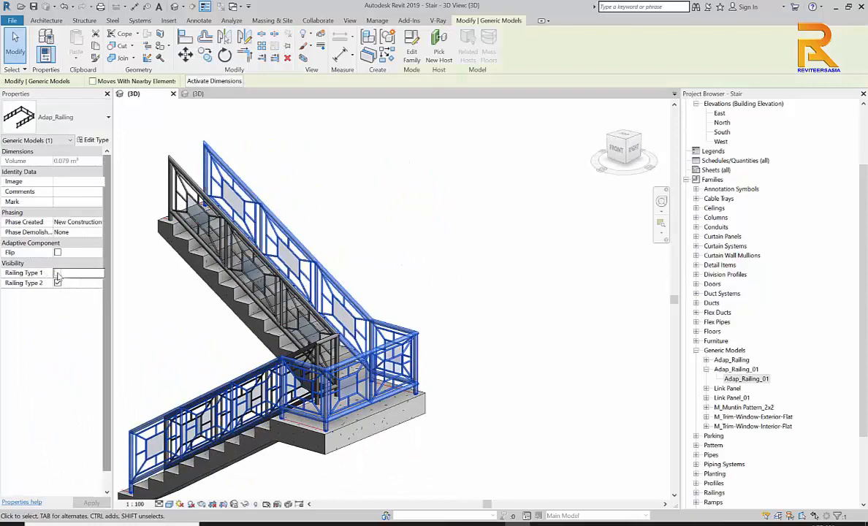
{"action": "left_click", "coordinate": [386, 256]}
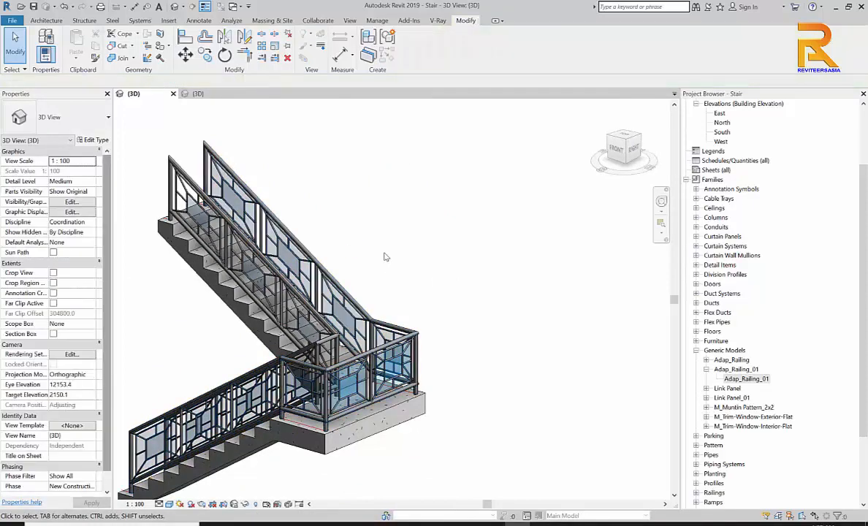
Turn on Railing Type 1 in addition to Railing Type 2 on the inner railing
{"action": "middle_click_drag", "start_coordinate": [400, 309], "coordinate": [296, 314], "text": "shift"}
{"action": "scroll", "coordinate": [429, 228], "scroll_direction": "up", "scroll_amount": 5}
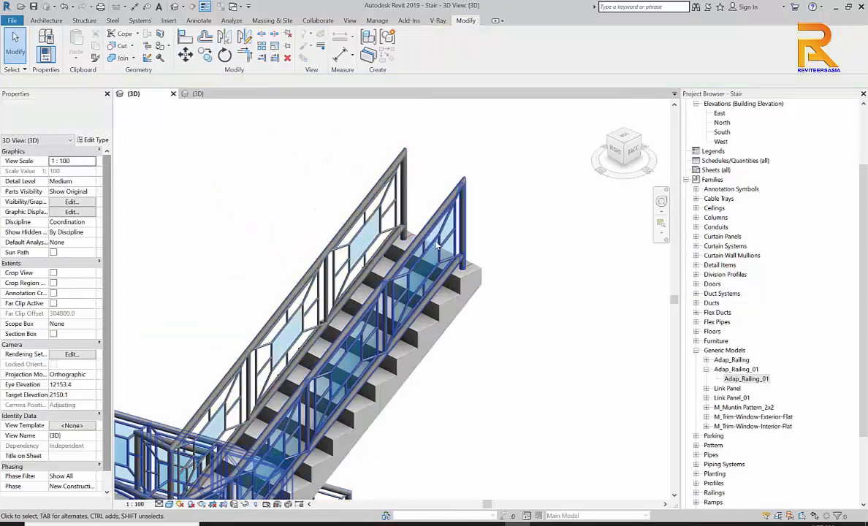
{"action": "middle_click_drag", "start_coordinate": [440, 253], "coordinate": [326, 224], "text": "shift"}
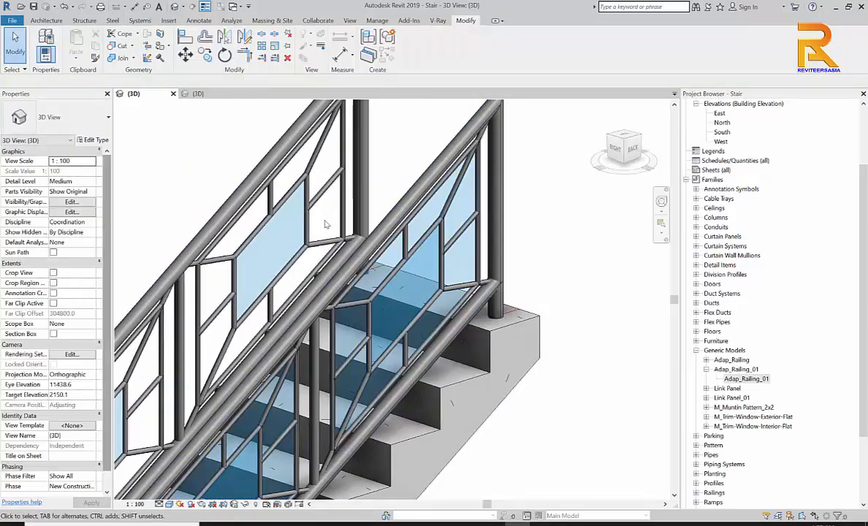
{"action": "left_click", "coordinate": [310, 221]}
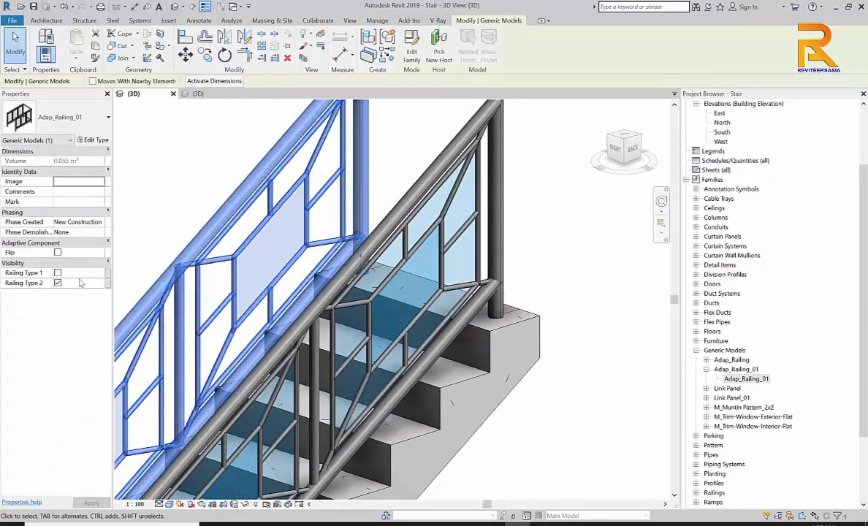
{"action": "left_click", "coordinate": [57, 273]}
{"action": "left_click", "coordinate": [58, 273]}
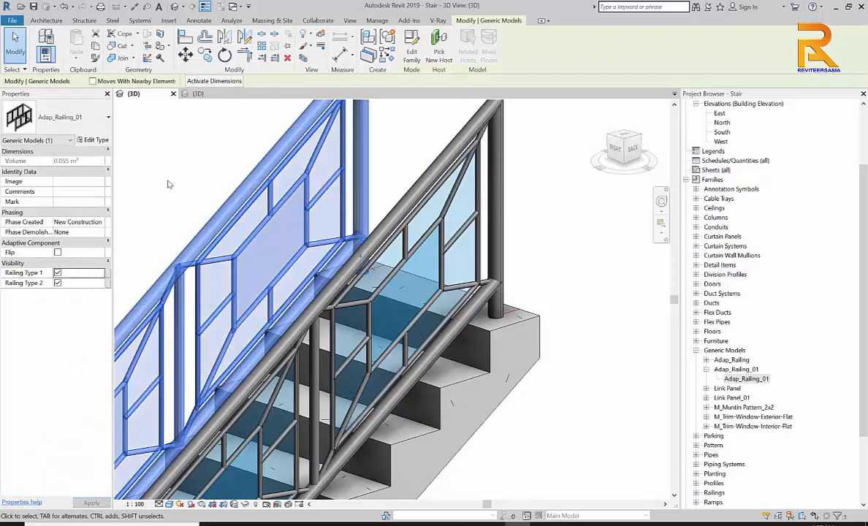
{"action": "left_click", "coordinate": [183, 166]}
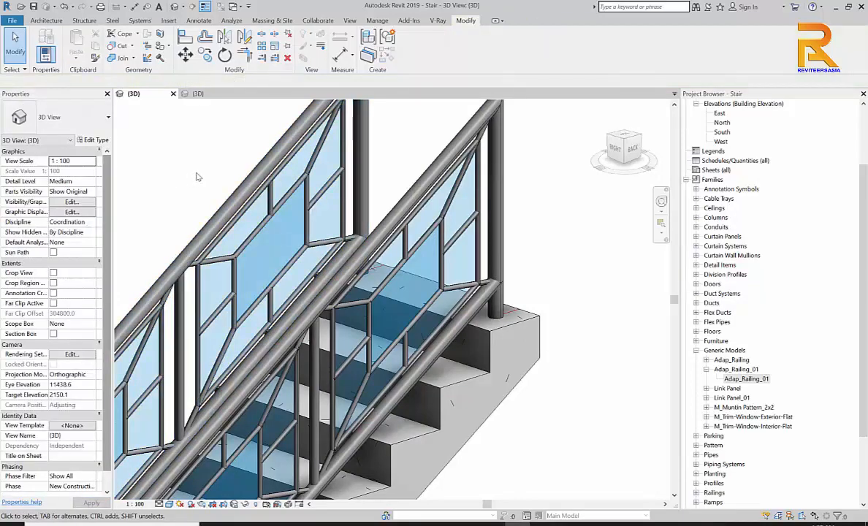
Turn off Railing Type 1 on the outer railing, keeping only Railing Type 2
{"action": "scroll", "coordinate": [183, 165], "scroll_direction": "down", "scroll_amount": 3}
{"action": "middle_click_drag", "start_coordinate": [182, 165], "coordinate": [350, 398]}
{"action": "middle_click_drag", "start_coordinate": [256, 412], "coordinate": [406, 299]}
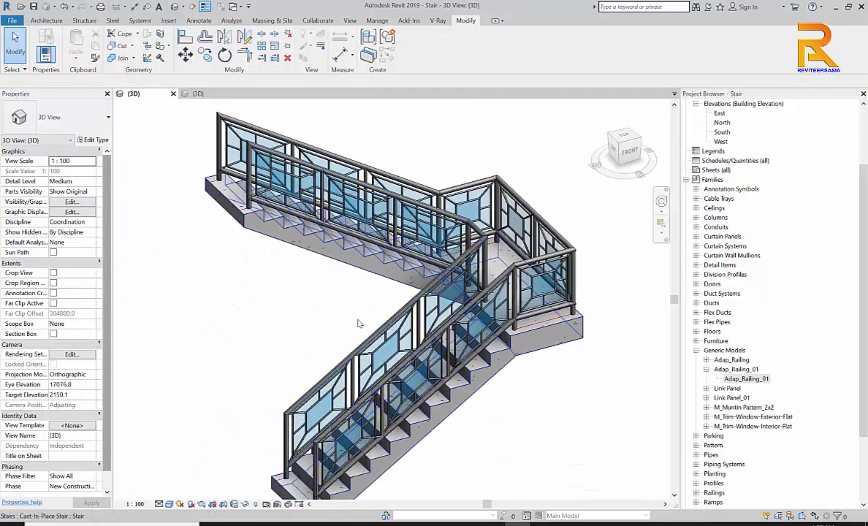
{"action": "middle_click_drag", "start_coordinate": [358, 319], "coordinate": [329, 293]}
{"action": "scroll", "coordinate": [328, 293], "scroll_direction": "up", "scroll_amount": 3}
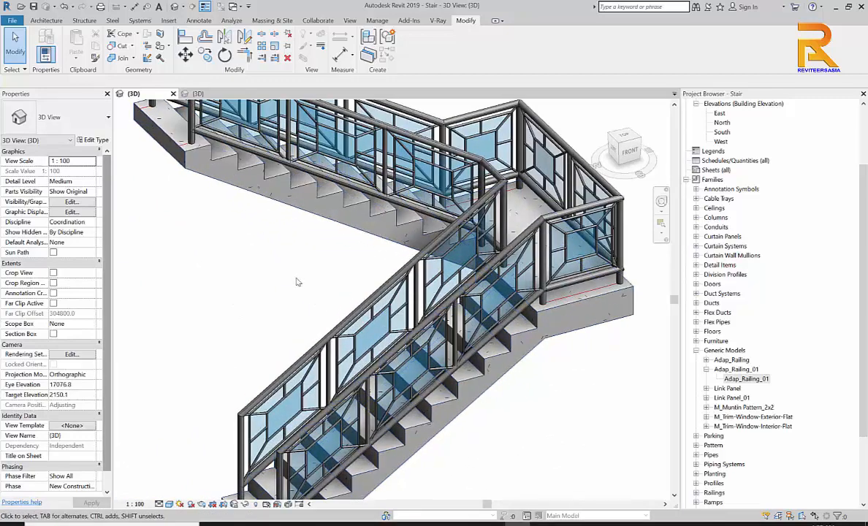
{"action": "scroll", "coordinate": [307, 283], "scroll_direction": "down", "scroll_amount": 3}
{"action": "middle_click_drag", "start_coordinate": [319, 286], "coordinate": [307, 353]}
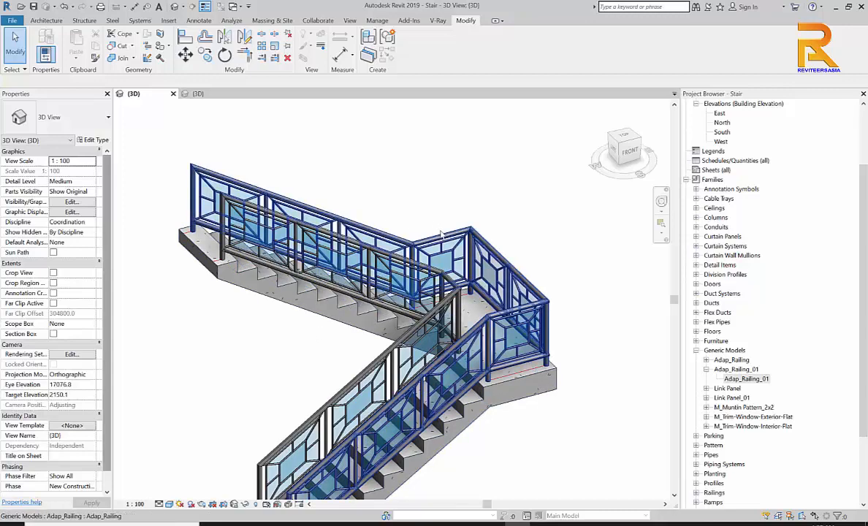
{"action": "left_click", "coordinate": [196, 252]}
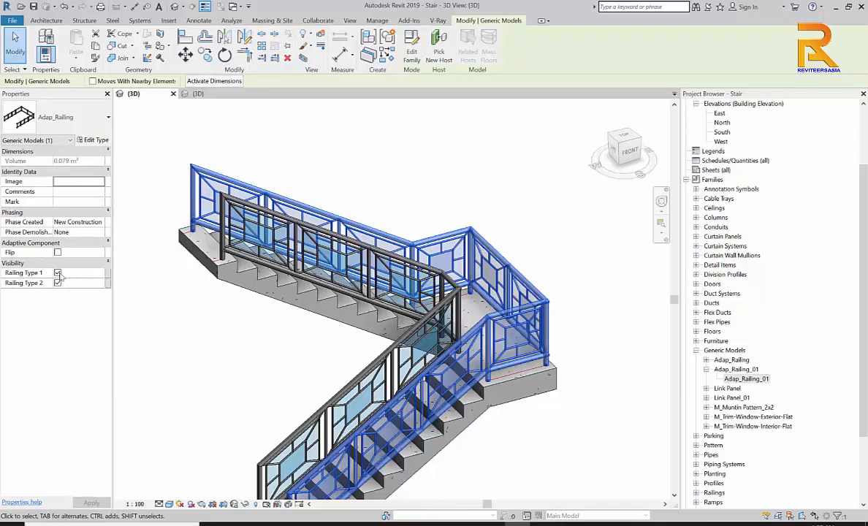
{"action": "left_click", "coordinate": [58, 272]}
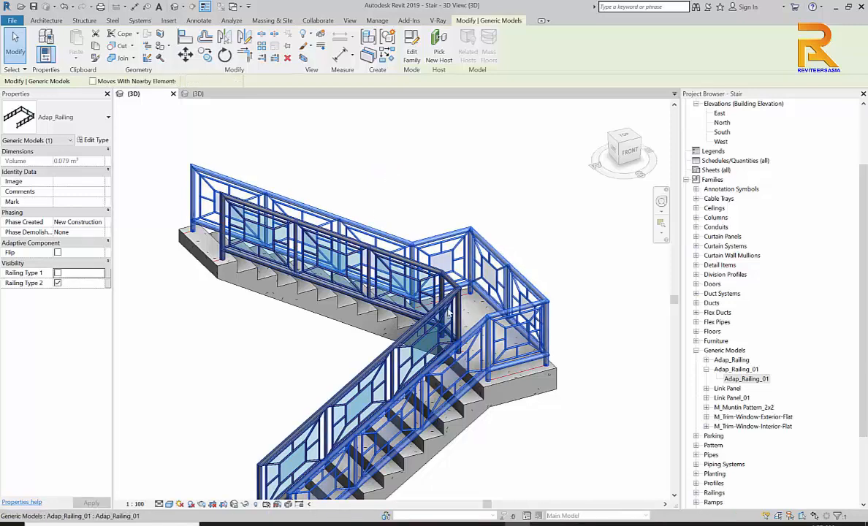
Turn off Railing Type 1 on the inner railing, keeping only Railing Type 2
{"action": "left_click", "coordinate": [348, 259]}
{"action": "left_click", "coordinate": [58, 273]}
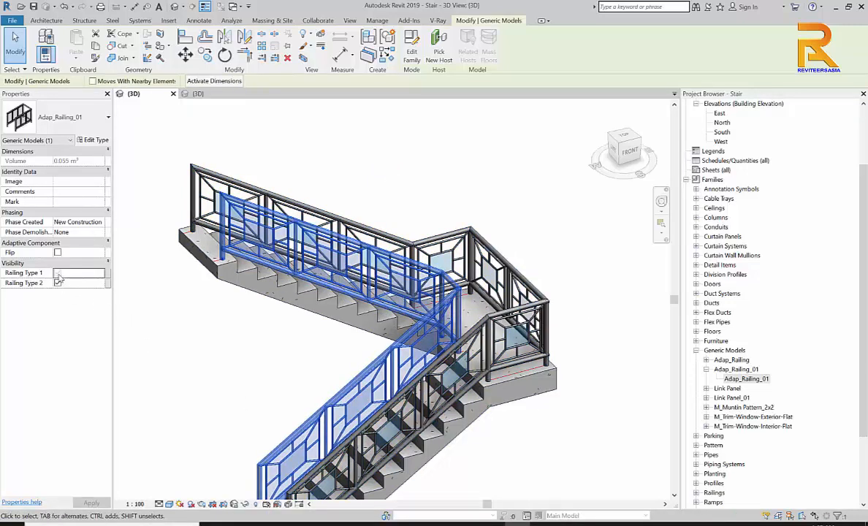
{"action": "left_click", "coordinate": [194, 363]}
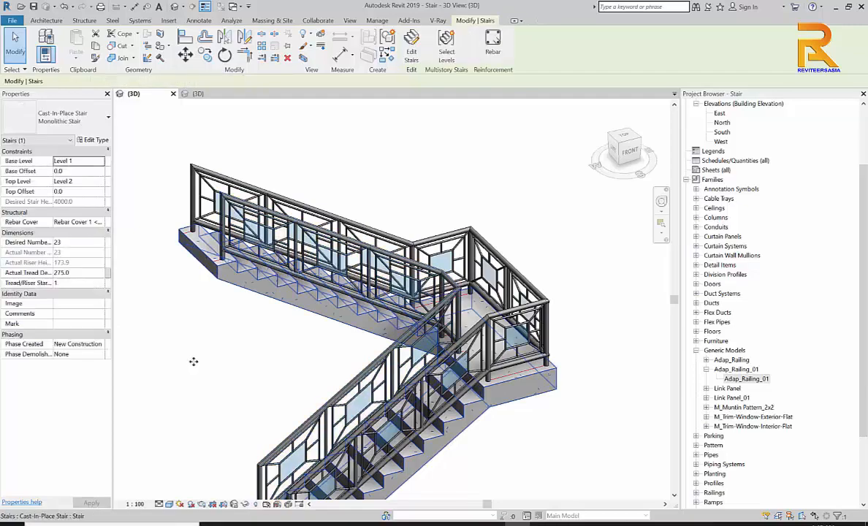
Close both open 3D views and save the changes to the Stair project
{"action": "middle_click_drag", "start_coordinate": [200, 372], "coordinate": [219, 376], "text": "shift"}
{"action": "scroll", "coordinate": [311, 314], "scroll_direction": "up", "scroll_amount": 3}
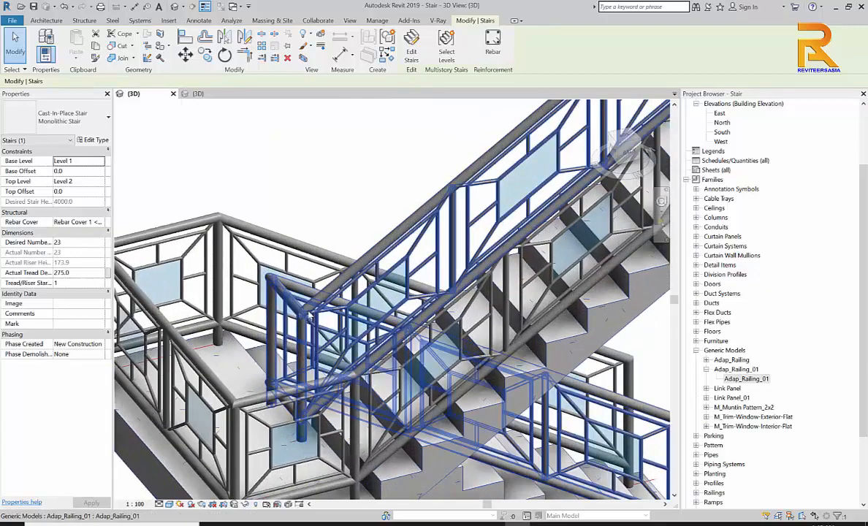
{"action": "middle_click_drag", "start_coordinate": [313, 319], "coordinate": [356, 300], "text": "shift"}
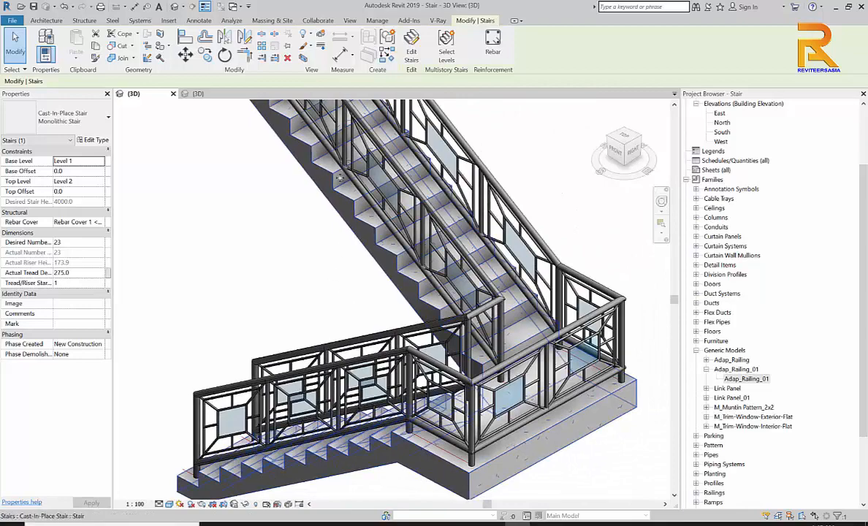
{"action": "left_click", "coordinate": [239, 94]}
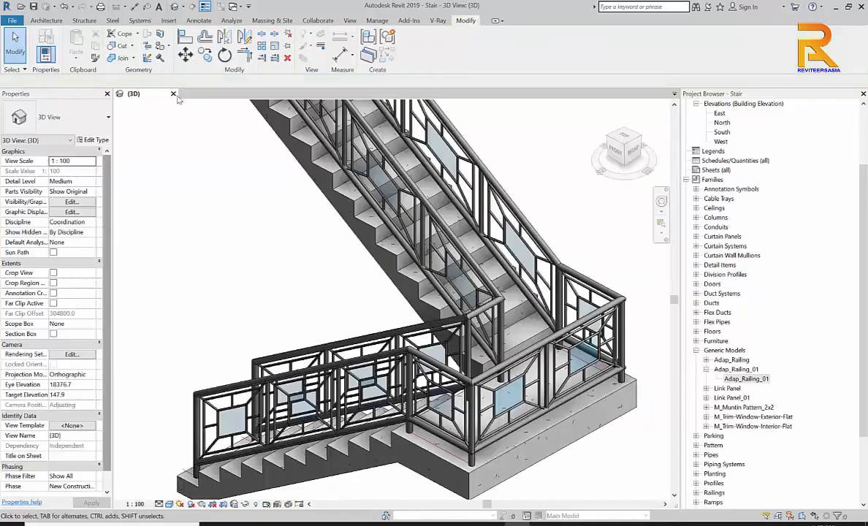
{"action": "left_click", "coordinate": [174, 94]}
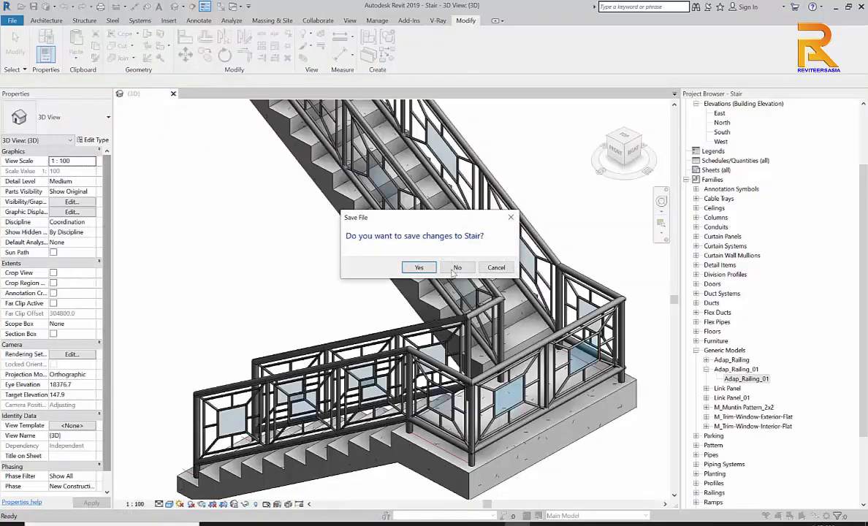
{"action": "left_click", "coordinate": [414, 268]}
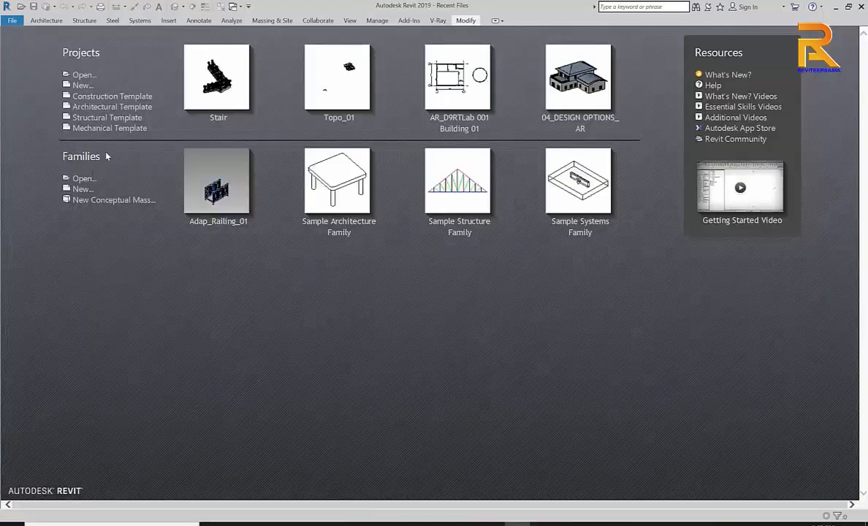
Create a new project from the Architectural Template
{"action": "left_click", "coordinate": [109, 107]}
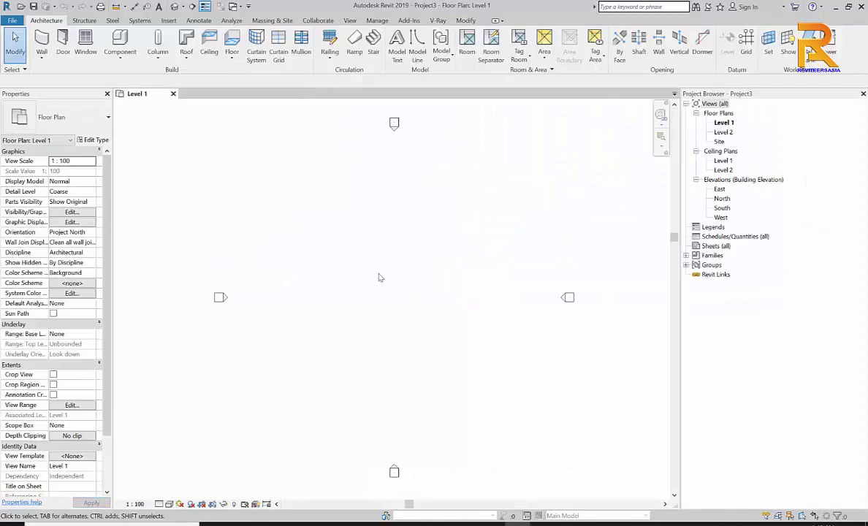
{"action": "middle_click_drag", "start_coordinate": [378, 275], "coordinate": [395, 263]}
{"action": "scroll", "coordinate": [404, 273], "scroll_direction": "down", "scroll_amount": 1}
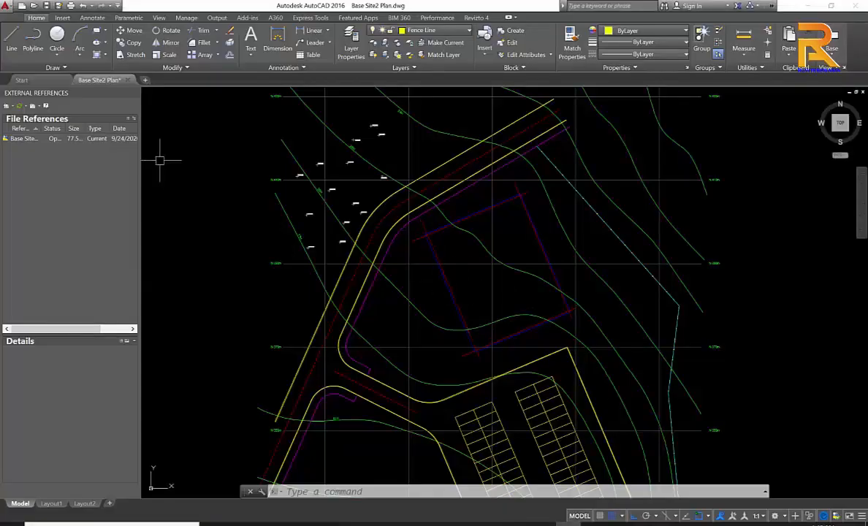
Switch to AutoCAD and check the folder holding the Base Site2 Plan drawing, without opening a file
{"action": "left_click", "coordinate": [34, 6]}
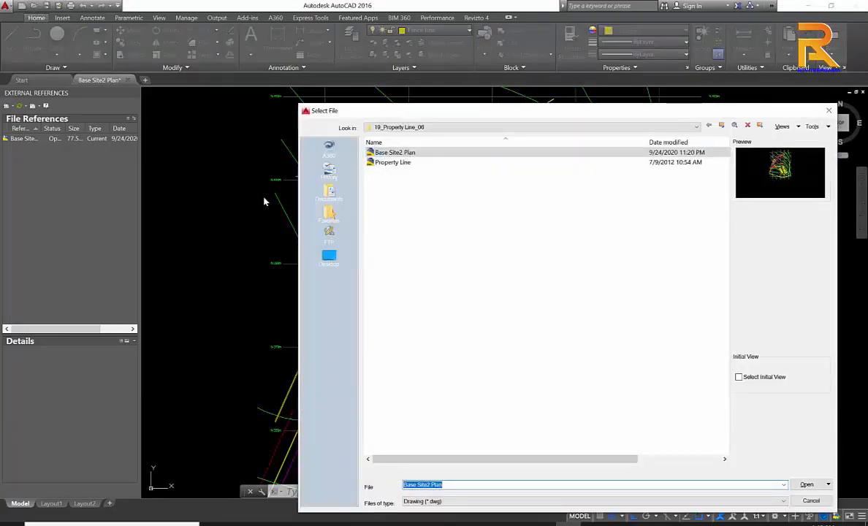
{"action": "left_click", "coordinate": [810, 501]}
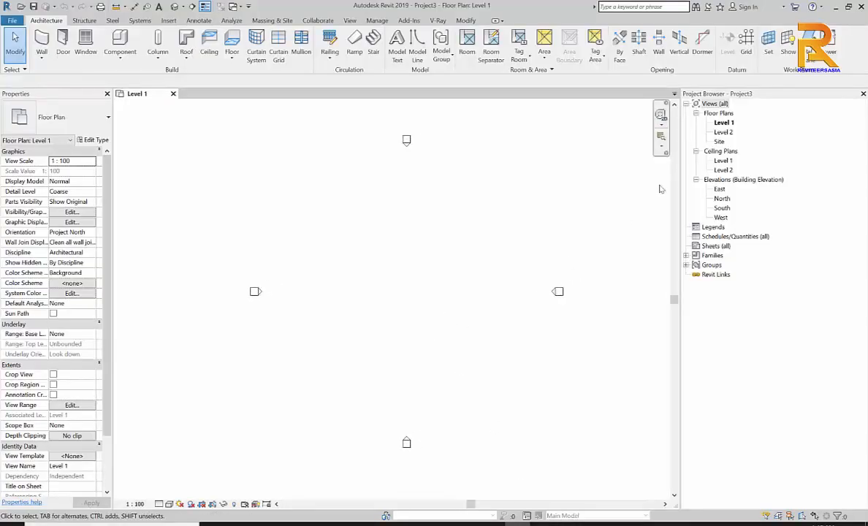
Switch back to Revit and open the Site floor plan of the new project
{"action": "double_click", "coordinate": [720, 141]}
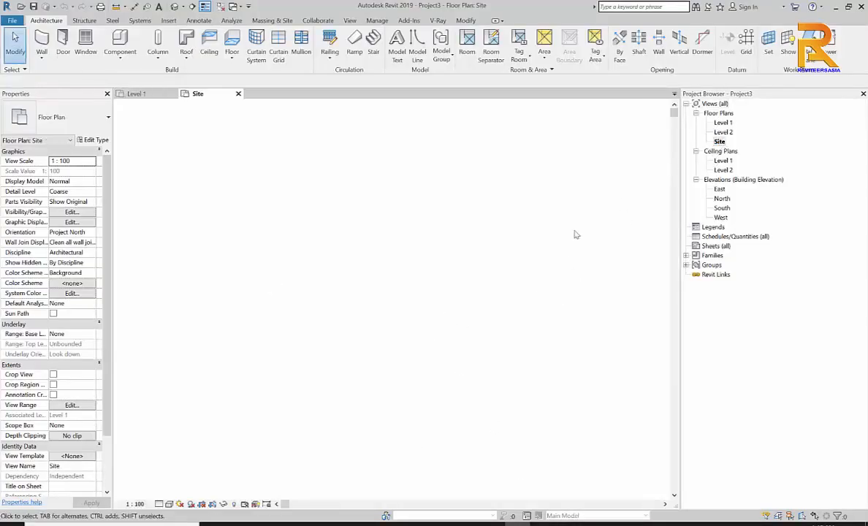
Examine the project base point and its coordinates in the Site floor plan
{"action": "scroll", "coordinate": [414, 300], "scroll_direction": "up", "scroll_amount": 3}
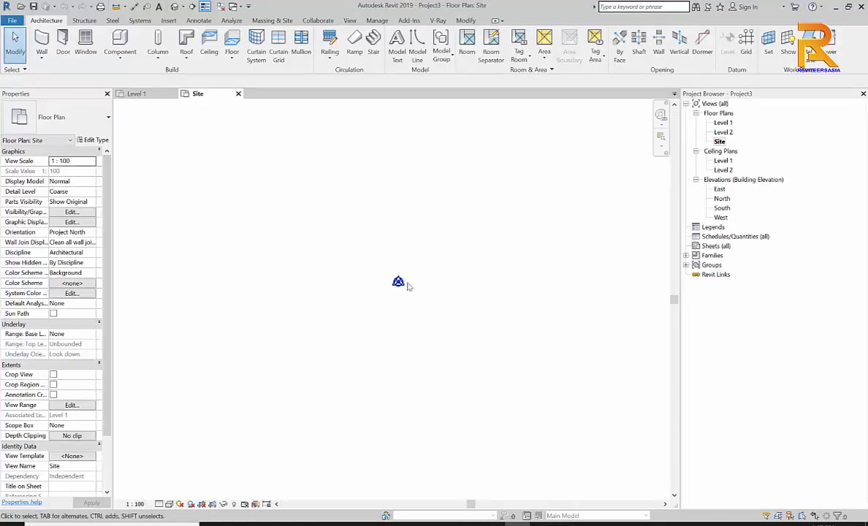
{"action": "left_click", "coordinate": [400, 282]}
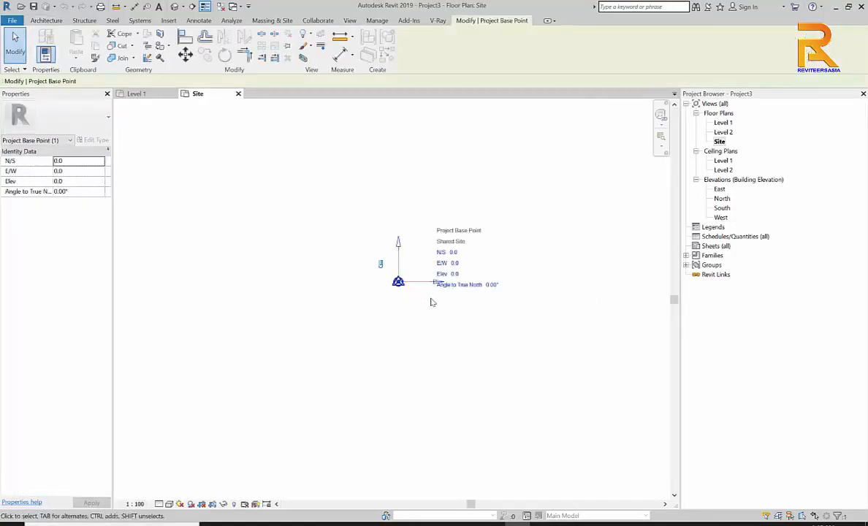
{"action": "middle_click_drag", "start_coordinate": [432, 303], "coordinate": [423, 338]}
{"action": "left_click", "coordinate": [407, 232]}
{"action": "scroll", "coordinate": [407, 233], "scroll_direction": "down", "scroll_amount": 2}
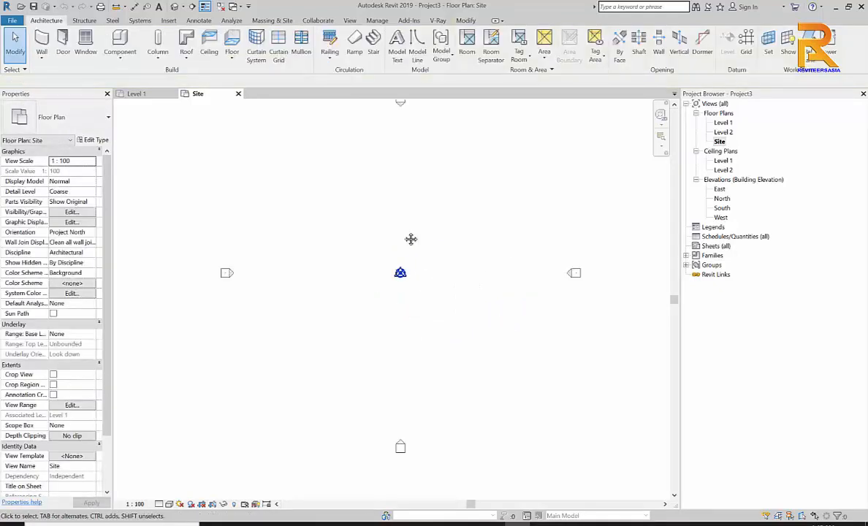
{"action": "middle_click_drag", "start_coordinate": [411, 240], "coordinate": [391, 289]}
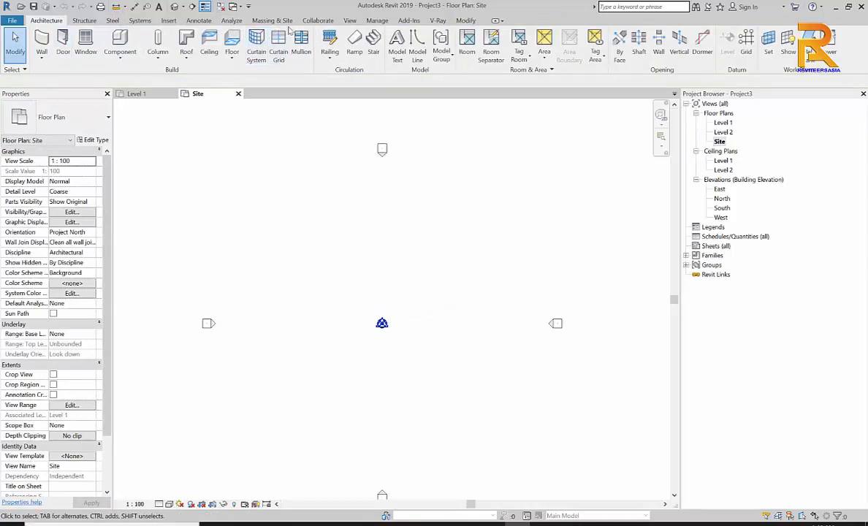
Start a CAD link and browse on drive D through 00.03 Revit Presentations, 03.01 Revit Presentation Iloilo and 00 Revit Files to 19_Property Line_06
{"action": "left_click", "coordinate": [167, 20]}
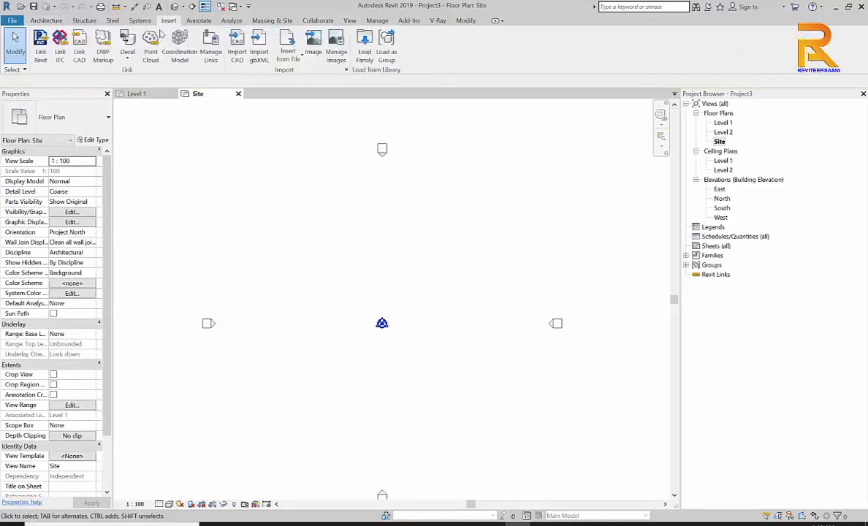
{"action": "left_click", "coordinate": [82, 59]}
{"action": "left_click", "coordinate": [359, 143]}
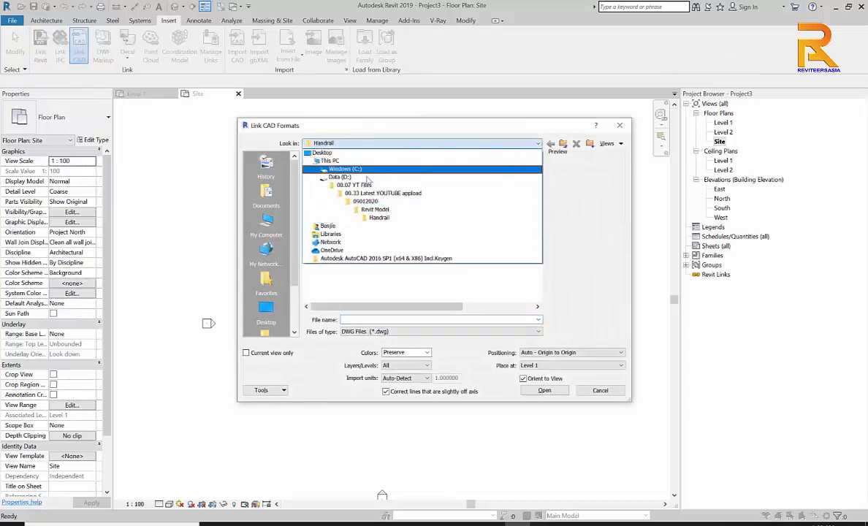
{"action": "left_click", "coordinate": [340, 177]}
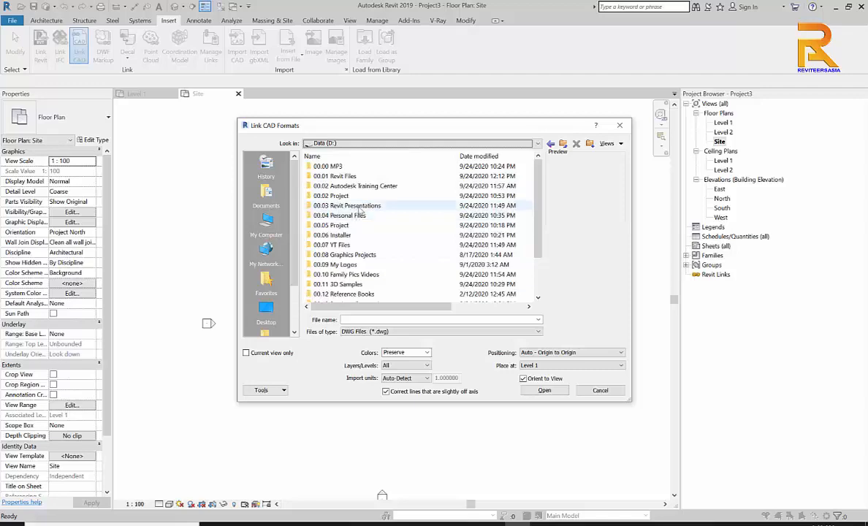
{"action": "double_click", "coordinate": [349, 205]}
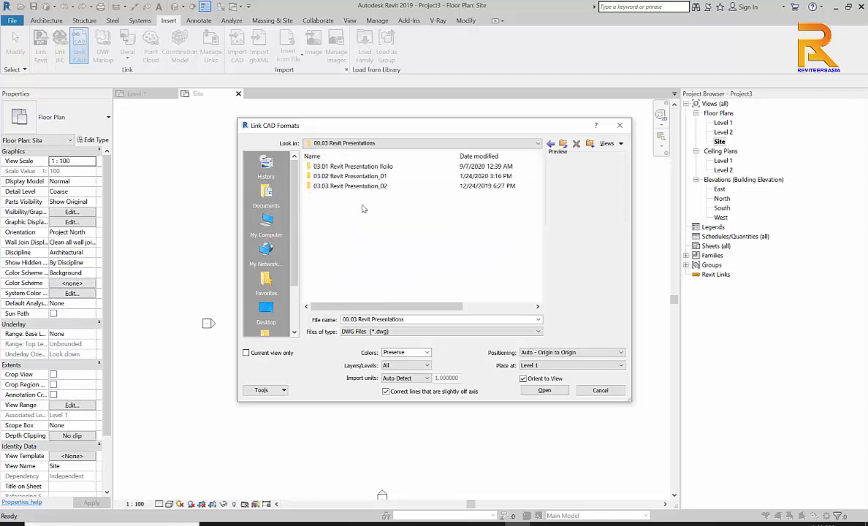
{"action": "double_click", "coordinate": [342, 167]}
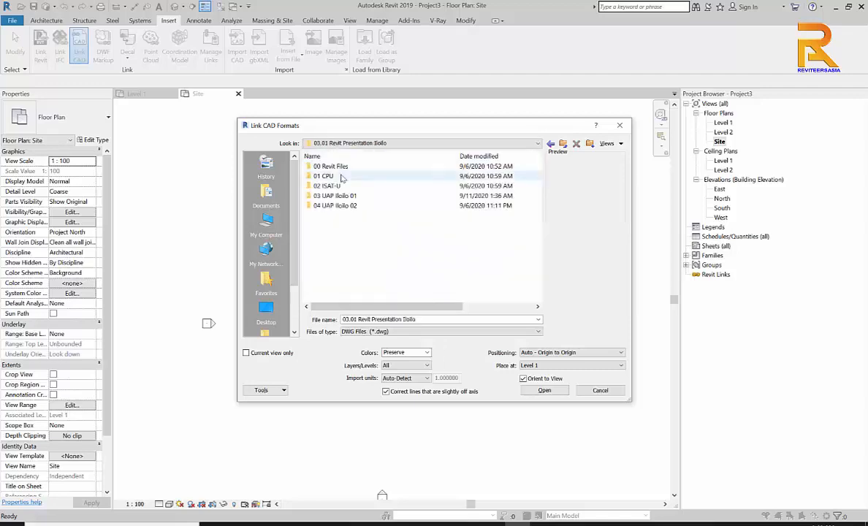
{"action": "double_click", "coordinate": [330, 166]}
{"action": "scroll", "coordinate": [371, 259], "scroll_direction": "down", "scroll_amount": 1}
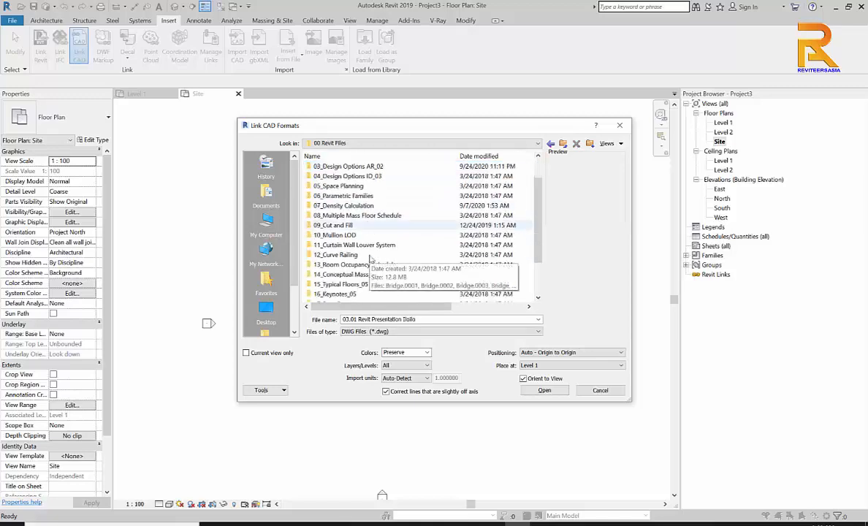
{"action": "scroll", "coordinate": [370, 258], "scroll_direction": "down", "scroll_amount": 1}
{"action": "scroll", "coordinate": [373, 285], "scroll_direction": "down", "scroll_amount": 1}
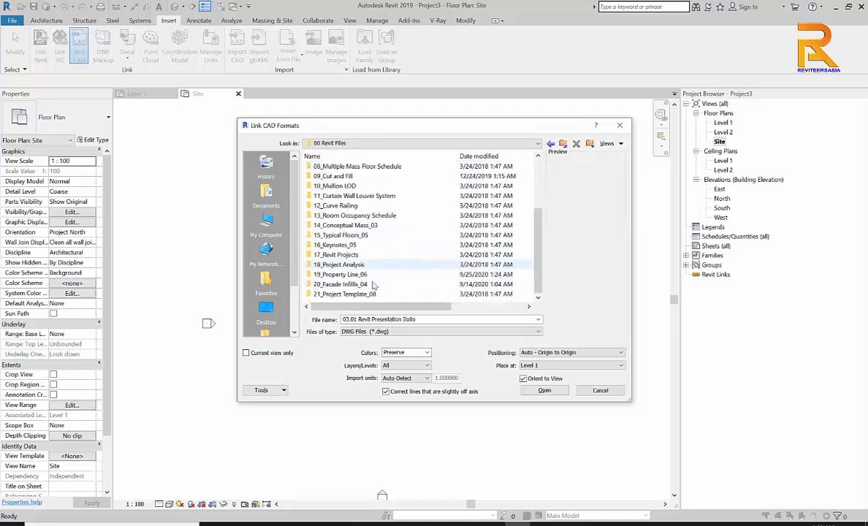
{"action": "double_click", "coordinate": [355, 274]}
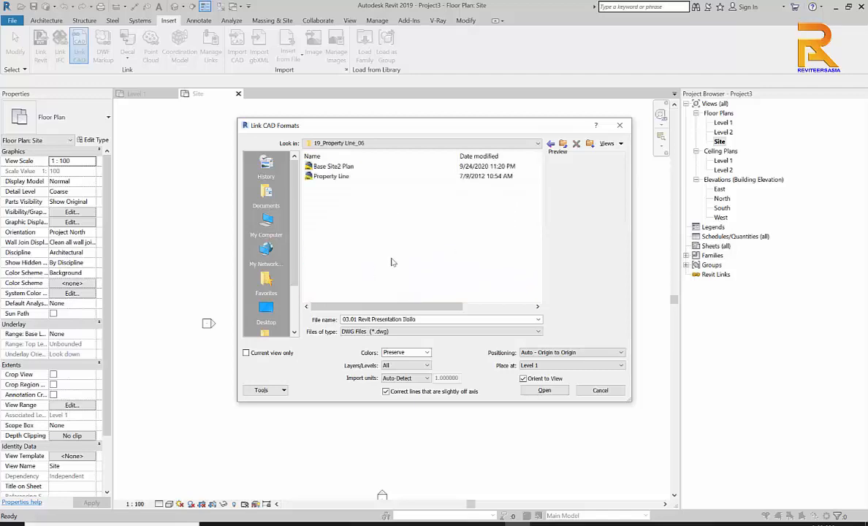
Link Base Site2 Plan.dwg with black and white colors and millimeter import units
{"action": "left_click", "coordinate": [333, 166]}
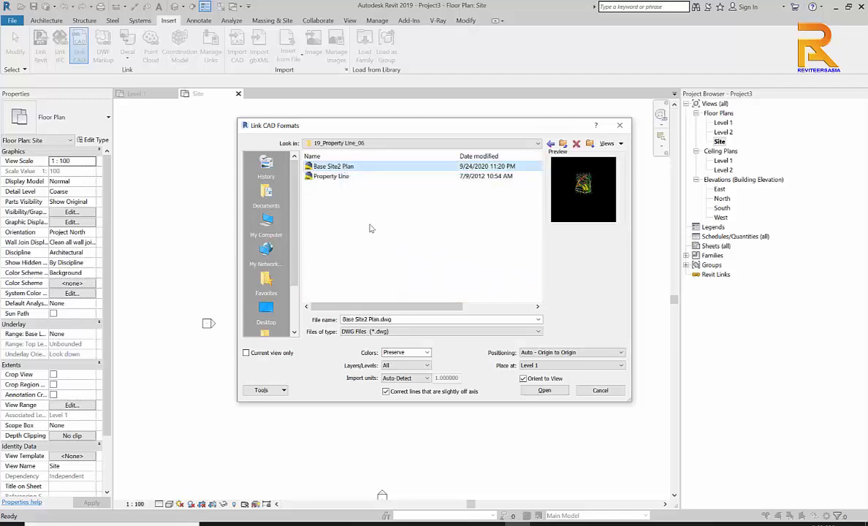
{"action": "left_click", "coordinate": [427, 353]}
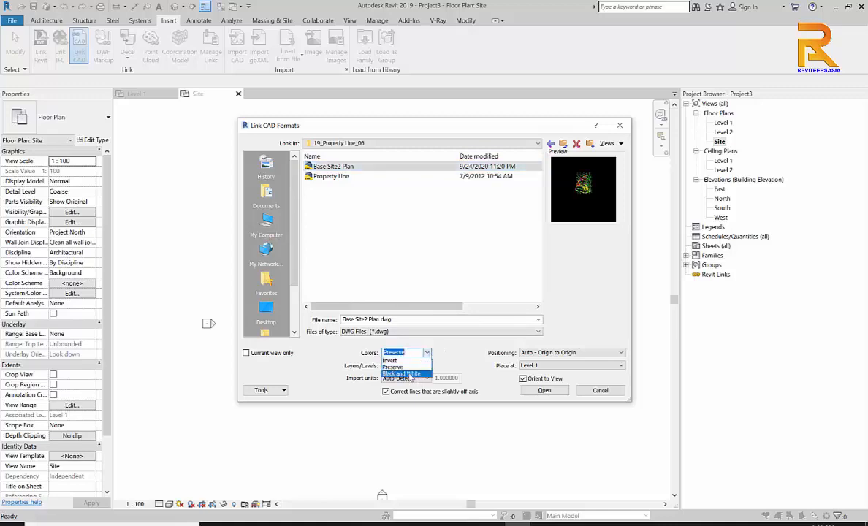
{"action": "left_click", "coordinate": [411, 374]}
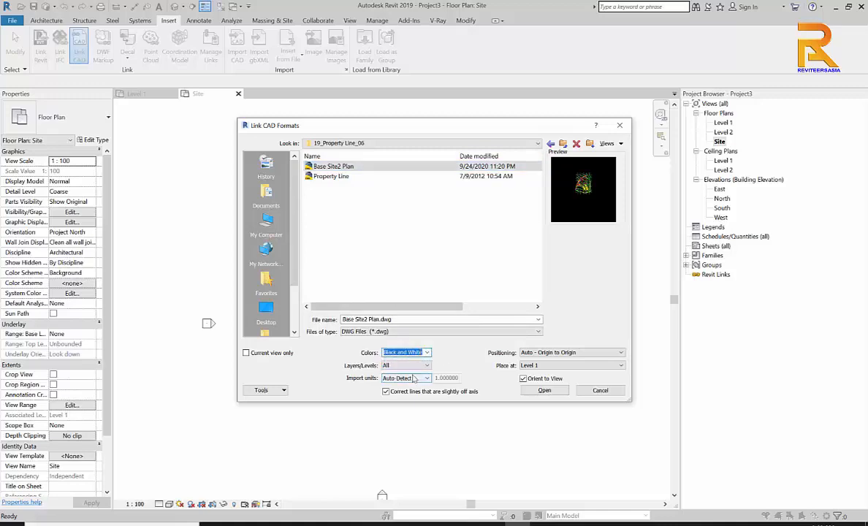
{"action": "left_click", "coordinate": [414, 377]}
{"action": "left_click", "coordinate": [399, 426]}
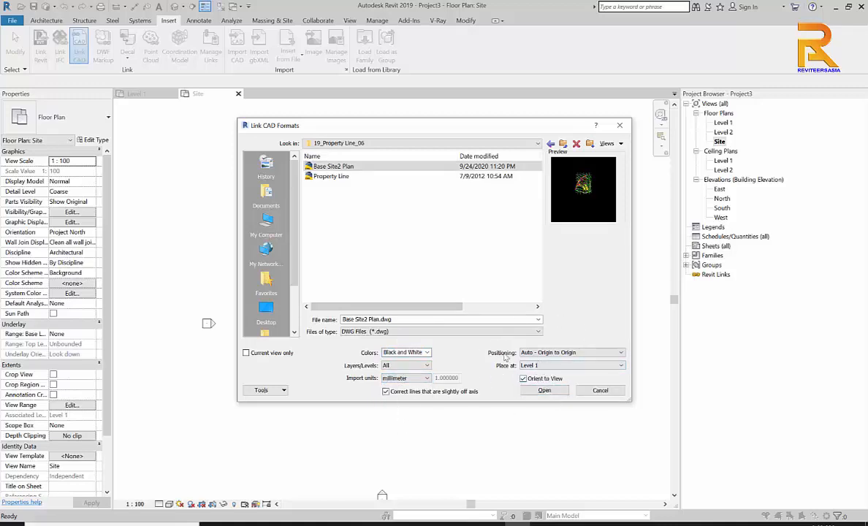
{"action": "left_click", "coordinate": [545, 392]}
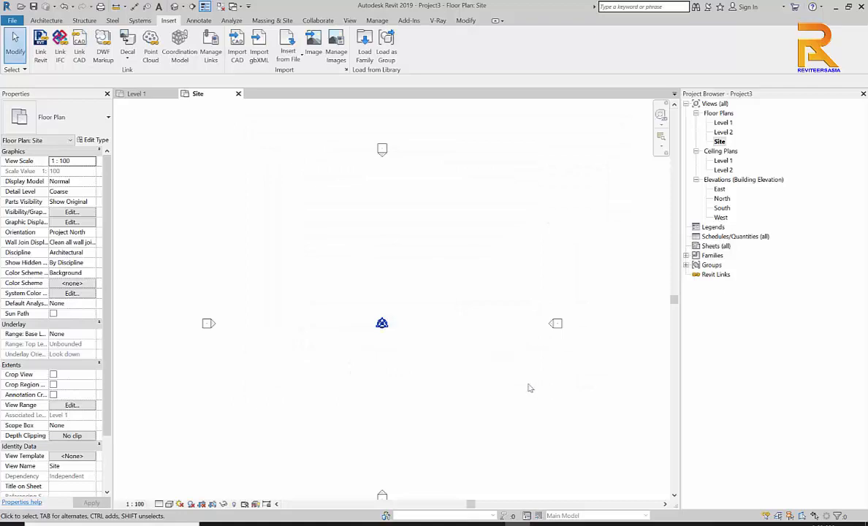
Fit the whole site plan in view and examine the linked drawing around the E 580m and N 430m grid labels
{"action": "key", "text": "z"}
{"action": "key", "text": "e"}
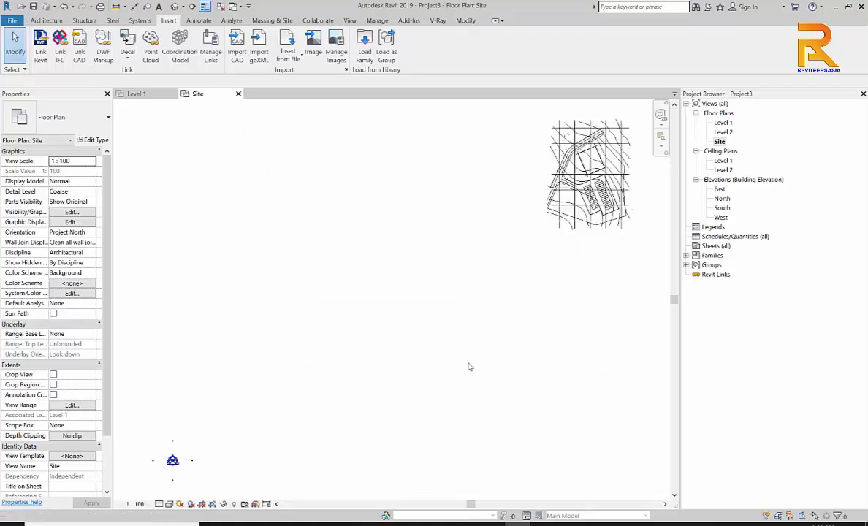
{"action": "middle_click_drag", "start_coordinate": [486, 317], "coordinate": [426, 402]}
{"action": "scroll", "coordinate": [514, 321], "scroll_direction": "up", "scroll_amount": 5}
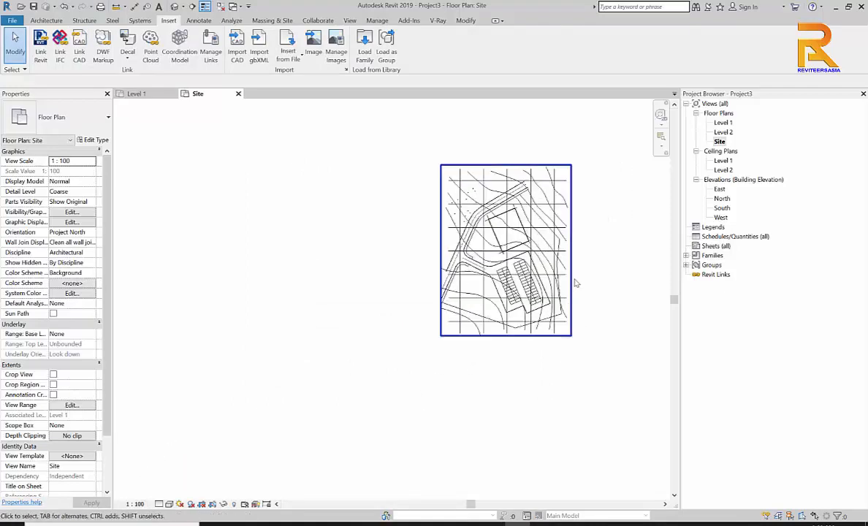
{"action": "scroll", "coordinate": [447, 239], "scroll_direction": "up", "scroll_amount": 5}
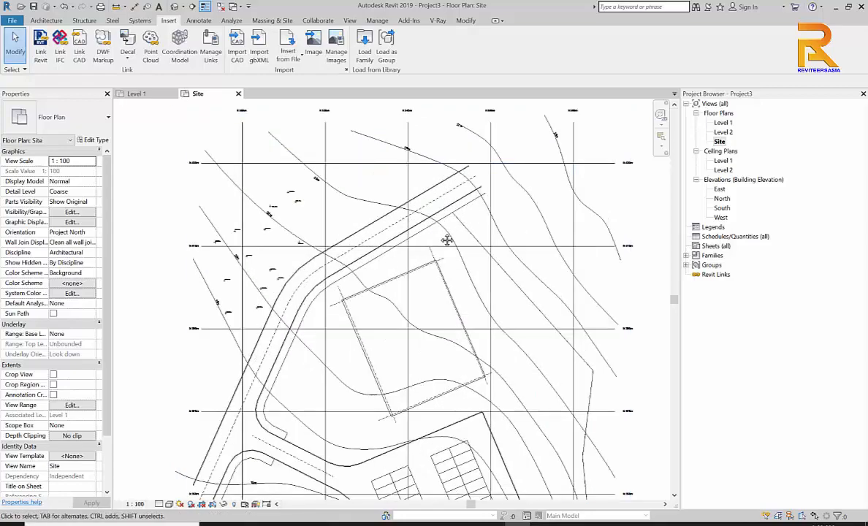
{"action": "scroll", "coordinate": [466, 244], "scroll_direction": "up", "scroll_amount": 6}
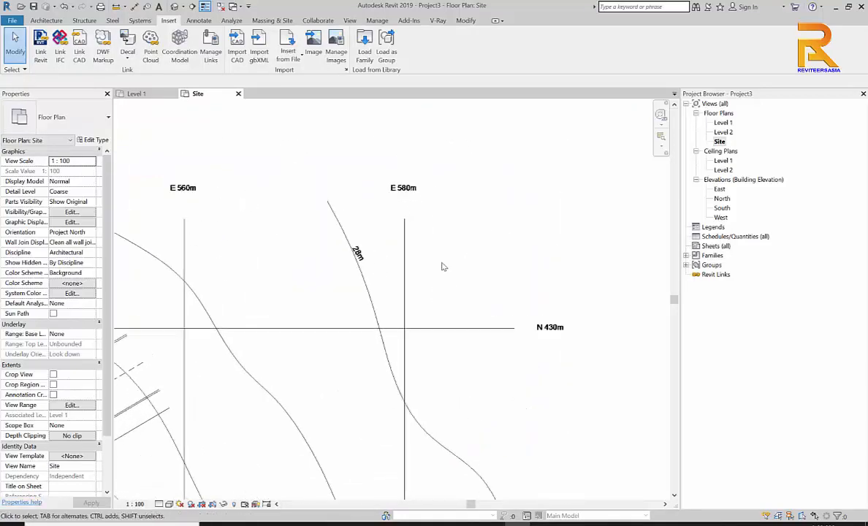
{"action": "scroll", "coordinate": [372, 279], "scroll_direction": "up", "scroll_amount": 2}
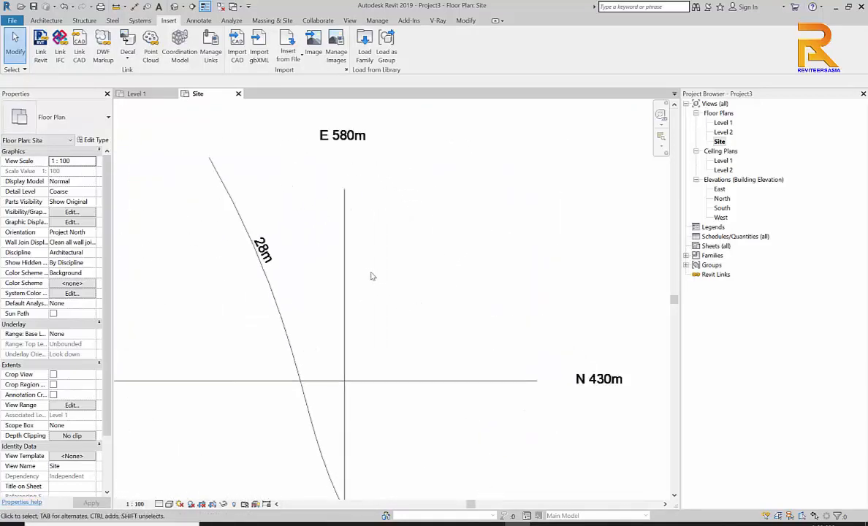
{"action": "middle_click_drag", "start_coordinate": [426, 320], "coordinate": [426, 334]}
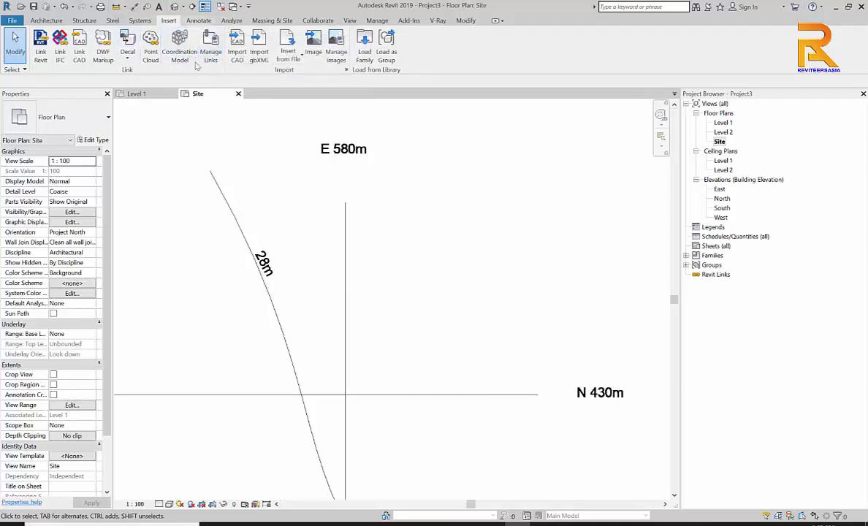
Draw a short diagonal detail line starting at the intersection of the E 580m and N 430m grid lines
{"action": "left_click", "coordinate": [197, 21]}
{"action": "left_click", "coordinate": [41, 45]}
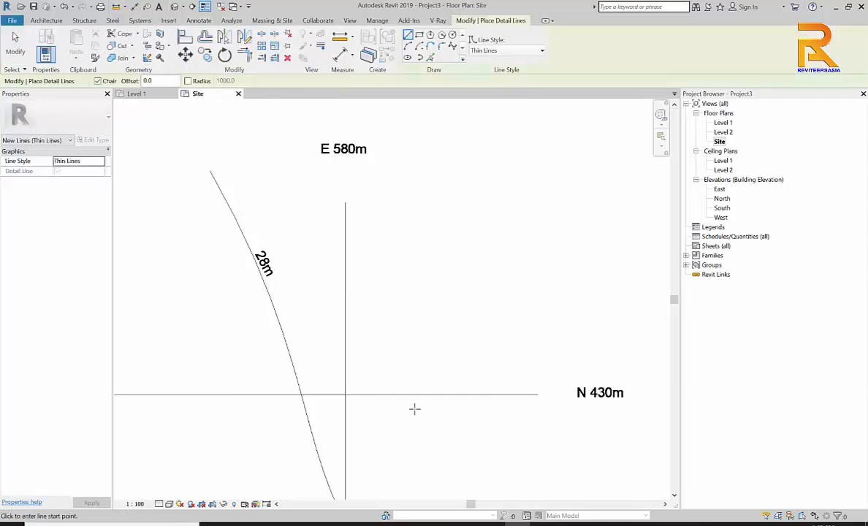
{"action": "left_click", "coordinate": [345, 395]}
{"action": "left_click", "coordinate": [380, 437]}
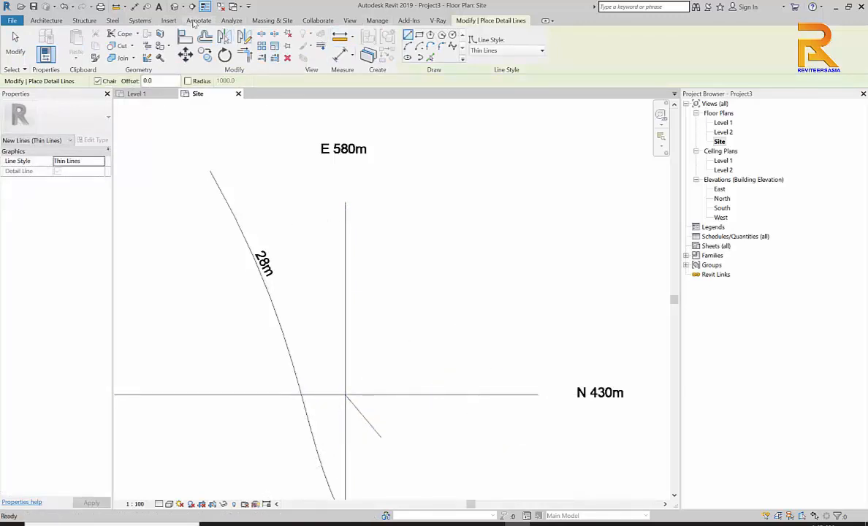
Place a spot coordinate with a leader at the intersection of the E 580m and N 430m grid lines
{"action": "left_click", "coordinate": [204, 22]}
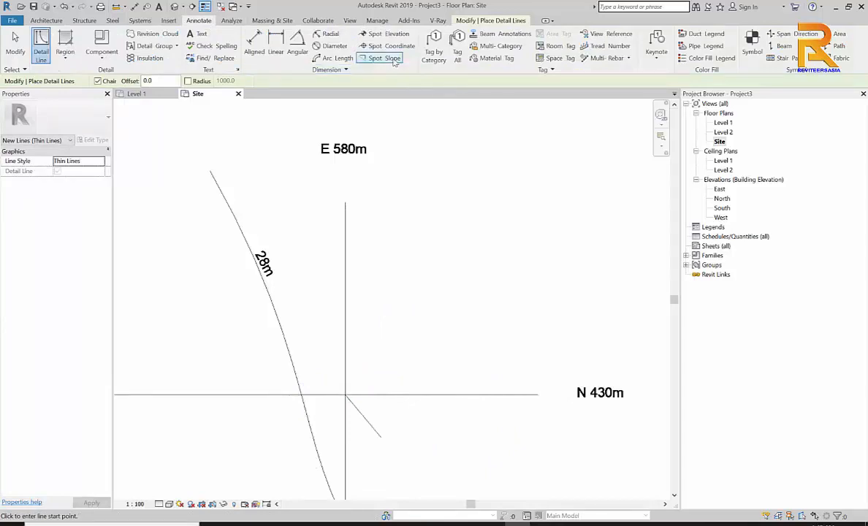
{"action": "left_click", "coordinate": [386, 46]}
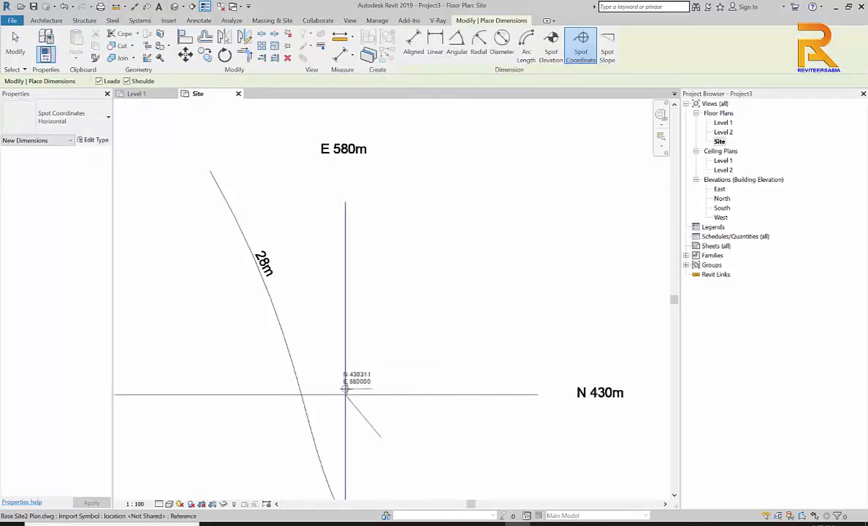
{"action": "left_click", "coordinate": [346, 395]}
{"action": "left_click", "coordinate": [380, 358]}
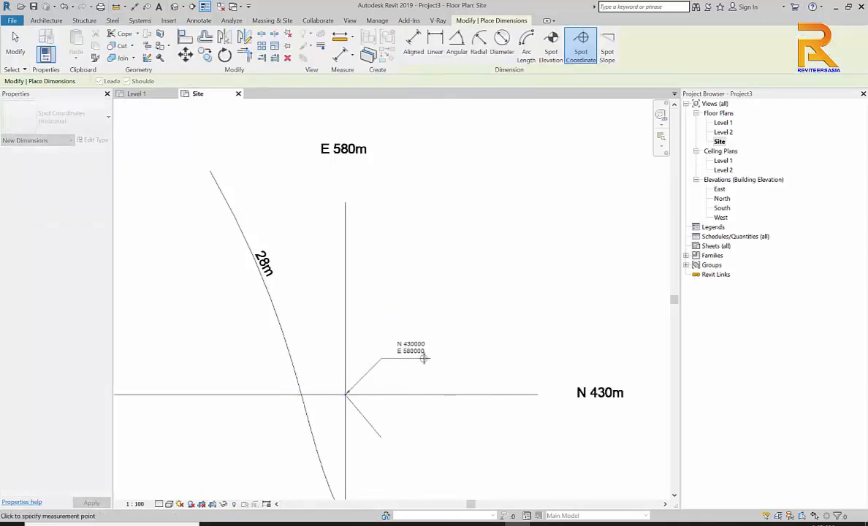
{"action": "left_click", "coordinate": [432, 358]}
{"action": "key", "text": "Escape"}
{"action": "key", "text": "Escape"}
Override the project units in the spot coordinate type's units format, set the units to meters, and apply the change
{"action": "scroll", "coordinate": [438, 362], "scroll_direction": "up", "scroll_amount": 4}
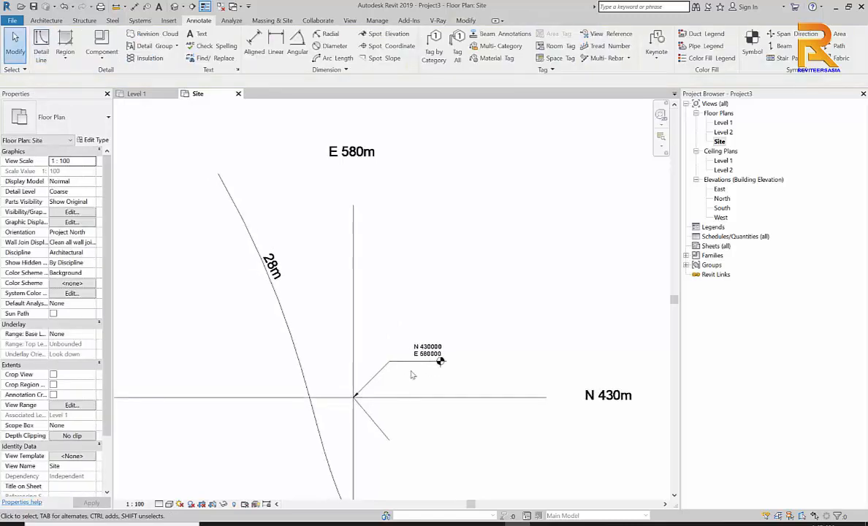
{"action": "scroll", "coordinate": [432, 376], "scroll_direction": "down", "scroll_amount": 1}
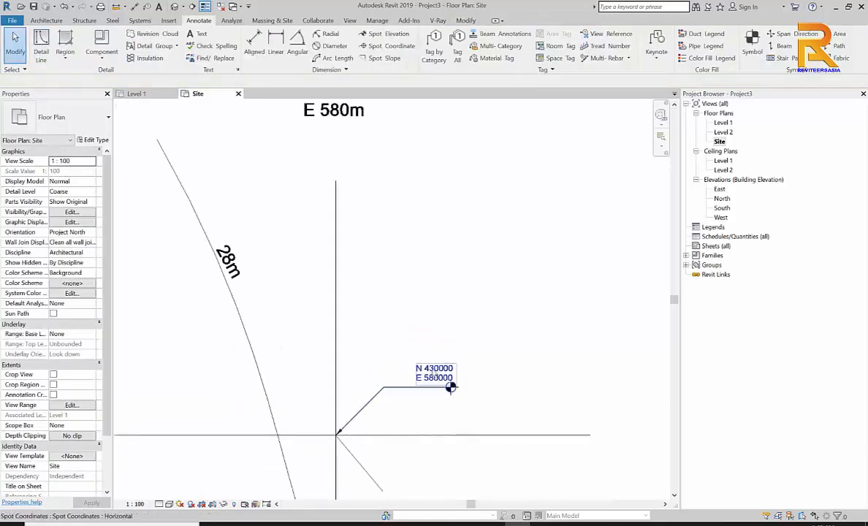
{"action": "middle_click_drag", "start_coordinate": [528, 345], "coordinate": [401, 294]}
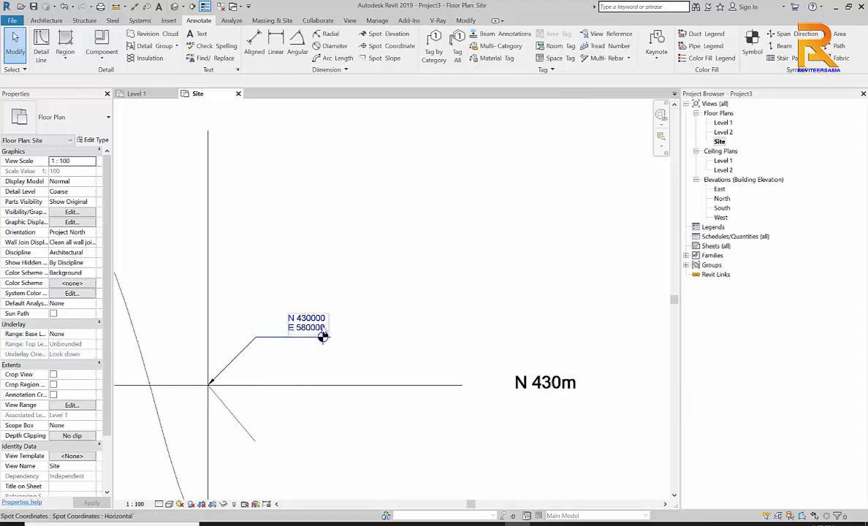
{"action": "middle_click_drag", "start_coordinate": [323, 337], "coordinate": [376, 335]}
{"action": "left_click", "coordinate": [376, 335]}
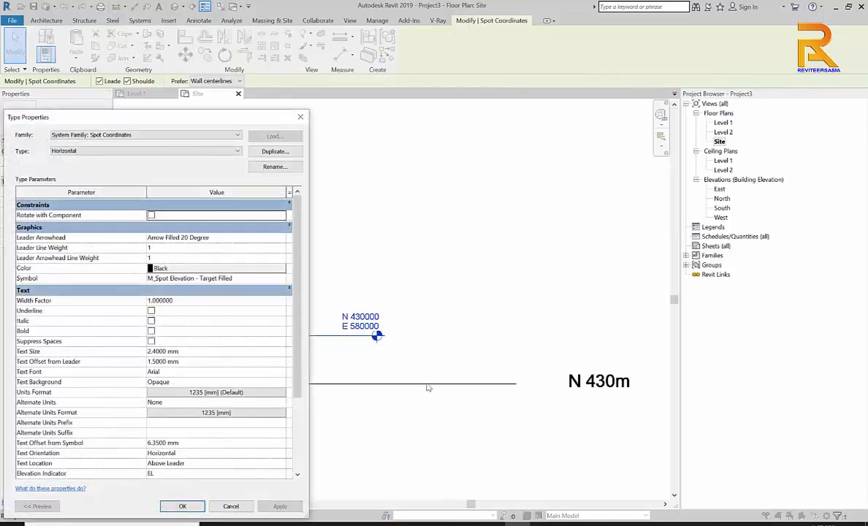
{"action": "left_click", "coordinate": [232, 392]}
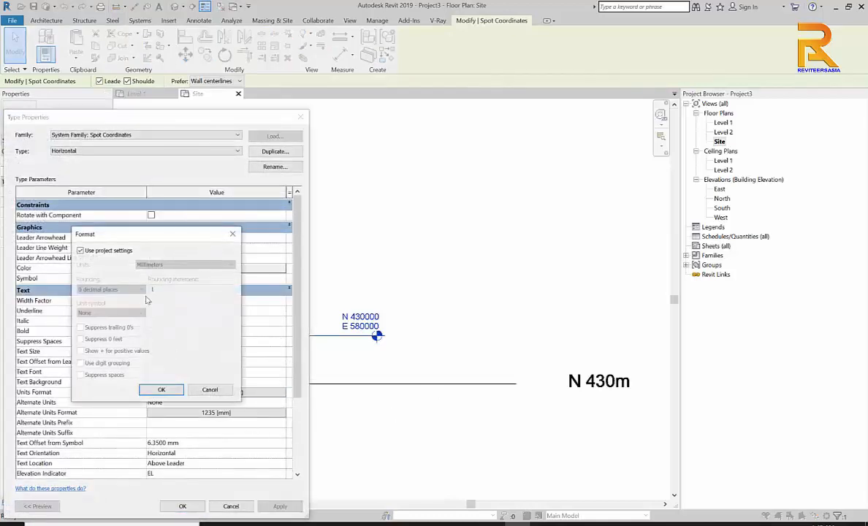
{"action": "left_click", "coordinate": [81, 251]}
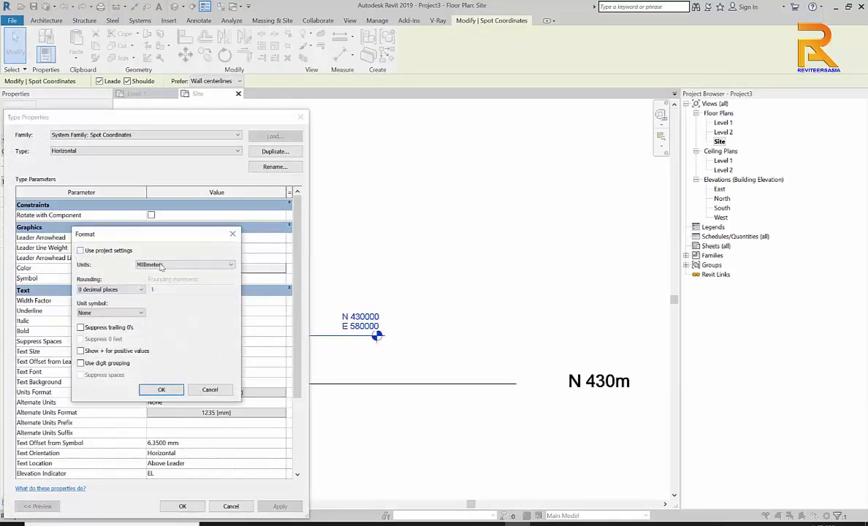
{"action": "left_click", "coordinate": [182, 265]}
{"action": "left_click", "coordinate": [153, 298]}
{"action": "left_click", "coordinate": [165, 389]}
{"action": "left_click", "coordinate": [280, 505]}
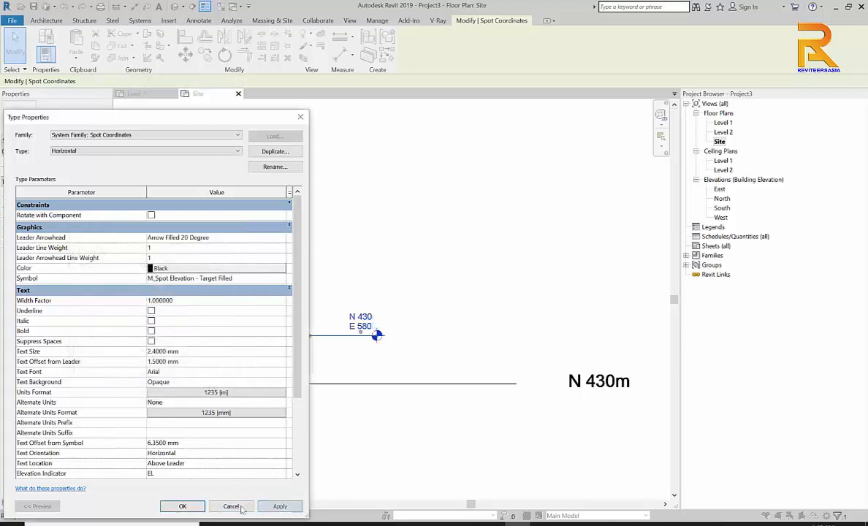
Accept the spot coordinate type changes and compare the spot coordinate with the E 580m and N 430m grid labels
{"action": "left_click", "coordinate": [181, 505]}
{"action": "left_click", "coordinate": [435, 283]}
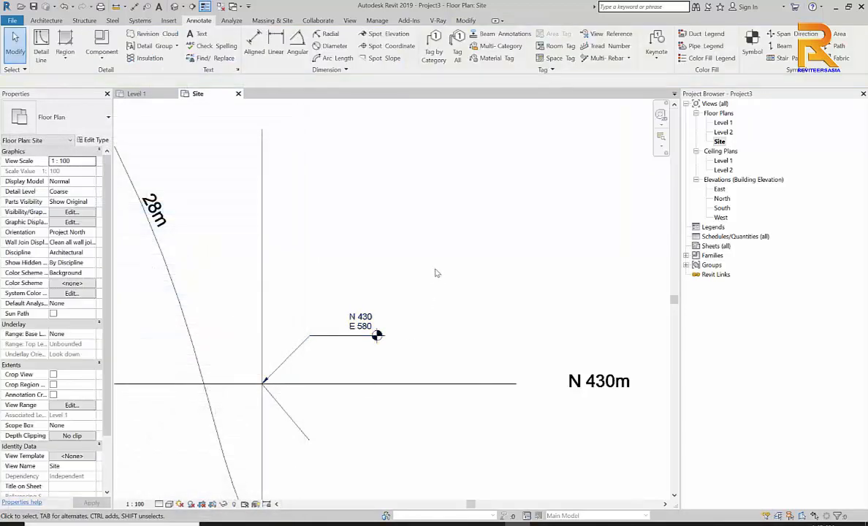
{"action": "middle_click_drag", "start_coordinate": [441, 283], "coordinate": [456, 274]}
{"action": "scroll", "coordinate": [439, 299], "scroll_direction": "up", "scroll_amount": 2}
{"action": "middle_click_drag", "start_coordinate": [414, 317], "coordinate": [318, 300]}
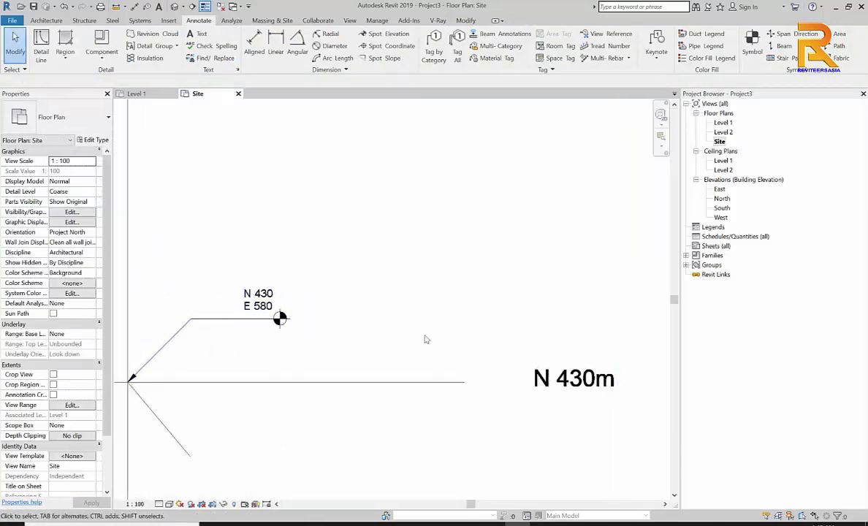
{"action": "scroll", "coordinate": [287, 304], "scroll_direction": "down", "scroll_amount": 2}
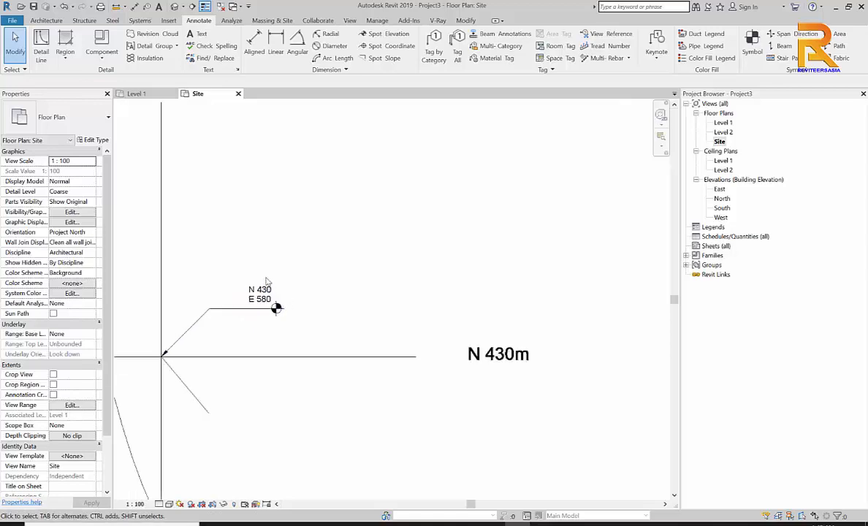
{"action": "middle_click_drag", "start_coordinate": [278, 302], "coordinate": [335, 375]}
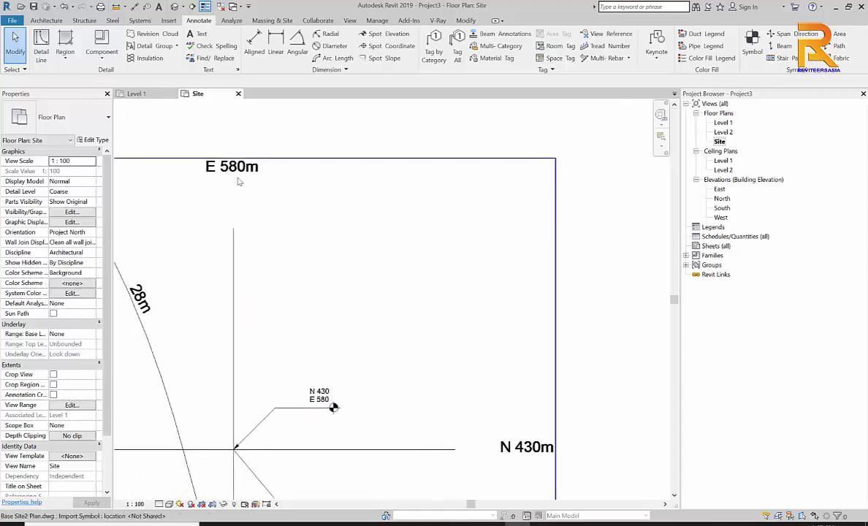
{"action": "scroll", "coordinate": [382, 388], "scroll_direction": "up", "scroll_amount": 3}
{"action": "scroll", "coordinate": [378, 387], "scroll_direction": "up", "scroll_amount": 1}
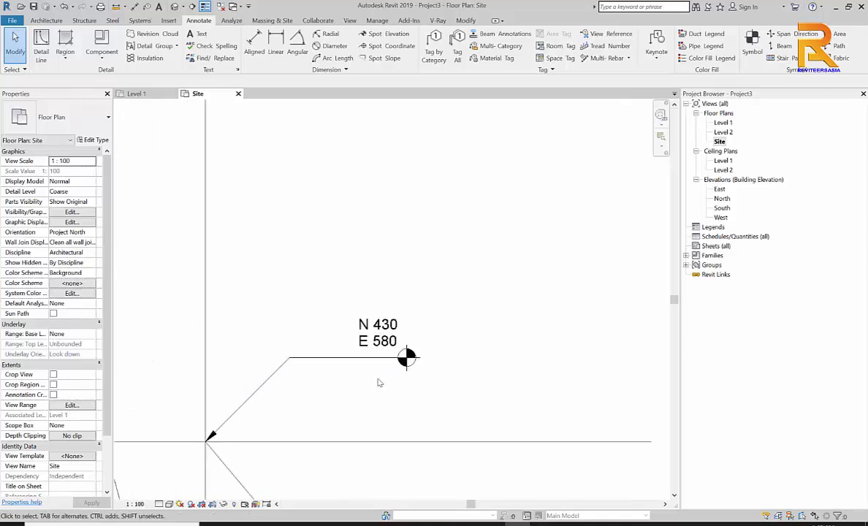
{"action": "scroll", "coordinate": [379, 375], "scroll_direction": "down", "scroll_amount": 4}
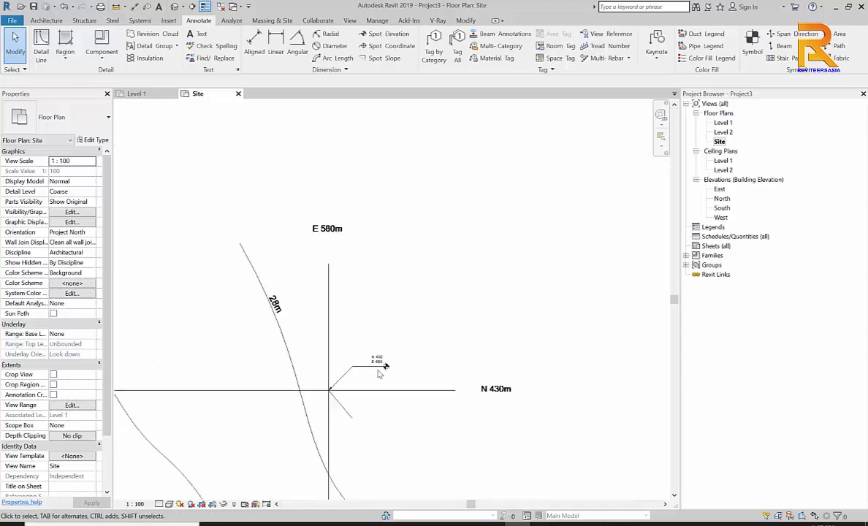
Query contour lines in the linked Base Site2 Plan drawing to identify the layer they are on
{"action": "mouse_move", "coordinate": [387, 396]}
{"action": "middle_mouse_down"}
{"action": "mouse_move", "coordinate": [409, 354]}
{"action": "mouse_move", "coordinate": [459, 82]}
{"action": "middle_mouse_up"}
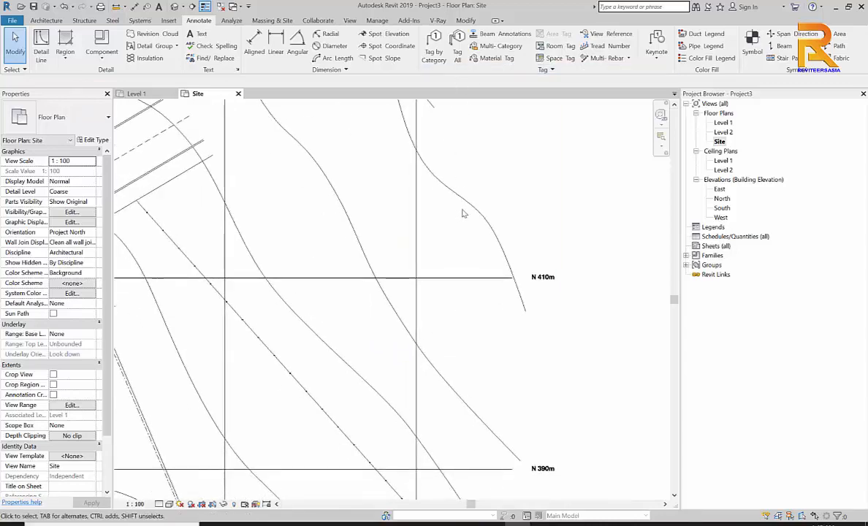
{"action": "scroll", "coordinate": [488, 251], "scroll_direction": "down", "scroll_amount": 4}
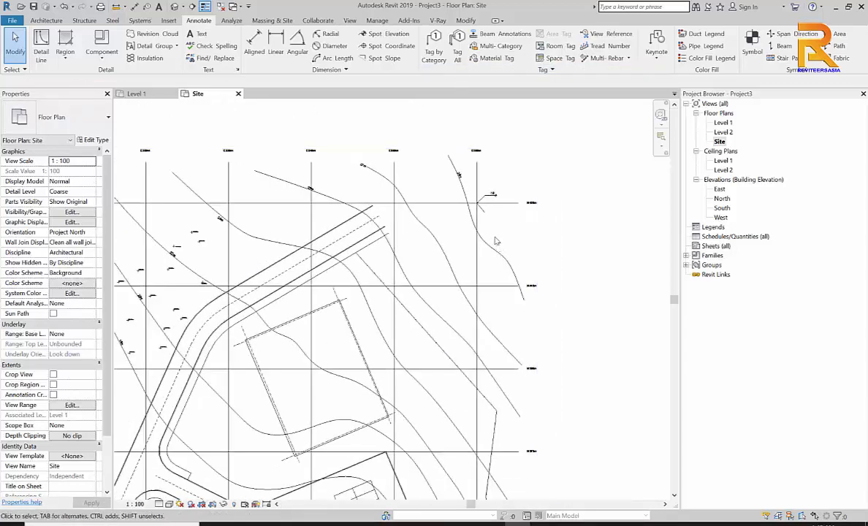
{"action": "mouse_move", "coordinate": [451, 234]}
{"action": "middle_mouse_down"}
{"action": "mouse_move", "coordinate": [520, 222]}
{"action": "mouse_move", "coordinate": [453, 228]}
{"action": "mouse_move", "coordinate": [448, 220]}
{"action": "middle_mouse_up"}
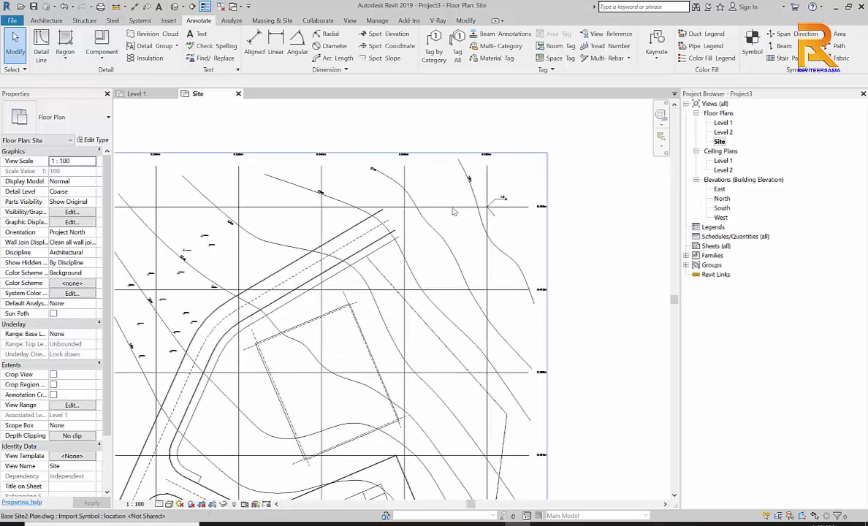
{"action": "left_click", "coordinate": [453, 211]}
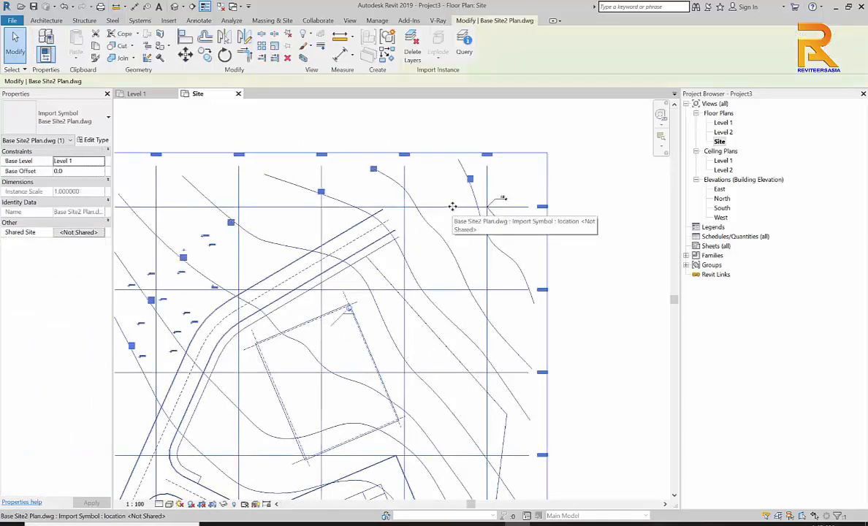
{"action": "left_click", "coordinate": [465, 52]}
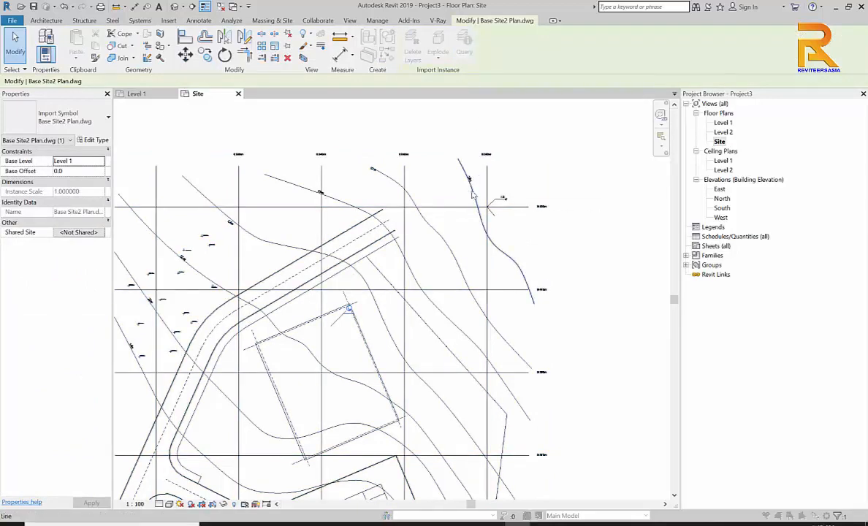
{"action": "left_click", "coordinate": [472, 194]}
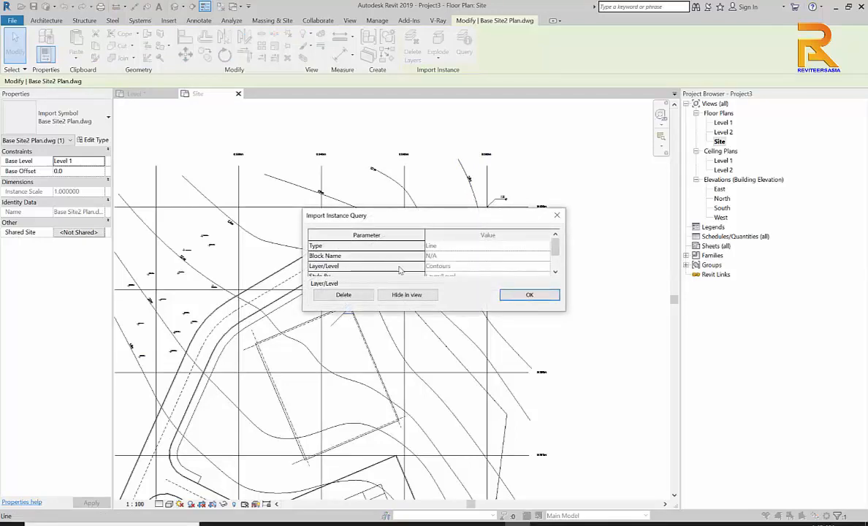
{"action": "left_click", "coordinate": [529, 295]}
{"action": "left_click", "coordinate": [429, 241]}
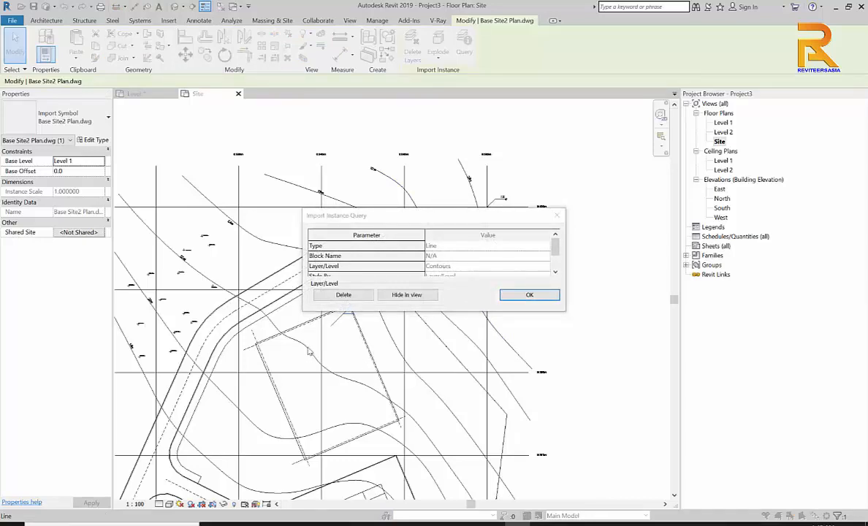
{"action": "left_click", "coordinate": [529, 295]}
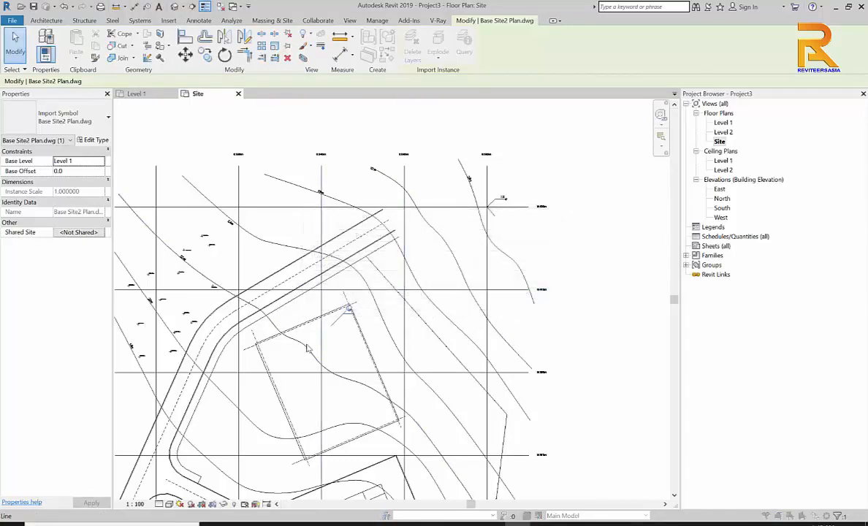
{"action": "left_click", "coordinate": [411, 264]}
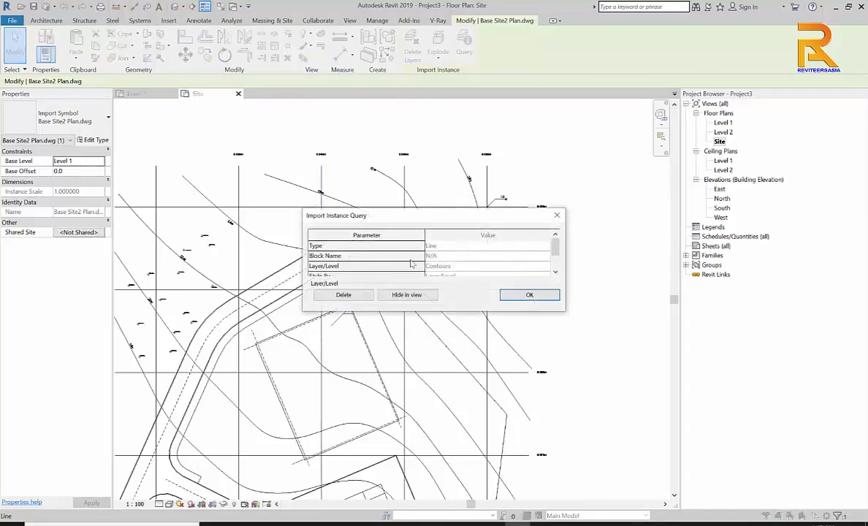
{"action": "left_click", "coordinate": [529, 295]}
End the import query and start a new toposurface in the Site plan
{"action": "scroll", "coordinate": [529, 164], "scroll_direction": "down", "scroll_amount": 2}
{"action": "scroll", "coordinate": [520, 179], "scroll_direction": "down", "scroll_amount": 4}
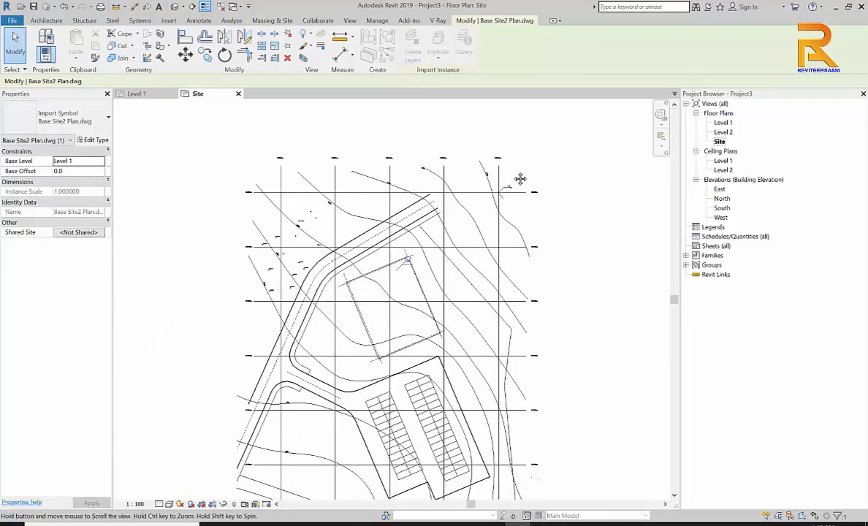
{"action": "middle_click_drag", "start_coordinate": [512, 174], "coordinate": [456, 175]}
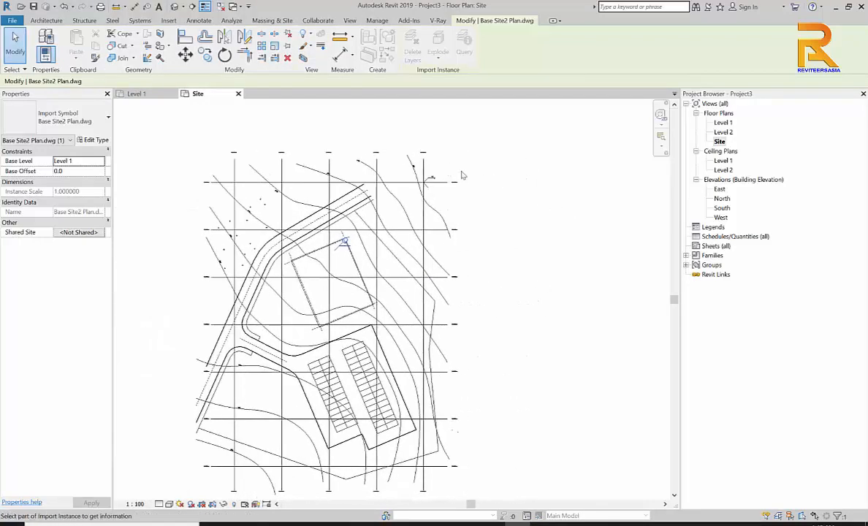
{"action": "middle_click_drag", "start_coordinate": [515, 230], "coordinate": [544, 221]}
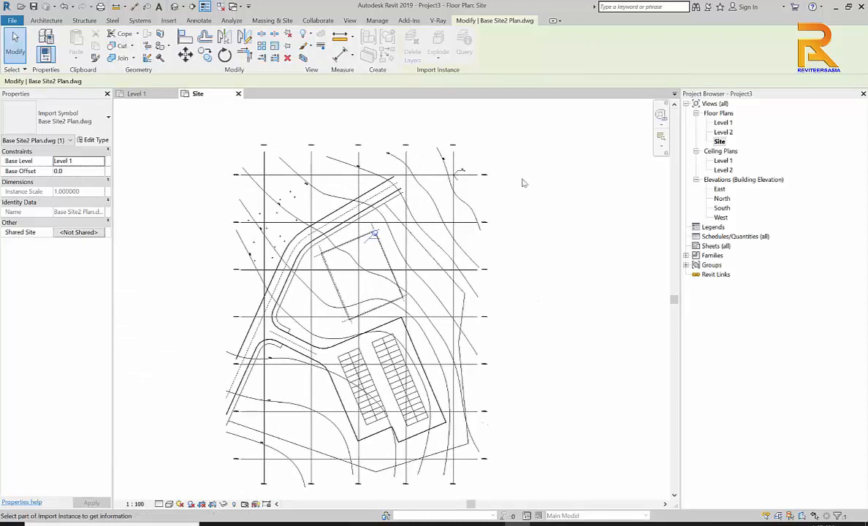
{"action": "middle_click_drag", "start_coordinate": [510, 165], "coordinate": [543, 171]}
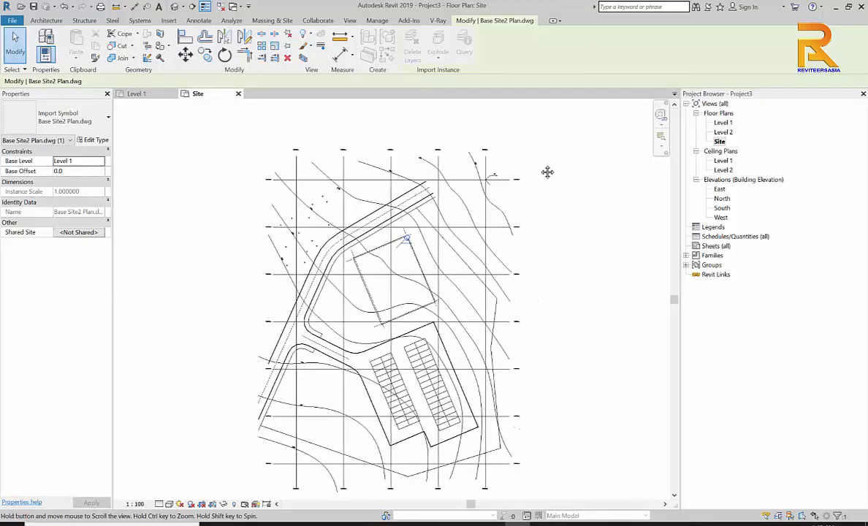
{"action": "left_click", "coordinate": [281, 22]}
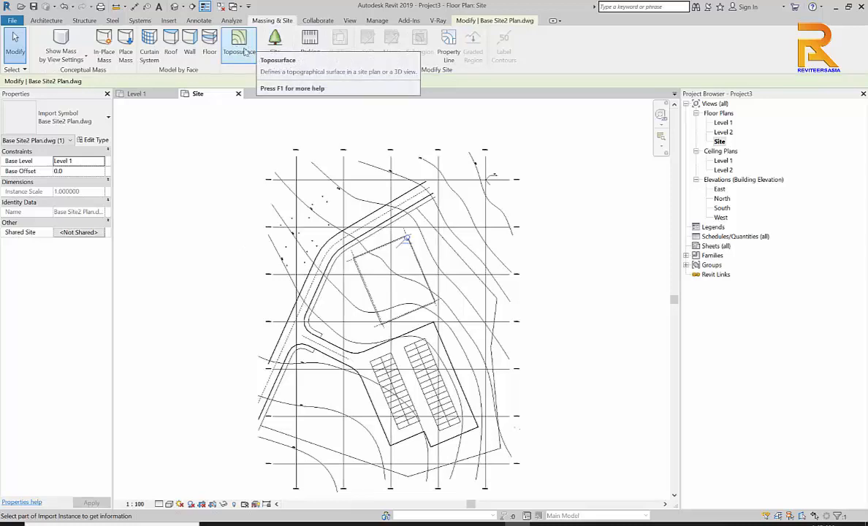
{"action": "left_click", "coordinate": [238, 46]}
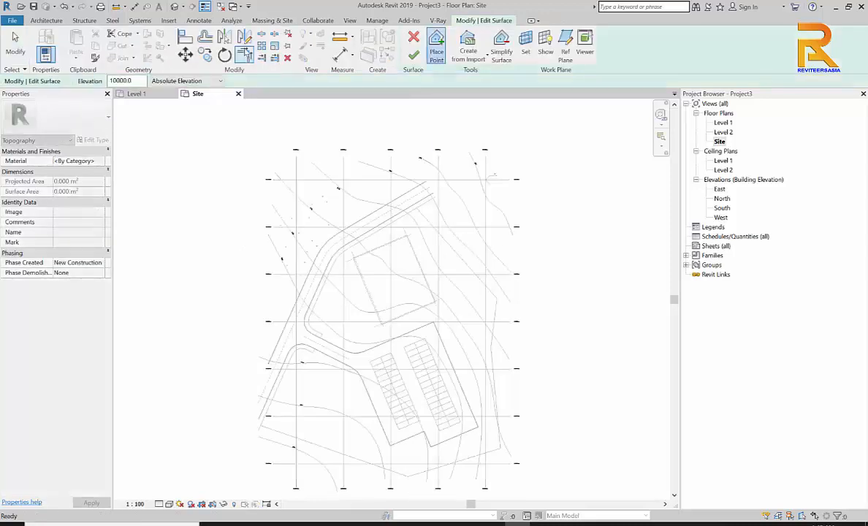
{"action": "left_click", "coordinate": [487, 59]}
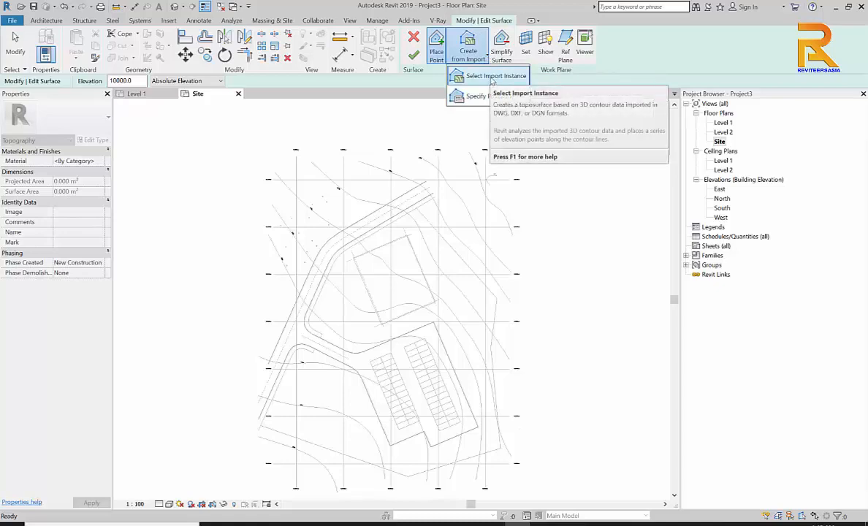
{"action": "left_click", "coordinate": [493, 77]}
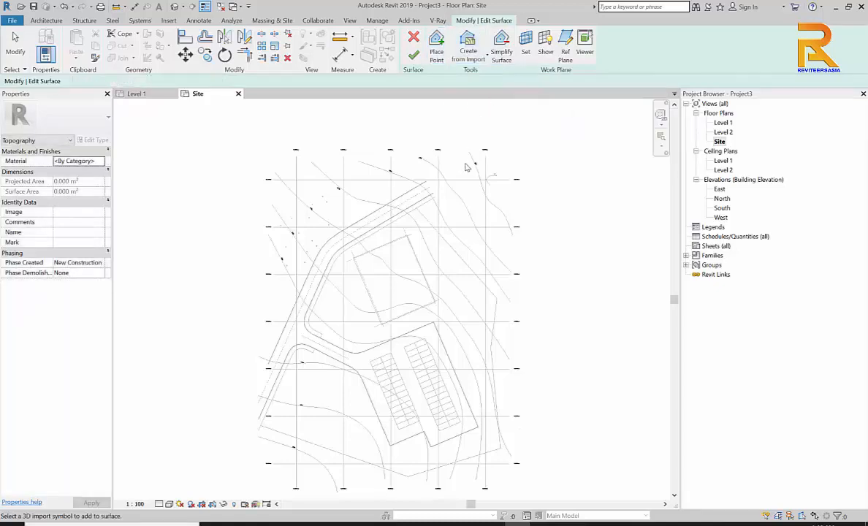
{"action": "left_click", "coordinate": [469, 61]}
{"action": "left_click", "coordinate": [485, 79]}
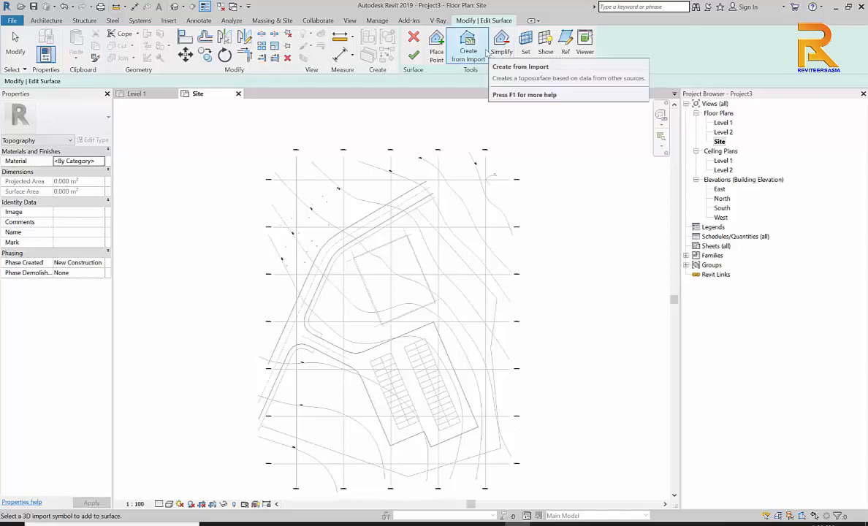
{"action": "left_click", "coordinate": [486, 56]}
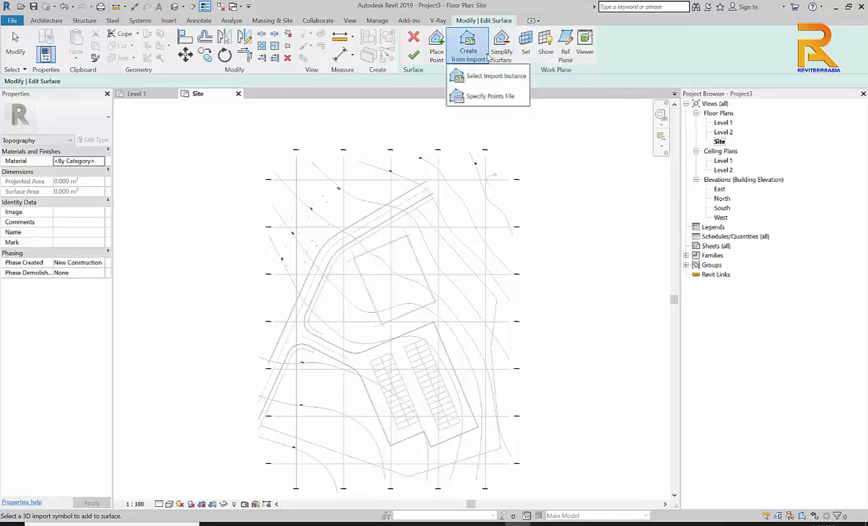
{"action": "left_click", "coordinate": [483, 180]}
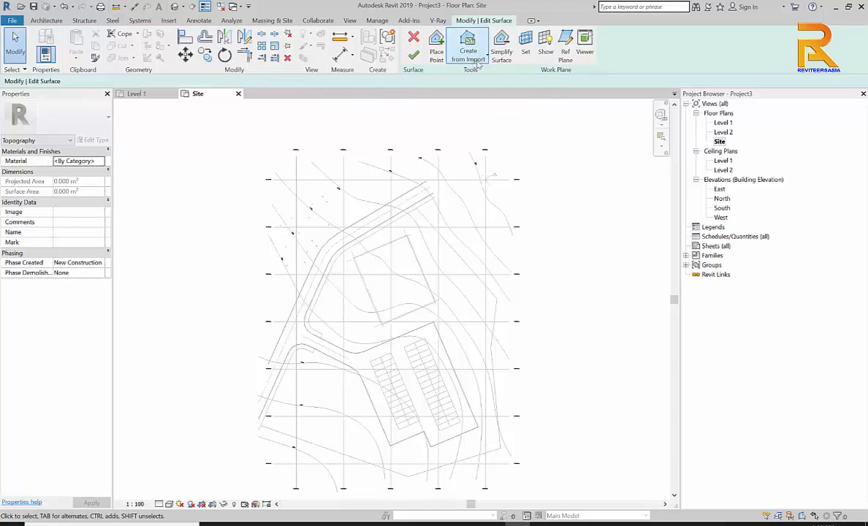
Generate the toposurface points from the linked Base Site2 Plan drawing as import instance, with only the Contours layer checked
{"action": "left_click", "coordinate": [483, 63]}
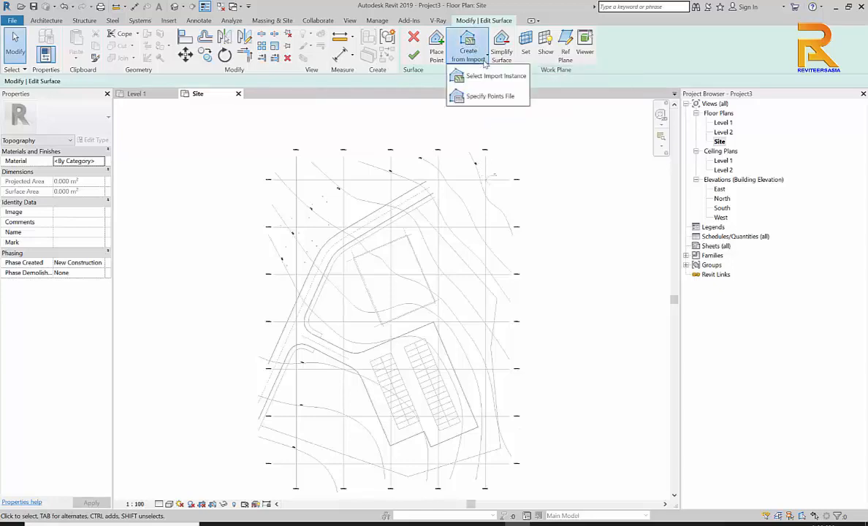
{"action": "left_click", "coordinate": [458, 76]}
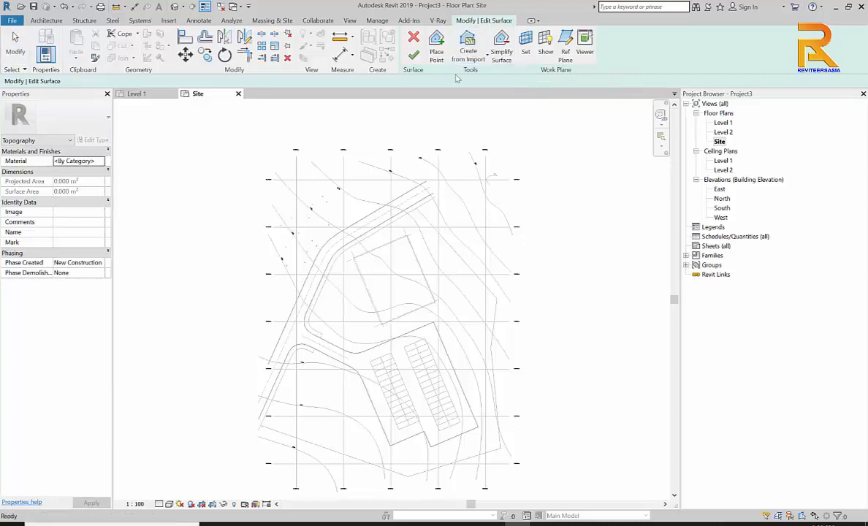
{"action": "left_click", "coordinate": [368, 202]}
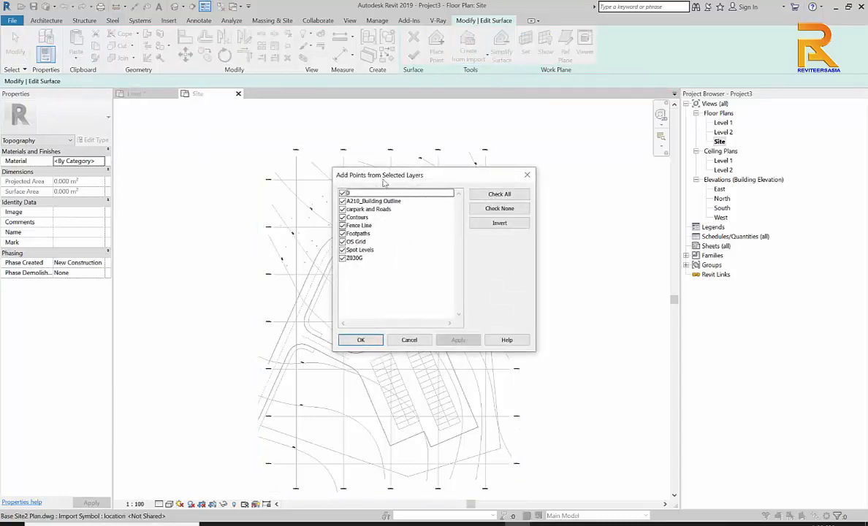
{"action": "left_click", "coordinate": [510, 210]}
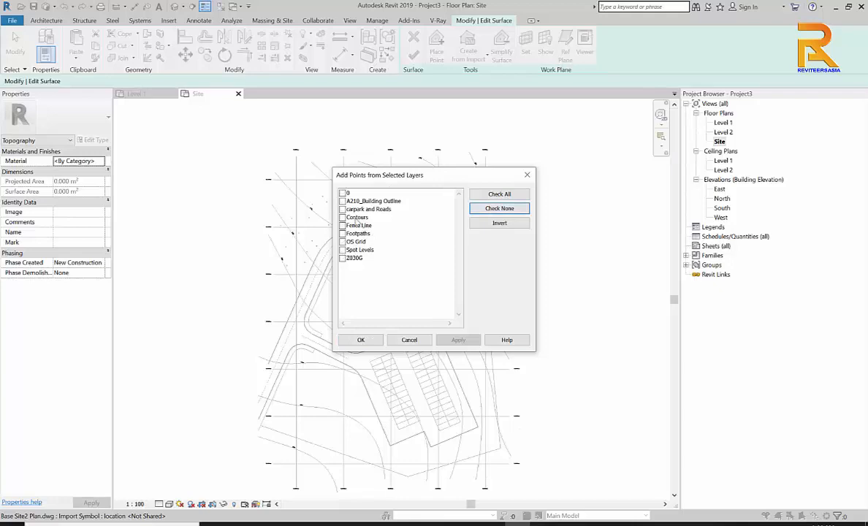
{"action": "left_click", "coordinate": [341, 217]}
{"action": "left_click", "coordinate": [360, 340]}
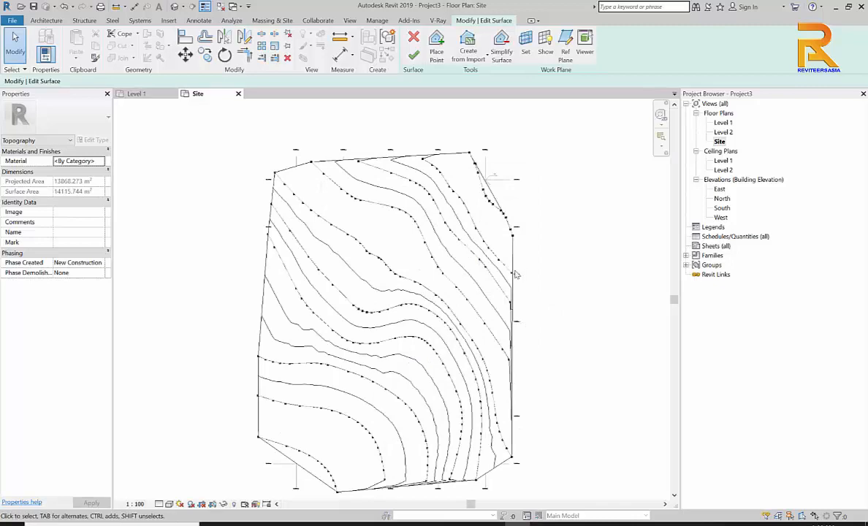
Open the default 3D view, switch it to the Shaded visual style, and inspect the toposurface above the linked drawing
{"action": "left_click", "coordinate": [171, 6]}
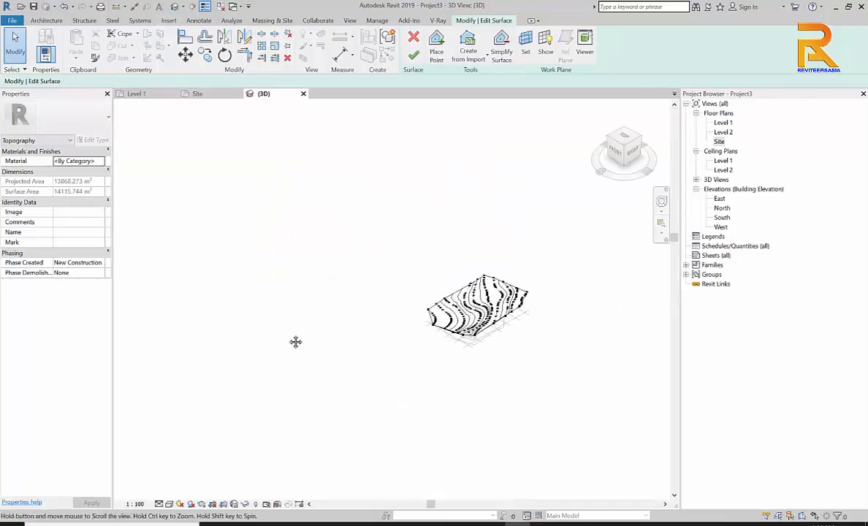
{"action": "key", "text": "s"}
{"action": "key", "text": "d"}
{"action": "scroll", "coordinate": [465, 407], "scroll_direction": "up", "scroll_amount": 5}
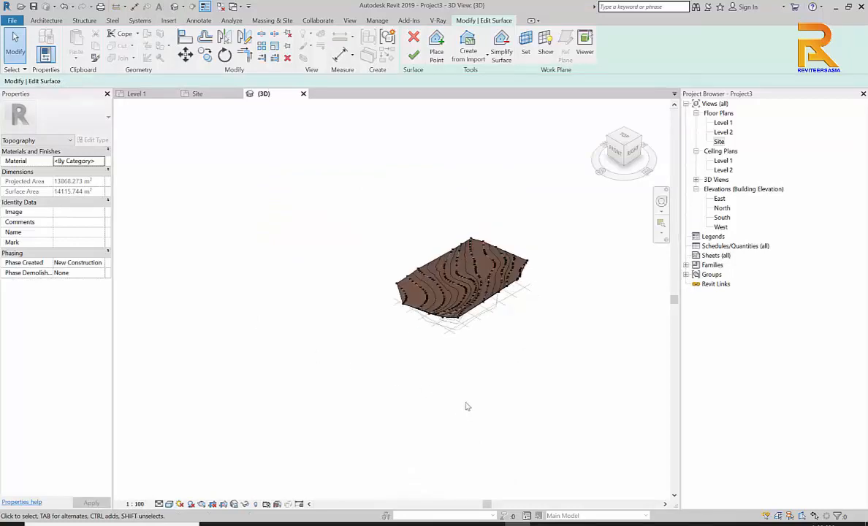
{"action": "mouse_move", "coordinate": [393, 357]}
{"action": "middle_mouse_down"}
{"action": "mouse_move", "coordinate": [312, 401]}
{"action": "mouse_move", "coordinate": [345, 405]}
{"action": "mouse_move", "coordinate": [325, 340]}
{"action": "mouse_move", "coordinate": [320, 443]}
{"action": "mouse_move", "coordinate": [395, 409]}
{"action": "mouse_move", "coordinate": [384, 455]}
{"action": "mouse_move", "coordinate": [303, 389]}
{"action": "mouse_move", "coordinate": [377, 389]}
{"action": "mouse_move", "coordinate": [262, 372]}
{"action": "mouse_move", "coordinate": [359, 379]}
{"action": "middle_mouse_up"}
{"action": "scroll", "coordinate": [258, 291], "scroll_direction": "up", "scroll_amount": 2}
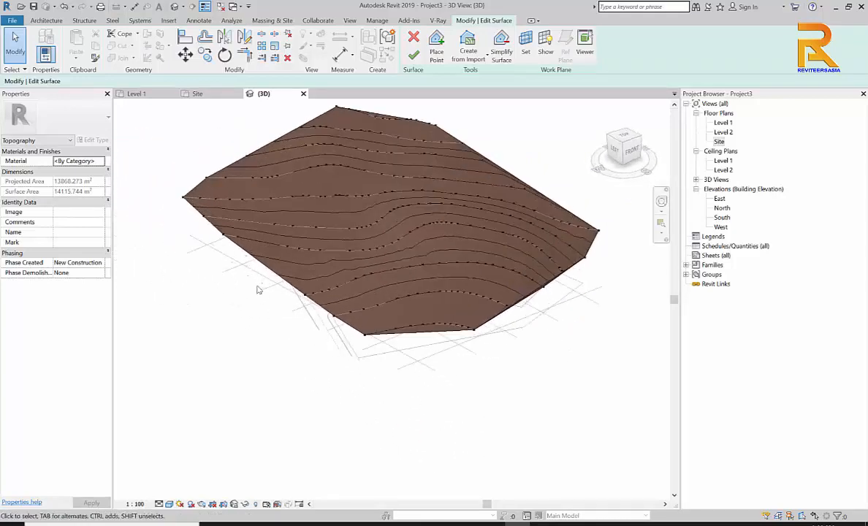
{"action": "scroll", "coordinate": [268, 287], "scroll_direction": "up", "scroll_amount": 4}
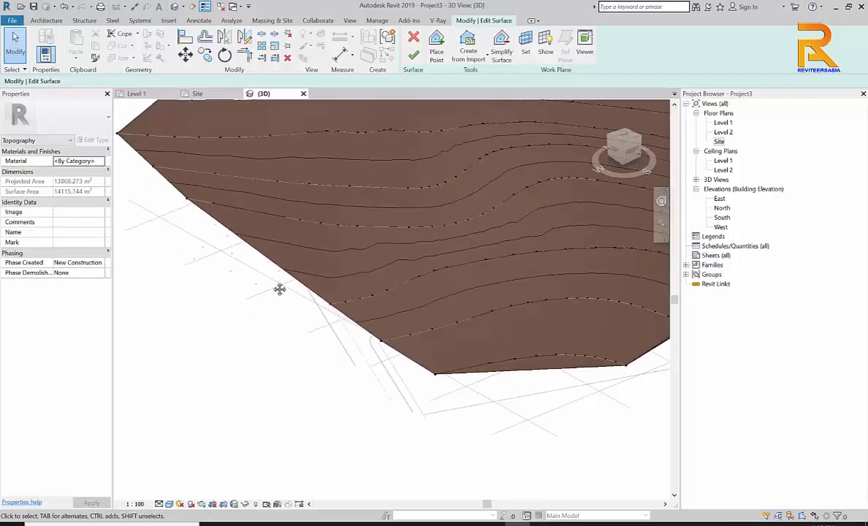
Finish the toposurface generated from the linked drawing's contours
{"action": "middle_click_drag", "start_coordinate": [296, 349], "coordinate": [349, 355], "text": "shift"}
{"action": "scroll", "coordinate": [307, 334], "scroll_direction": "down", "scroll_amount": 3}
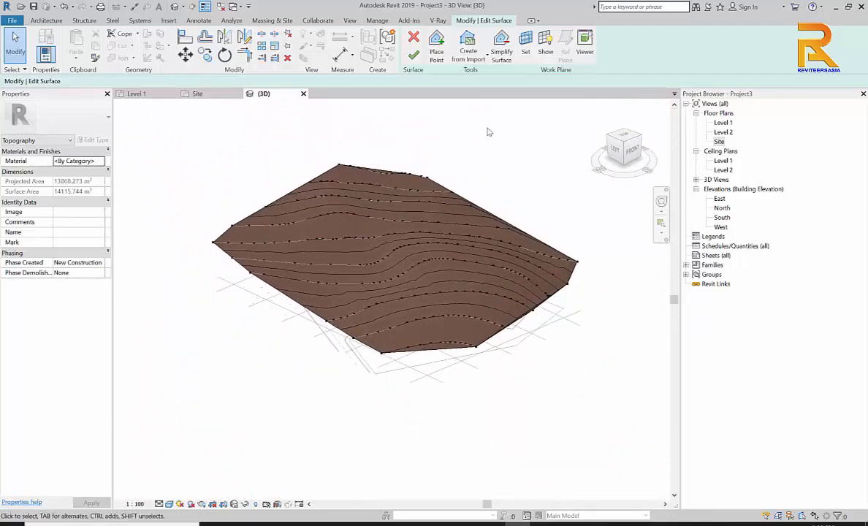
{"action": "left_click", "coordinate": [271, 21]}
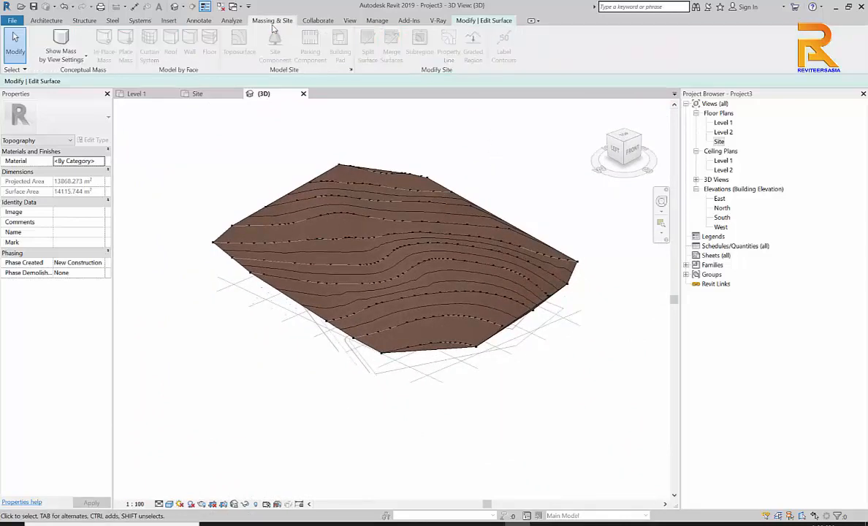
{"action": "left_click", "coordinate": [233, 21]}
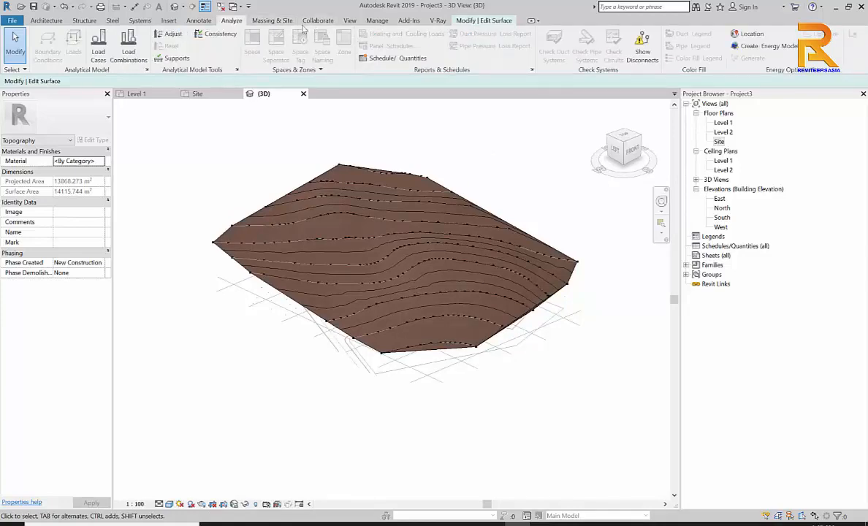
{"action": "left_click", "coordinate": [267, 21]}
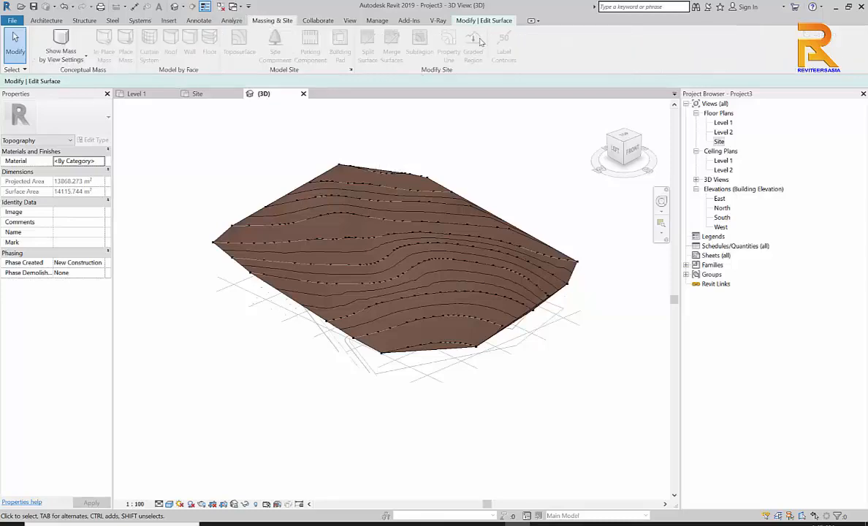
{"action": "left_click", "coordinate": [461, 21]}
{"action": "left_click", "coordinate": [384, 40]}
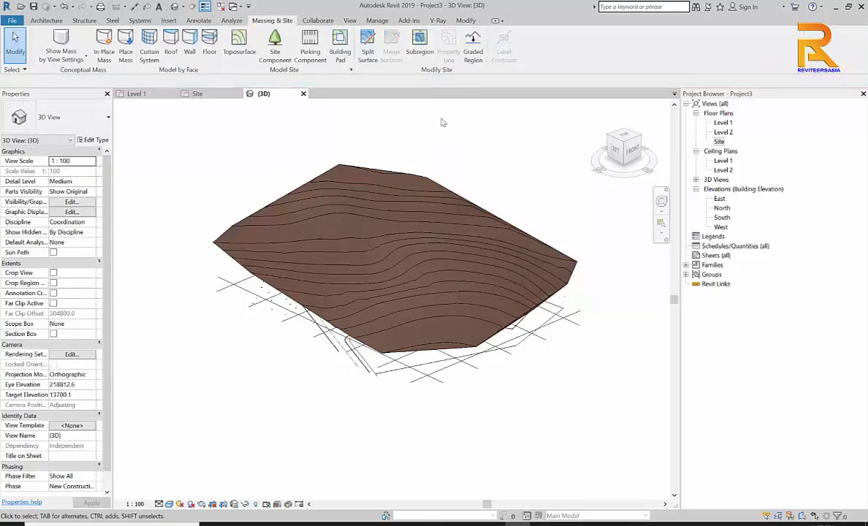
Start a graded region on the toposurface, creating a new toposurface exactly like the existing one, and dismiss the warning
{"action": "middle_click_drag", "start_coordinate": [452, 136], "coordinate": [468, 160]}
{"action": "scroll", "coordinate": [468, 160], "scroll_direction": "up", "scroll_amount": 2}
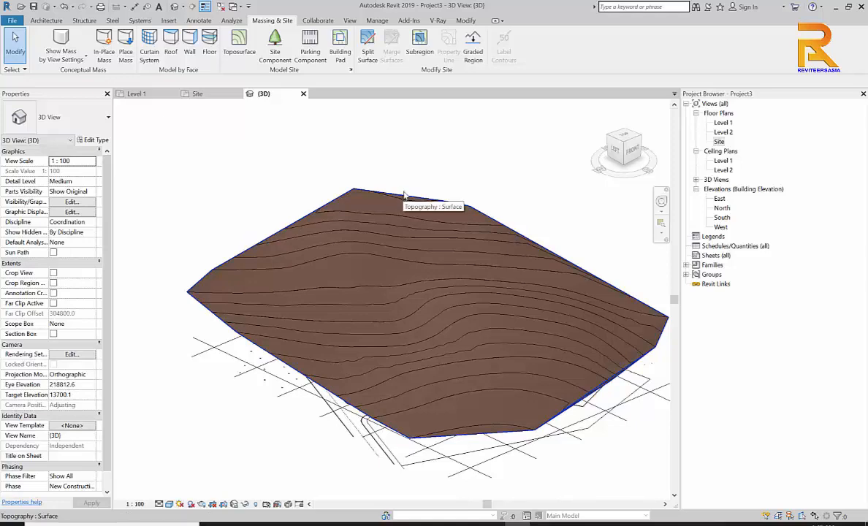
{"action": "left_click", "coordinate": [473, 52]}
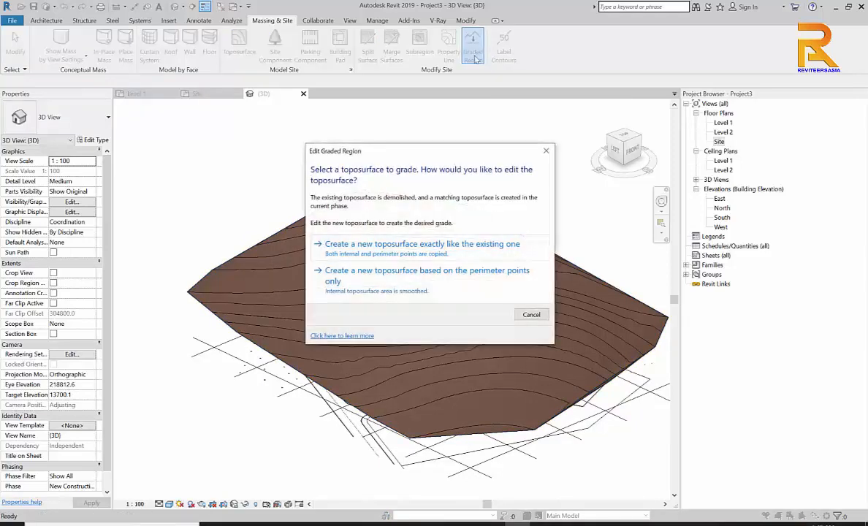
{"action": "left_click", "coordinate": [371, 244]}
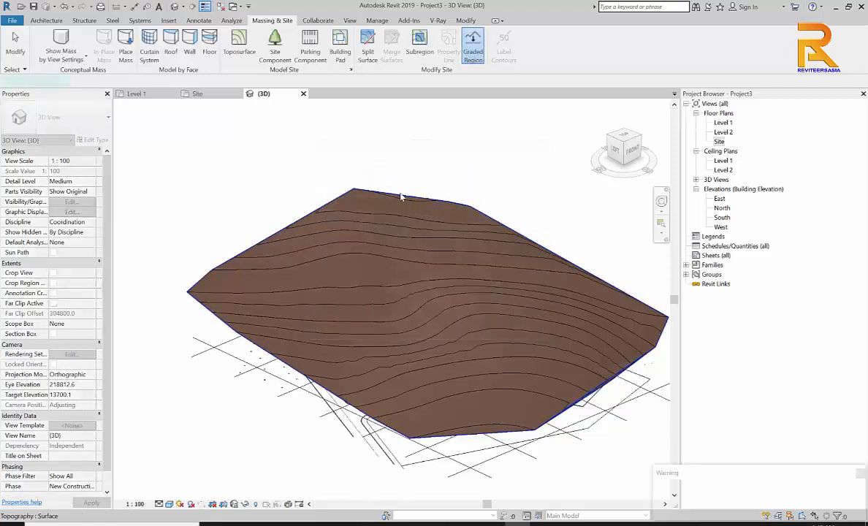
{"action": "left_click", "coordinate": [402, 196]}
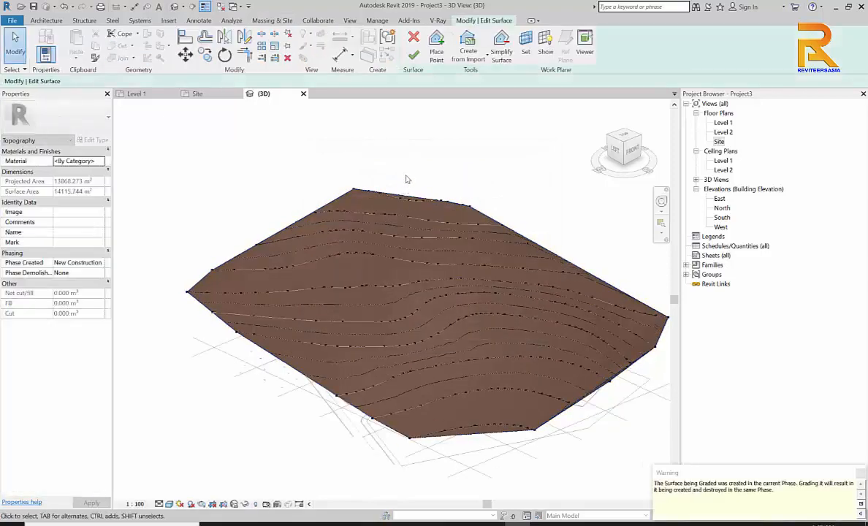
{"action": "left_click", "coordinate": [858, 473]}
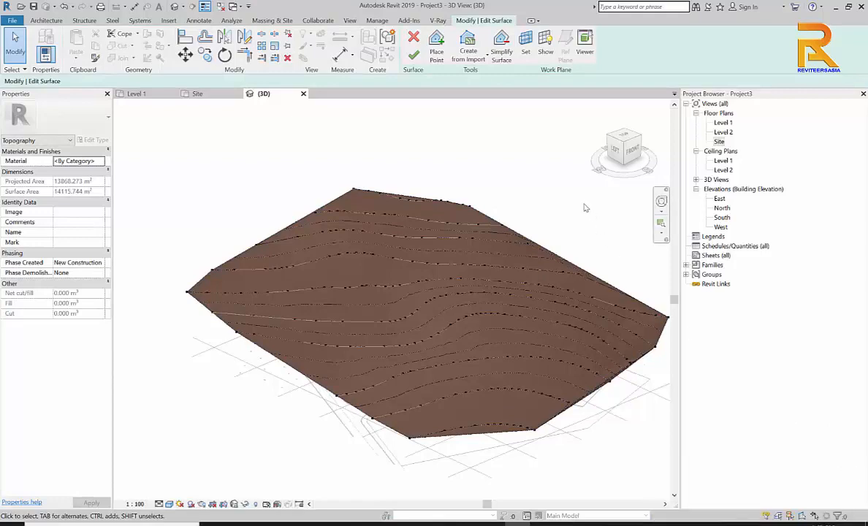
Inspect the copied toposurface and its points from the front and above, and finish the graded surface
{"action": "scroll", "coordinate": [585, 208], "scroll_direction": "down", "scroll_amount": 1}
{"action": "middle_click_drag", "start_coordinate": [560, 293], "coordinate": [404, 285], "text": "shift"}
{"action": "middle_click_drag", "start_coordinate": [479, 319], "coordinate": [431, 258], "text": "shift"}
{"action": "scroll", "coordinate": [240, 231], "scroll_direction": "down", "scroll_amount": 3}
{"action": "middle_click_drag", "start_coordinate": [290, 252], "coordinate": [234, 147]}
{"action": "middle_click_drag", "start_coordinate": [459, 320], "coordinate": [421, 245], "text": "shift"}
{"action": "scroll", "coordinate": [466, 265], "scroll_direction": "up", "scroll_amount": 3}
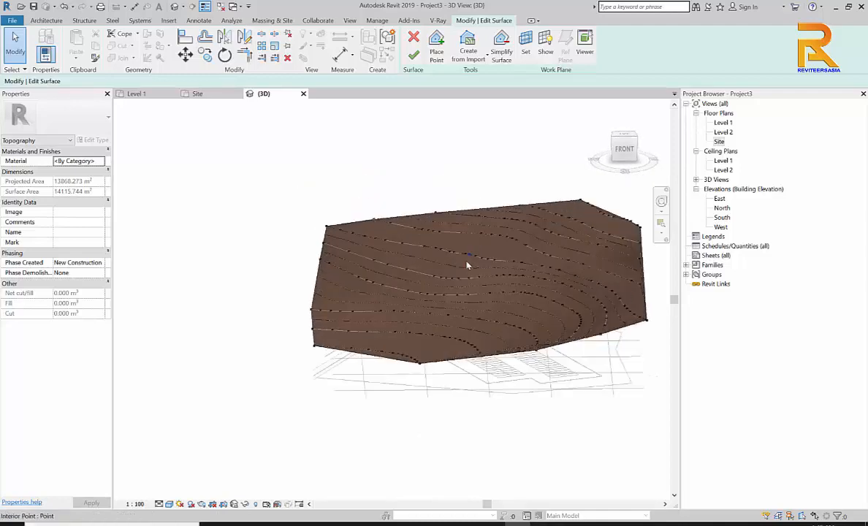
{"action": "middle_click_drag", "start_coordinate": [466, 265], "coordinate": [436, 285]}
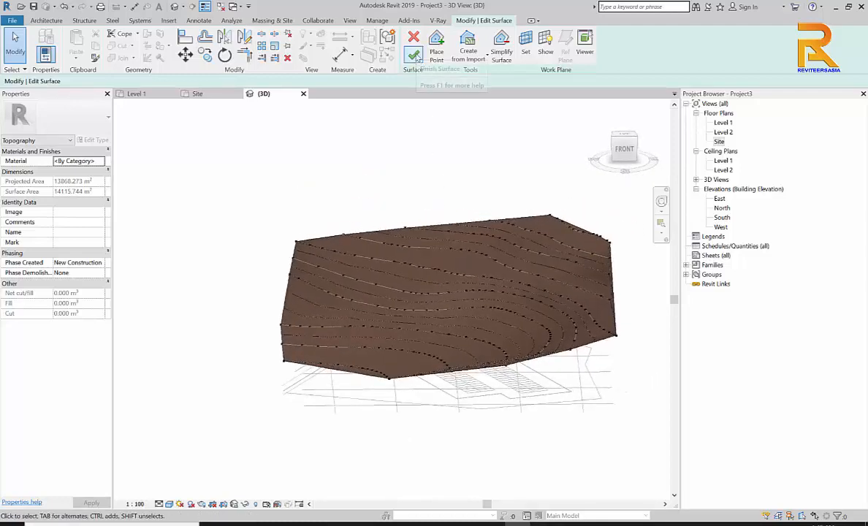
{"action": "left_click", "coordinate": [414, 57]}
{"action": "middle_click_drag", "start_coordinate": [447, 194], "coordinate": [455, 362], "text": "shift"}
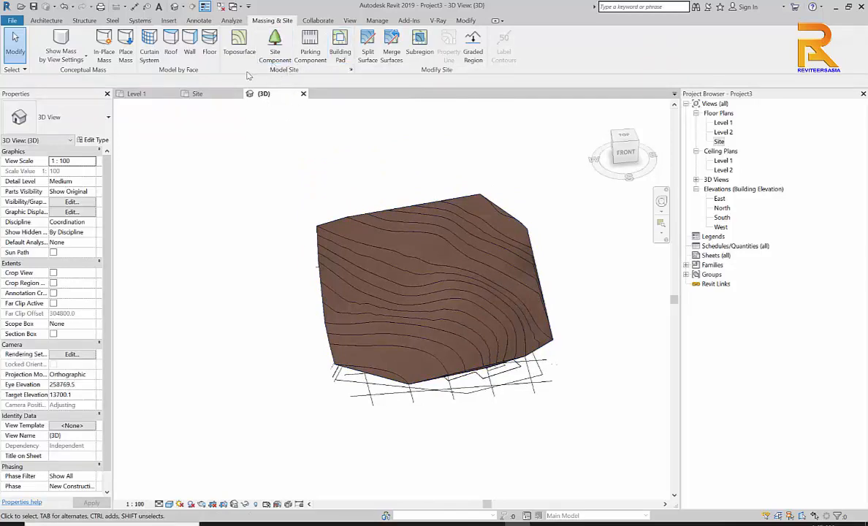
Close the Level 1 view and display the Site plan around the rectangular building outline, with the linked drawing's lines showing through the toposurface
{"action": "left_click", "coordinate": [197, 94]}
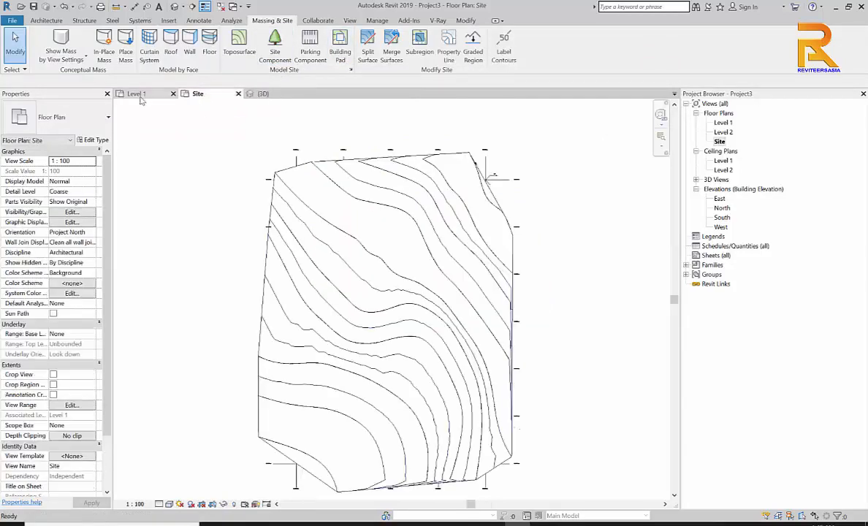
{"action": "left_click", "coordinate": [173, 93]}
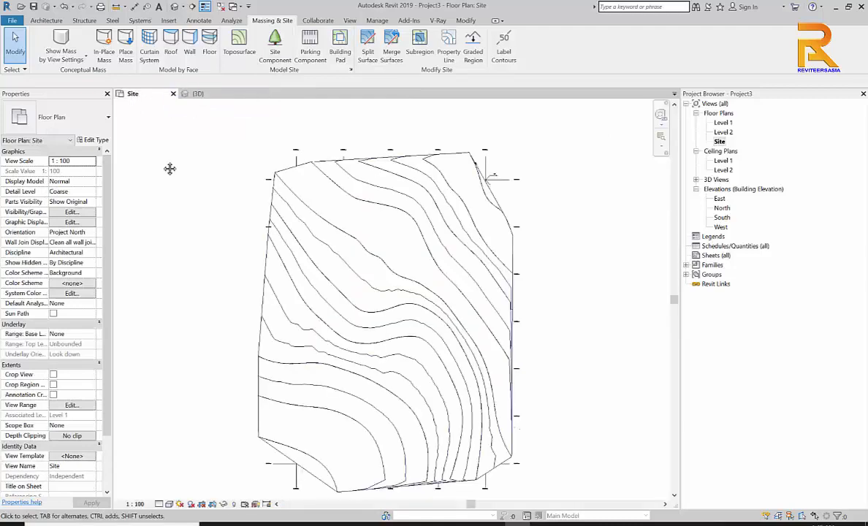
{"action": "scroll", "coordinate": [348, 215], "scroll_direction": "up", "scroll_amount": 1}
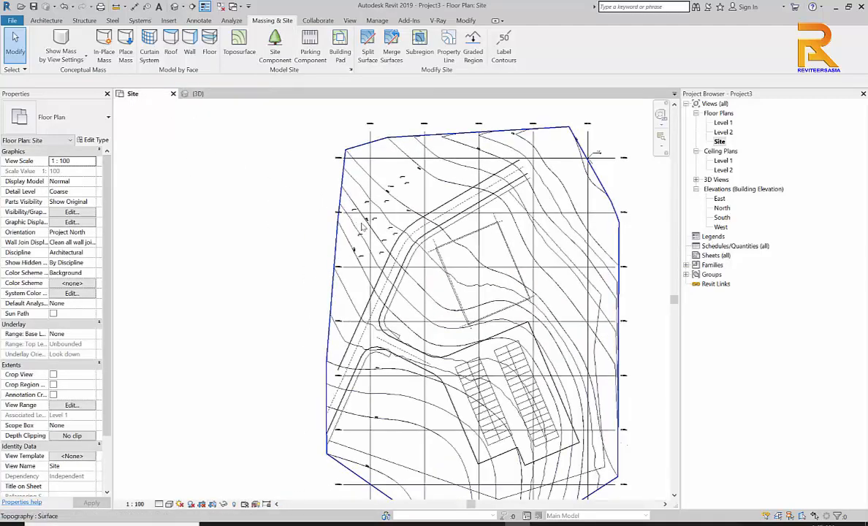
{"action": "scroll", "coordinate": [449, 224], "scroll_direction": "up", "scroll_amount": 5}
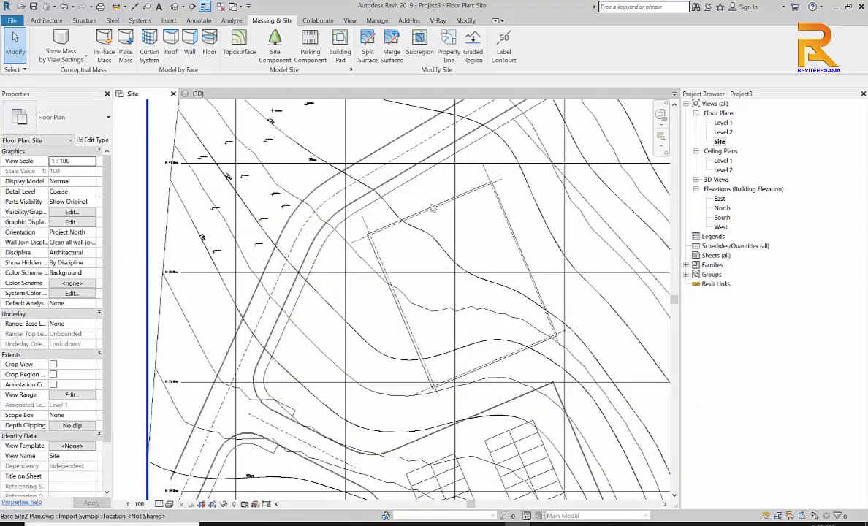
{"action": "scroll", "coordinate": [401, 197], "scroll_direction": "up", "scroll_amount": 3}
{"action": "scroll", "coordinate": [371, 196], "scroll_direction": "up", "scroll_amount": 2}
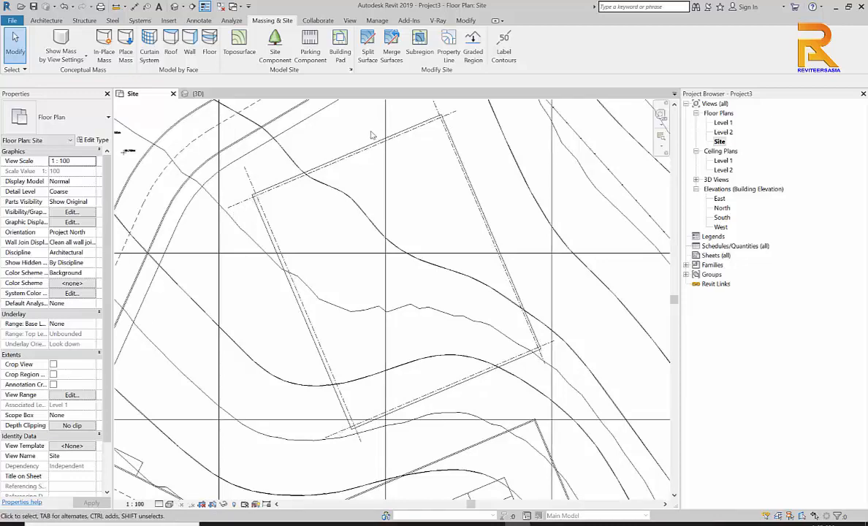
Create a building pad on Level 1 from the four picked lines of the rectangular building outline in the linked drawing
{"action": "left_click", "coordinate": [340, 52]}
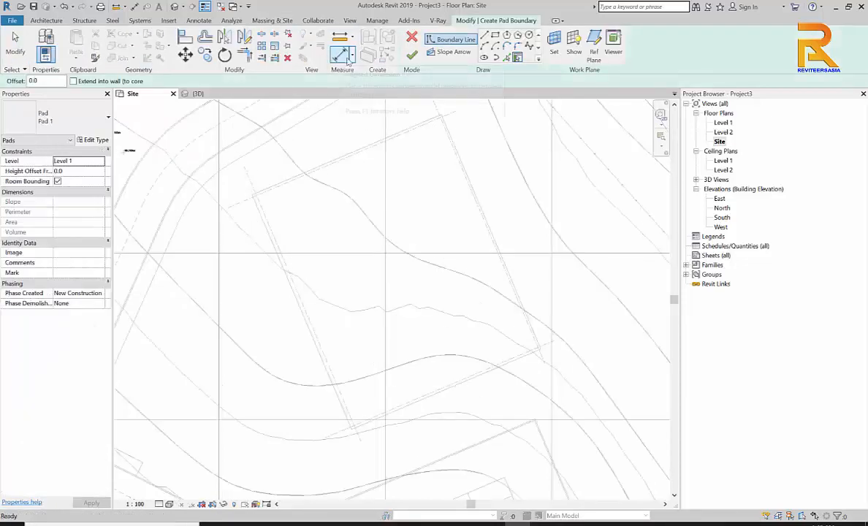
{"action": "left_click", "coordinate": [516, 57]}
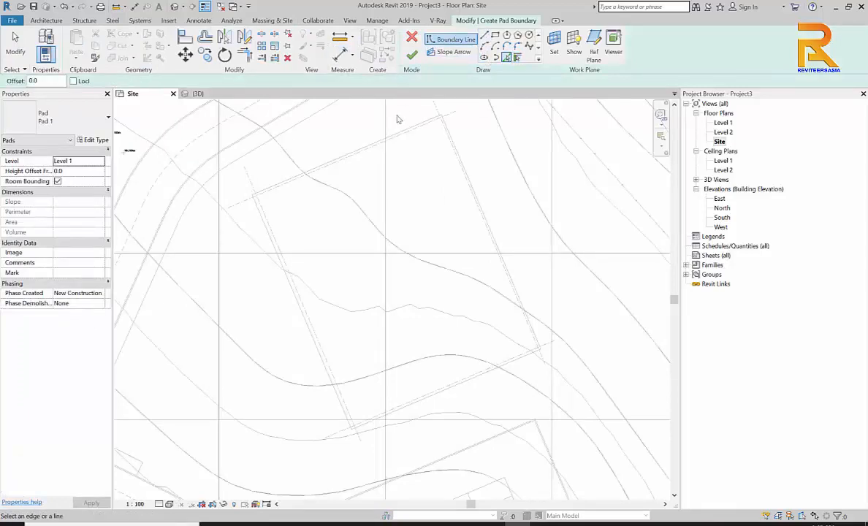
{"action": "left_click", "coordinate": [369, 147]}
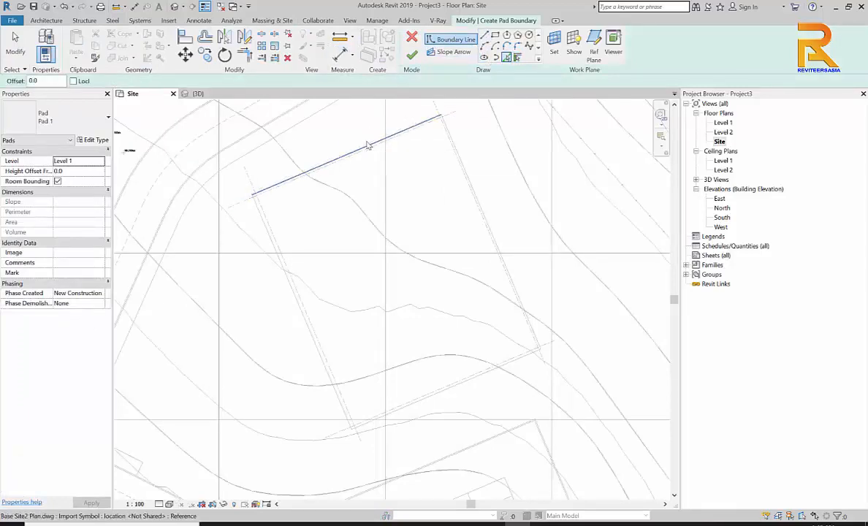
{"action": "left_click", "coordinate": [467, 165]}
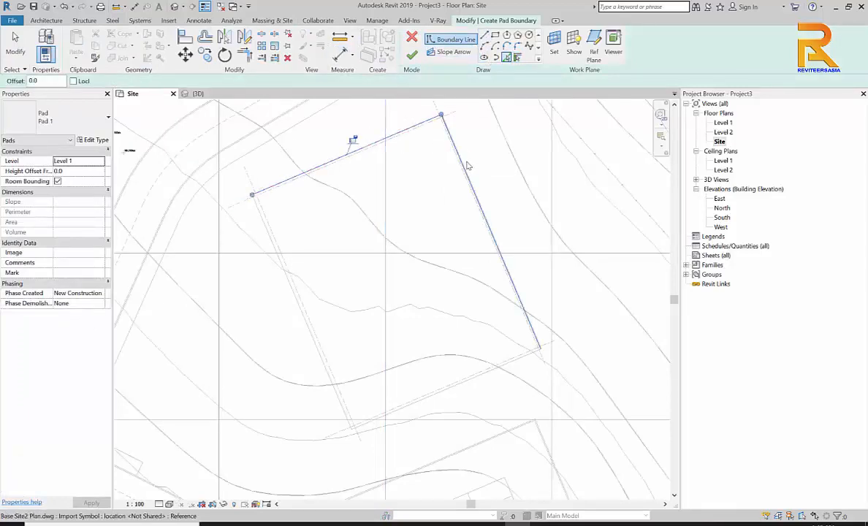
{"action": "left_click", "coordinate": [523, 362]}
{"action": "left_click", "coordinate": [329, 367]}
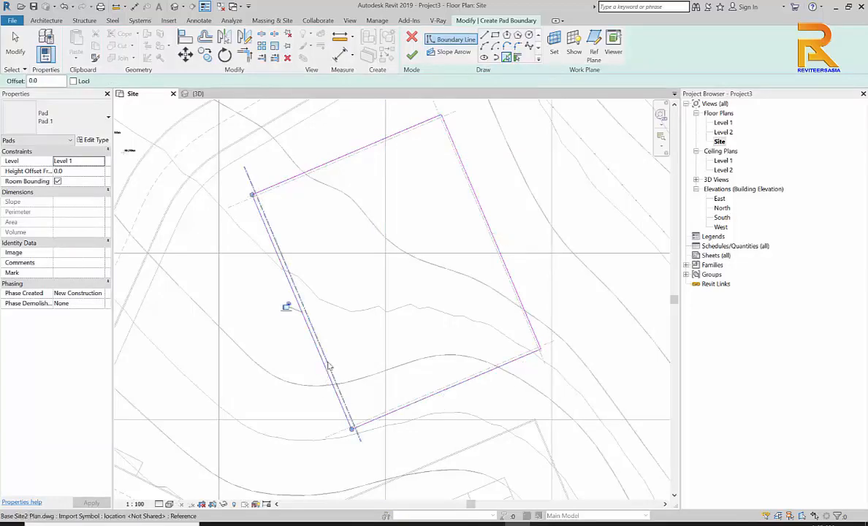
{"action": "left_click", "coordinate": [412, 55]}
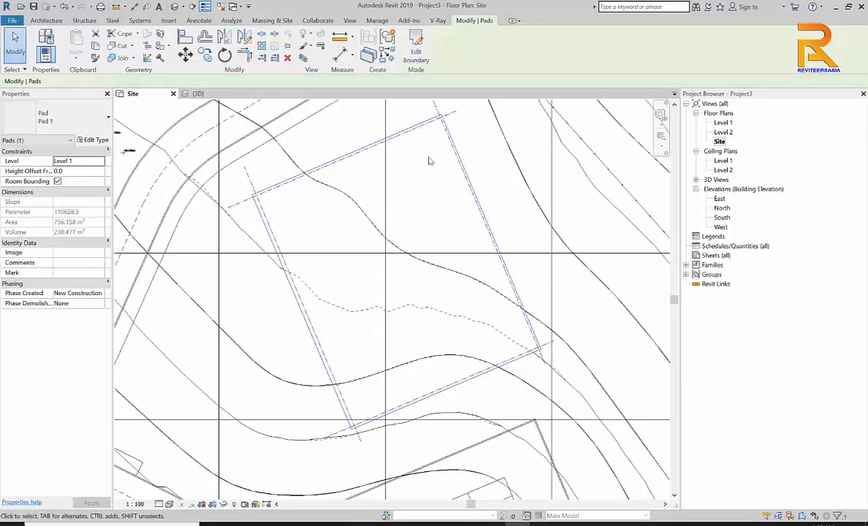
Switch to the 3D view and inspect the building pad's cutout in the toposurface
{"action": "scroll", "coordinate": [426, 190], "scroll_direction": "down", "scroll_amount": 3}
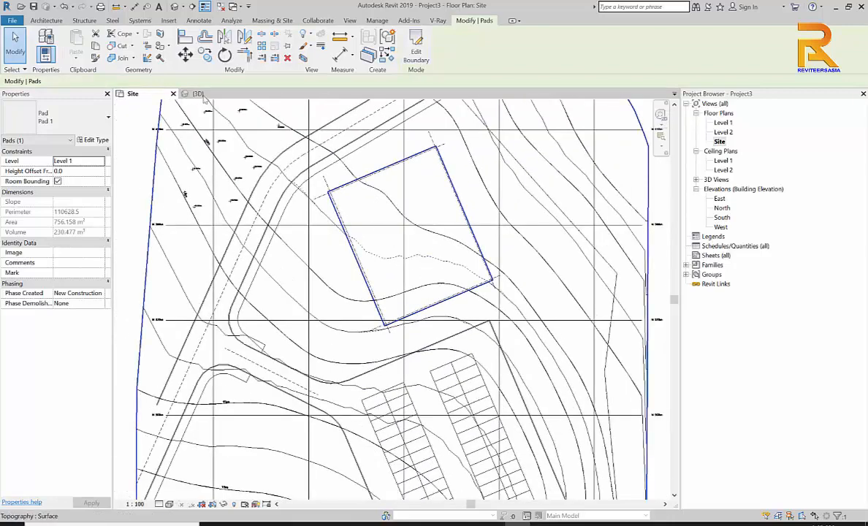
{"action": "left_click", "coordinate": [195, 93]}
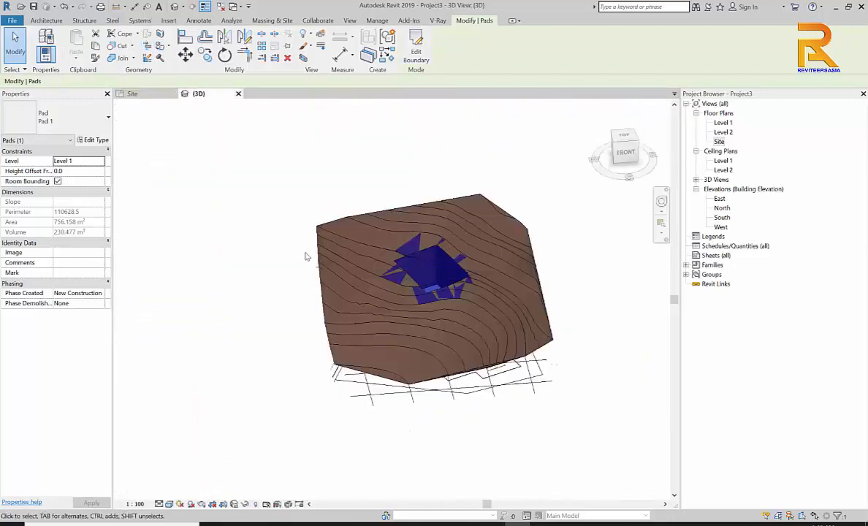
{"action": "mouse_move", "coordinate": [356, 284]}
{"action": "middle_mouse_down"}
{"action": "mouse_move", "coordinate": [409, 300]}
{"action": "mouse_move", "coordinate": [335, 341]}
{"action": "mouse_move", "coordinate": [362, 283]}
{"action": "middle_mouse_up"}
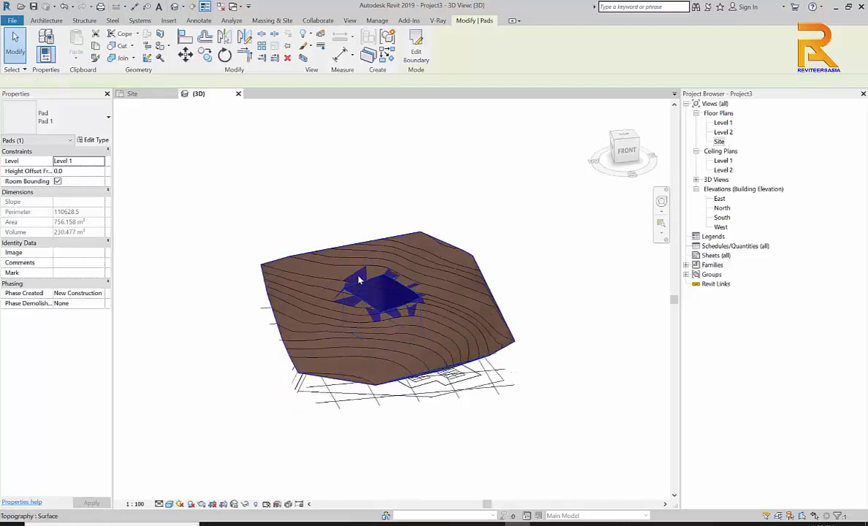
Try to hide the graded toposurface containing the pad cutout as an element in the 3D view
{"action": "left_click", "coordinate": [357, 276]}
{"action": "right_click", "coordinate": [356, 275]}
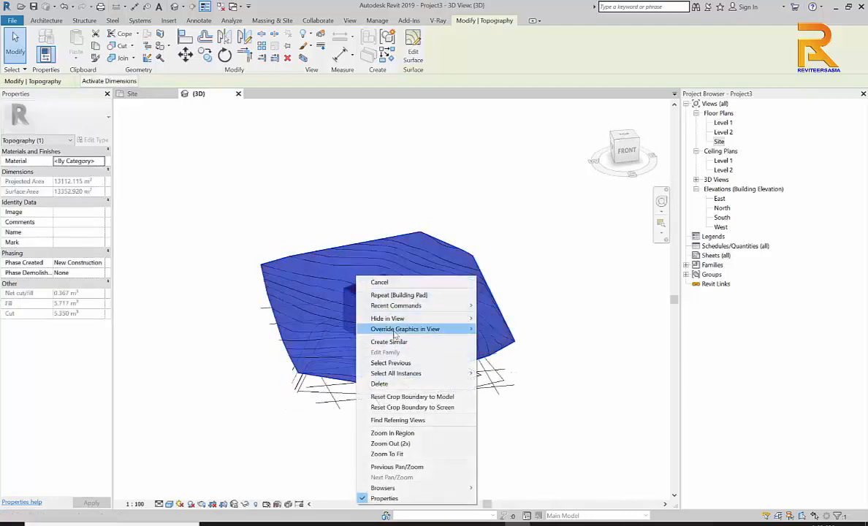
{"action": "mouse_move", "coordinate": [367, 318]}
{"action": "left_click", "coordinate": [499, 319]}
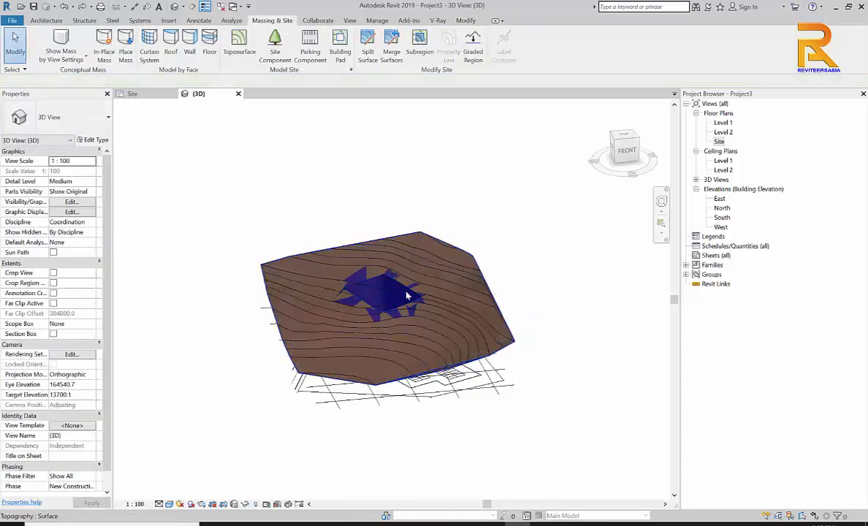
{"action": "left_click", "coordinate": [375, 319]}
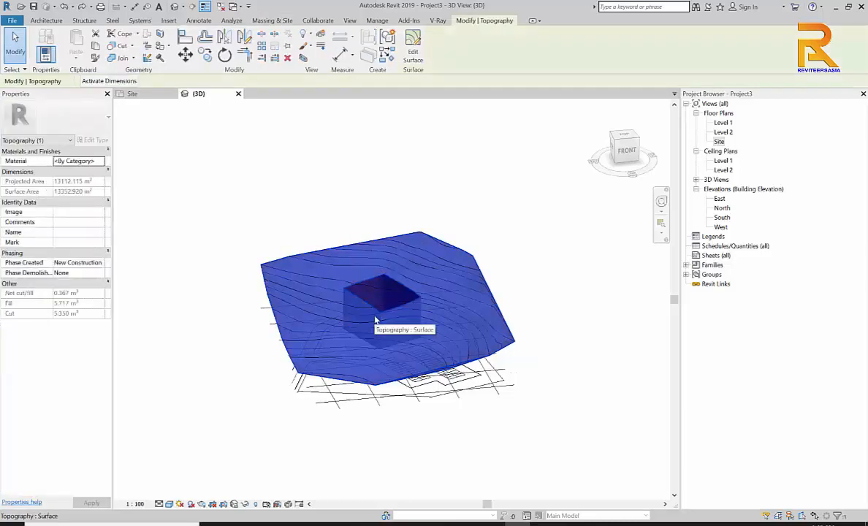
{"action": "right_click", "coordinate": [375, 318]}
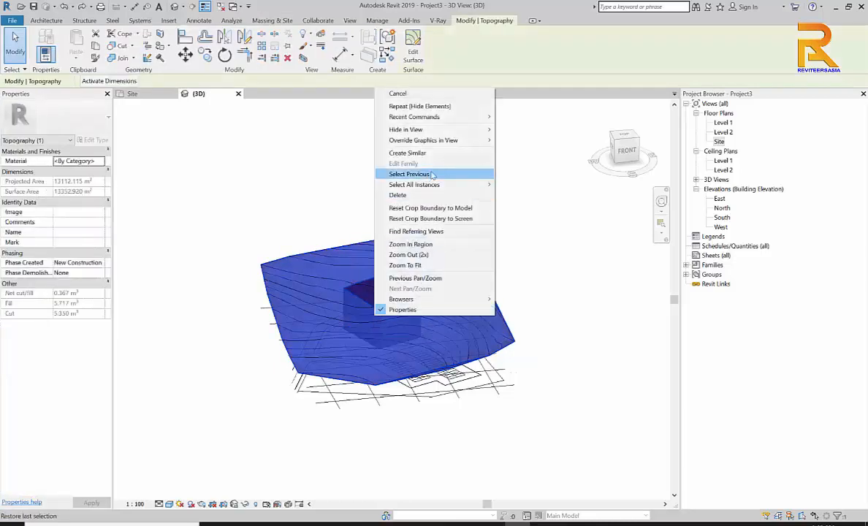
{"action": "mouse_move", "coordinate": [432, 129]}
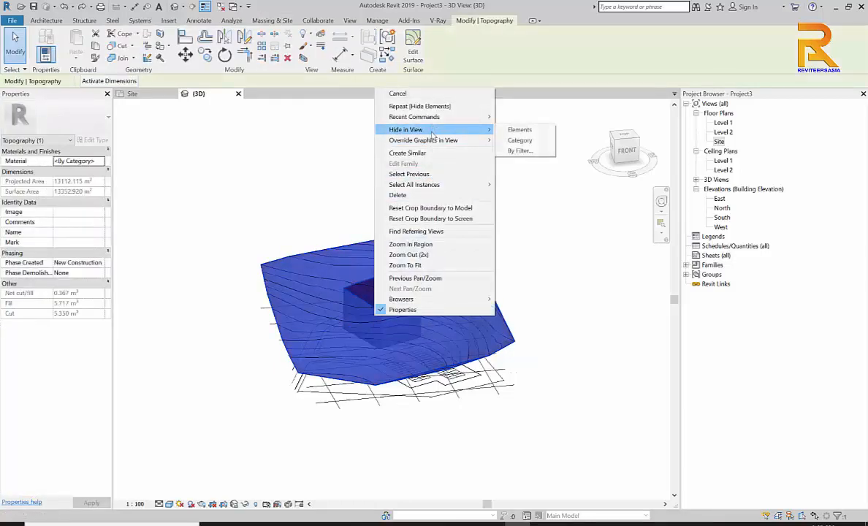
{"action": "left_click", "coordinate": [527, 129]}
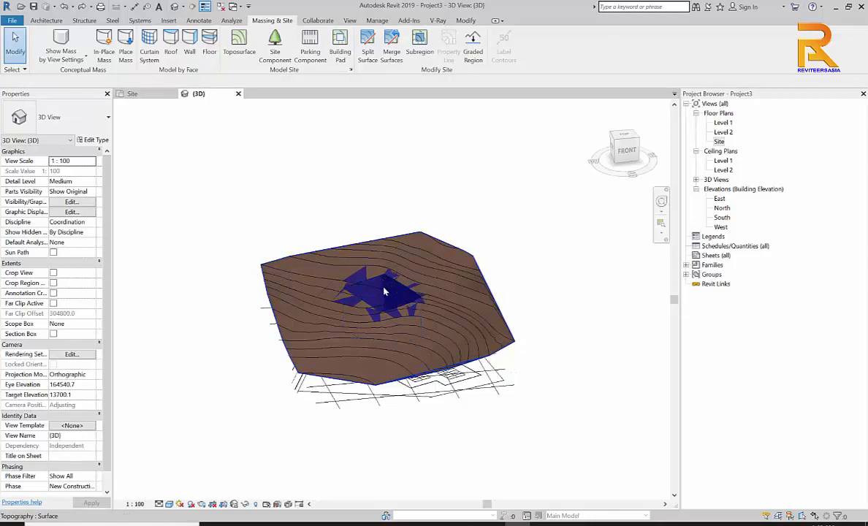
Hide the original, demolished toposurface as an element in the 3D view
{"action": "left_click", "coordinate": [384, 291]}
{"action": "right_click", "coordinate": [385, 290]}
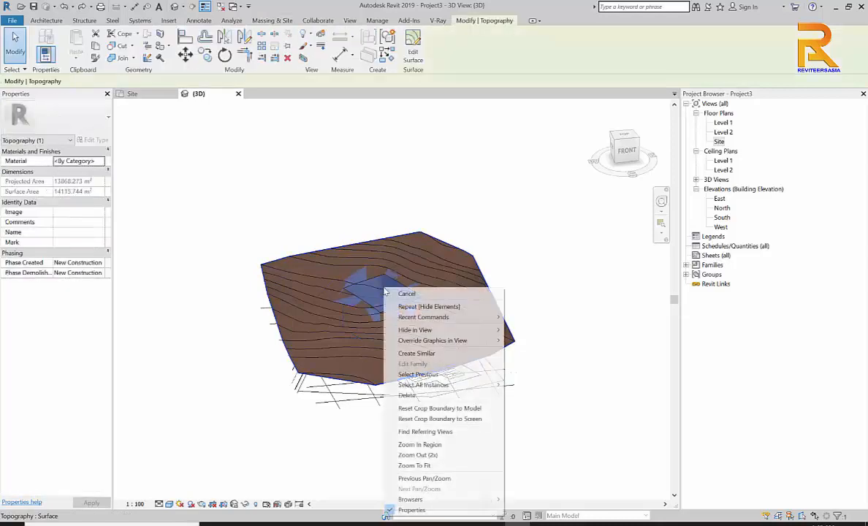
{"action": "mouse_move", "coordinate": [469, 330]}
{"action": "left_click", "coordinate": [529, 330]}
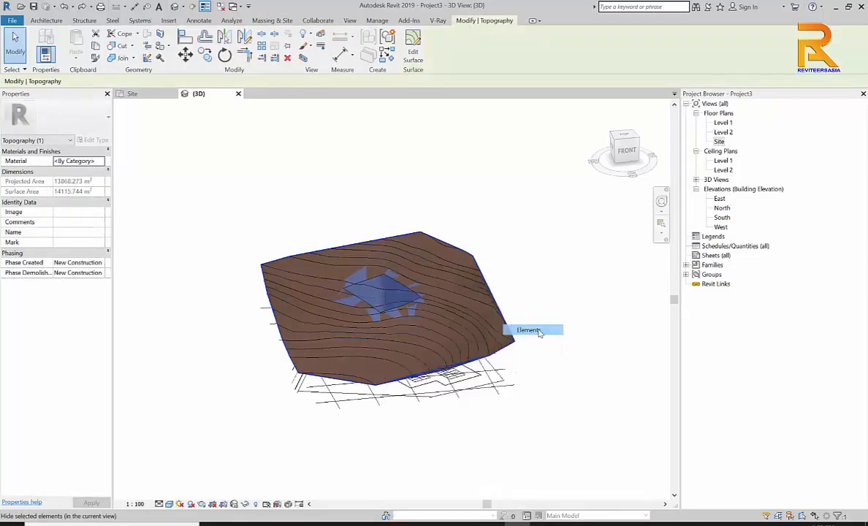
Set the rectangular building pad's height offset from Level 1 to 11000 mm in the 3D view
{"action": "middle_click_drag", "start_coordinate": [541, 261], "coordinate": [365, 315], "text": "shift"}
{"action": "scroll", "coordinate": [373, 301], "scroll_direction": "up", "scroll_amount": 5}
{"action": "scroll", "coordinate": [364, 315], "scroll_direction": "up", "scroll_amount": 3}
{"action": "left_click", "coordinate": [359, 313]}
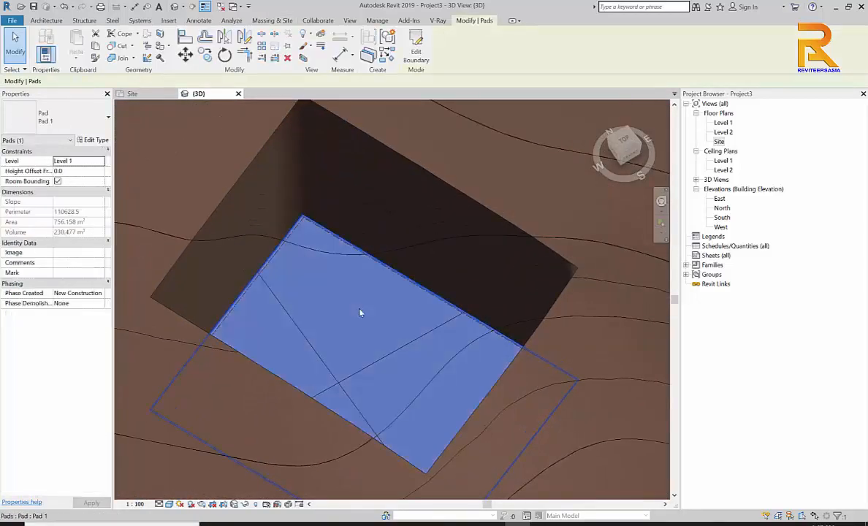
{"action": "scroll", "coordinate": [360, 313], "scroll_direction": "down", "scroll_amount": 3}
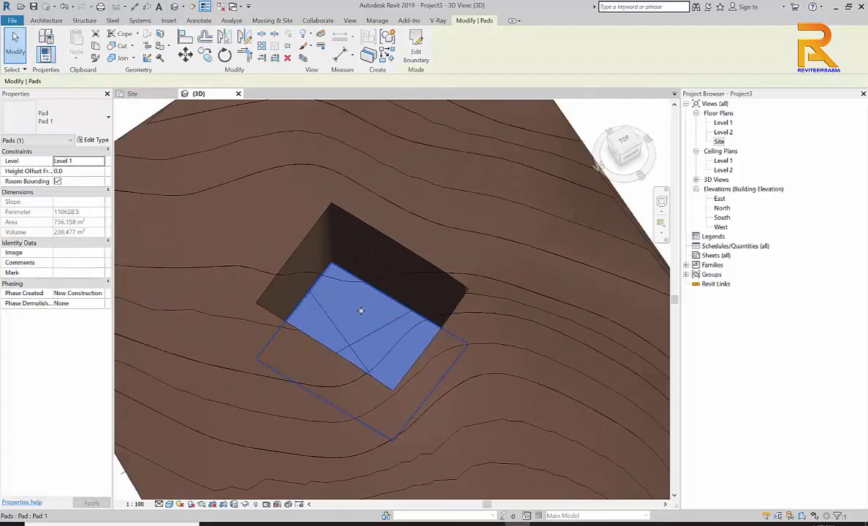
{"action": "middle_click_drag", "start_coordinate": [360, 310], "coordinate": [458, 294], "text": "shift"}
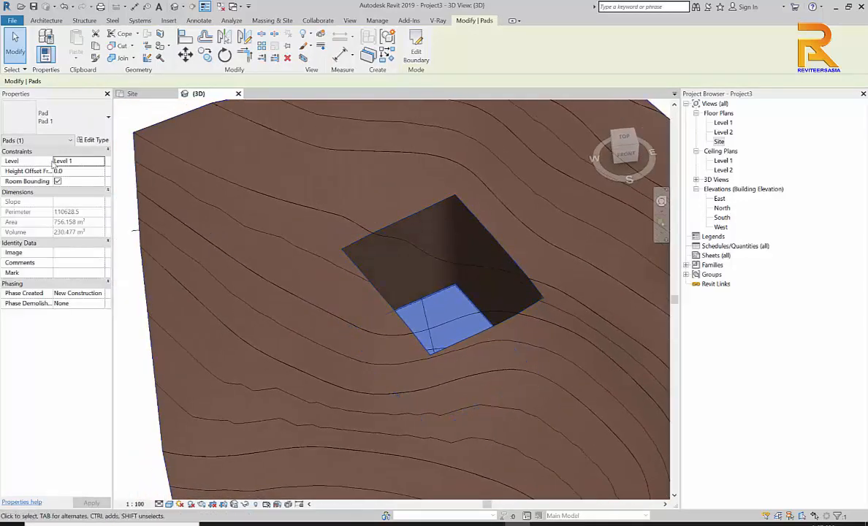
{"action": "left_click", "coordinate": [81, 171]}
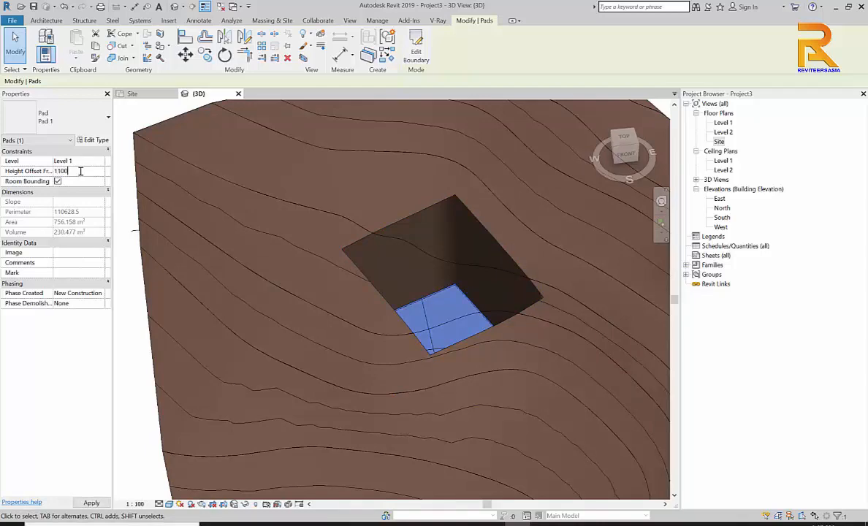
{"action": "key", "text": "Return"}
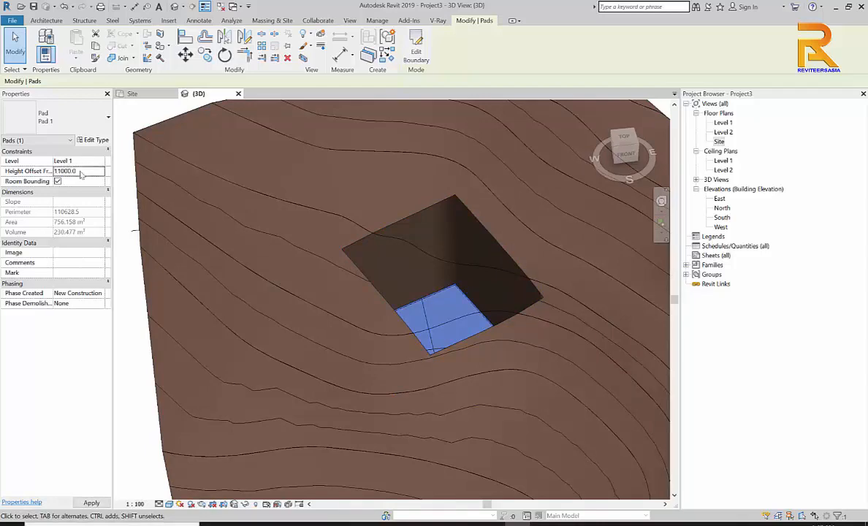
{"action": "left_click", "coordinate": [136, 368]}
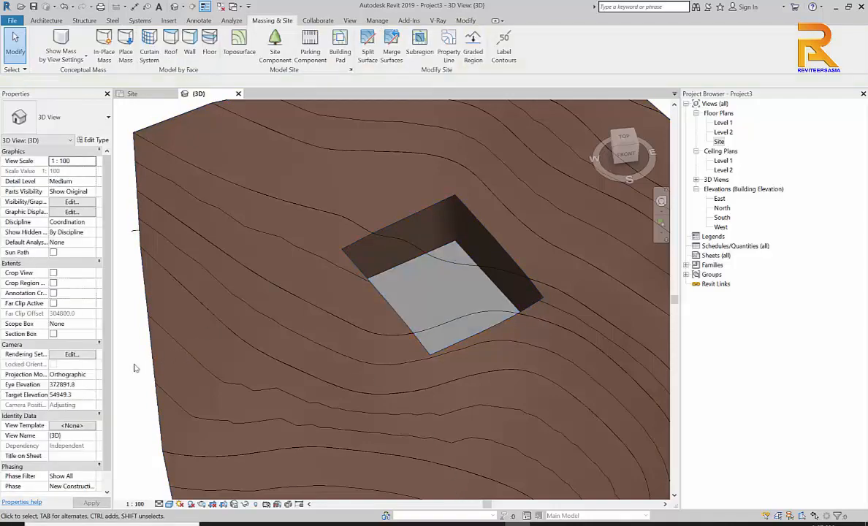
Select the topography area cut beneath the building pad, review its cut and fill properties, and enter a Mark for it
{"action": "scroll", "coordinate": [283, 329], "scroll_direction": "down", "scroll_amount": 2}
{"action": "middle_click_drag", "start_coordinate": [347, 393], "coordinate": [297, 363], "text": "shift"}
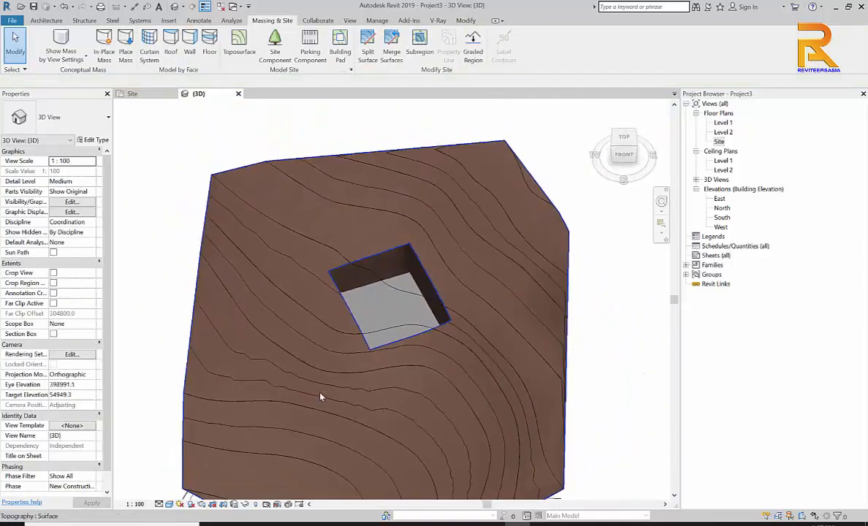
{"action": "scroll", "coordinate": [297, 363], "scroll_direction": "up", "scroll_amount": 2}
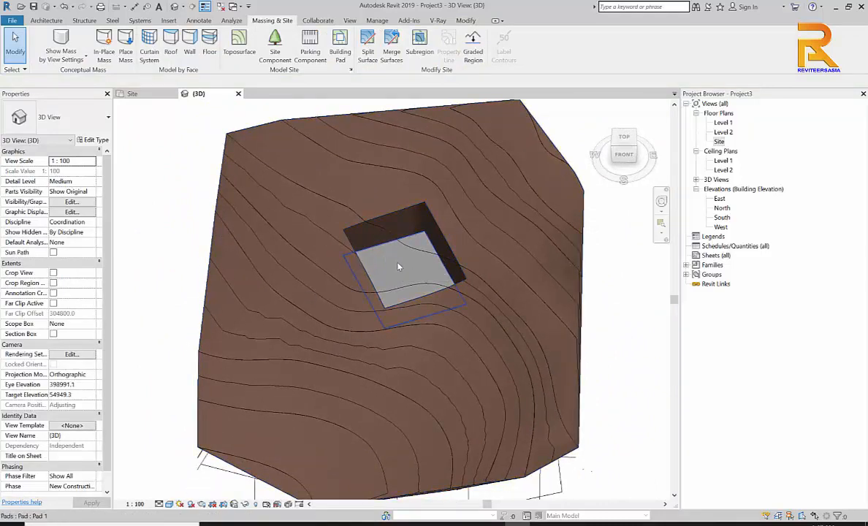
{"action": "left_click", "coordinate": [399, 267]}
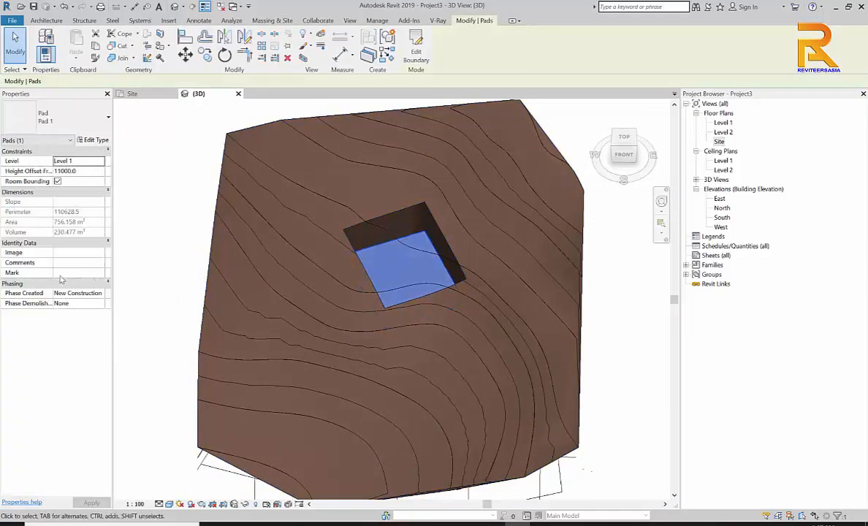
{"action": "left_click", "coordinate": [414, 251]}
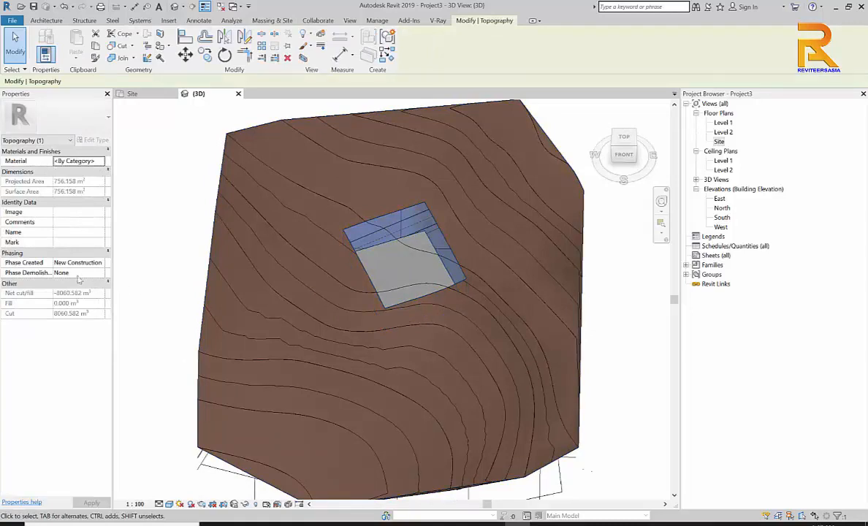
{"action": "left_click", "coordinate": [67, 242]}
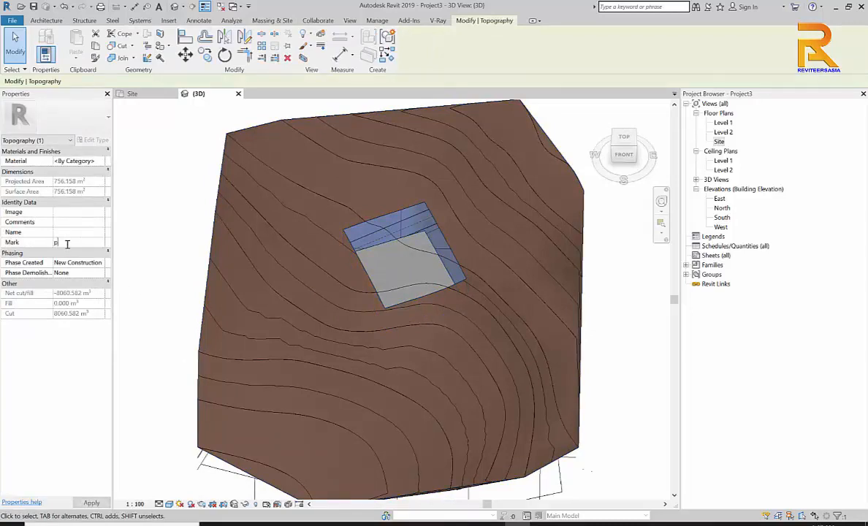
{"action": "left_click", "coordinate": [173, 208]}
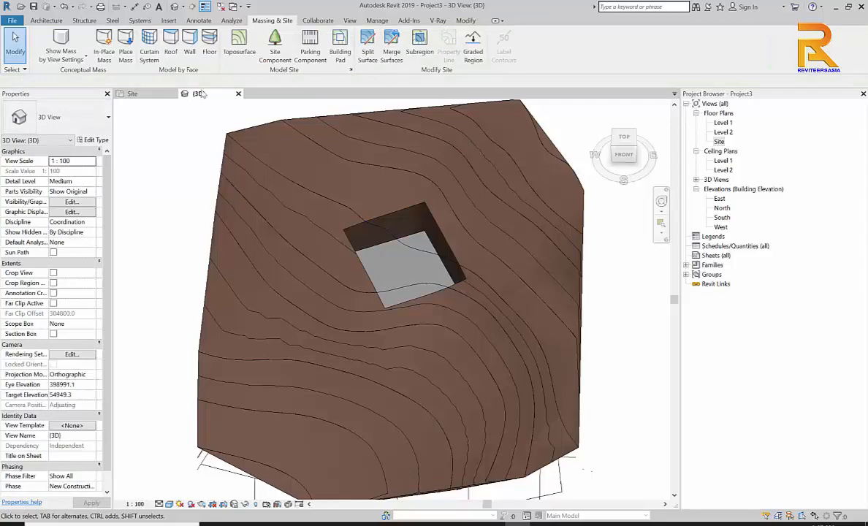
In the Site plan, sketch a second building pad boundary as a rectangle about 12000 by 18000 mm across the 13m contour, west of the parking area
{"action": "left_click", "coordinate": [132, 93]}
{"action": "scroll", "coordinate": [249, 232], "scroll_direction": "down", "scroll_amount": 3}
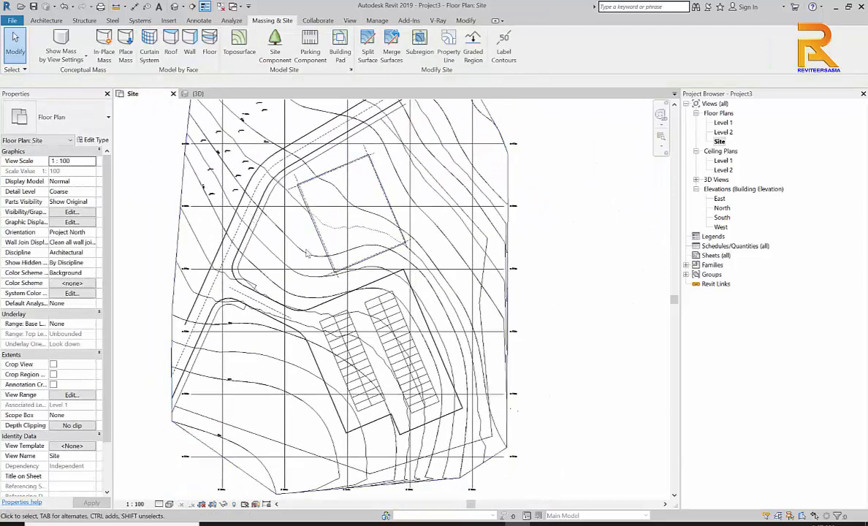
{"action": "middle_click_drag", "start_coordinate": [258, 219], "coordinate": [379, 232]}
{"action": "scroll", "coordinate": [309, 293], "scroll_direction": "up", "scroll_amount": 2}
{"action": "middle_click_drag", "start_coordinate": [372, 292], "coordinate": [384, 247]}
{"action": "scroll", "coordinate": [354, 317], "scroll_direction": "up", "scroll_amount": 2}
{"action": "middle_click_drag", "start_coordinate": [359, 322], "coordinate": [381, 313]}
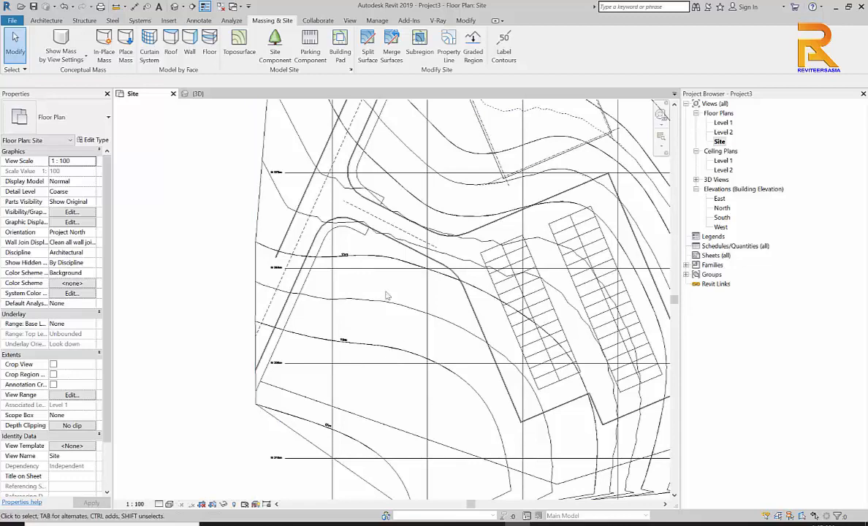
{"action": "left_click", "coordinate": [340, 44]}
{"action": "left_click", "coordinate": [494, 35]}
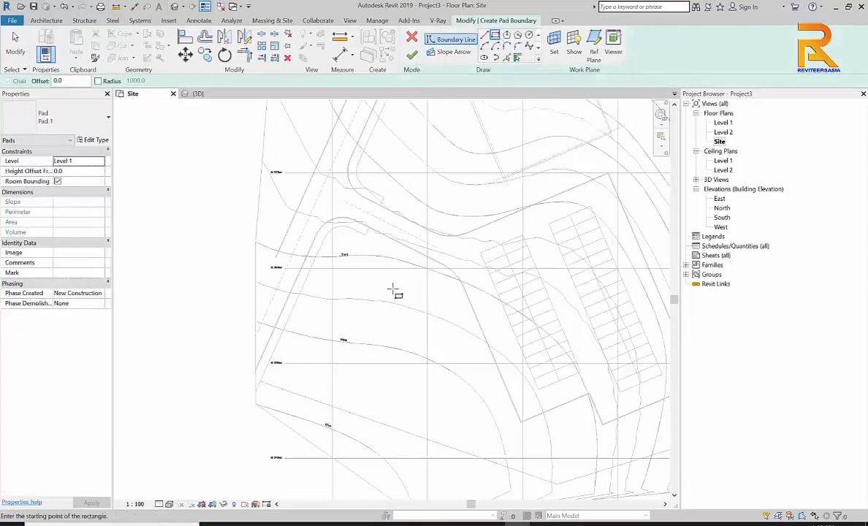
{"action": "left_click", "coordinate": [357, 287]}
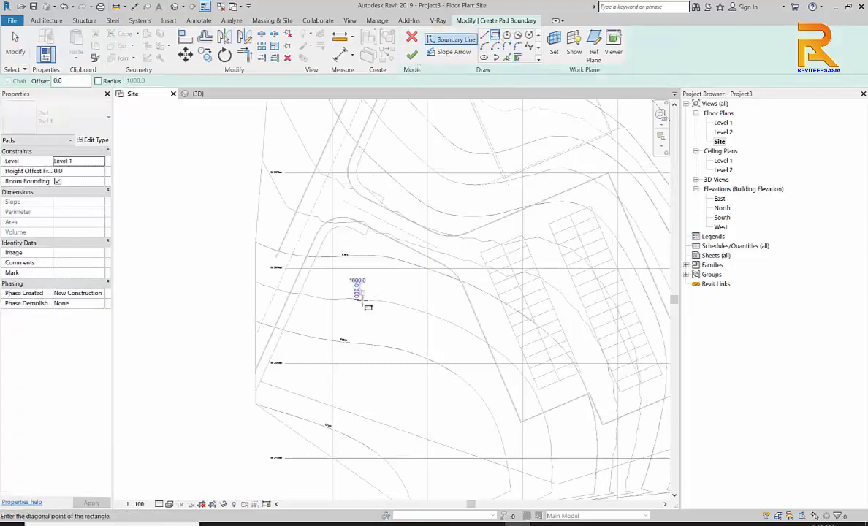
{"action": "left_click", "coordinate": [412, 375]}
{"action": "scroll", "coordinate": [388, 347], "scroll_direction": "up", "scroll_amount": 4}
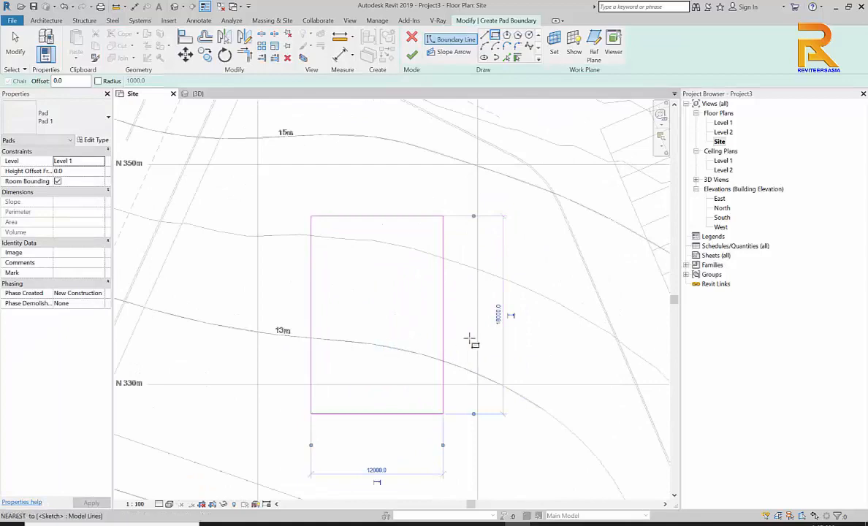
{"action": "key", "text": "Escape"}
{"action": "key", "text": "Escape"}
Set the sketched pad rectangle to 12000 mm in both height and width
{"action": "left_click", "coordinate": [443, 315]}
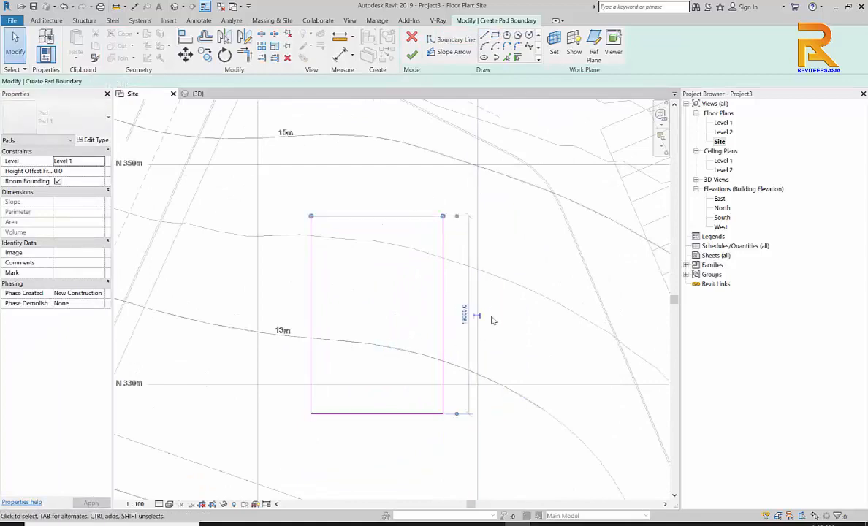
{"action": "left_click", "coordinate": [470, 318]}
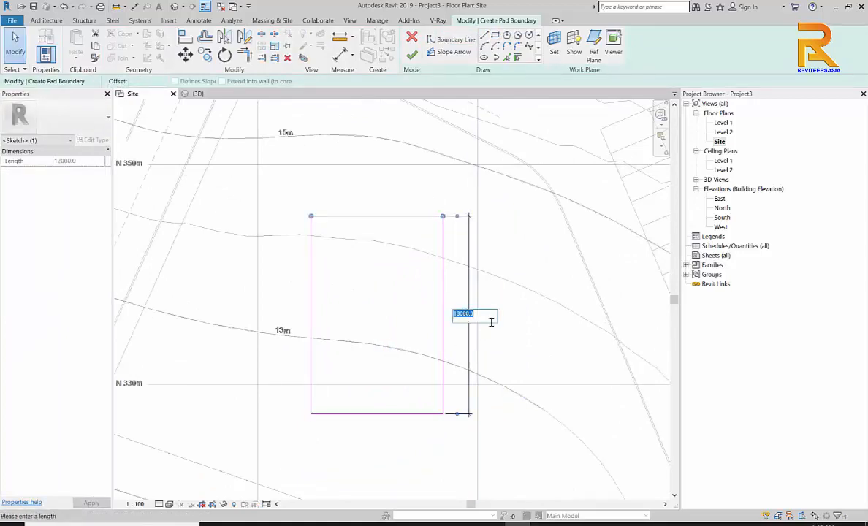
{"action": "scroll", "coordinate": [491, 322], "scroll_direction": "up", "scroll_amount": 1}
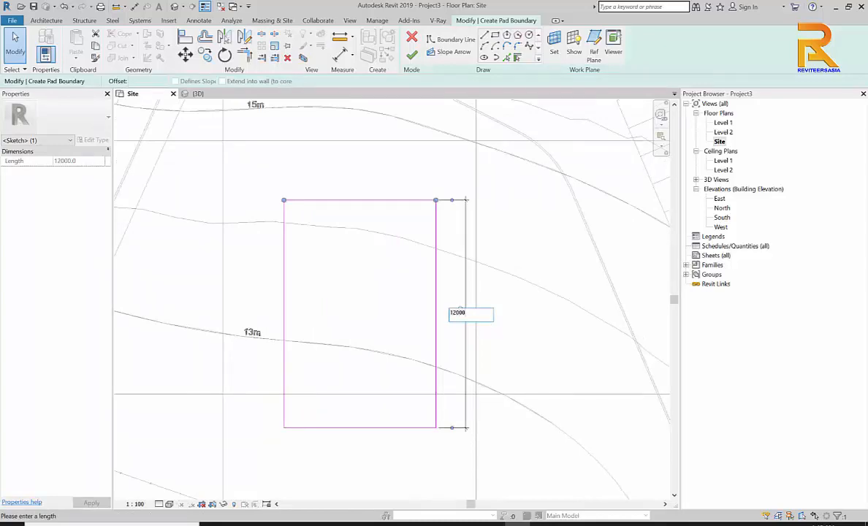
{"action": "key", "text": "Return"}
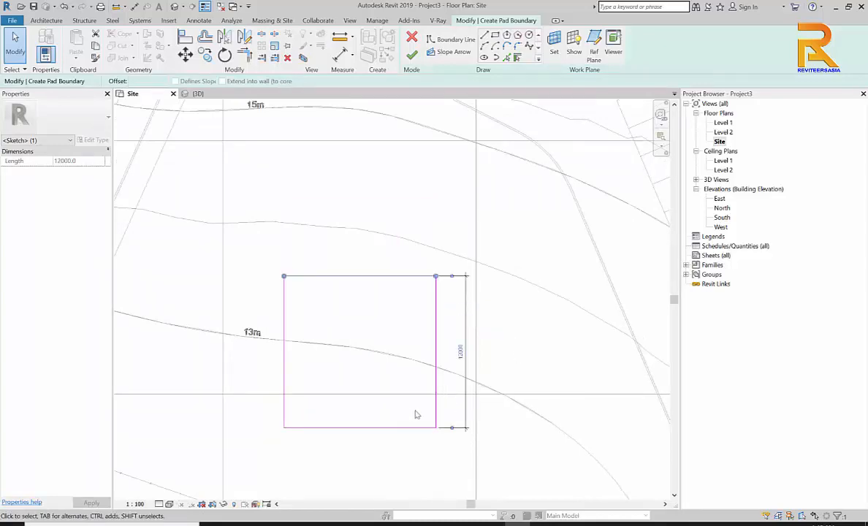
{"action": "left_click", "coordinate": [284, 410]}
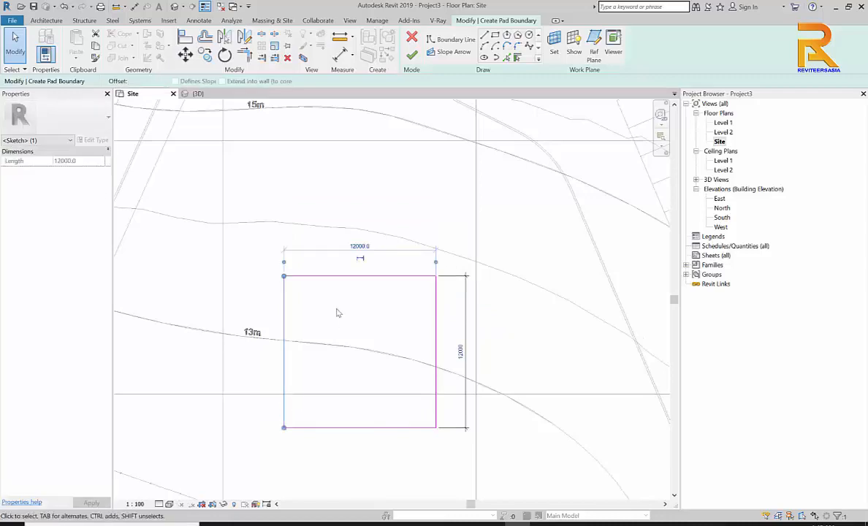
{"action": "left_click", "coordinate": [360, 246]}
{"action": "type", "text": "1200"}
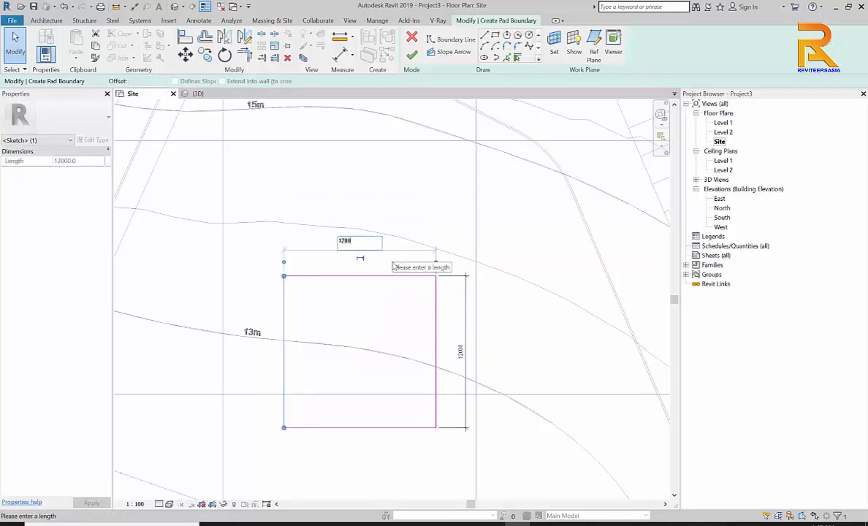
{"action": "type", "text": "0"}
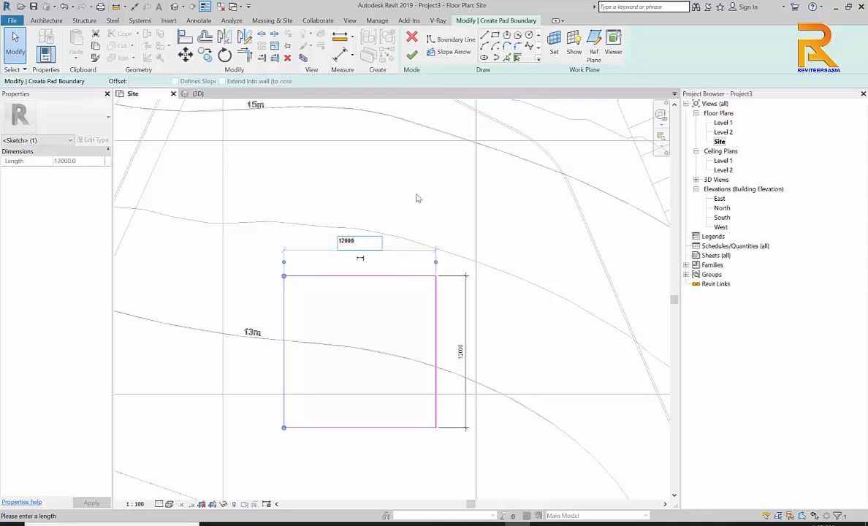
{"action": "key", "text": "Return"}
{"action": "key", "text": "Escape"}
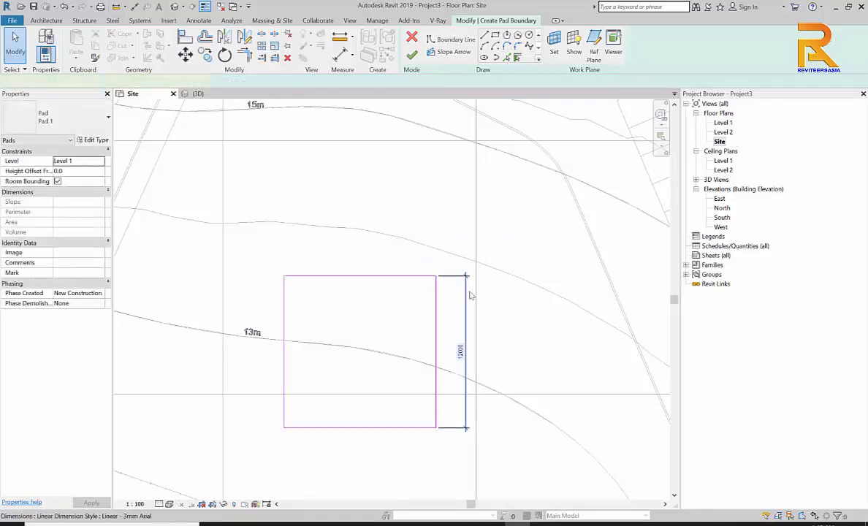
Delete the permanent dimension beside the square boundary and finish the pad sketch
{"action": "left_click", "coordinate": [471, 295]}
{"action": "key", "text": "Delete"}
{"action": "scroll", "coordinate": [459, 284], "scroll_direction": "down", "scroll_amount": 2}
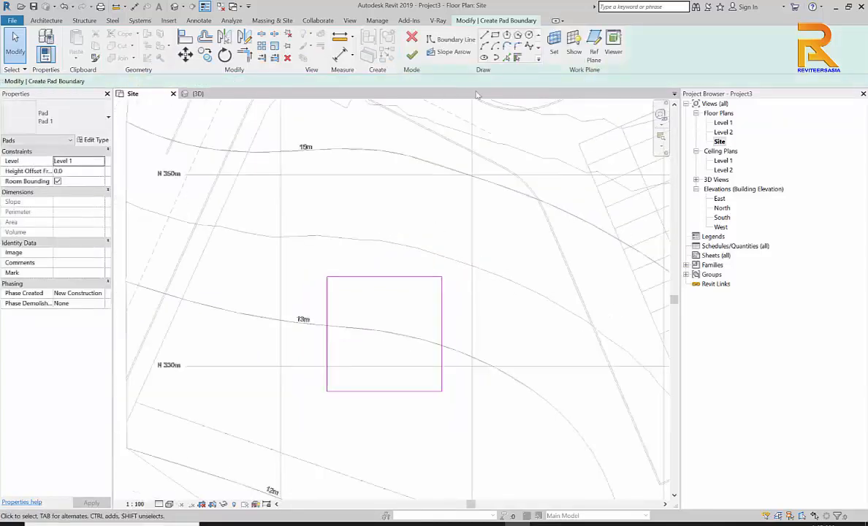
{"action": "left_click", "coordinate": [409, 56]}
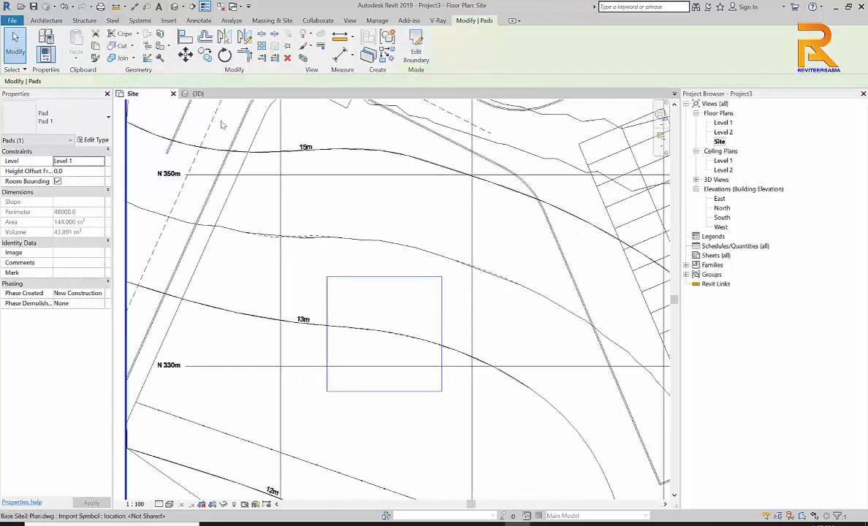
In the 3D view, set the small square pad's height offset from Level 1 to 13000 mm and compare both pads on the terrain
{"action": "left_click", "coordinate": [198, 93]}
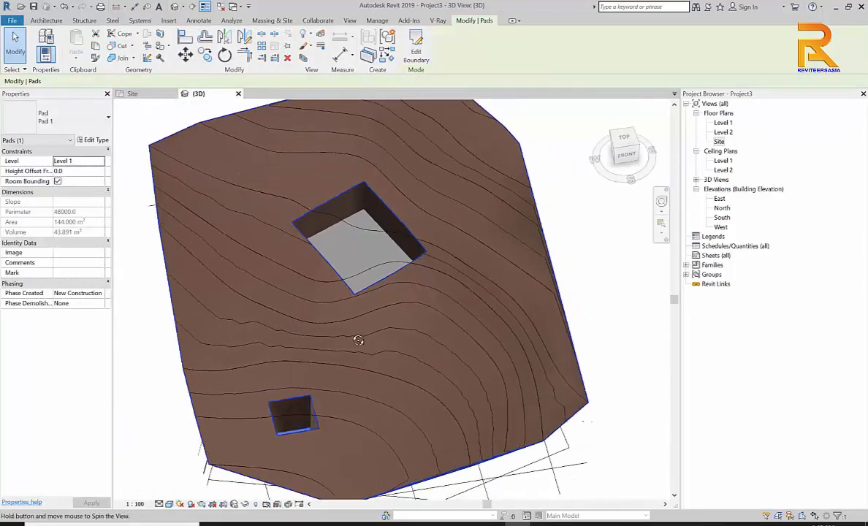
{"action": "middle_click_drag", "start_coordinate": [358, 340], "coordinate": [417, 341], "text": "shift"}
{"action": "scroll", "coordinate": [354, 336], "scroll_direction": "up", "scroll_amount": 3}
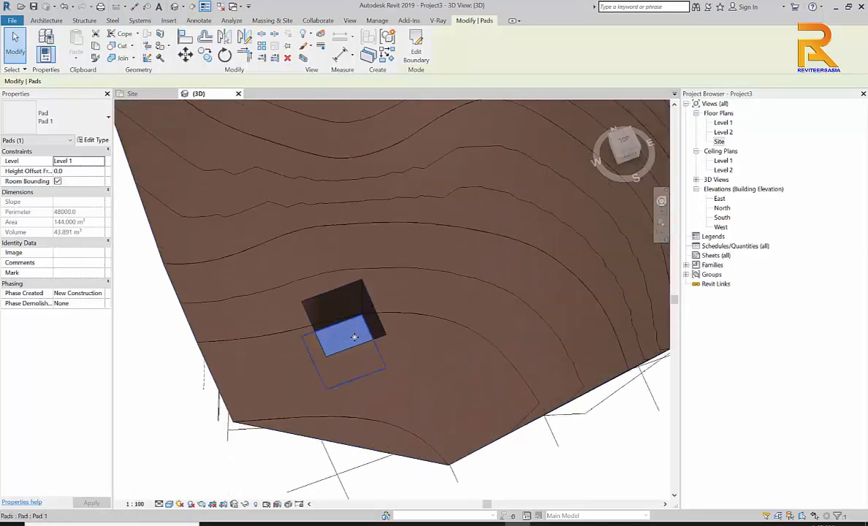
{"action": "key", "text": "Escape"}
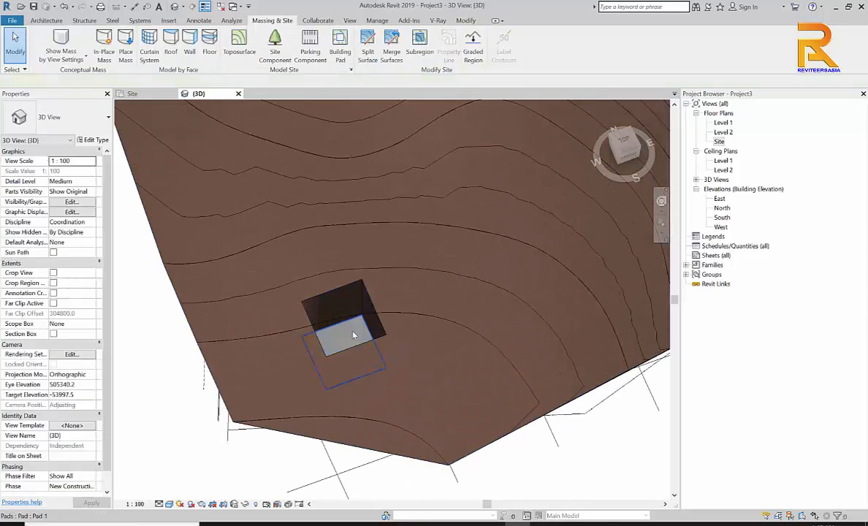
{"action": "left_click", "coordinate": [354, 335]}
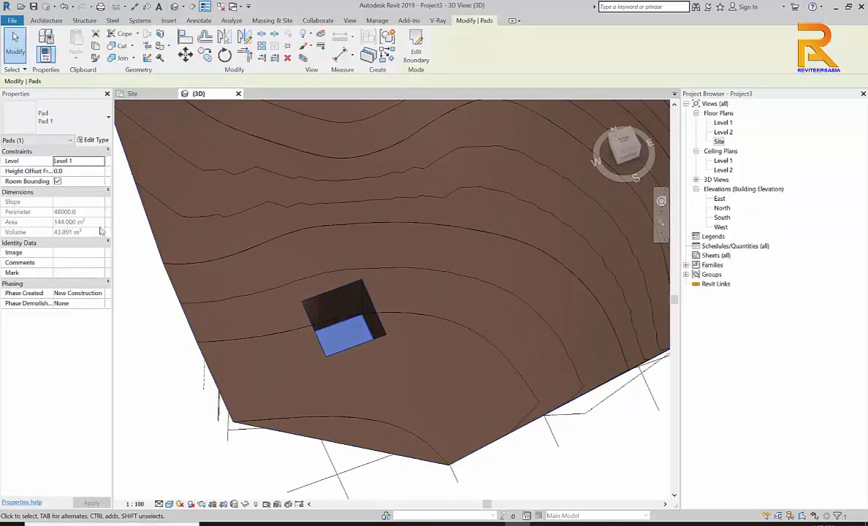
{"action": "left_click", "coordinate": [78, 172]}
{"action": "type", "text": "1300"}
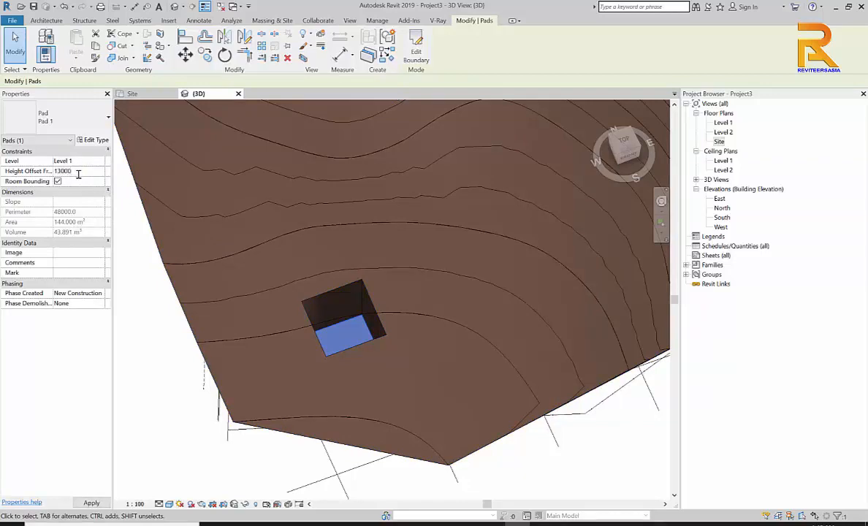
{"action": "left_click", "coordinate": [147, 337]}
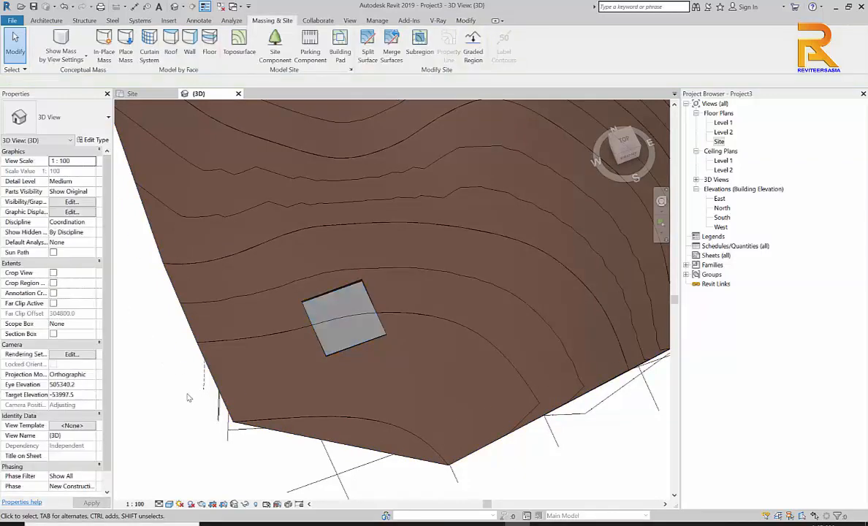
{"action": "middle_click_drag", "start_coordinate": [189, 397], "coordinate": [250, 339], "text": "shift"}
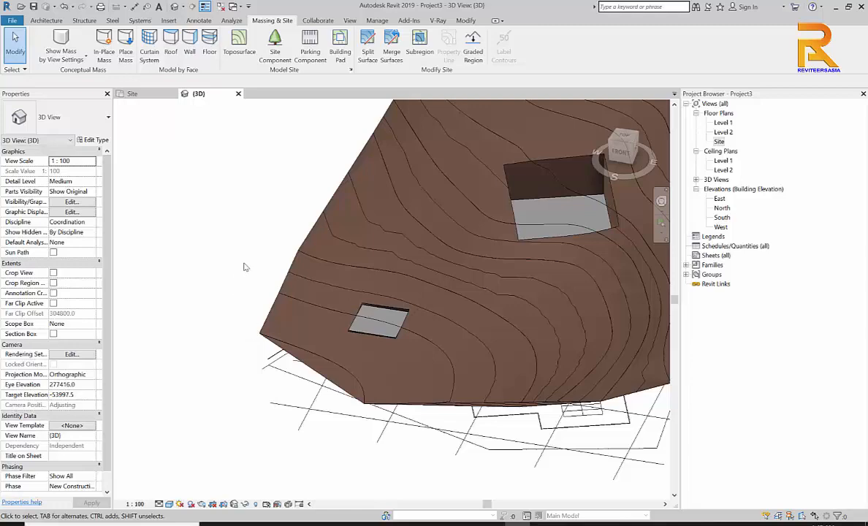
{"action": "middle_click_drag", "start_coordinate": [245, 267], "coordinate": [196, 275]}
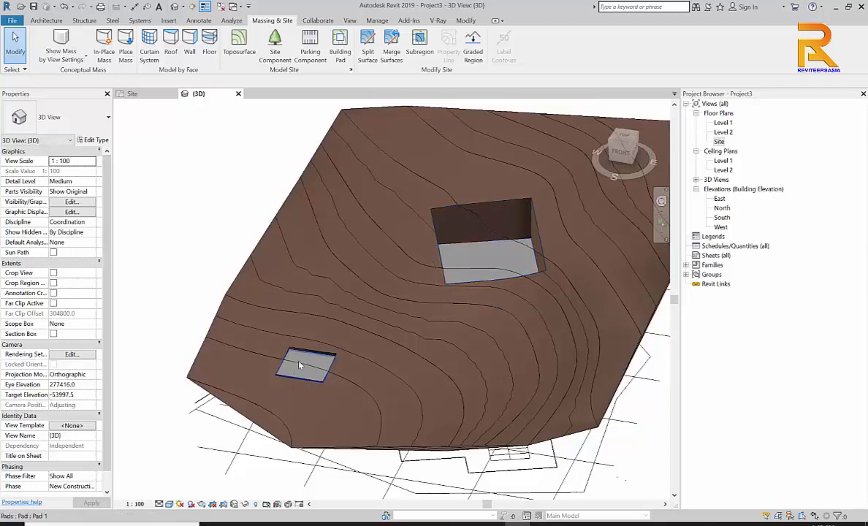
Set the Mark of the topography surface beneath the small square pad to P2
{"action": "left_click", "coordinate": [298, 327]}
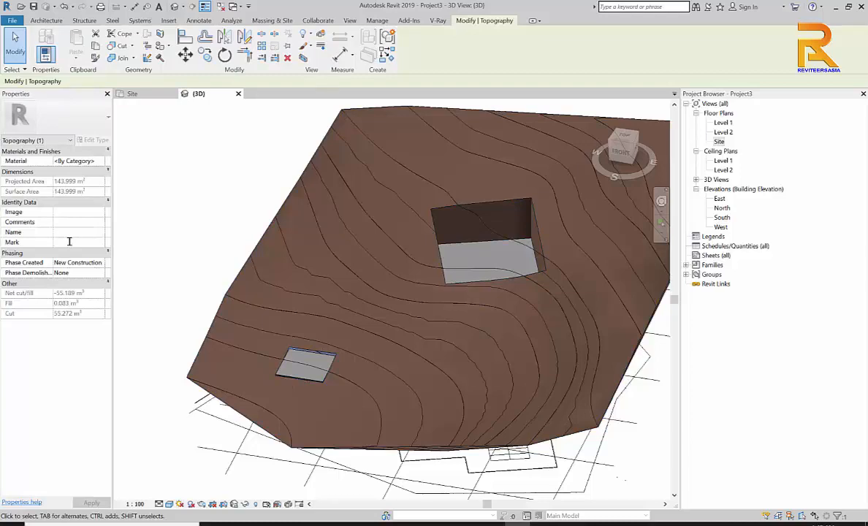
{"action": "type", "text": "2"}
{"action": "left_click", "coordinate": [36, 242]}
{"action": "type", "text": "P2"}
{"action": "left_click", "coordinate": [144, 210]}
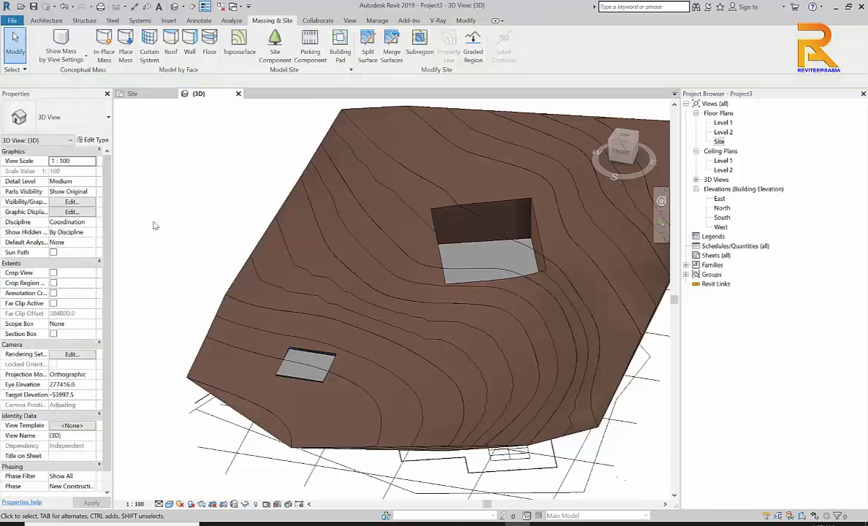
Create a new schedule of building components for the Topography category in the New Construction phase
{"action": "middle_click_drag", "start_coordinate": [197, 225], "coordinate": [189, 233]}
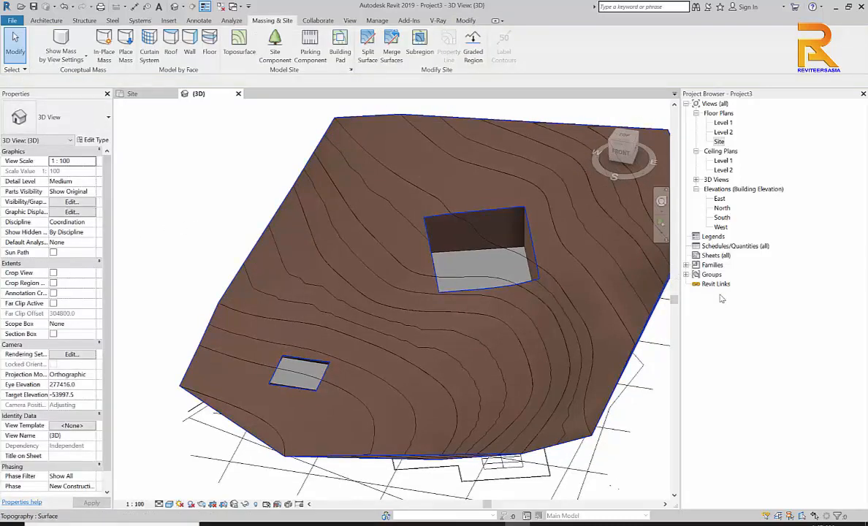
{"action": "right_click", "coordinate": [724, 247]}
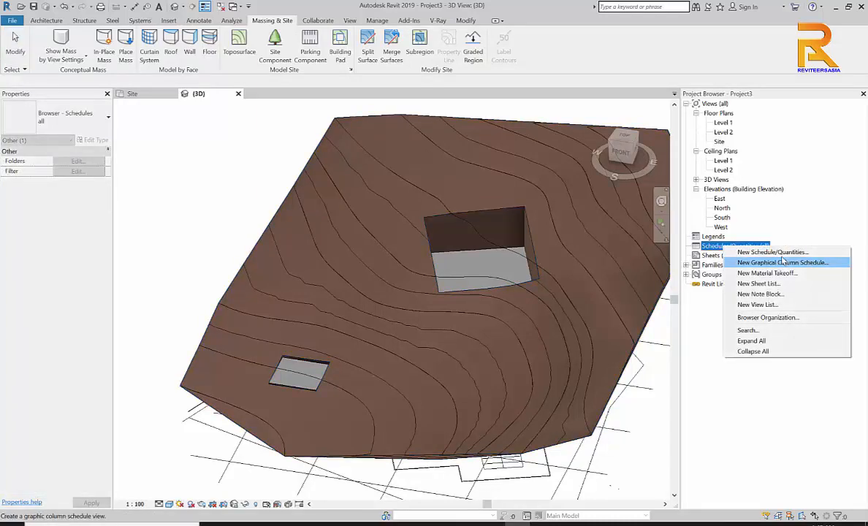
{"action": "left_click", "coordinate": [778, 252]}
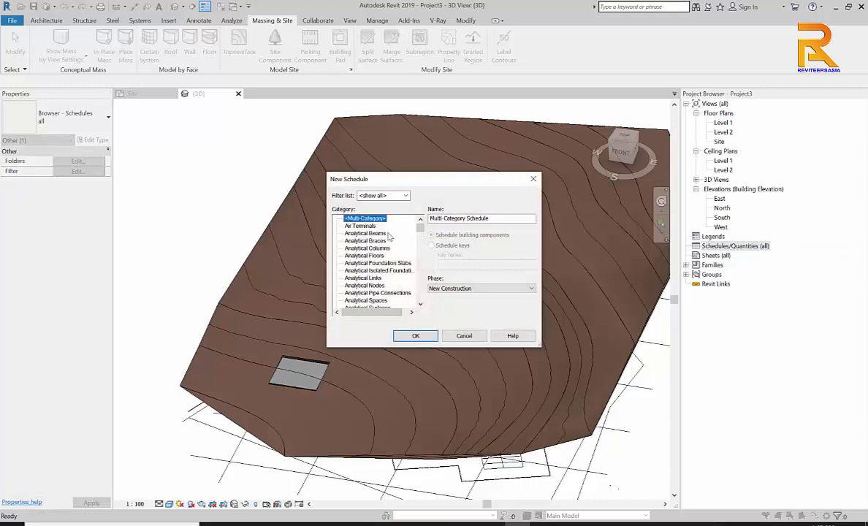
{"action": "left_click_drag", "start_coordinate": [420, 232], "coordinate": [429, 301]}
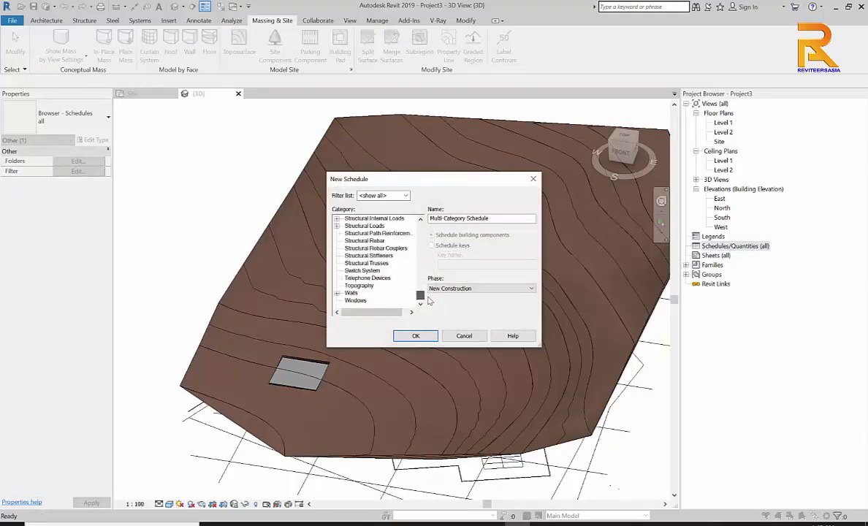
{"action": "left_click", "coordinate": [367, 285]}
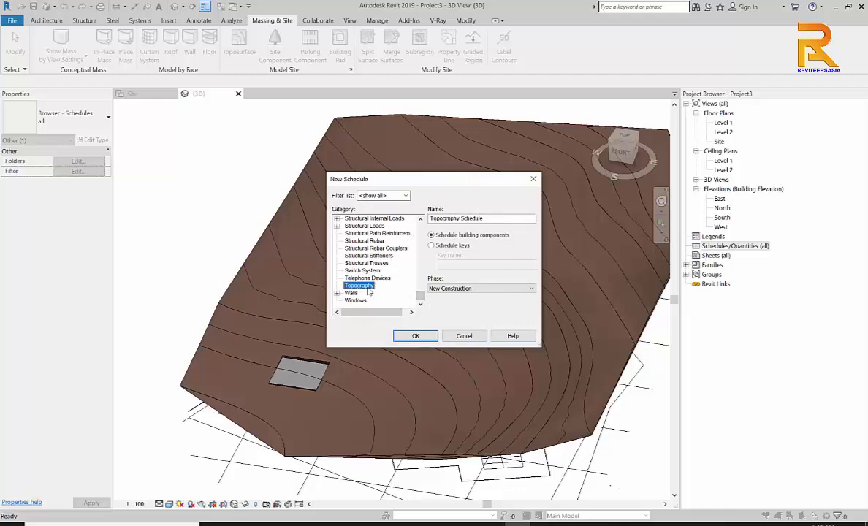
{"action": "left_click", "coordinate": [415, 336]}
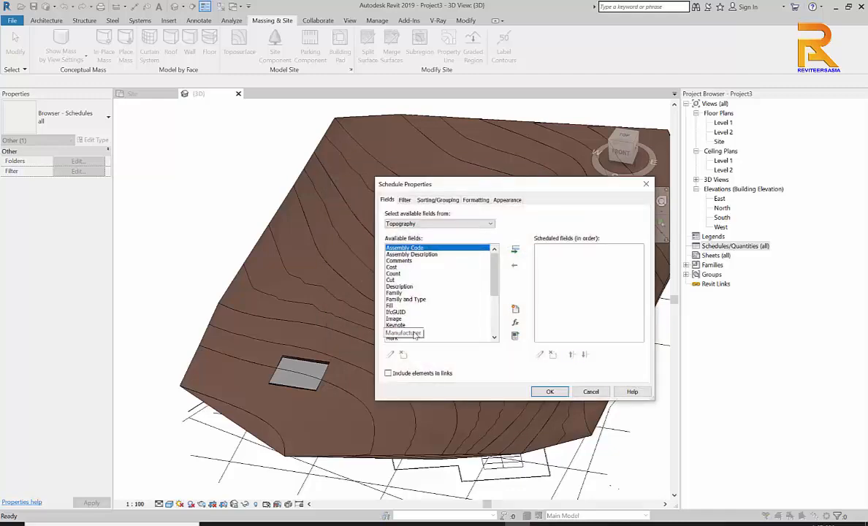
Add the Cut, Fill and Mark fields to the topography schedule, move Mark to the first place and generate the schedule
{"action": "left_click", "coordinate": [410, 280]}
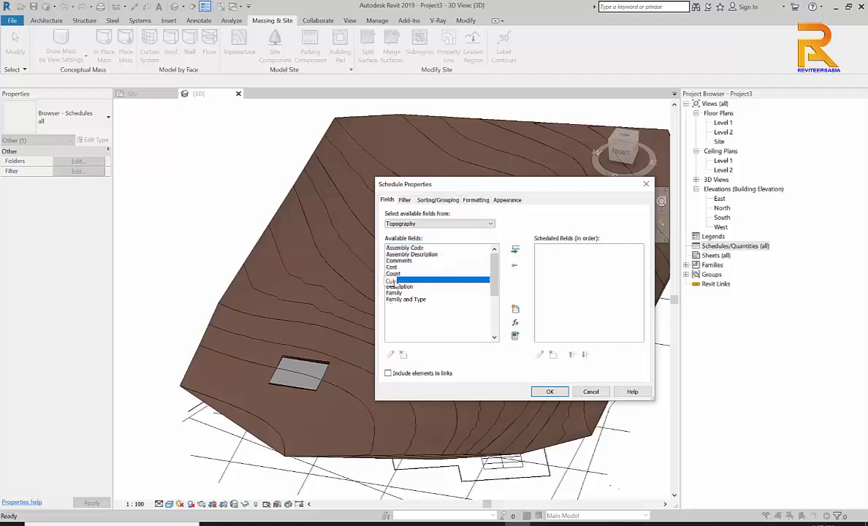
{"action": "left_click", "coordinate": [515, 250]}
{"action": "left_click", "coordinate": [390, 299]}
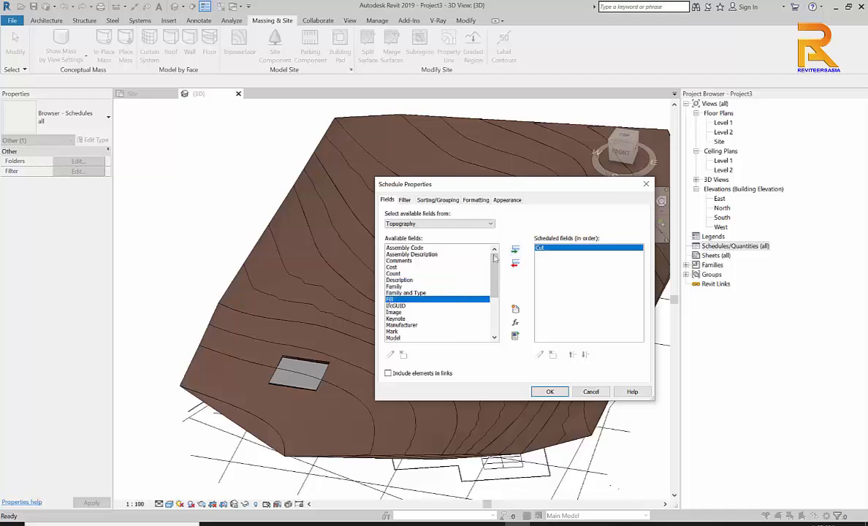
{"action": "left_click", "coordinate": [515, 250]}
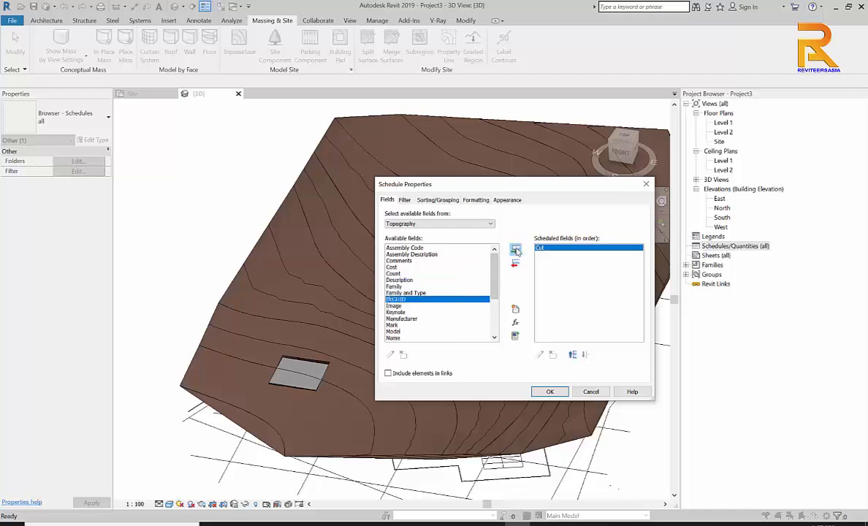
{"action": "left_click", "coordinate": [395, 325]}
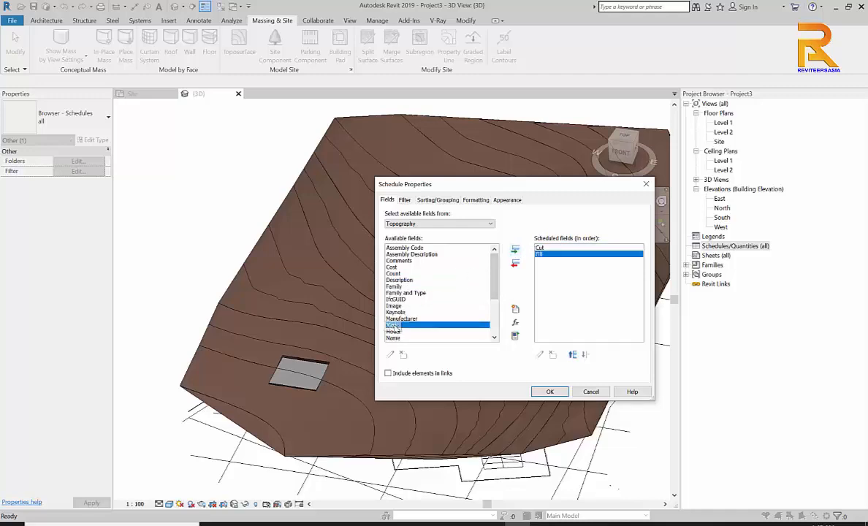
{"action": "left_click", "coordinate": [516, 249]}
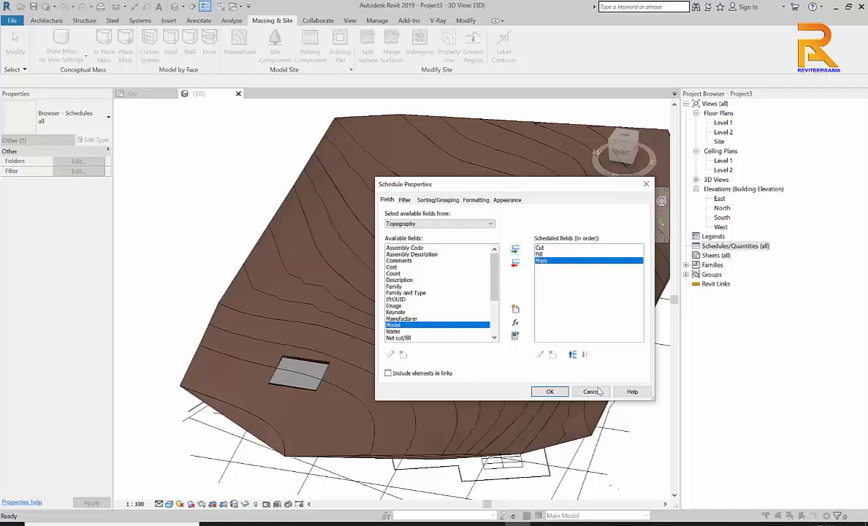
{"action": "left_click", "coordinate": [573, 355]}
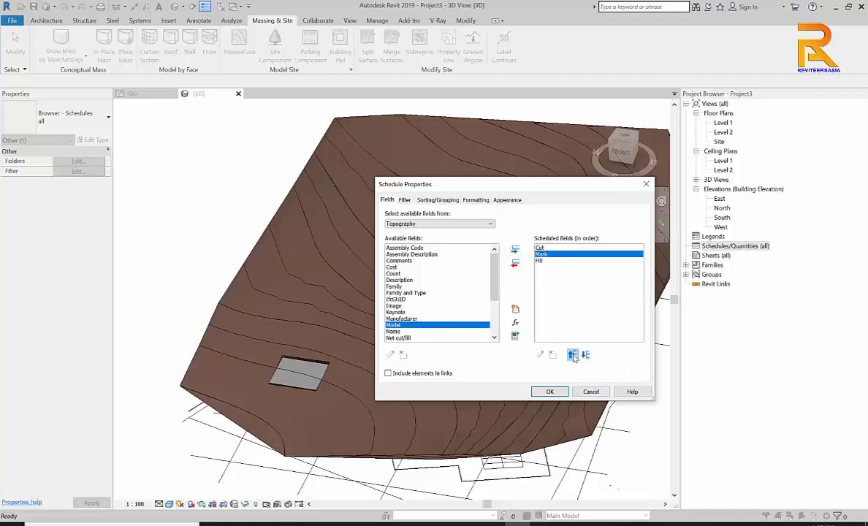
{"action": "left_click", "coordinate": [572, 356]}
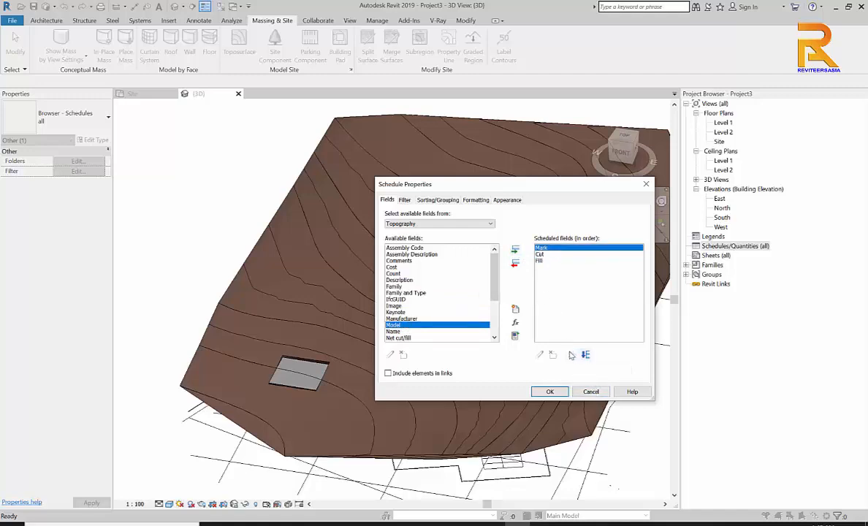
{"action": "left_click", "coordinate": [547, 391]}
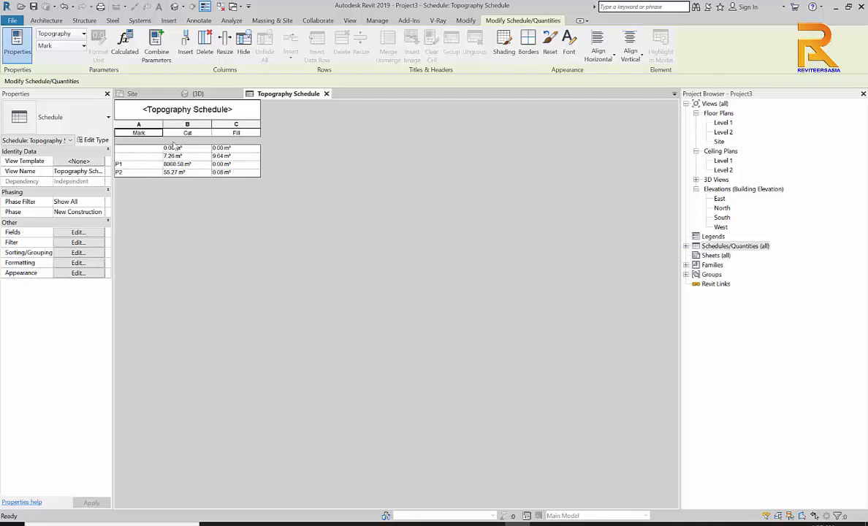
Close the Site plan and tile the 3D view and the Topography Schedule side by side, with the whole terrain in view
{"action": "left_click", "coordinate": [196, 93]}
{"action": "left_click", "coordinate": [372, 181]}
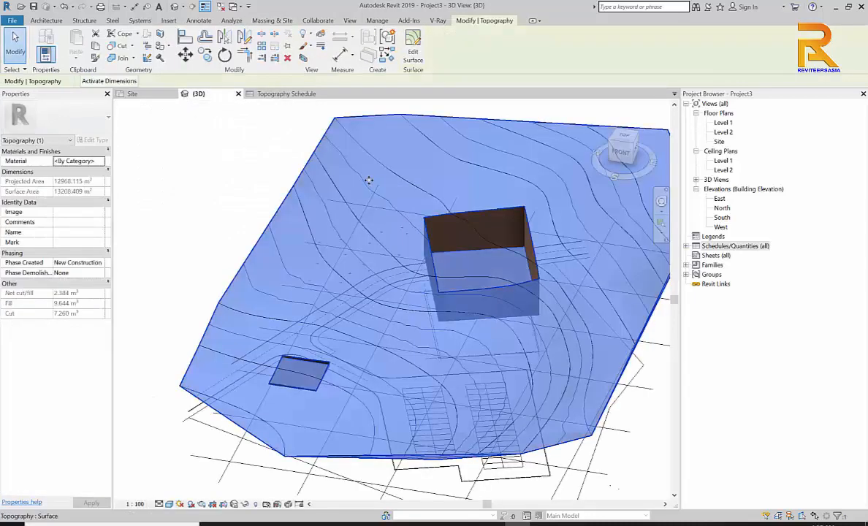
{"action": "left_click", "coordinate": [183, 130]}
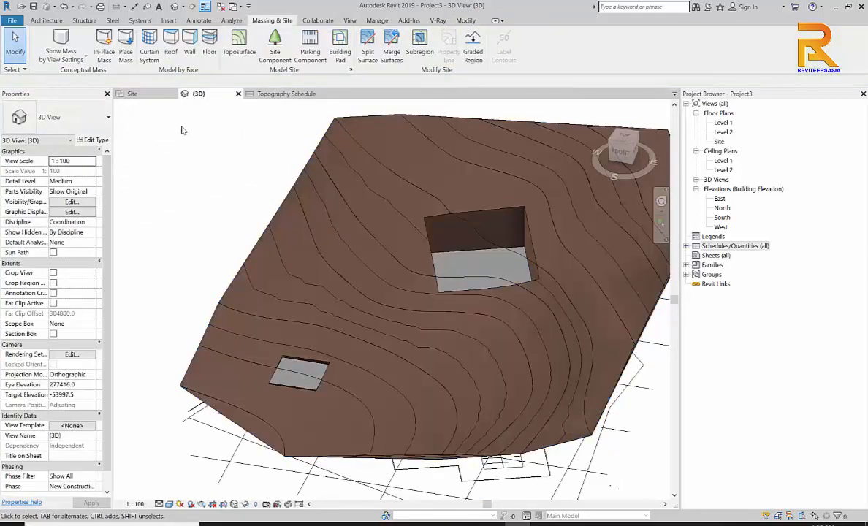
{"action": "key", "text": "w"}
{"action": "key", "text": "t"}
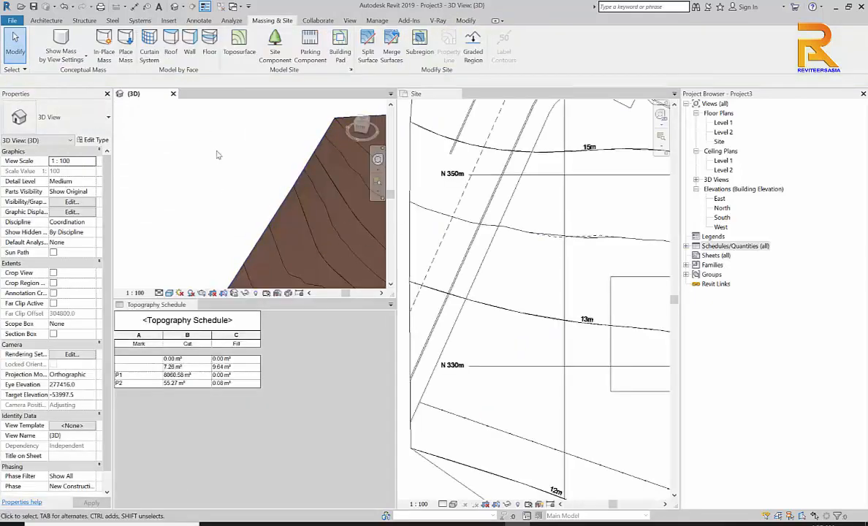
{"action": "scroll", "coordinate": [219, 160], "scroll_direction": "down", "scroll_amount": 5}
{"action": "middle_click_drag", "start_coordinate": [234, 174], "coordinate": [223, 150]}
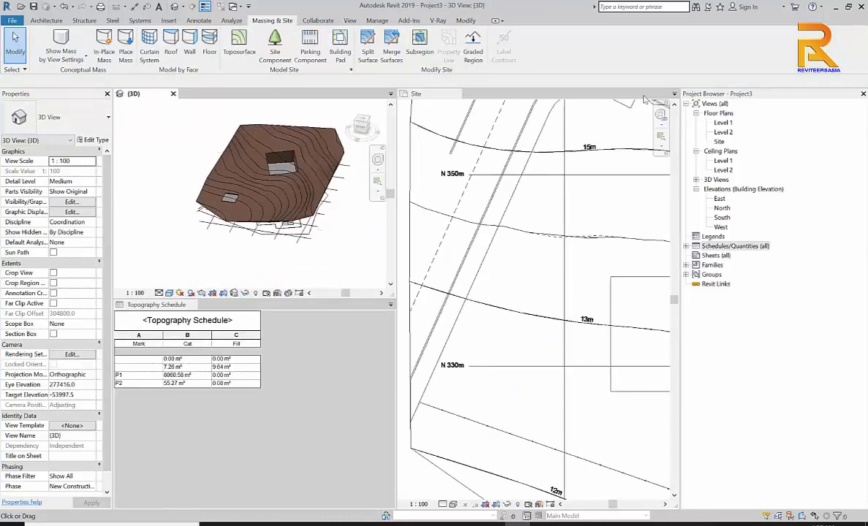
{"action": "left_click", "coordinate": [426, 94]}
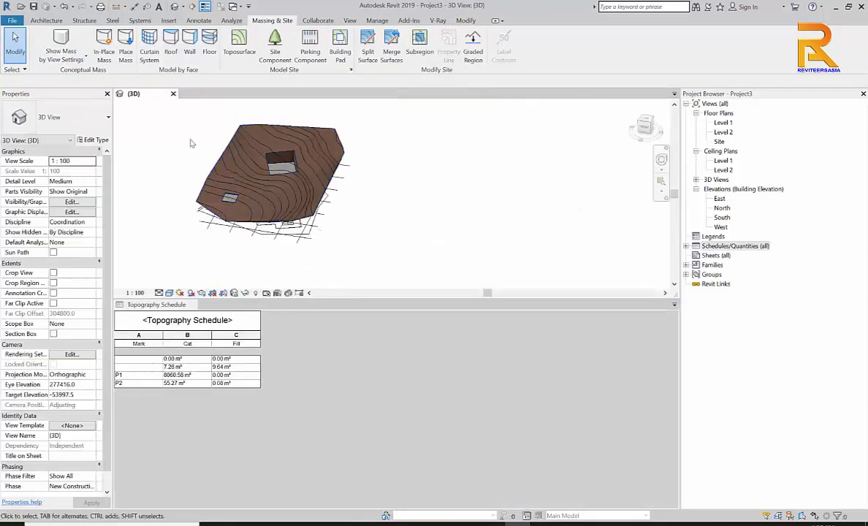
{"action": "key", "text": "w"}
{"action": "key", "text": "t"}
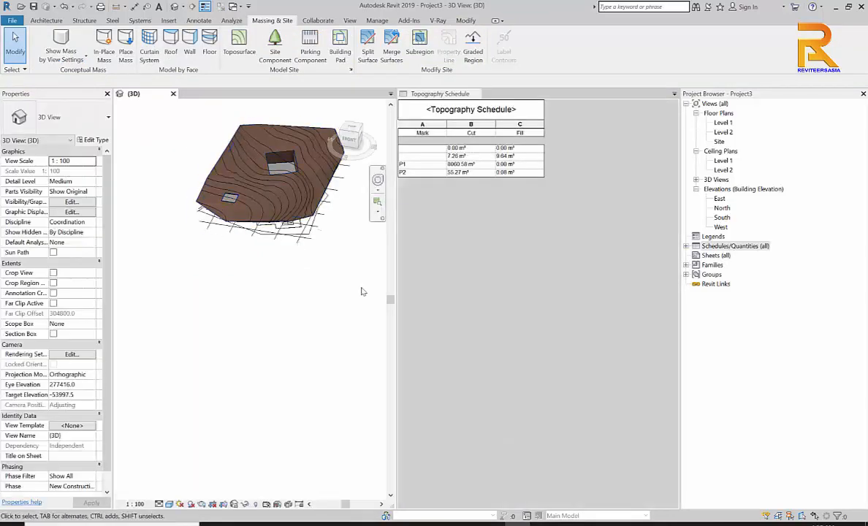
{"action": "middle_click_drag", "start_coordinate": [297, 274], "coordinate": [294, 303]}
Examine the unmarked schedule rows' cut and fill values and match them to the main terrain surface in the 3D view
{"action": "left_click", "coordinate": [508, 275]}
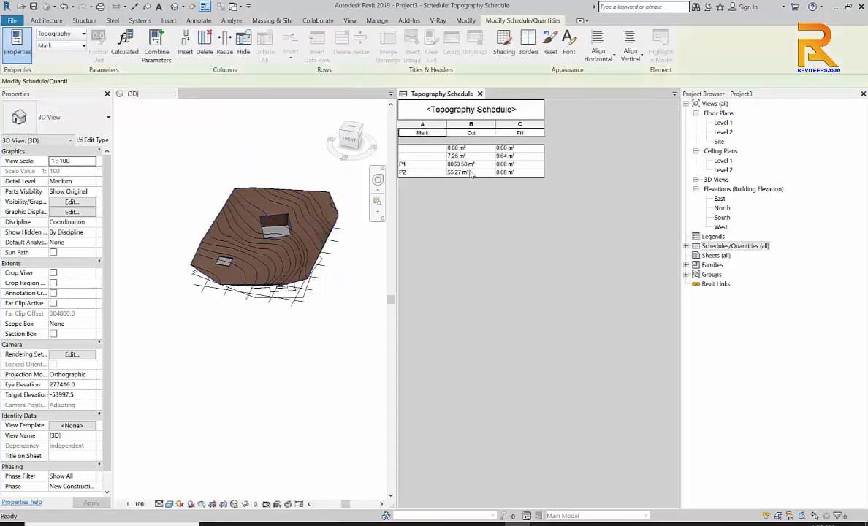
{"action": "left_click", "coordinate": [472, 150]}
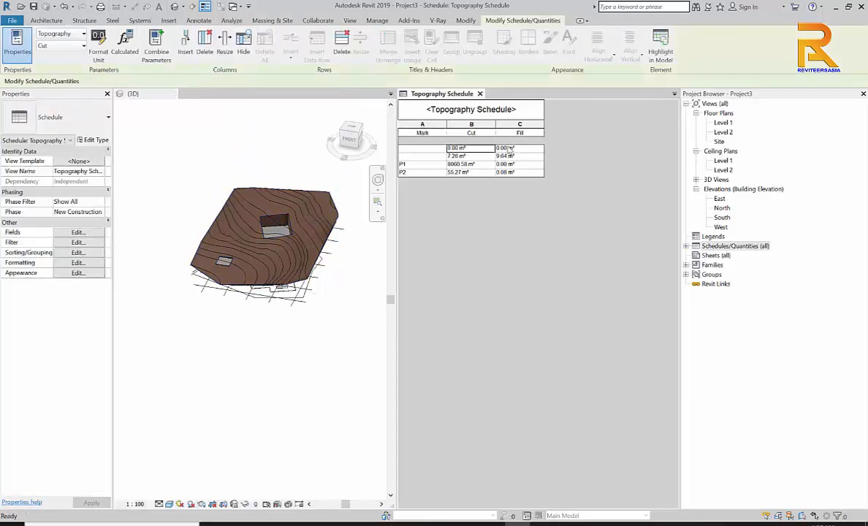
{"action": "left_click", "coordinate": [486, 156]}
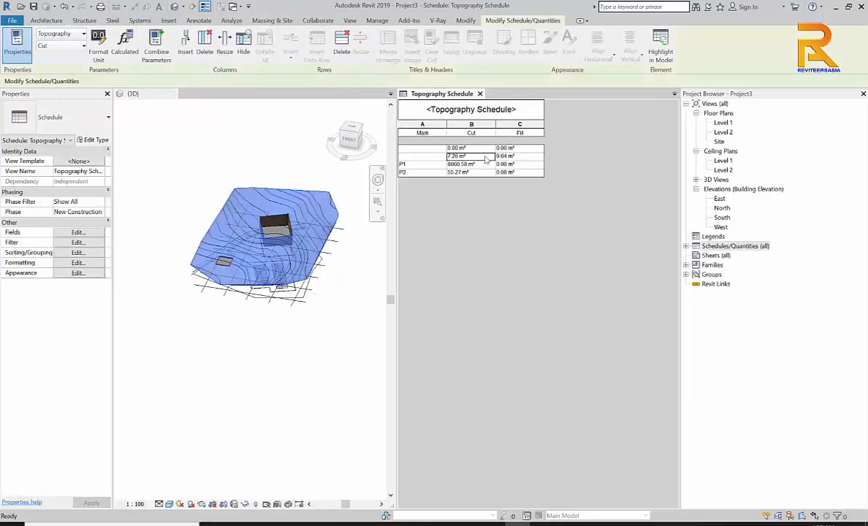
{"action": "scroll", "coordinate": [272, 214], "scroll_direction": "up", "scroll_amount": 3}
{"action": "left_click", "coordinate": [276, 209]}
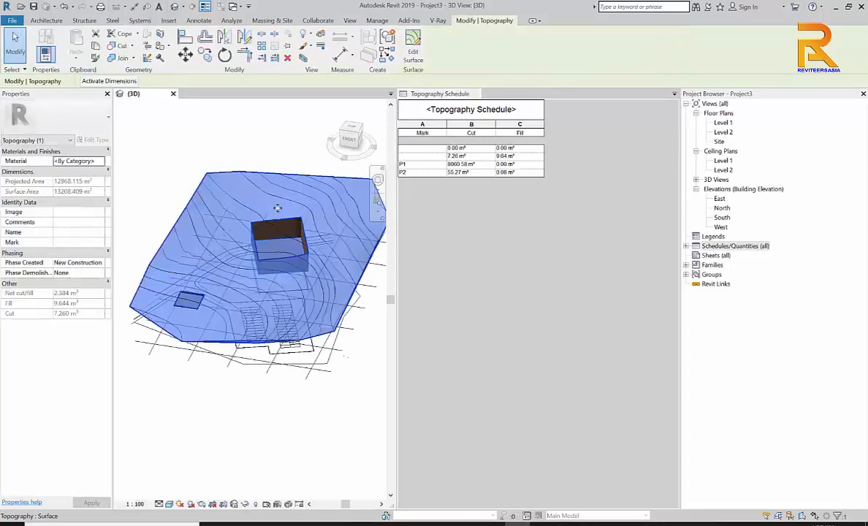
{"action": "middle_click_drag", "start_coordinate": [287, 214], "coordinate": [259, 217]}
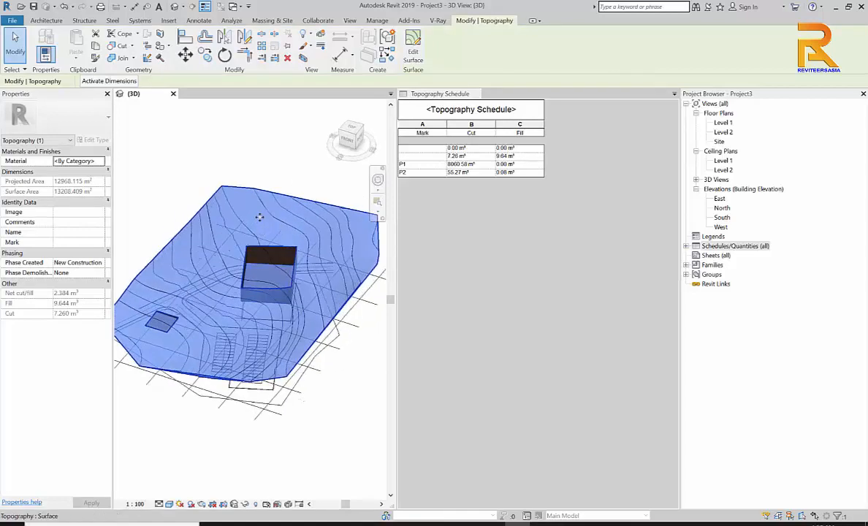
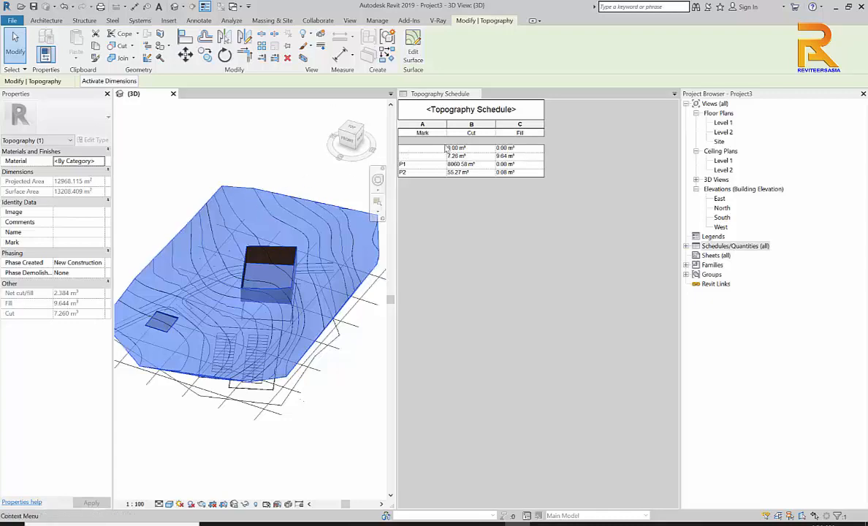
{"action": "left_click", "coordinate": [477, 157]}
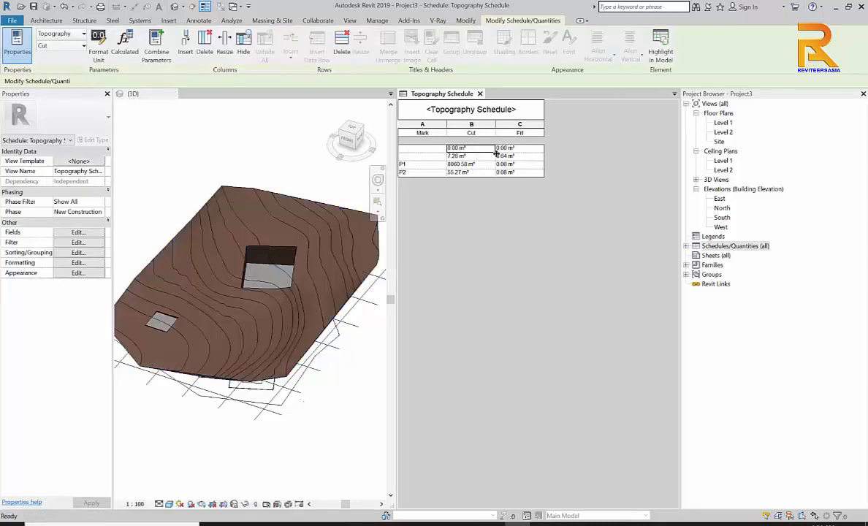
{"action": "left_click", "coordinate": [519, 158]}
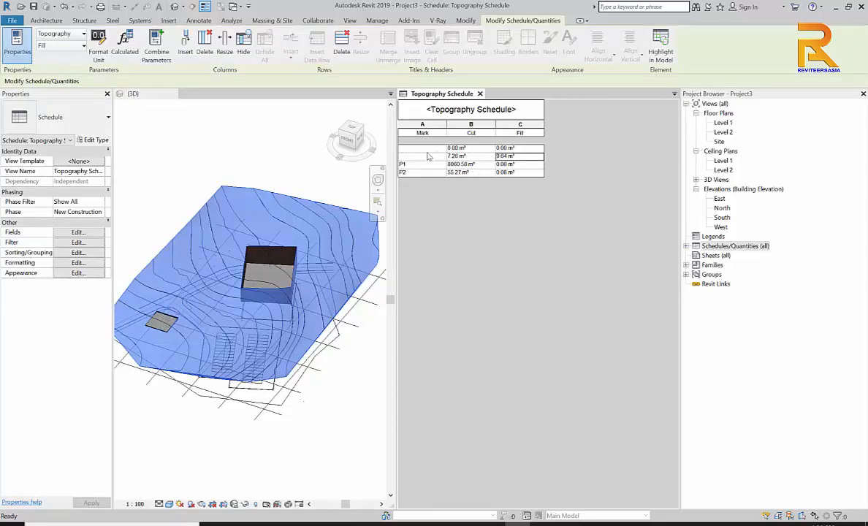
Filter the topography schedule to rows whose Mark begins with P
{"action": "left_click", "coordinate": [722, 247]}
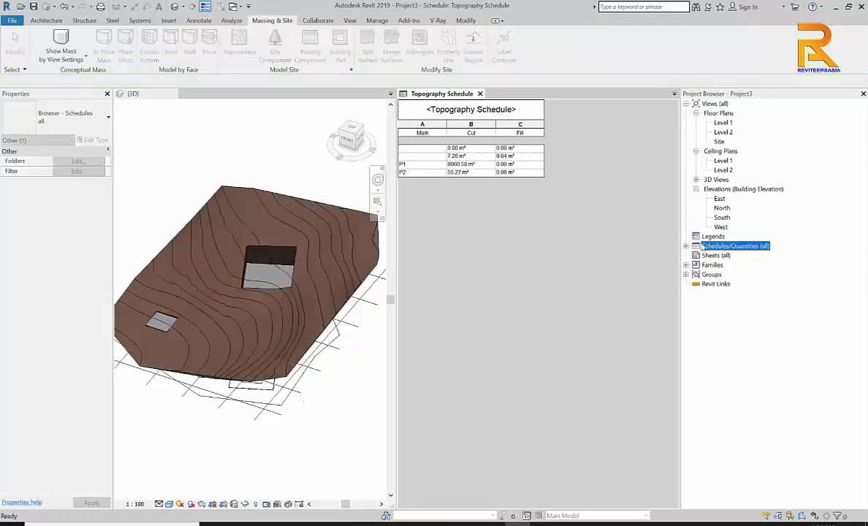
{"action": "left_click", "coordinate": [494, 160]}
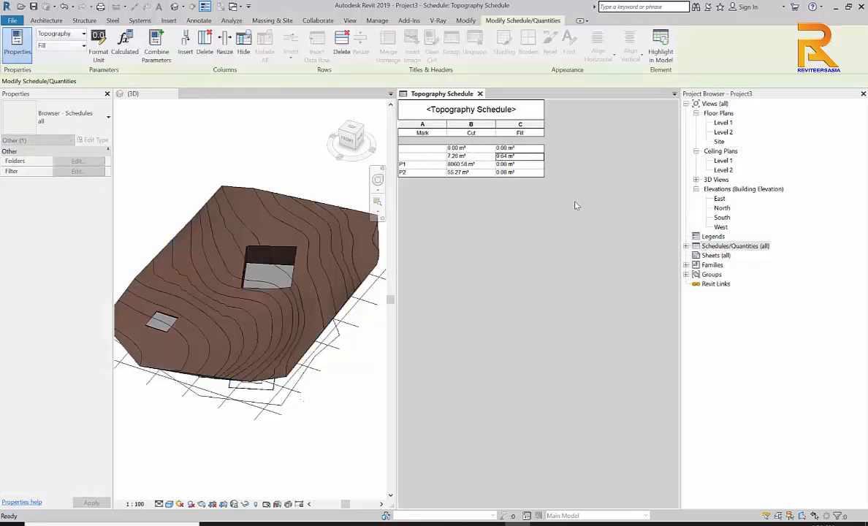
{"action": "left_click", "coordinate": [87, 233]}
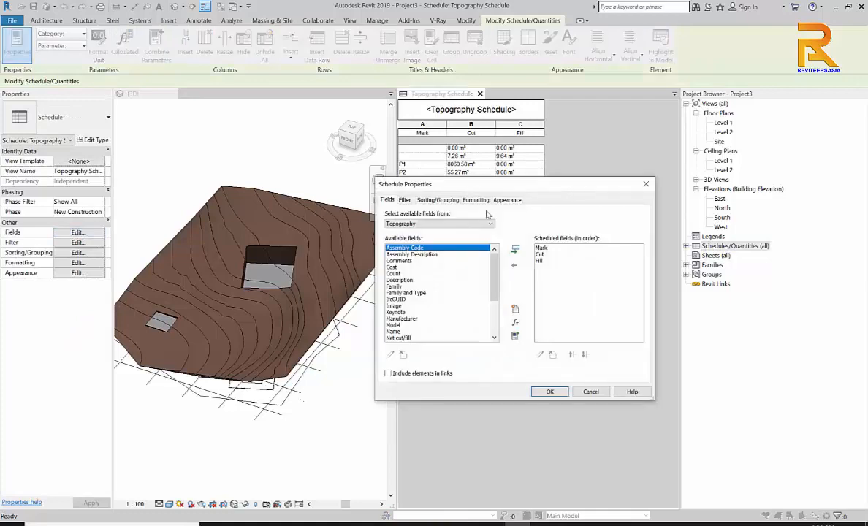
{"action": "left_click_drag", "start_coordinate": [510, 192], "coordinate": [513, 216]}
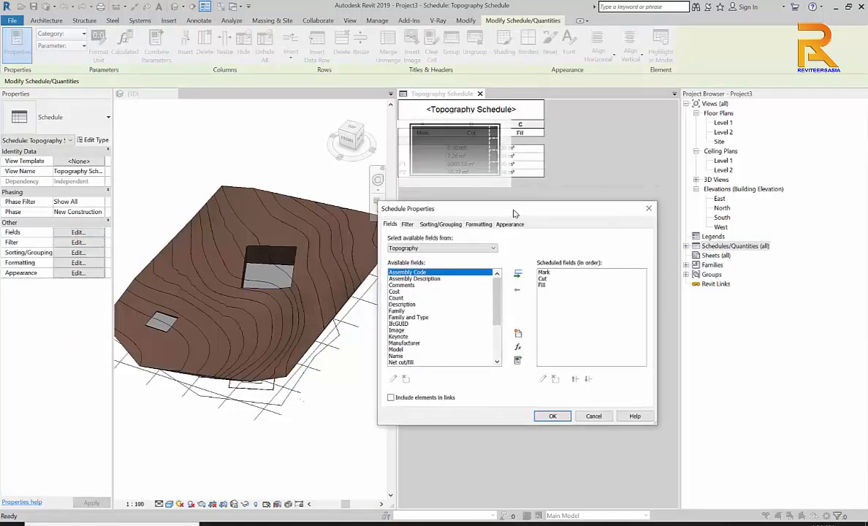
{"action": "left_click", "coordinate": [408, 225]}
{"action": "left_click", "coordinate": [438, 240]}
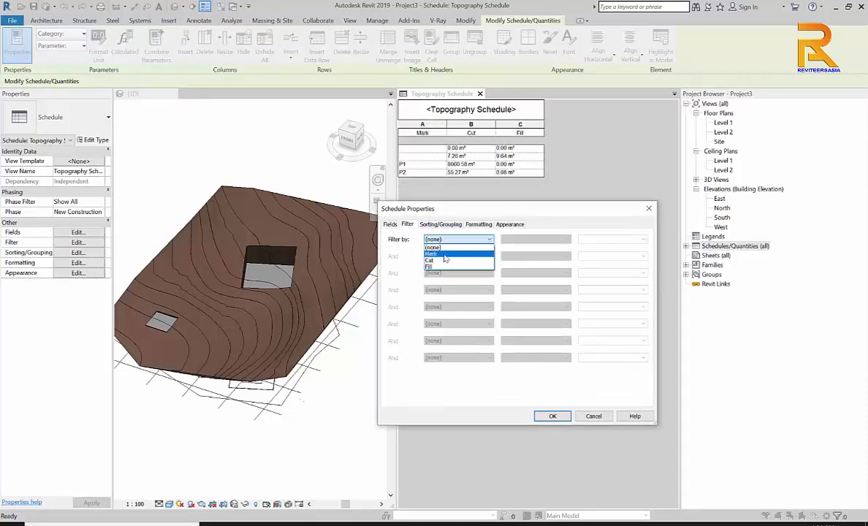
{"action": "left_click", "coordinate": [443, 255]}
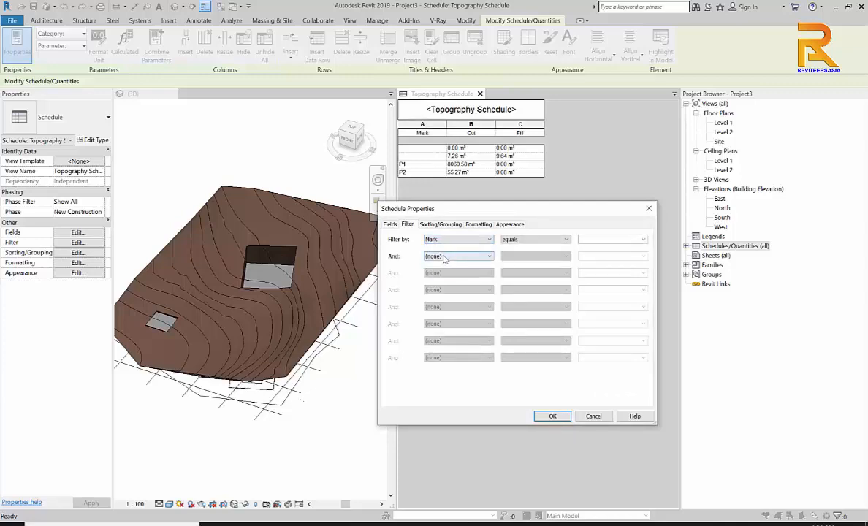
{"action": "left_click", "coordinate": [528, 240]}
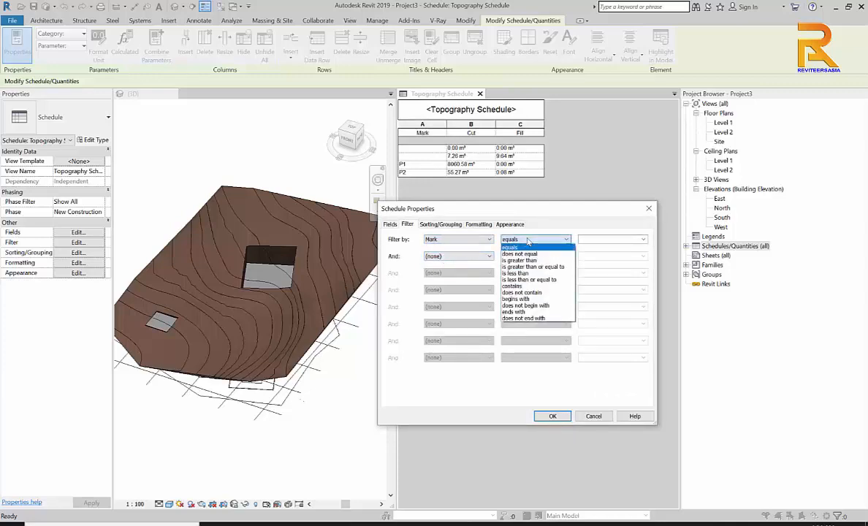
{"action": "left_click", "coordinate": [520, 298]}
{"action": "left_click", "coordinate": [592, 240]}
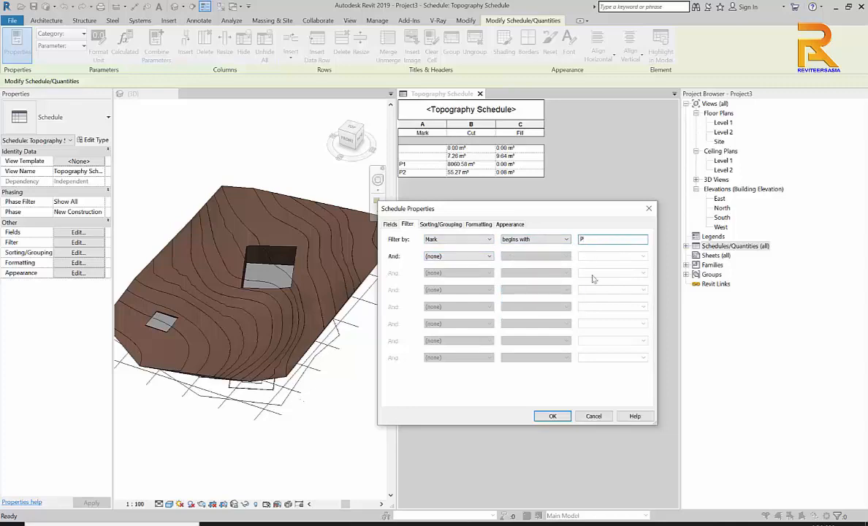
{"action": "left_click", "coordinate": [553, 416]}
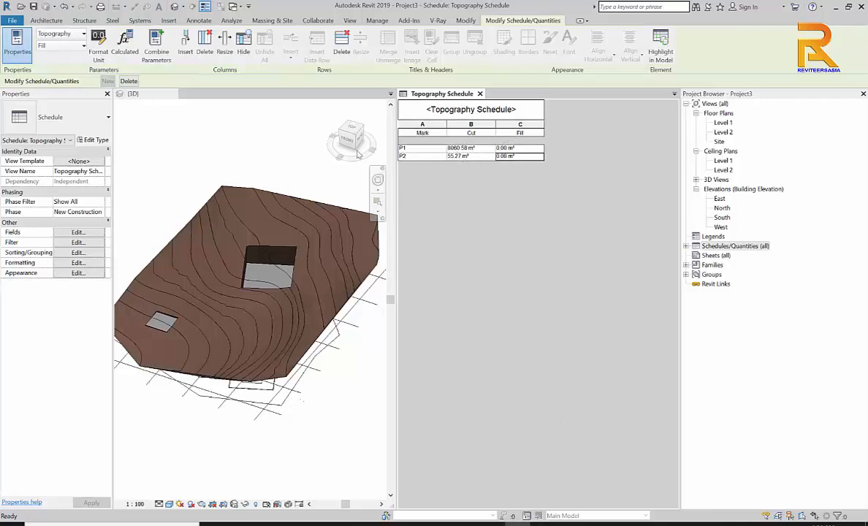
Create a new sheet with the A0 metric titleblock
{"action": "left_click", "coordinate": [273, 147]}
{"action": "left_click", "coordinate": [275, 193]}
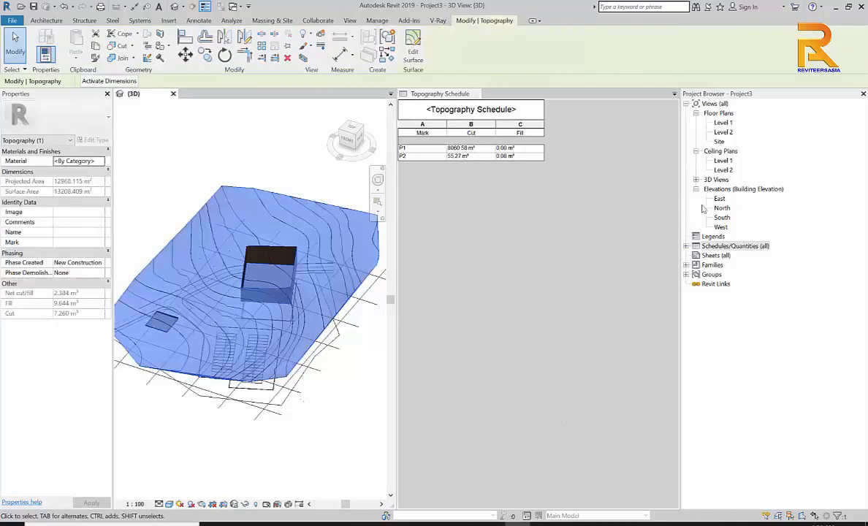
{"action": "right_click", "coordinate": [708, 257]}
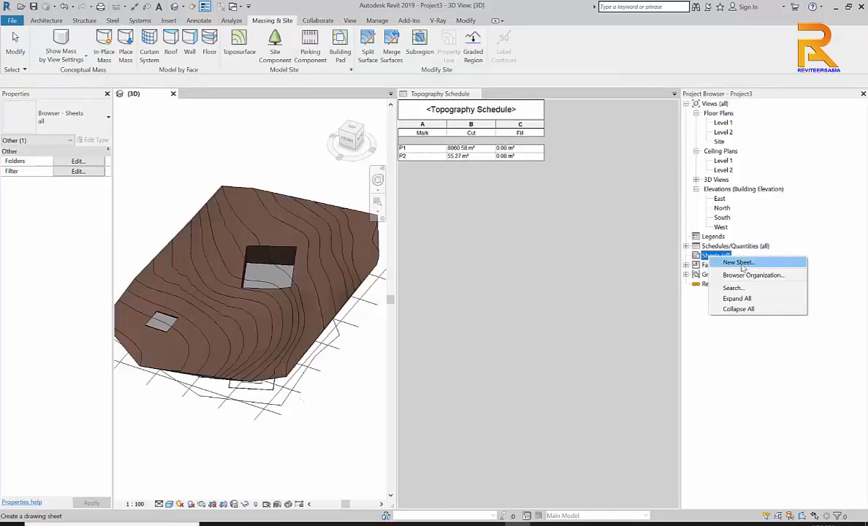
{"action": "left_click", "coordinate": [740, 263]}
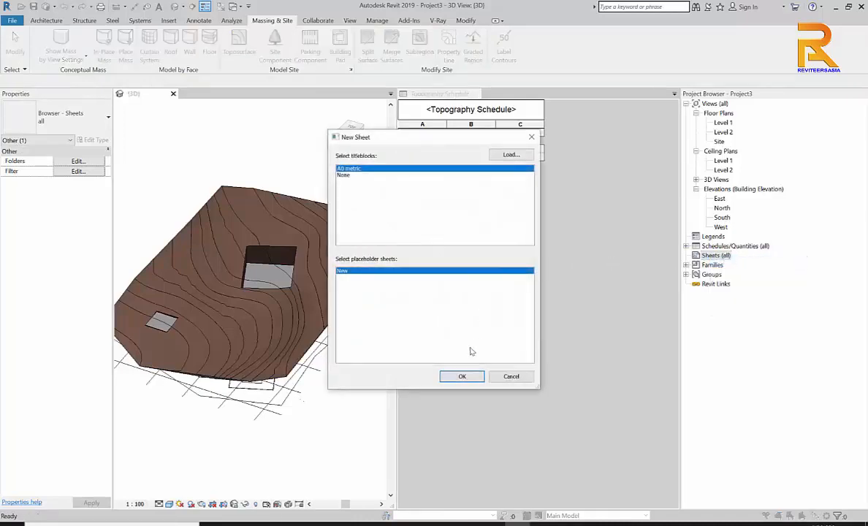
{"action": "left_click", "coordinate": [461, 376]}
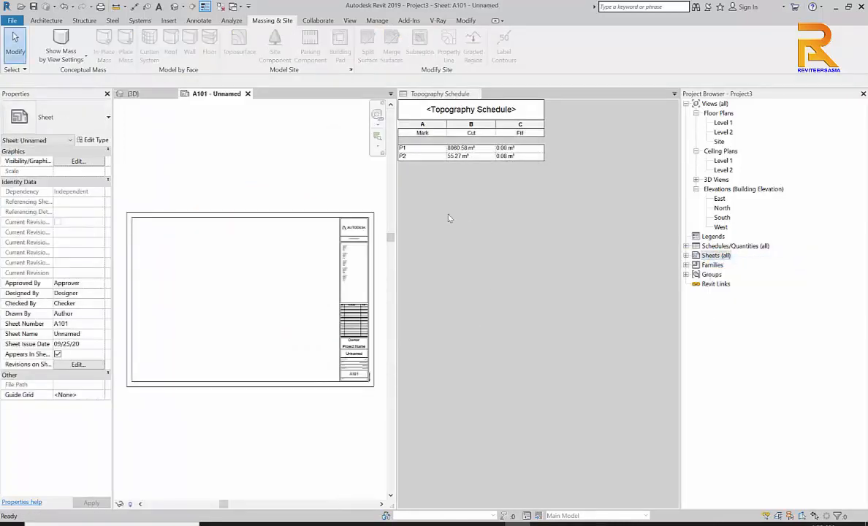
Close the 3D view and the Topography Schedule so that only sheet A101 stays open
{"action": "left_click", "coordinate": [176, 95]}
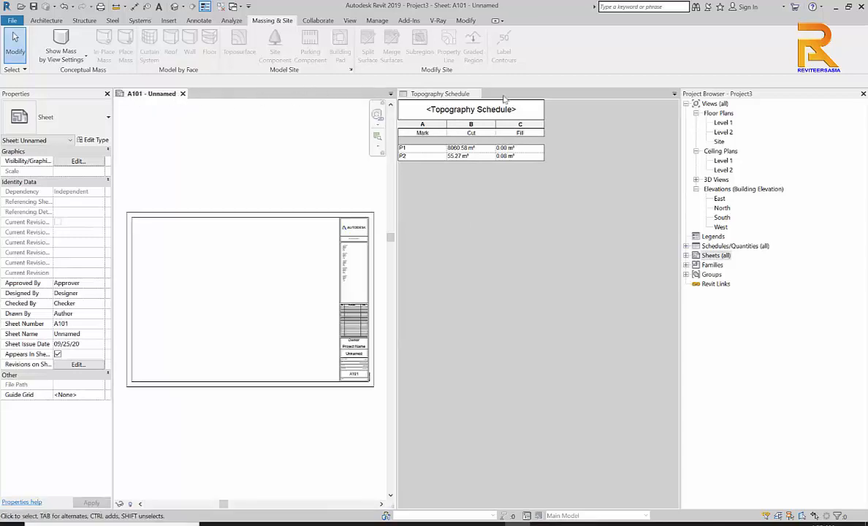
{"action": "left_click", "coordinate": [475, 93]}
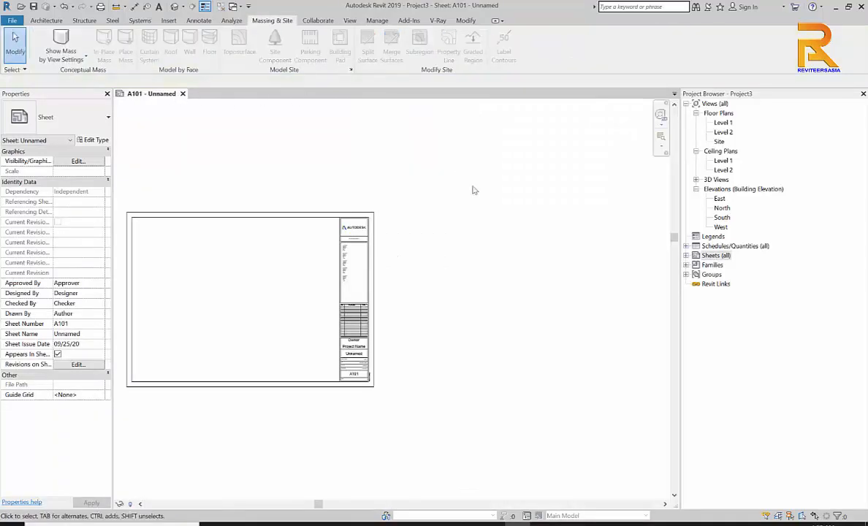
{"action": "left_click", "coordinate": [708, 141]}
{"action": "left_click", "coordinate": [290, 250]}
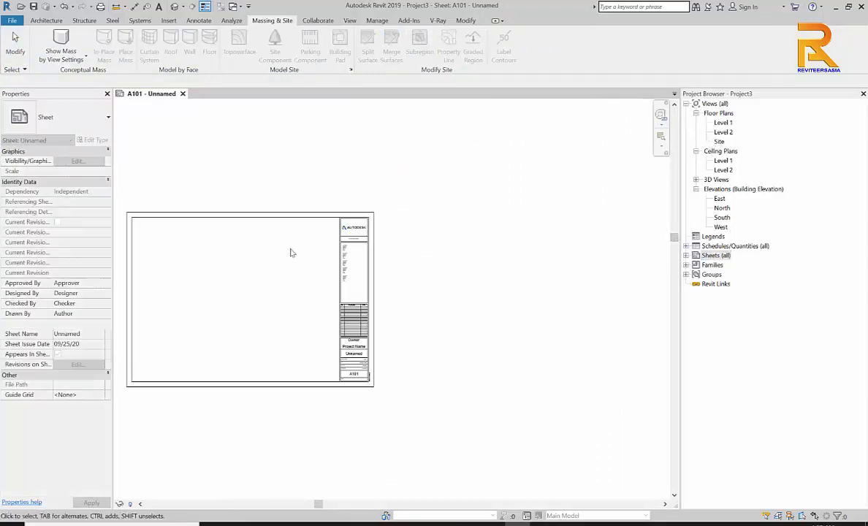
{"action": "middle_click_drag", "start_coordinate": [321, 252], "coordinate": [480, 236]}
{"action": "scroll", "coordinate": [452, 237], "scroll_direction": "up", "scroll_amount": 2}
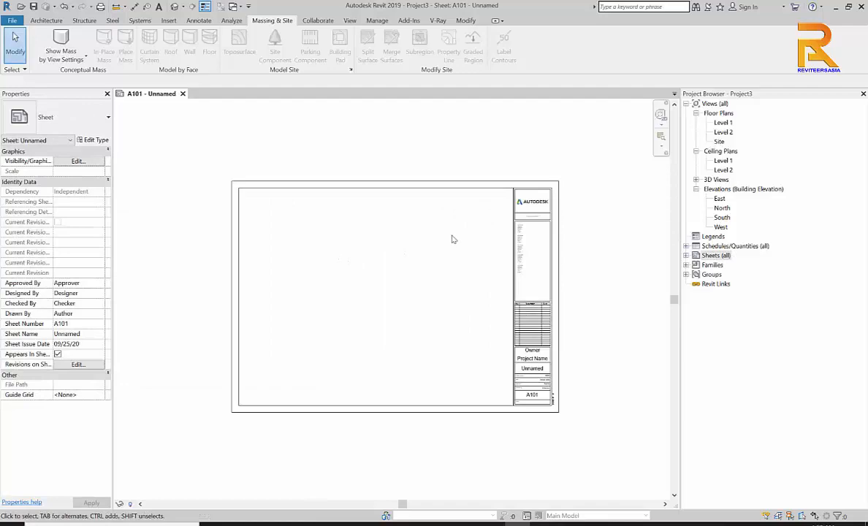
Place the {3D} view on sheet A101
{"action": "left_click", "coordinate": [696, 180]}
{"action": "left_click", "coordinate": [720, 189]}
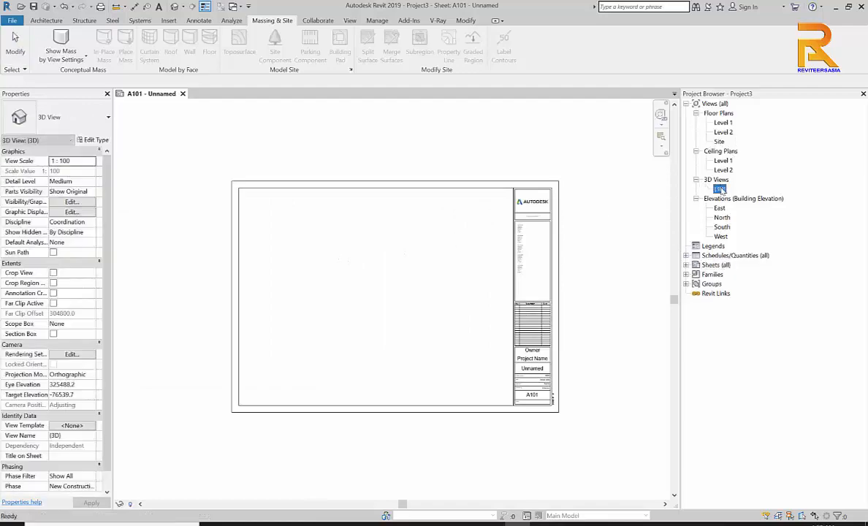
{"action": "left_click_drag", "start_coordinate": [720, 188], "coordinate": [472, 263]}
{"action": "left_click", "coordinate": [359, 255]}
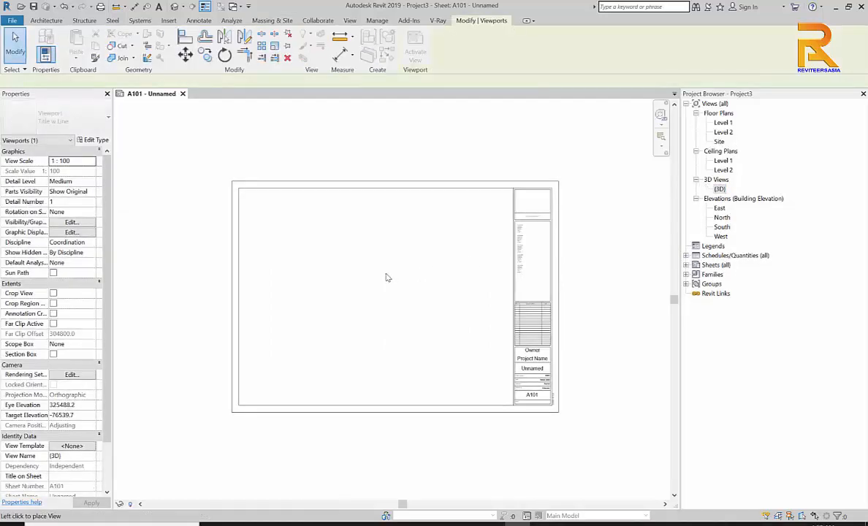
{"action": "scroll", "coordinate": [395, 272], "scroll_direction": "down", "scroll_amount": 4}
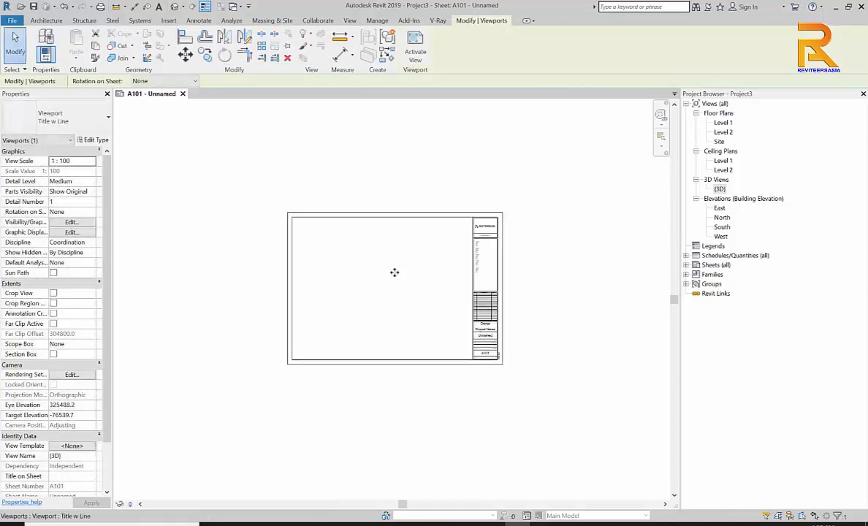
{"action": "left_click", "coordinate": [488, 264]}
{"action": "scroll", "coordinate": [428, 265], "scroll_direction": "down", "scroll_amount": 2}
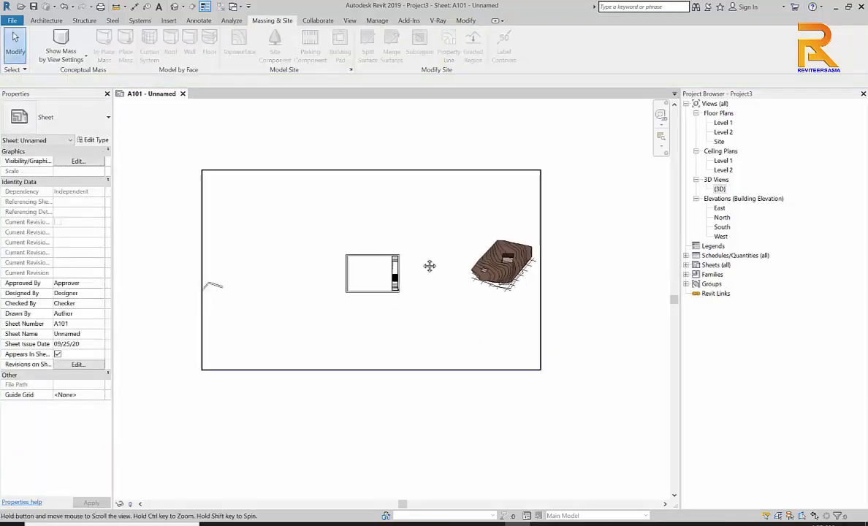
Activate the placed 3D viewport and hide the two levels beside the sheet in that view
{"action": "right_click", "coordinate": [533, 268]}
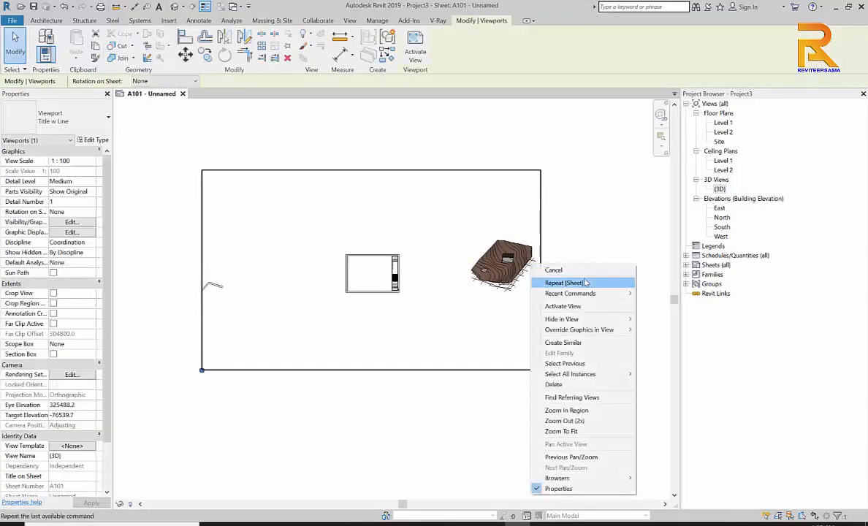
{"action": "left_click", "coordinate": [562, 307]}
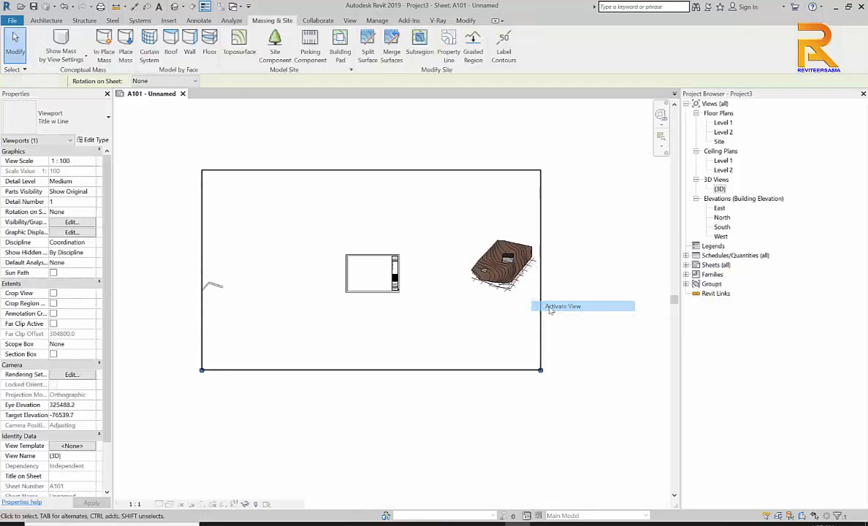
{"action": "right_click", "coordinate": [216, 288]}
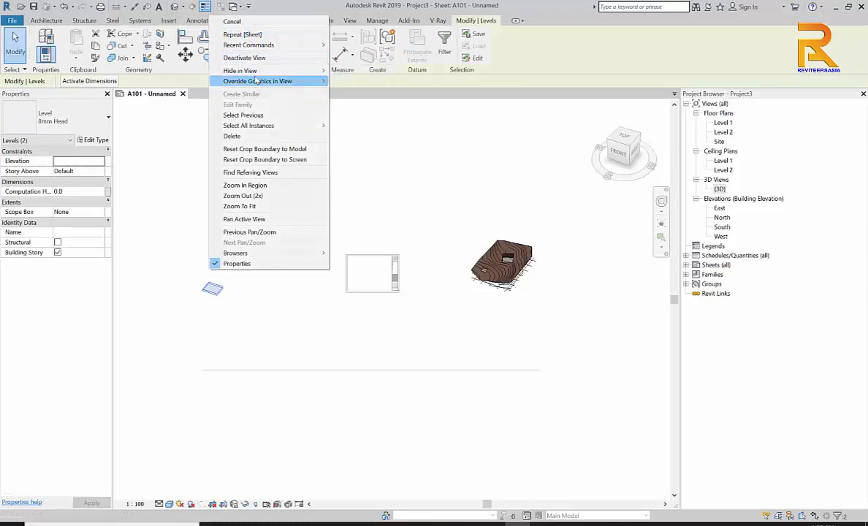
{"action": "mouse_move", "coordinate": [255, 73]}
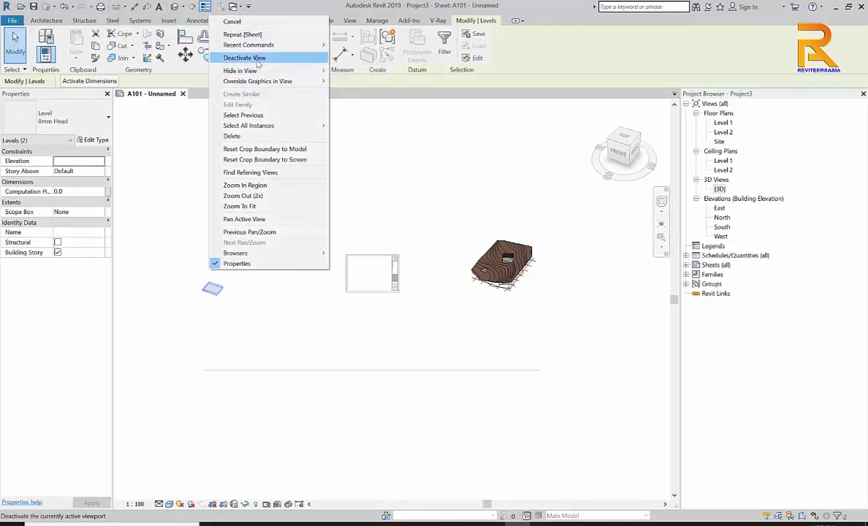
{"action": "left_click", "coordinate": [355, 82]}
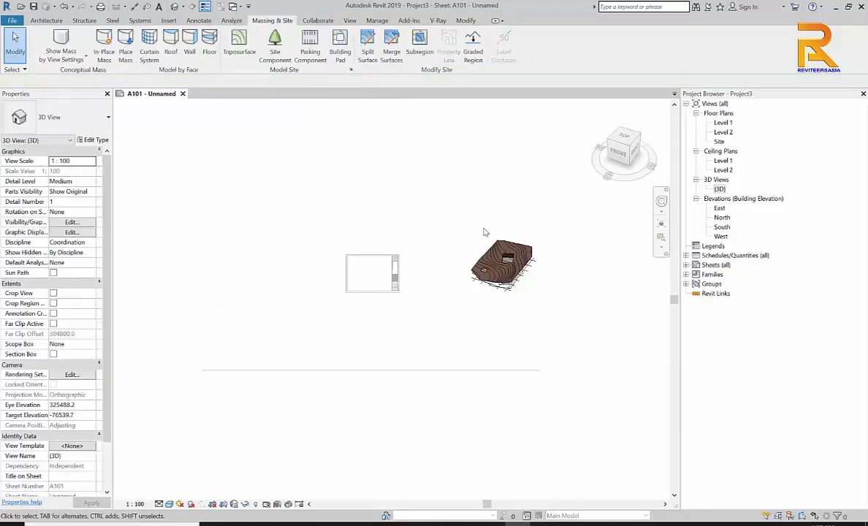
Select the terrain surface in the active viewport and deactivate the view to return to the sheet
{"action": "left_click", "coordinate": [504, 253]}
{"action": "key", "text": "Escape"}
{"action": "left_click", "coordinate": [504, 253]}
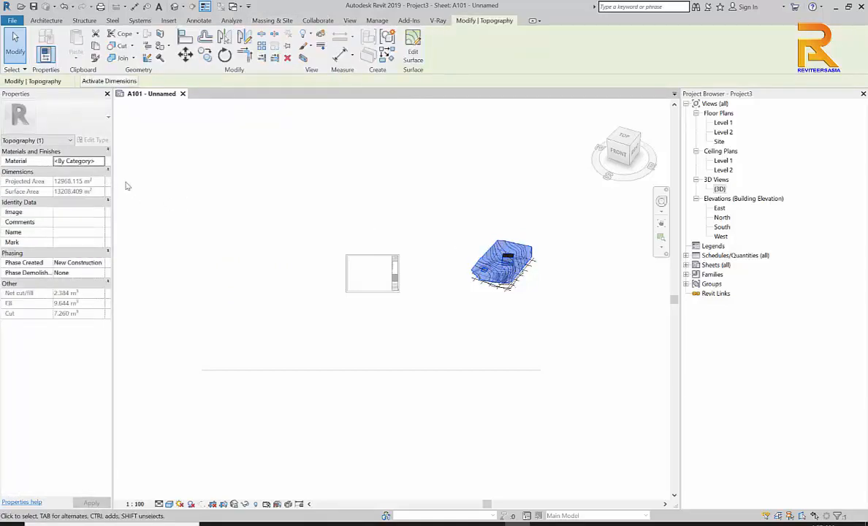
{"action": "right_click", "coordinate": [459, 232]}
{"action": "left_click", "coordinate": [489, 271]}
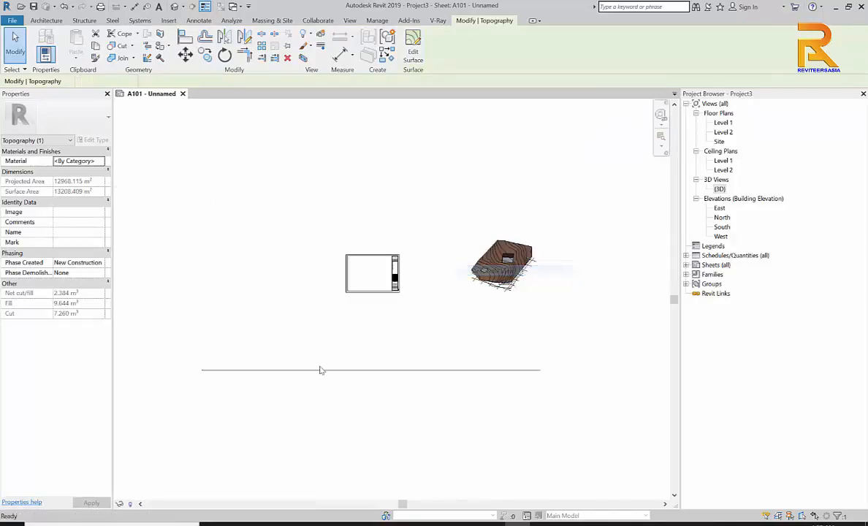
Change the 3D viewport's type to No Title and move it onto the sheet's title block
{"action": "left_click", "coordinate": [296, 370]}
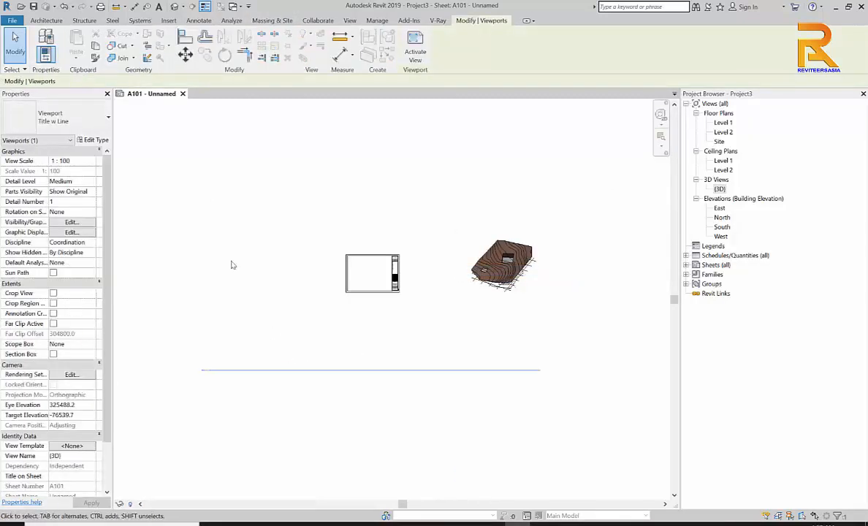
{"action": "left_click", "coordinate": [82, 118]}
{"action": "left_click", "coordinate": [35, 166]}
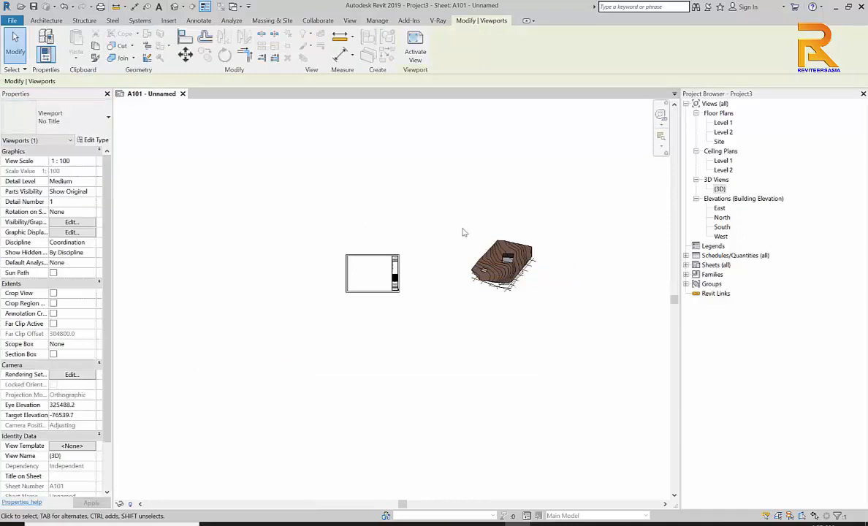
{"action": "left_click", "coordinate": [502, 256]}
{"action": "left_click_drag", "start_coordinate": [502, 255], "coordinate": [372, 264]}
{"action": "middle_click", "coordinate": [446, 197]}
{"action": "middle_click", "coordinate": [447, 198]}
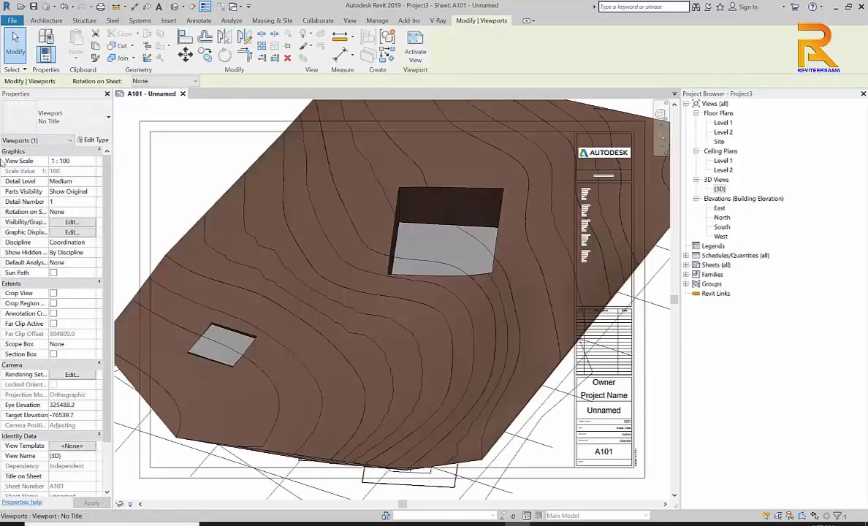
Set the 3D viewport's scale to 1:200 and move it back inside the sheet border
{"action": "left_click", "coordinate": [92, 161]}
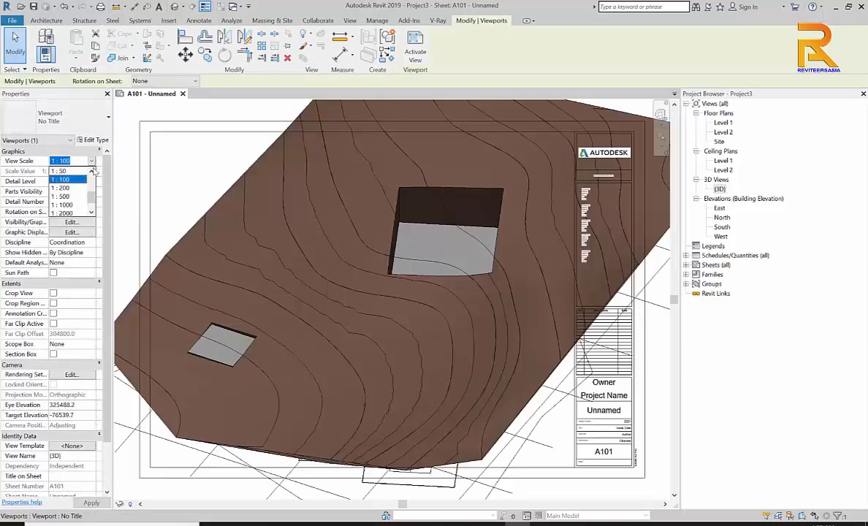
{"action": "left_click", "coordinate": [64, 187]}
{"action": "scroll", "coordinate": [345, 313], "scroll_direction": "down", "scroll_amount": 4}
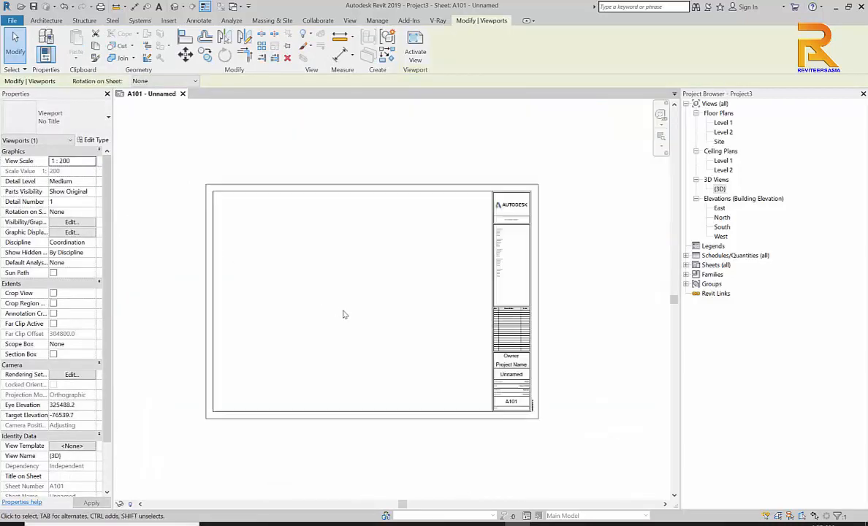
{"action": "middle_click_drag", "start_coordinate": [345, 313], "coordinate": [398, 286]}
{"action": "scroll", "coordinate": [395, 286], "scroll_direction": "down", "scroll_amount": 2}
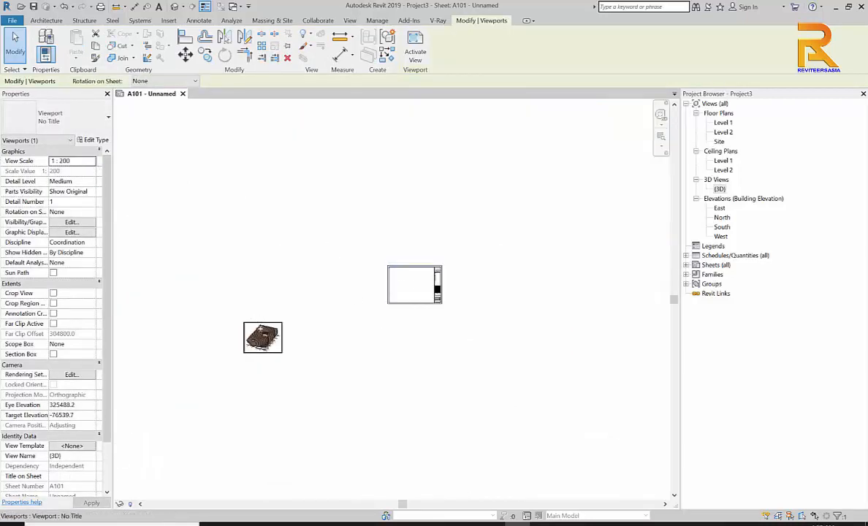
{"action": "left_click_drag", "start_coordinate": [269, 330], "coordinate": [409, 282]}
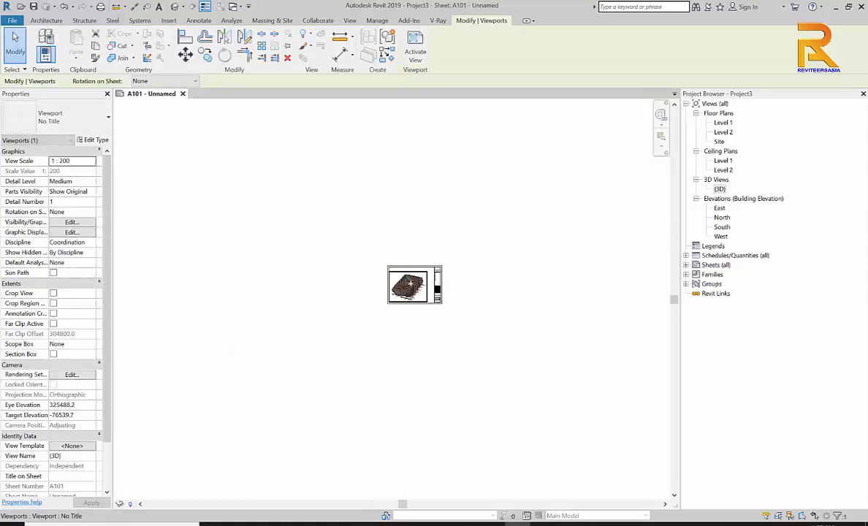
{"action": "scroll", "coordinate": [411, 280], "scroll_direction": "up", "scroll_amount": 5}
{"action": "scroll", "coordinate": [411, 279], "scroll_direction": "up", "scroll_amount": 5}
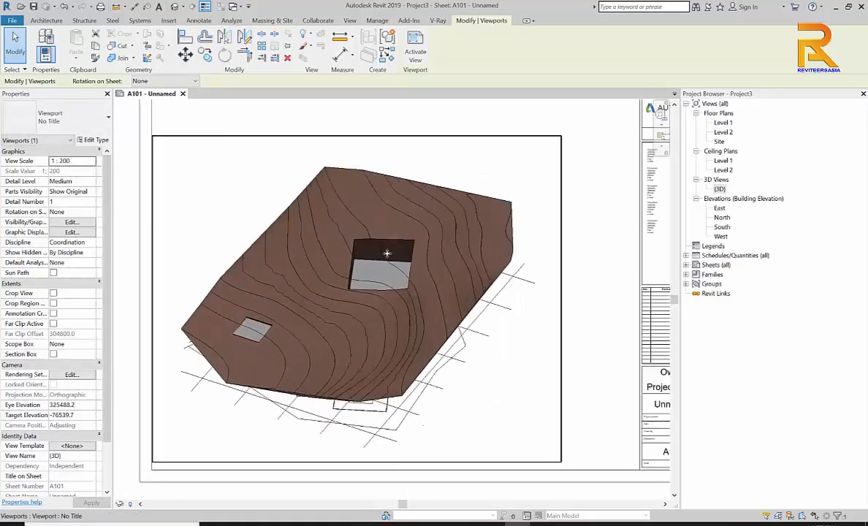
{"action": "middle_click_drag", "start_coordinate": [382, 253], "coordinate": [356, 239]}
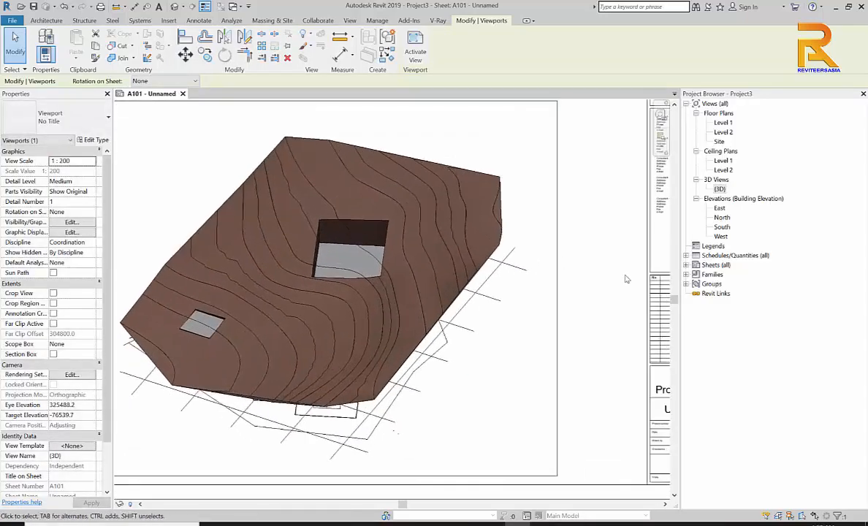
Place the Topography Schedule on the sheet beside the terrain in the 3D viewport
{"action": "left_click", "coordinate": [686, 255]}
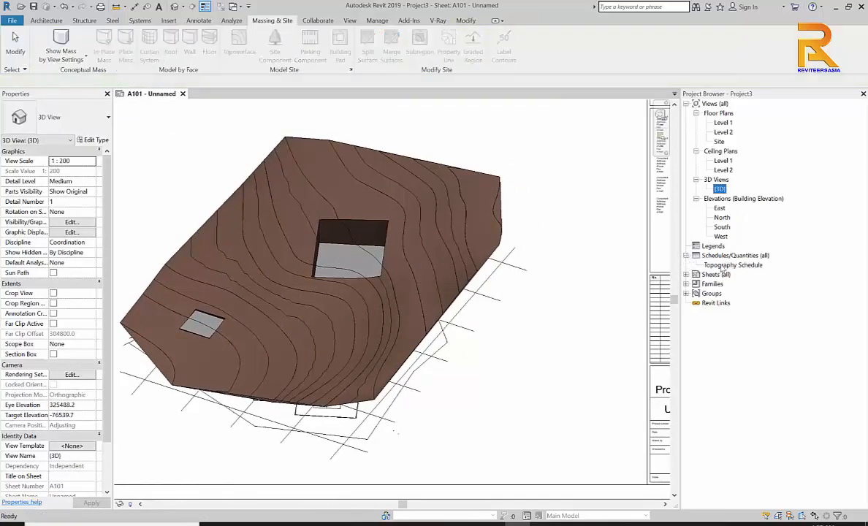
{"action": "left_click", "coordinate": [731, 264]}
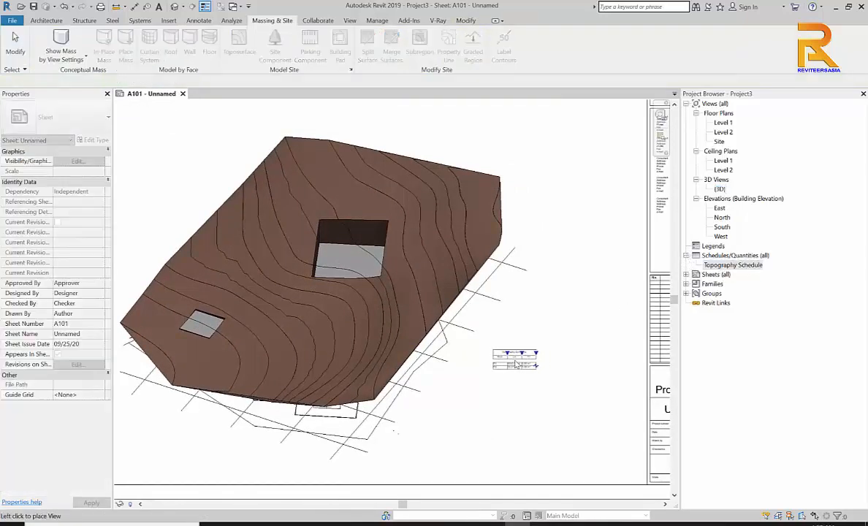
{"action": "left_click", "coordinate": [537, 358]}
{"action": "scroll", "coordinate": [548, 358], "scroll_direction": "up", "scroll_amount": 5}
{"action": "scroll", "coordinate": [529, 350], "scroll_direction": "up", "scroll_amount": 2}
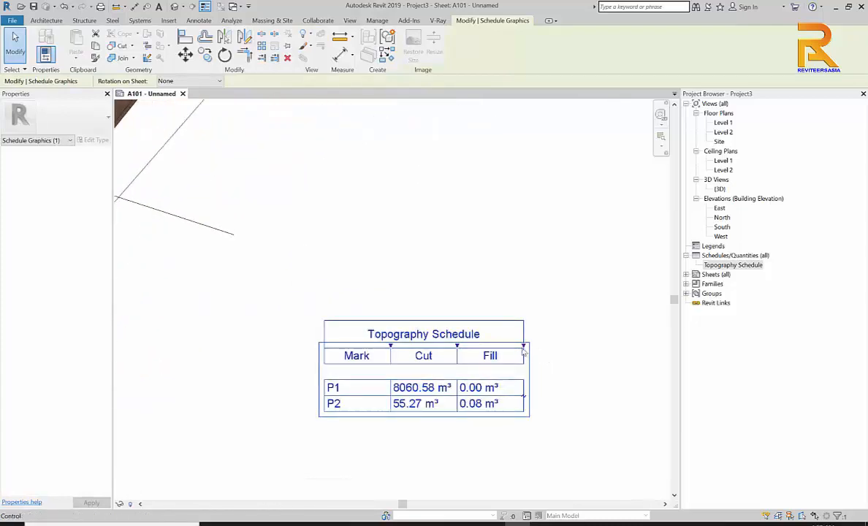
{"action": "left_click", "coordinate": [500, 294]}
{"action": "scroll", "coordinate": [500, 295], "scroll_direction": "down", "scroll_amount": 3}
{"action": "scroll", "coordinate": [500, 295], "scroll_direction": "down", "scroll_amount": 4}
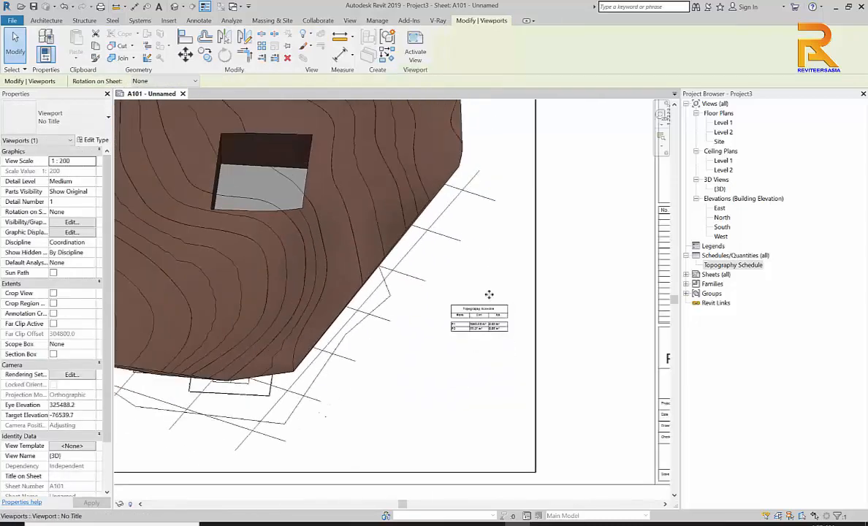
{"action": "key", "text": "Escape"}
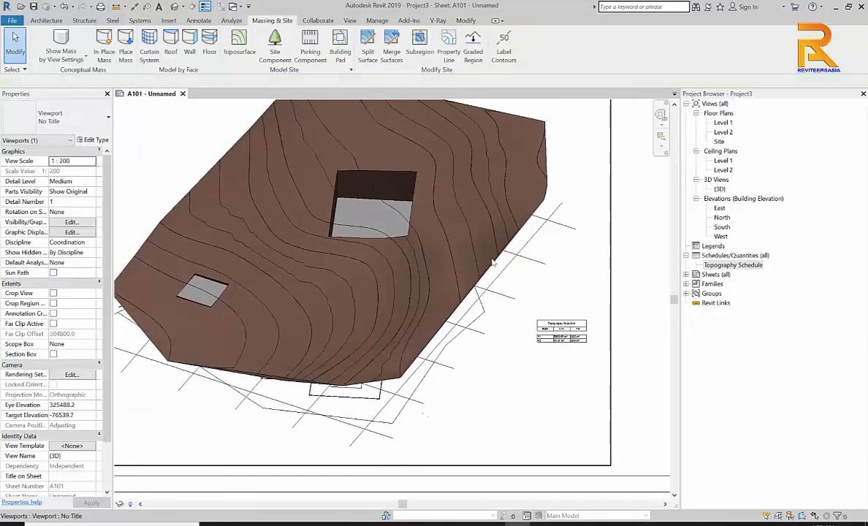
Set the 3D viewport's view scale to 1:500
{"action": "scroll", "coordinate": [322, 328], "scroll_direction": "down", "scroll_amount": 3}
{"action": "left_click", "coordinate": [279, 244]}
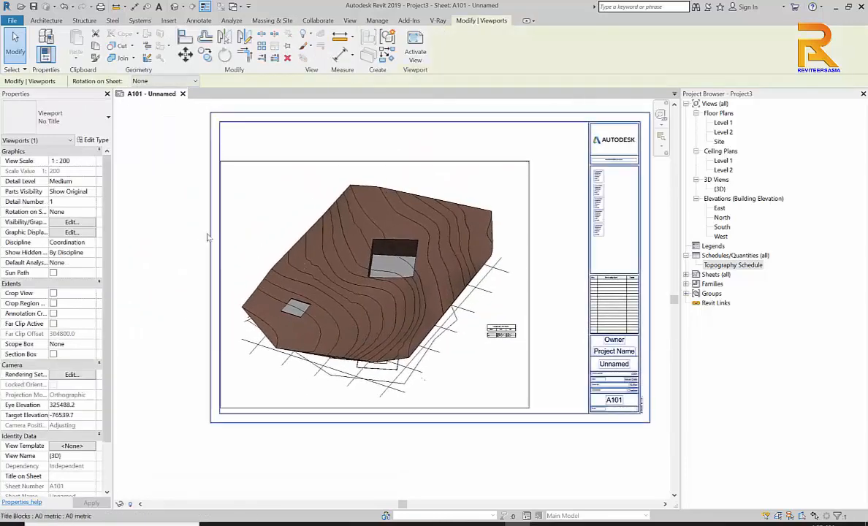
{"action": "left_click", "coordinate": [86, 160]}
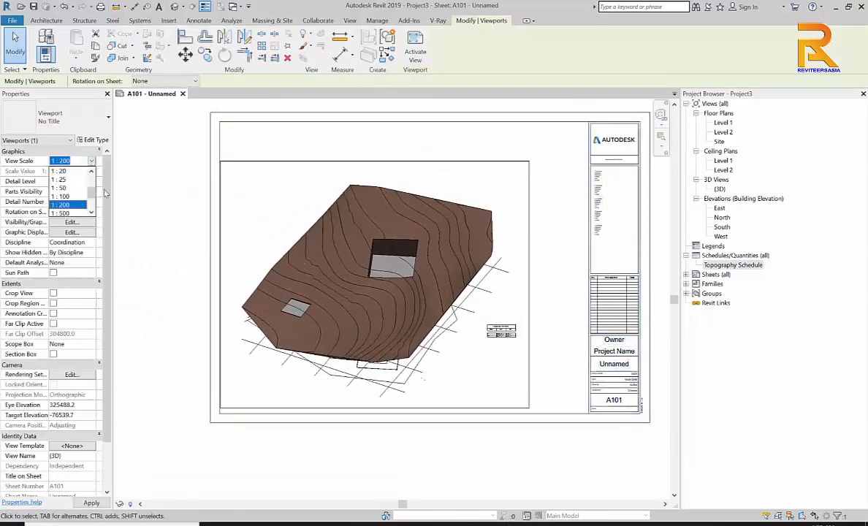
{"action": "left_click", "coordinate": [69, 198]}
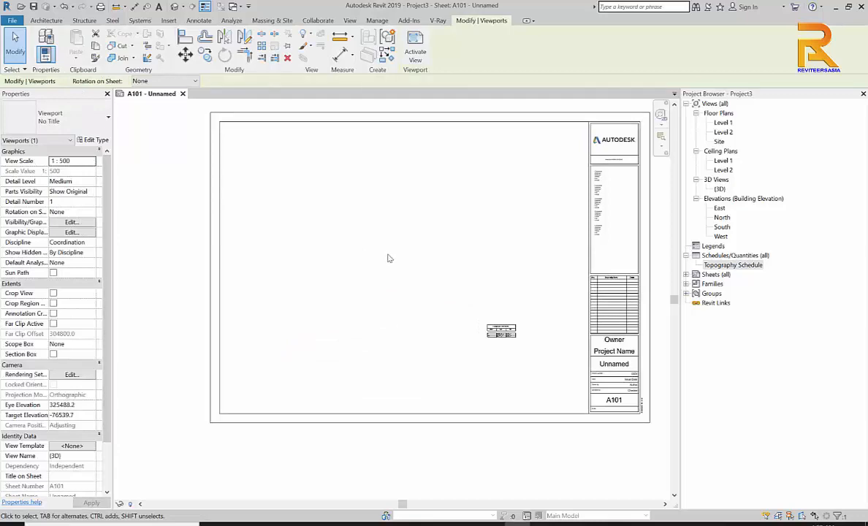
Move the rescaled 3D viewport back inside the sheet border, just beside the topography schedule
{"action": "left_click", "coordinate": [390, 259]}
{"action": "key", "text": "z"}
{"action": "key", "text": "a"}
{"action": "left_click", "coordinate": [172, 379]}
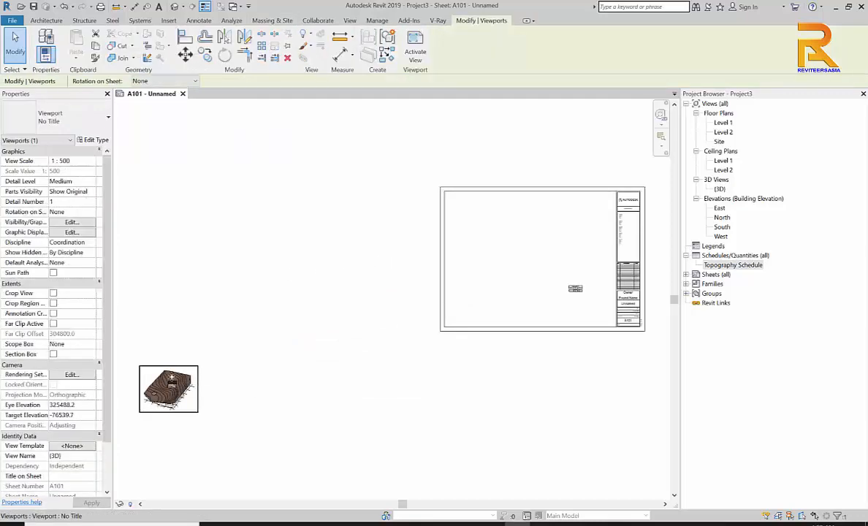
{"action": "left_click_drag", "start_coordinate": [171, 379], "coordinate": [541, 269]}
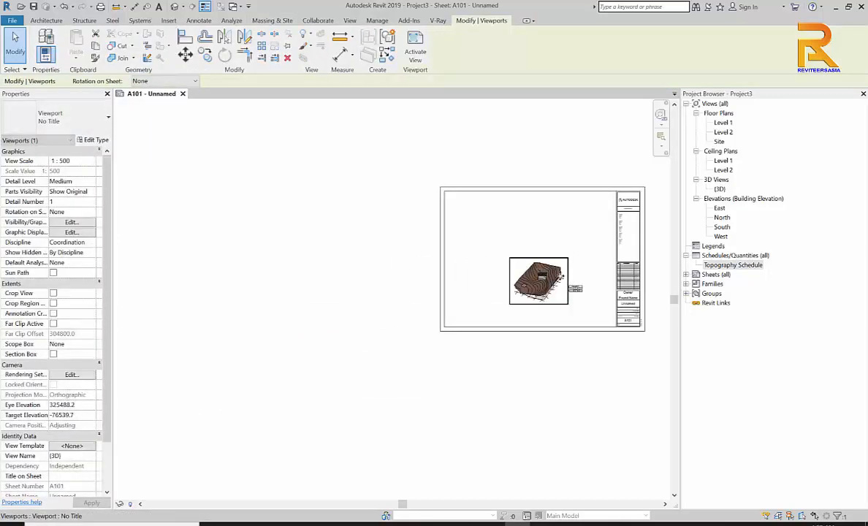
{"action": "scroll", "coordinate": [541, 270], "scroll_direction": "up", "scroll_amount": 4}
{"action": "key", "text": "Escape"}
{"action": "scroll", "coordinate": [547, 263], "scroll_direction": "down", "scroll_amount": 1}
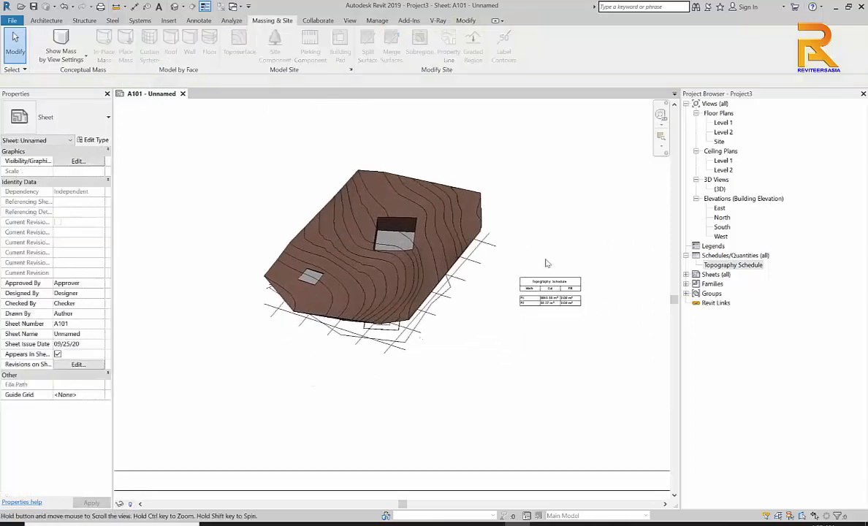
Move the topography schedule up on the sheet, level with the large pad opening in the terrain
{"action": "scroll", "coordinate": [545, 263], "scroll_direction": "up", "scroll_amount": 3}
{"action": "left_click", "coordinate": [541, 293]}
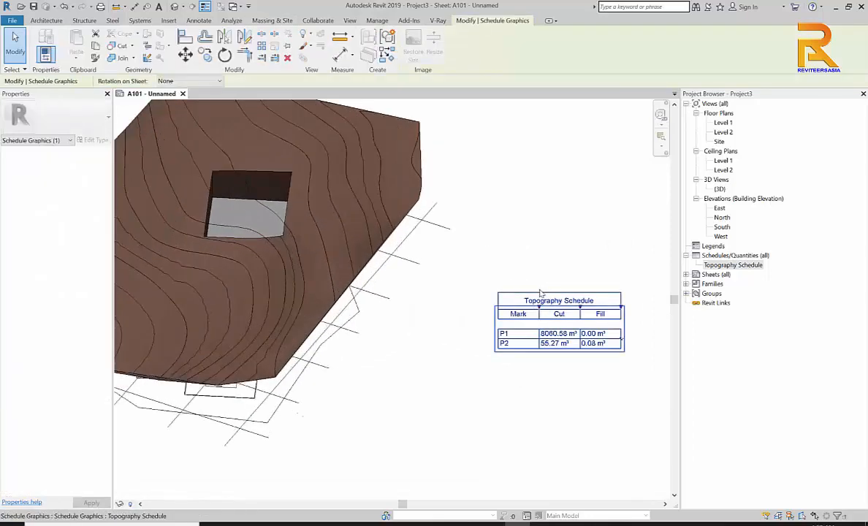
{"action": "left_click_drag", "start_coordinate": [524, 292], "coordinate": [505, 191]}
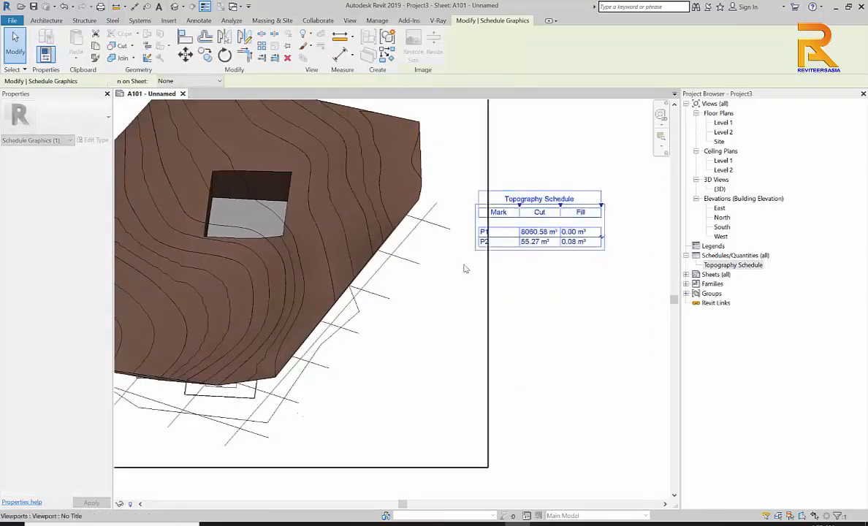
{"action": "left_click", "coordinate": [461, 267]}
{"action": "key", "text": "Escape"}
{"action": "scroll", "coordinate": [532, 291], "scroll_direction": "down", "scroll_amount": 3}
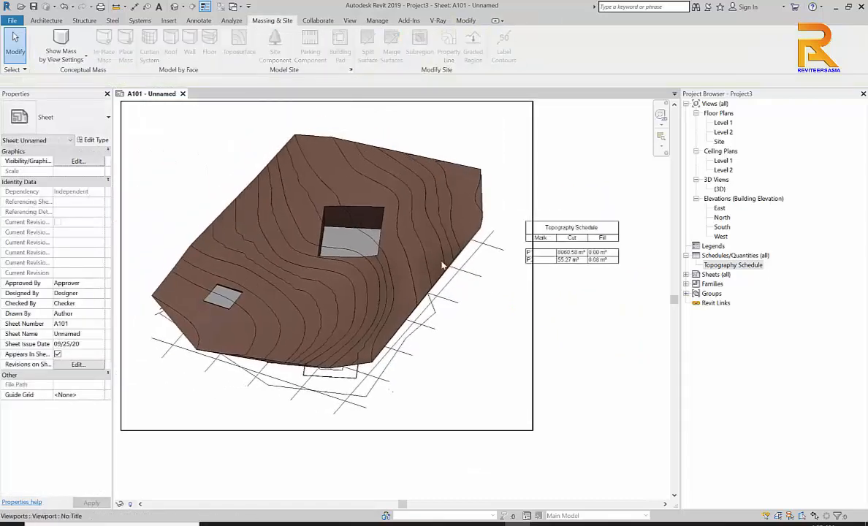
Examine the large pad in the terrain and the cut and fill volumes listed in the schedule
{"action": "scroll", "coordinate": [442, 259], "scroll_direction": "up", "scroll_amount": 4}
{"action": "middle_click_drag", "start_coordinate": [351, 252], "coordinate": [395, 285]}
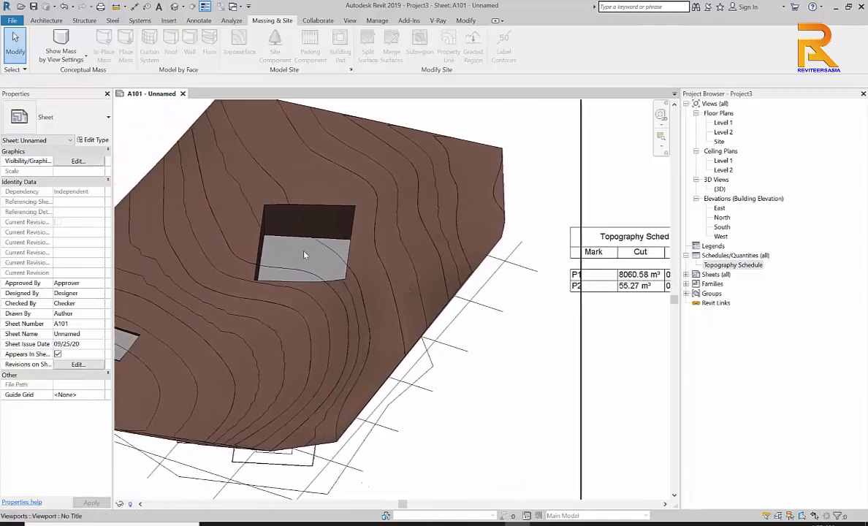
{"action": "scroll", "coordinate": [304, 254], "scroll_direction": "up", "scroll_amount": 1}
{"action": "scroll", "coordinate": [304, 254], "scroll_direction": "down", "scroll_amount": 1}
{"action": "middle_click_drag", "start_coordinate": [304, 252], "coordinate": [268, 253]}
{"action": "middle_click_drag", "start_coordinate": [558, 288], "coordinate": [480, 287]}
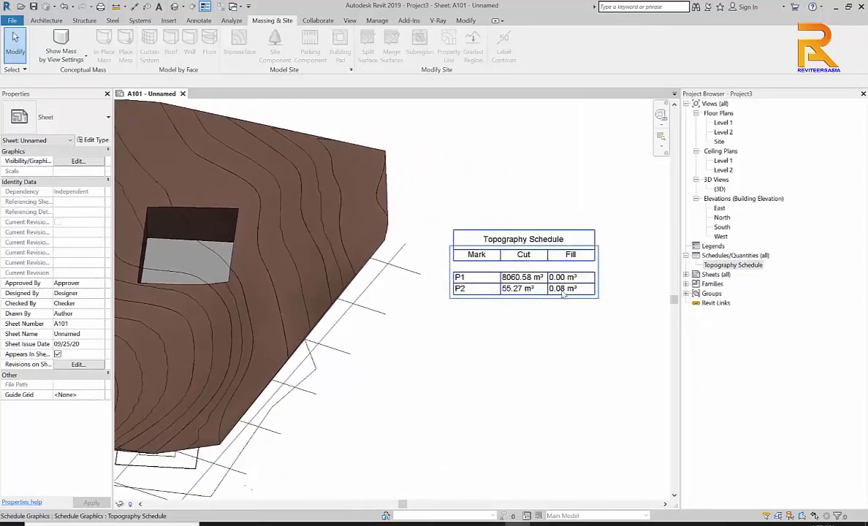
{"action": "scroll", "coordinate": [514, 282], "scroll_direction": "up", "scroll_amount": 3}
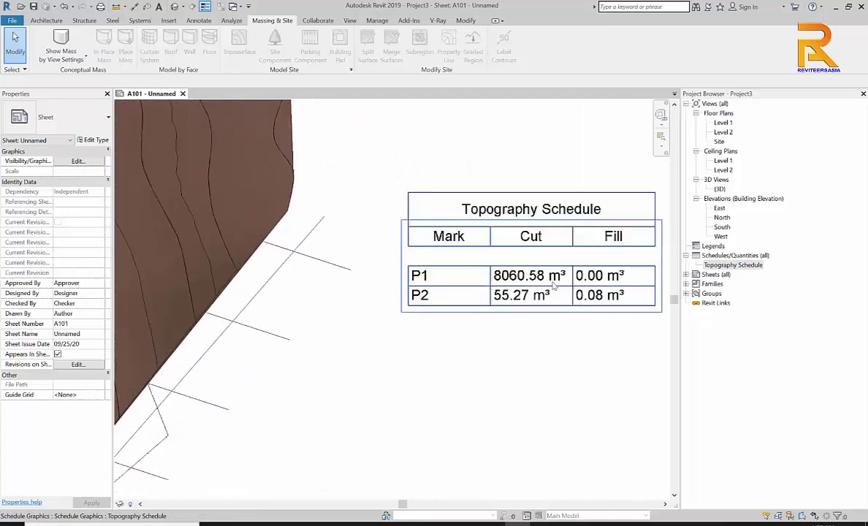
{"action": "scroll", "coordinate": [537, 282], "scroll_direction": "down", "scroll_amount": 3}
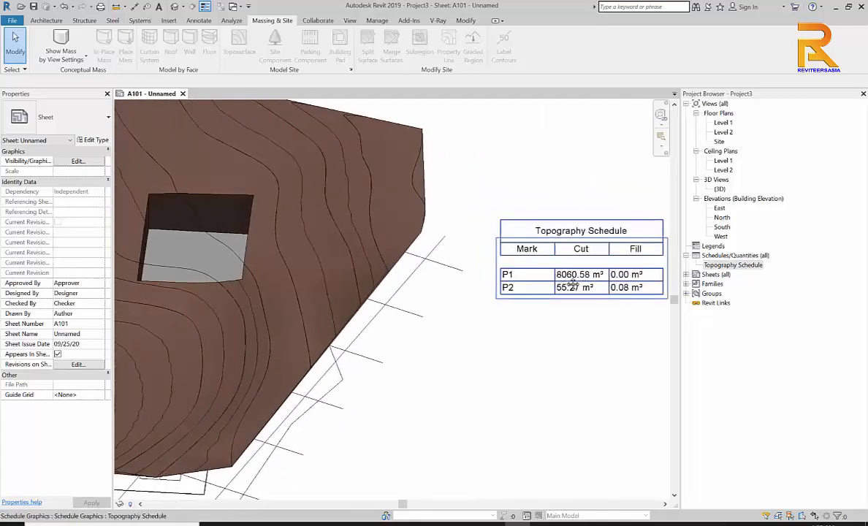
Activate the 3D view on the sheet so its model elements can be edited
{"action": "left_click", "coordinate": [174, 244]}
{"action": "right_click", "coordinate": [174, 244]}
{"action": "left_click", "coordinate": [214, 289]}
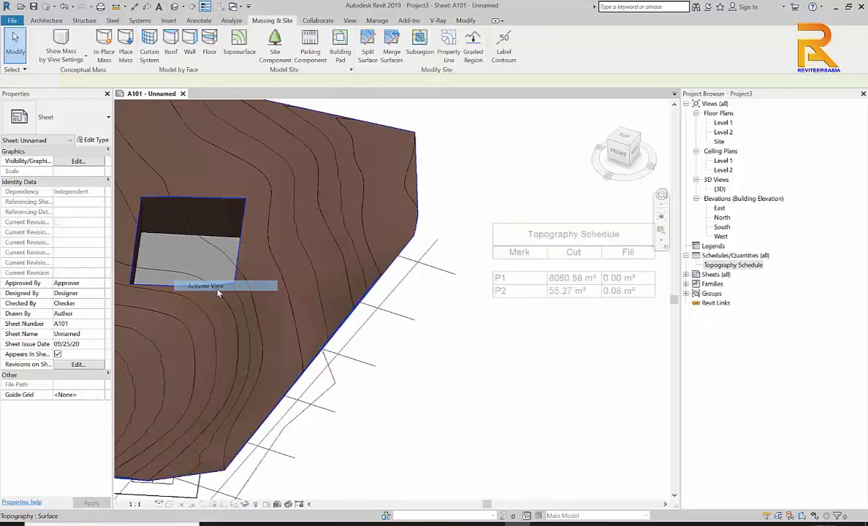
Set the large building pad's height offset from level to 13000
{"action": "left_click", "coordinate": [198, 260]}
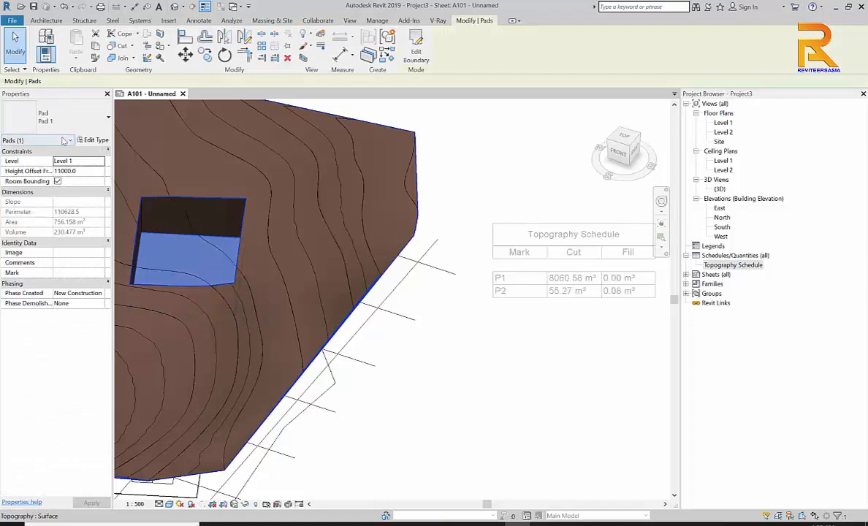
{"action": "middle_click_drag", "start_coordinate": [592, 400], "coordinate": [551, 399]}
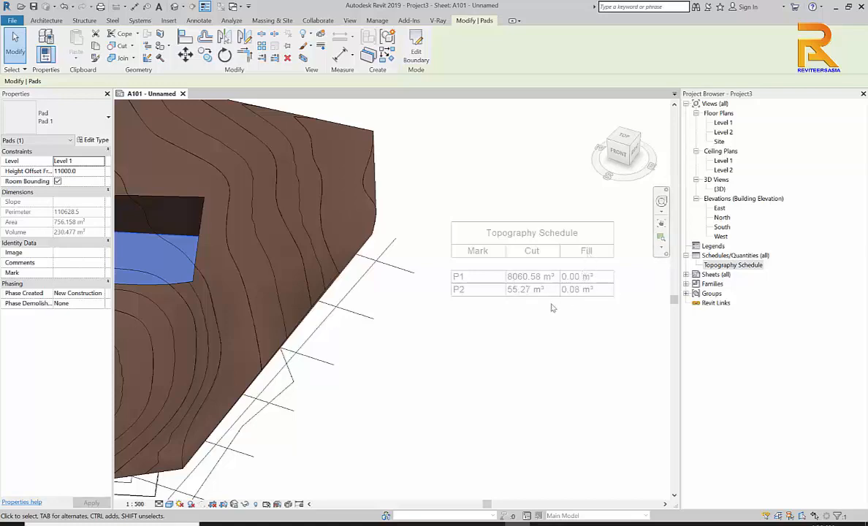
{"action": "middle_click_drag", "start_coordinate": [553, 308], "coordinate": [599, 310]}
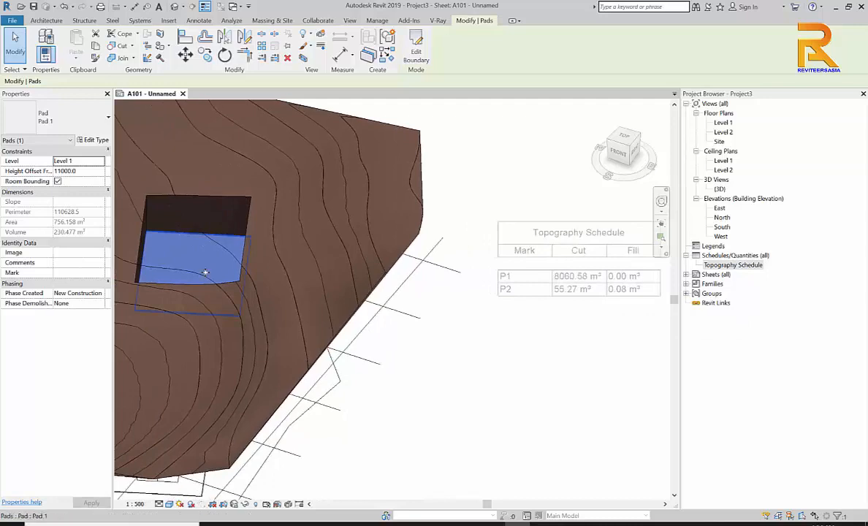
{"action": "left_click", "coordinate": [86, 171]}
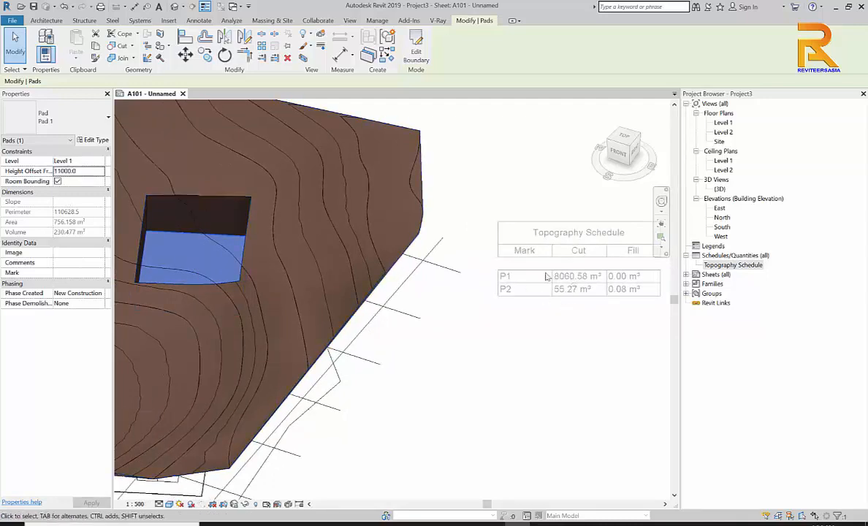
{"action": "left_click", "coordinate": [96, 171]}
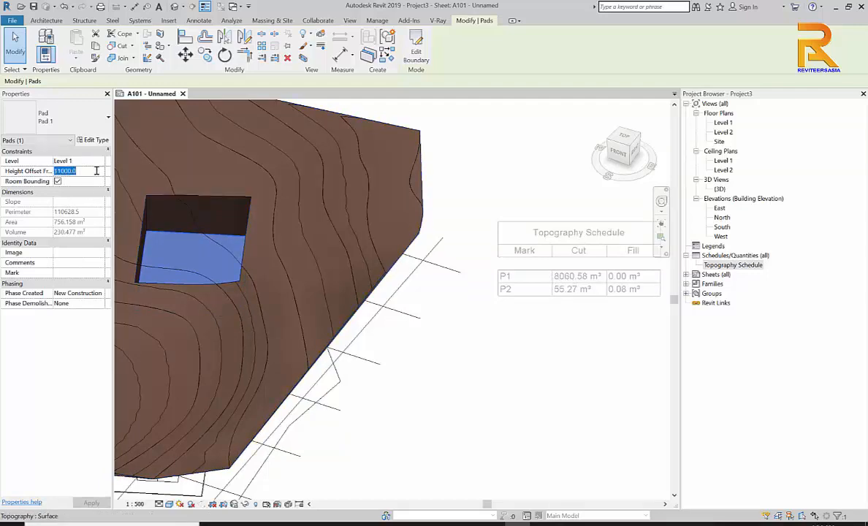
{"action": "type", "text": "130"}
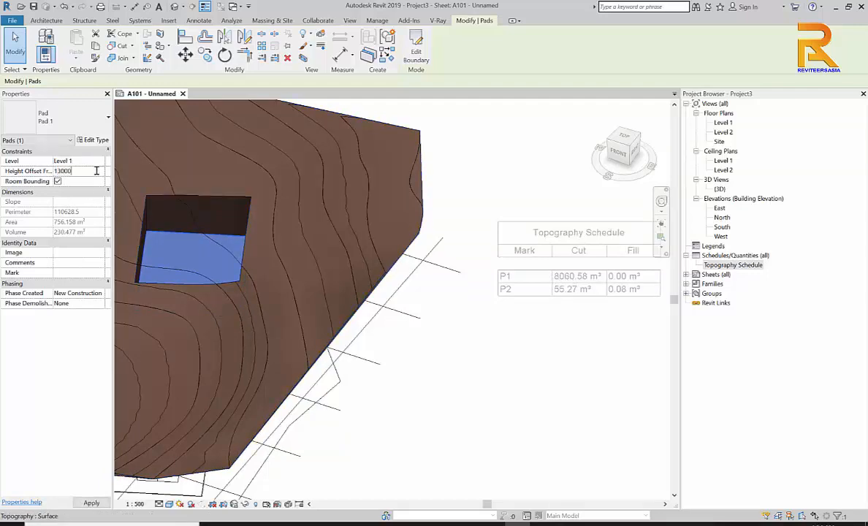
{"action": "type", "text": "00"}
{"action": "key", "text": "Return"}
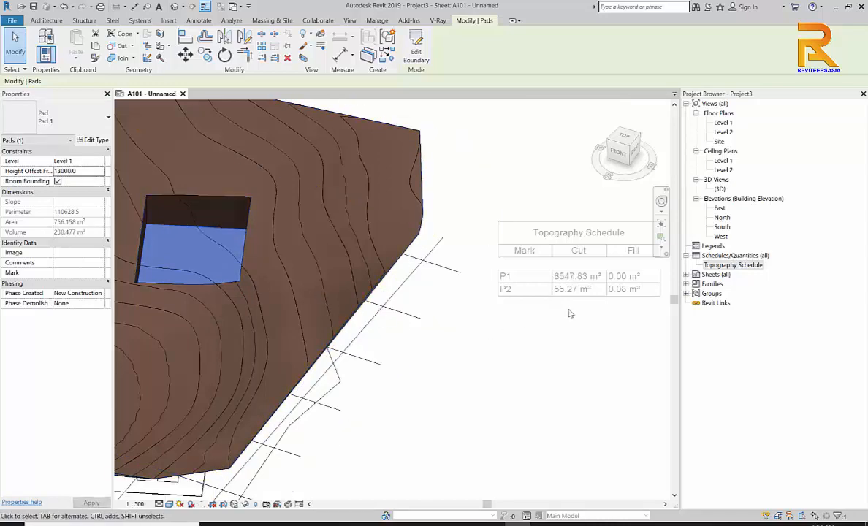
Compare the P1 and P2 cut and fill volumes in the topography schedule with the small pad in the terrain
{"action": "scroll", "coordinate": [571, 314], "scroll_direction": "up", "scroll_amount": 5}
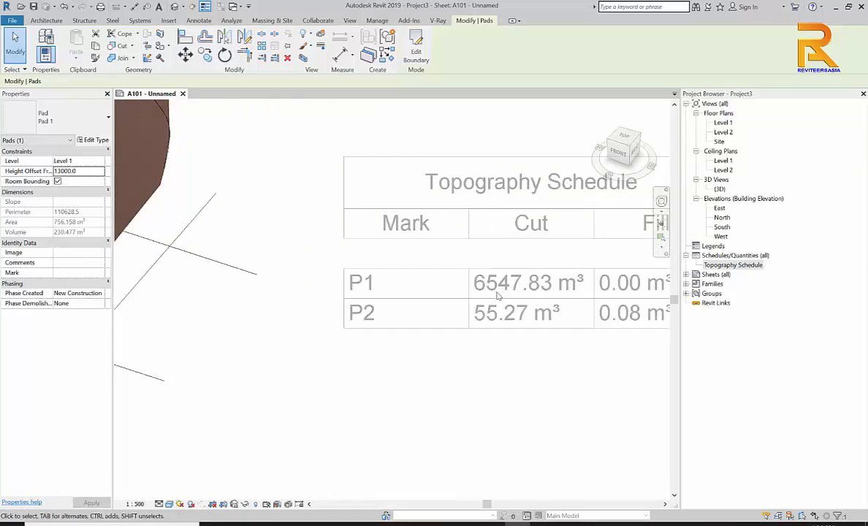
{"action": "scroll", "coordinate": [520, 295], "scroll_direction": "down", "scroll_amount": 5}
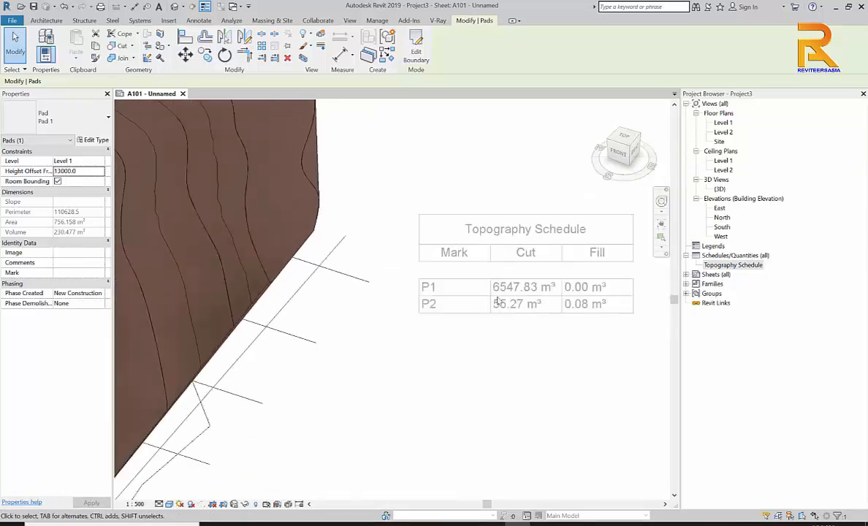
{"action": "scroll", "coordinate": [544, 291], "scroll_direction": "up", "scroll_amount": 5}
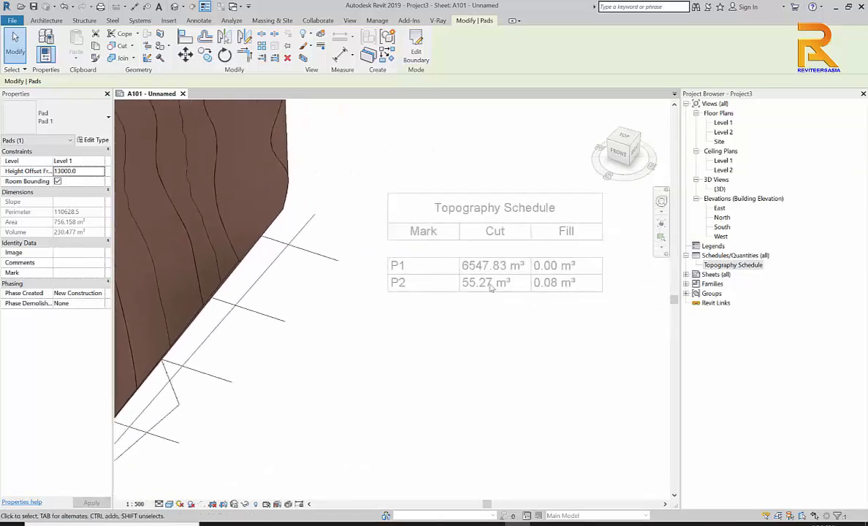
{"action": "middle_click_drag", "start_coordinate": [566, 291], "coordinate": [503, 320]}
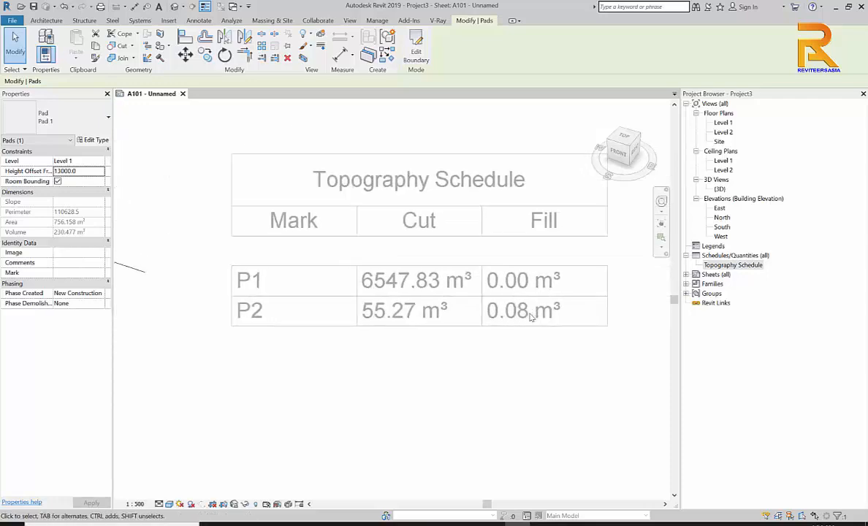
{"action": "scroll", "coordinate": [531, 315], "scroll_direction": "up", "scroll_amount": 3}
{"action": "scroll", "coordinate": [530, 317], "scroll_direction": "down", "scroll_amount": 5}
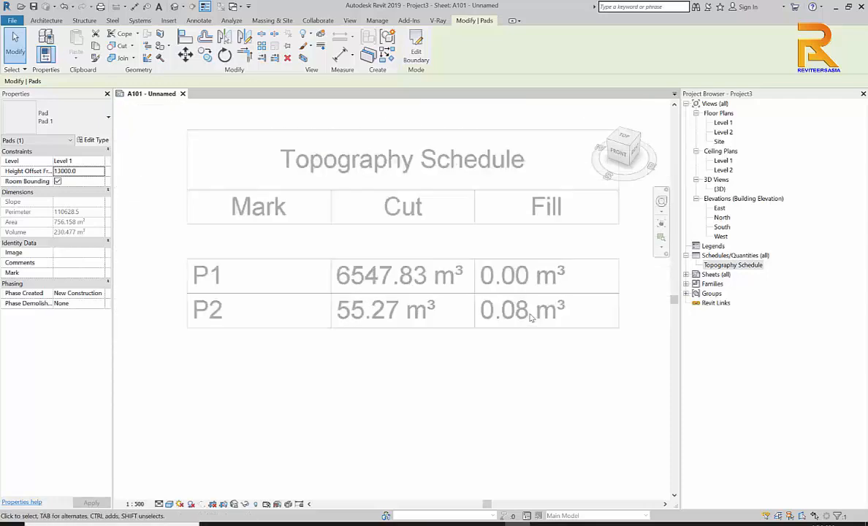
{"action": "mouse_move", "coordinate": [322, 388]}
{"action": "middle_mouse_down"}
{"action": "mouse_move", "coordinate": [521, 340]}
{"action": "mouse_move", "coordinate": [559, 383]}
{"action": "middle_mouse_up"}
{"action": "middle_click_drag", "start_coordinate": [270, 364], "coordinate": [393, 338]}
{"action": "scroll", "coordinate": [324, 351], "scroll_direction": "up", "scroll_amount": 2}
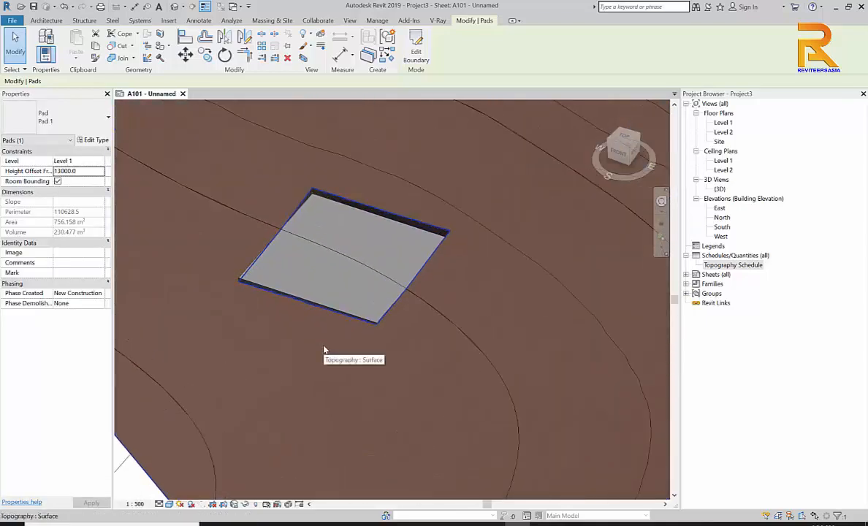
{"action": "scroll", "coordinate": [256, 304], "scroll_direction": "up", "scroll_amount": 5}
{"action": "key", "text": "Escape"}
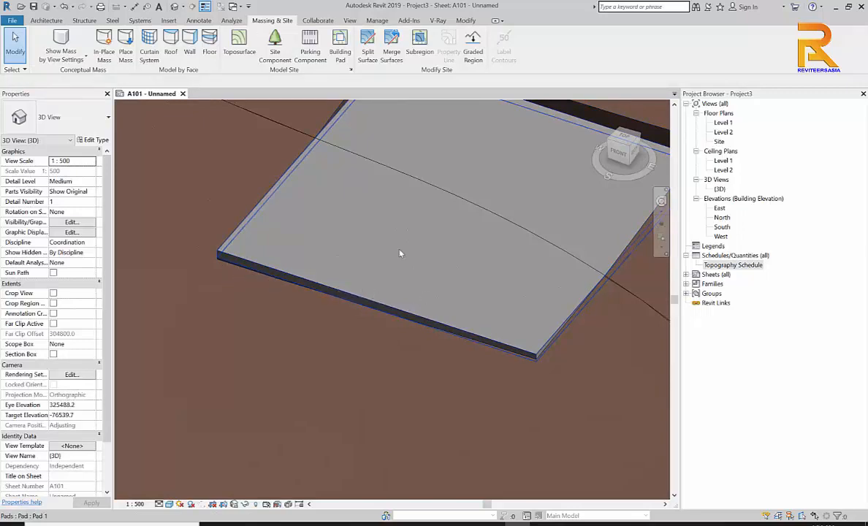
Set the small building pad's height offset from level to 12000
{"action": "scroll", "coordinate": [303, 207], "scroll_direction": "down", "scroll_amount": 5}
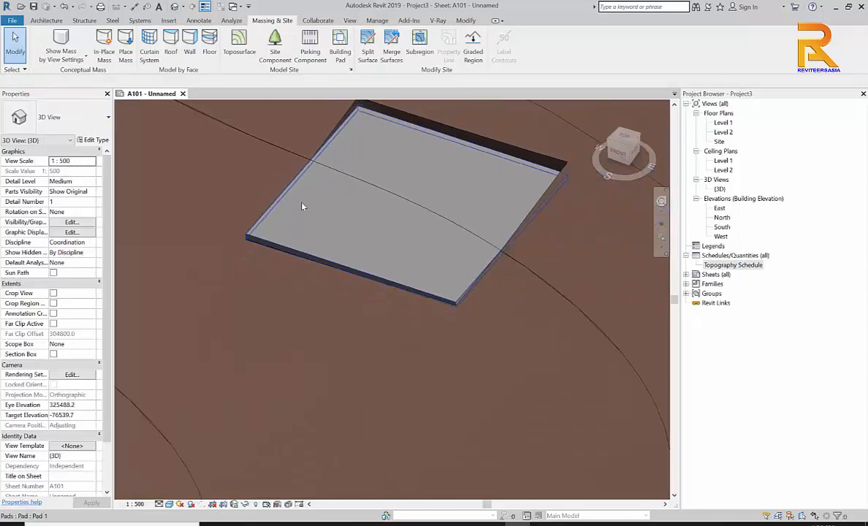
{"action": "scroll", "coordinate": [255, 234], "scroll_direction": "down", "scroll_amount": 2}
{"action": "scroll", "coordinate": [258, 234], "scroll_direction": "up", "scroll_amount": 4}
{"action": "left_click", "coordinate": [268, 232]}
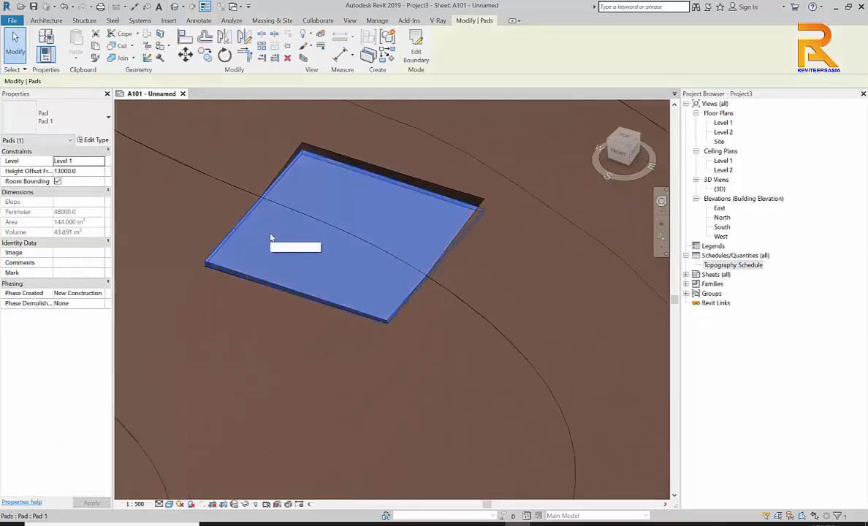
{"action": "left_click", "coordinate": [87, 171]}
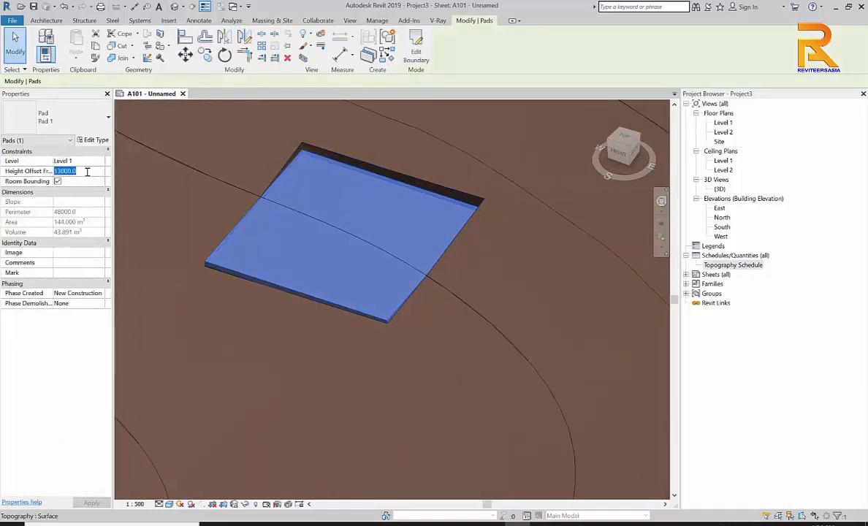
{"action": "type", "text": "12"}
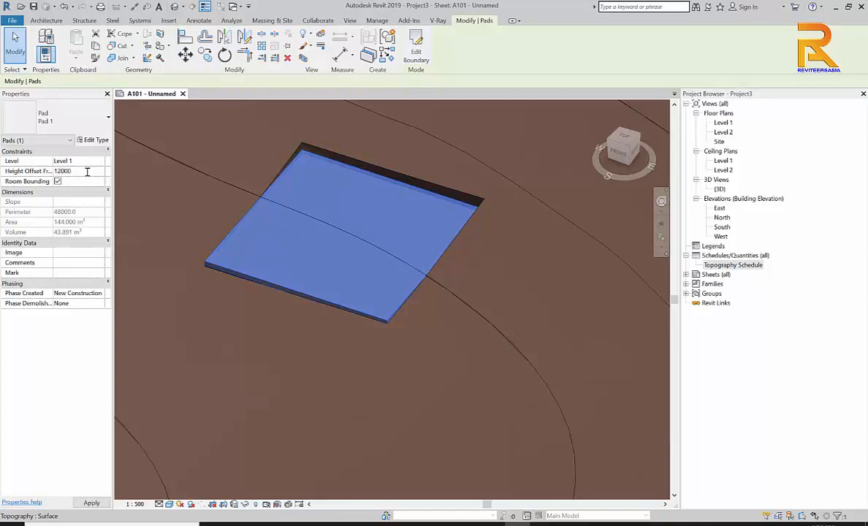
{"action": "type", "text": "000"}
{"action": "left_click", "coordinate": [231, 347]}
{"action": "key", "text": "Escape"}
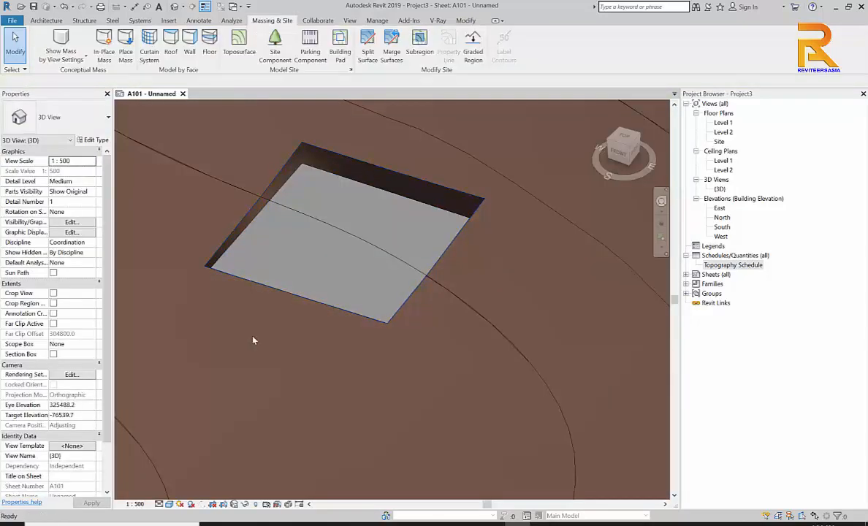
Check the small pad's cut and fill volumes in the topography schedule on the sheet
{"action": "scroll", "coordinate": [210, 302], "scroll_direction": "down", "scroll_amount": 5}
{"action": "middle_click_drag", "start_coordinate": [388, 315], "coordinate": [215, 336]}
{"action": "mouse_move", "coordinate": [412, 340]}
{"action": "middle_mouse_down"}
{"action": "mouse_move", "coordinate": [620, 375]}
{"action": "mouse_move", "coordinate": [329, 346]}
{"action": "middle_mouse_up"}
{"action": "middle_click_drag", "start_coordinate": [468, 358], "coordinate": [251, 352]}
{"action": "middle_click_drag", "start_coordinate": [549, 357], "coordinate": [429, 389]}
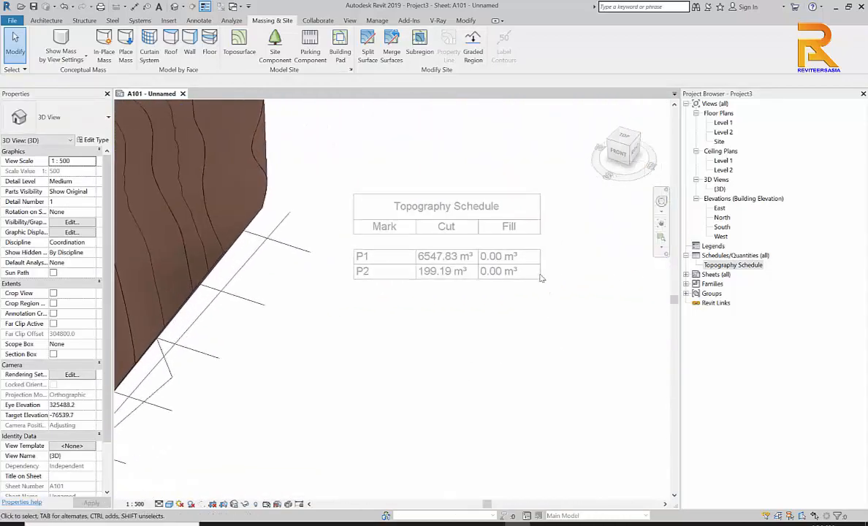
{"action": "scroll", "coordinate": [542, 278], "scroll_direction": "up", "scroll_amount": 3}
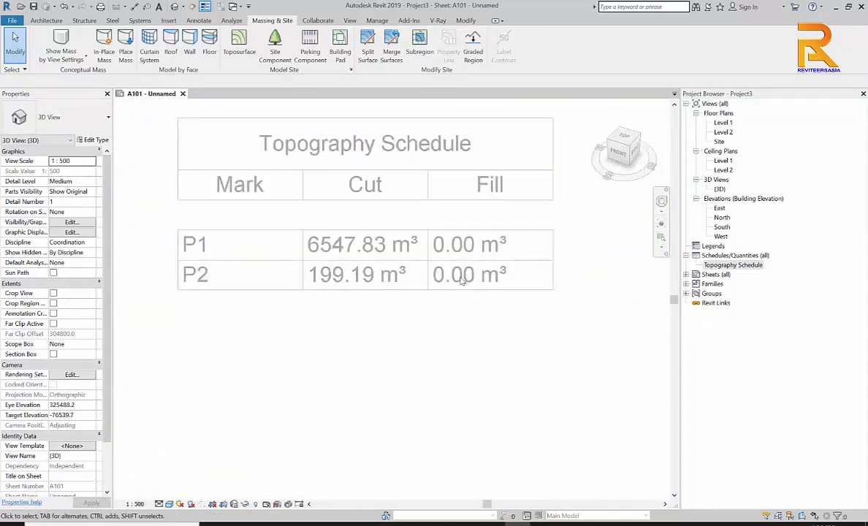
{"action": "scroll", "coordinate": [462, 281], "scroll_direction": "down", "scroll_amount": 4}
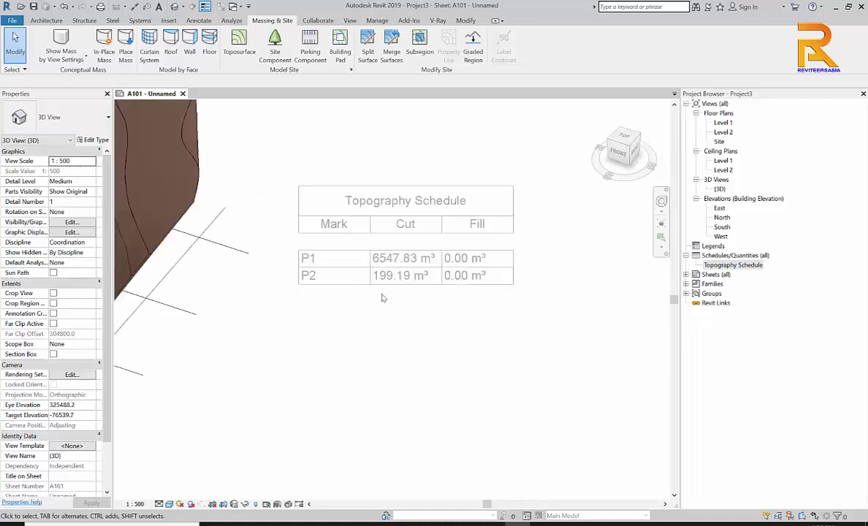
Raise the small building pad by increasing its height offset from Level 1
{"action": "middle_click_drag", "start_coordinate": [209, 313], "coordinate": [478, 321]}
{"action": "scroll", "coordinate": [478, 322], "scroll_direction": "down", "scroll_amount": 3}
{"action": "middle_click_drag", "start_coordinate": [413, 327], "coordinate": [584, 320]}
{"action": "scroll", "coordinate": [165, 358], "scroll_direction": "up", "scroll_amount": 2}
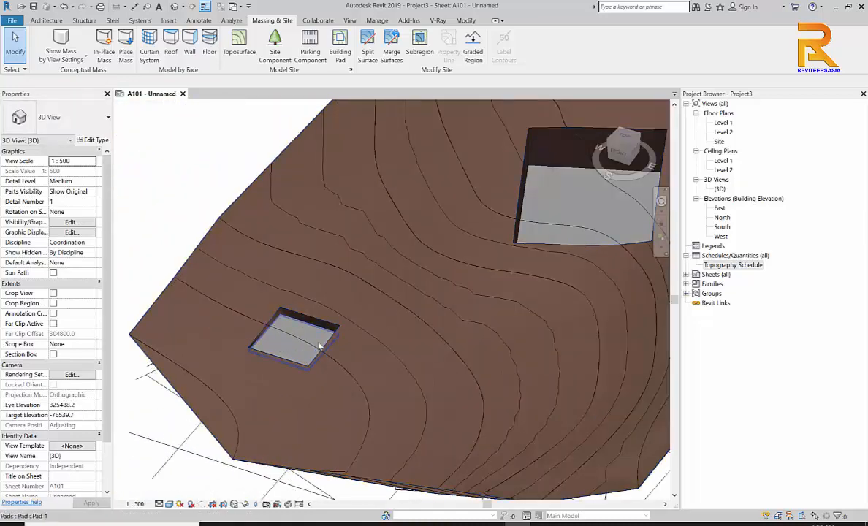
{"action": "left_click", "coordinate": [297, 342]}
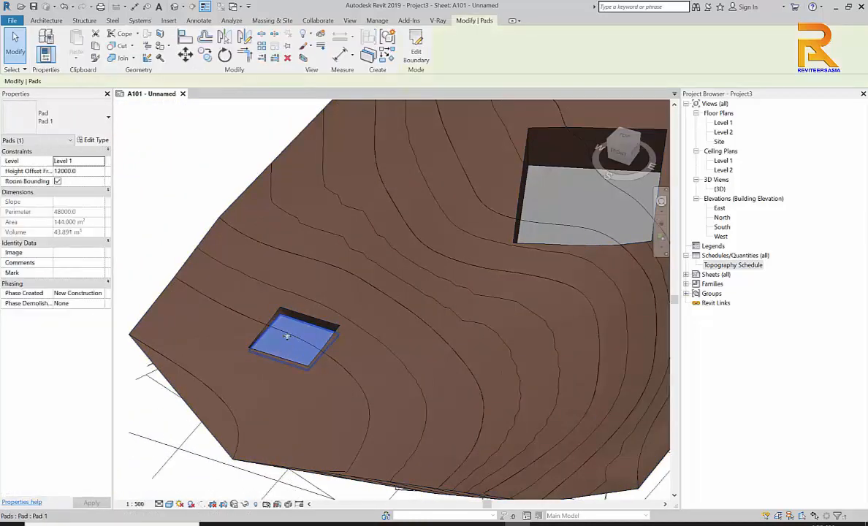
{"action": "left_click", "coordinate": [76, 171]}
{"action": "double_click", "coordinate": [76, 171]}
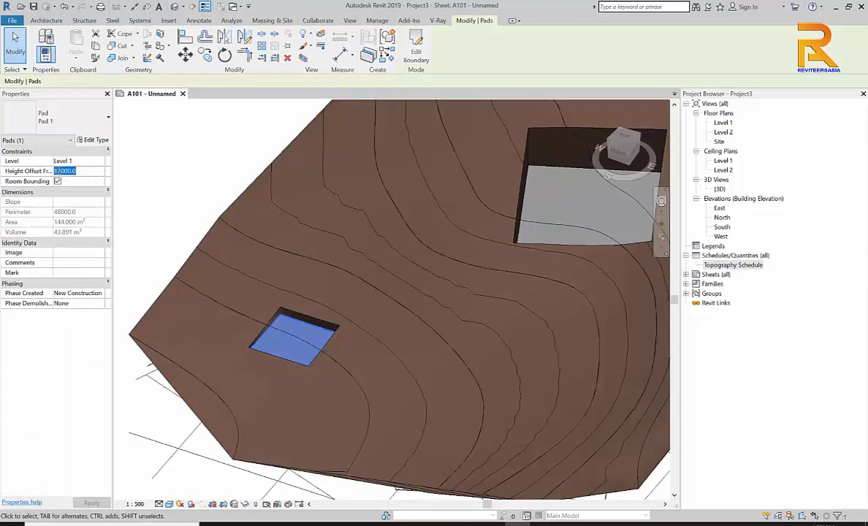
{"action": "type", "text": "15"}
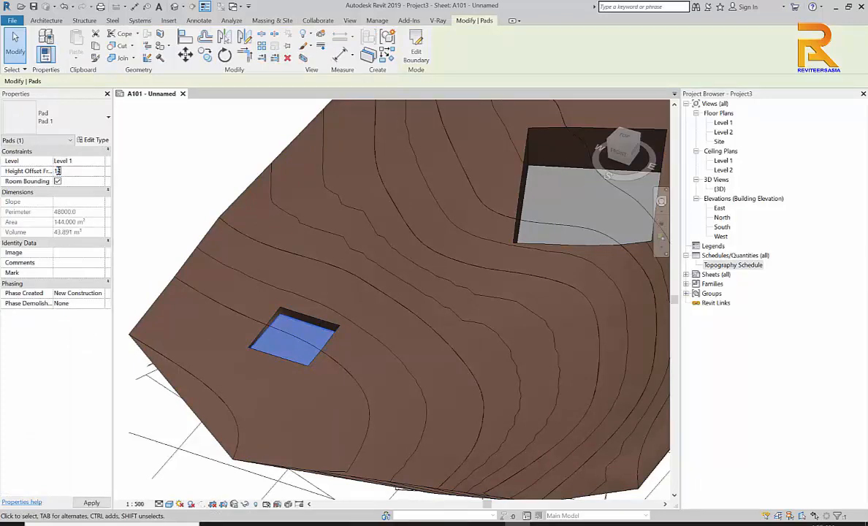
{"action": "left_click", "coordinate": [172, 144]}
Review the P2 cut and fill volumes in the topography schedule and inspect both pads in the terrain
{"action": "scroll", "coordinate": [179, 145], "scroll_direction": "down", "scroll_amount": 3}
{"action": "middle_click_drag", "start_coordinate": [286, 227], "coordinate": [40, 258]}
{"action": "middle_click_drag", "start_coordinate": [351, 268], "coordinate": [277, 283]}
{"action": "scroll", "coordinate": [308, 250], "scroll_direction": "up", "scroll_amount": 3}
{"action": "middle_click_drag", "start_coordinate": [322, 258], "coordinate": [323, 282]}
{"action": "scroll", "coordinate": [319, 269], "scroll_direction": "up", "scroll_amount": 4}
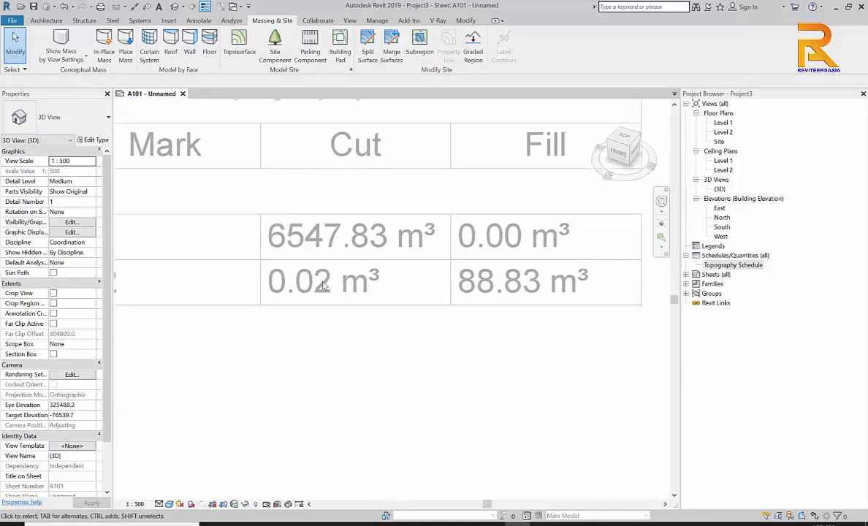
{"action": "scroll", "coordinate": [324, 285], "scroll_direction": "down", "scroll_amount": 1}
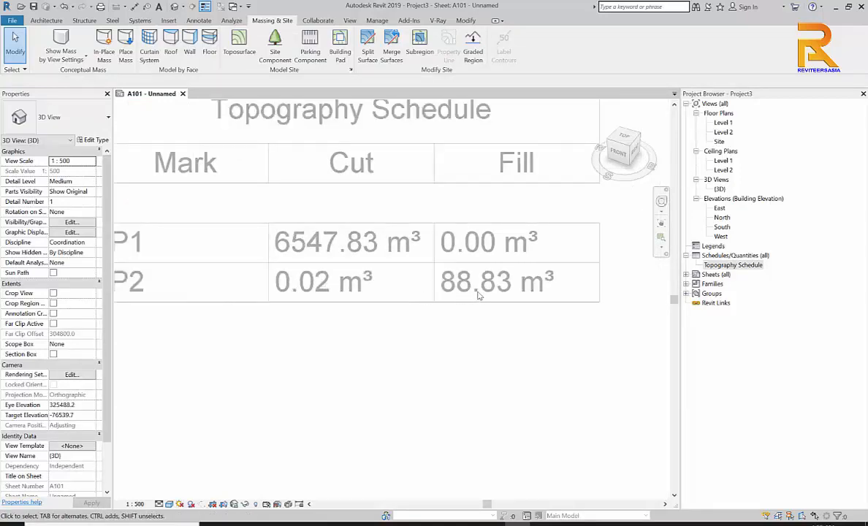
{"action": "scroll", "coordinate": [493, 289], "scroll_direction": "down", "scroll_amount": 3}
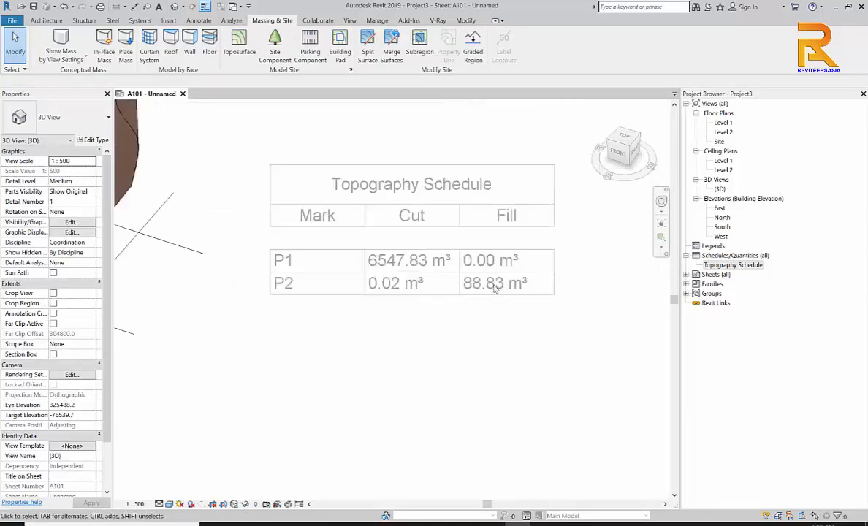
{"action": "scroll", "coordinate": [494, 288], "scroll_direction": "down", "scroll_amount": 5}
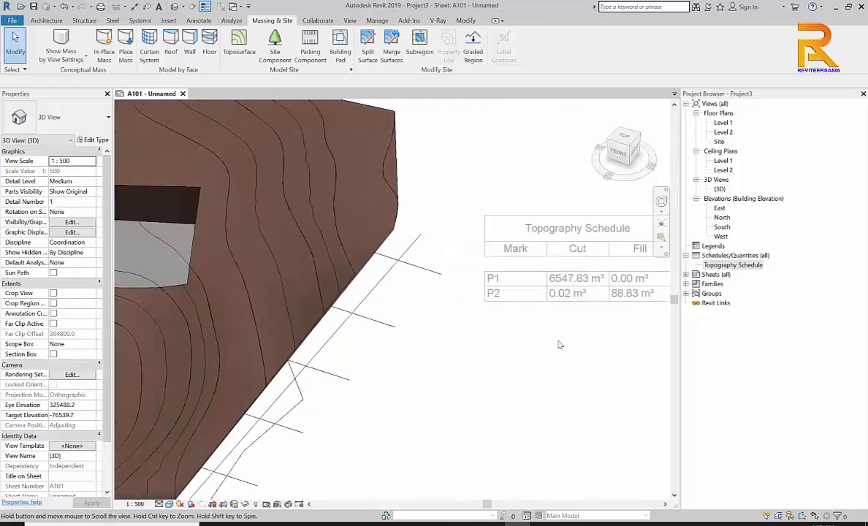
{"action": "middle_click_drag", "start_coordinate": [501, 357], "coordinate": [536, 366]}
{"action": "double_click", "coordinate": [510, 354]}
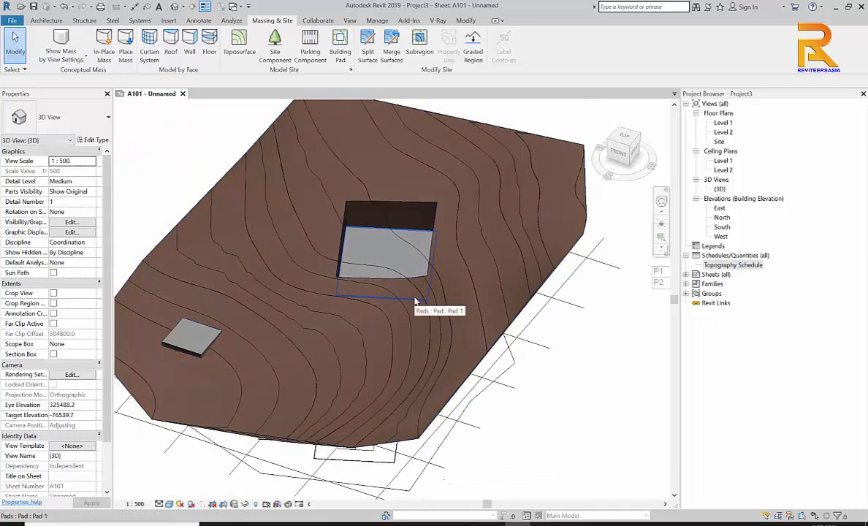
{"action": "middle_click_drag", "start_coordinate": [414, 301], "coordinate": [355, 298], "text": "shift"}
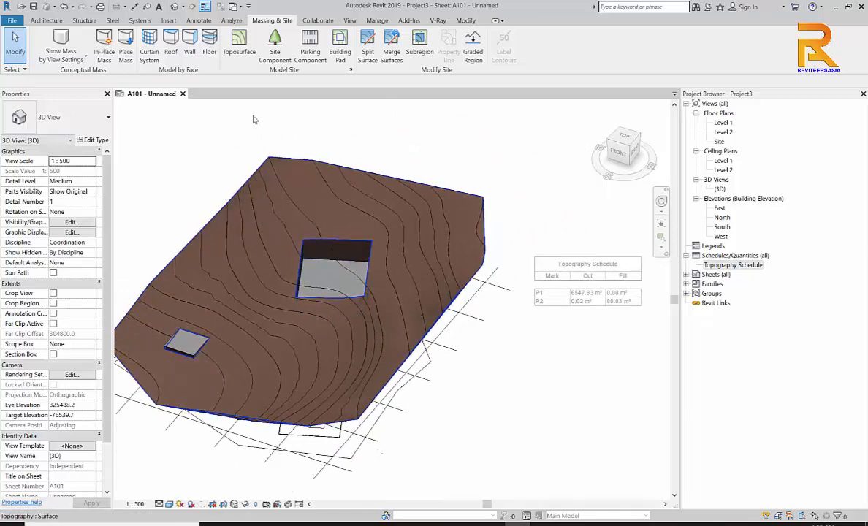
Open the Site floor plan
{"action": "double_click", "coordinate": [719, 141]}
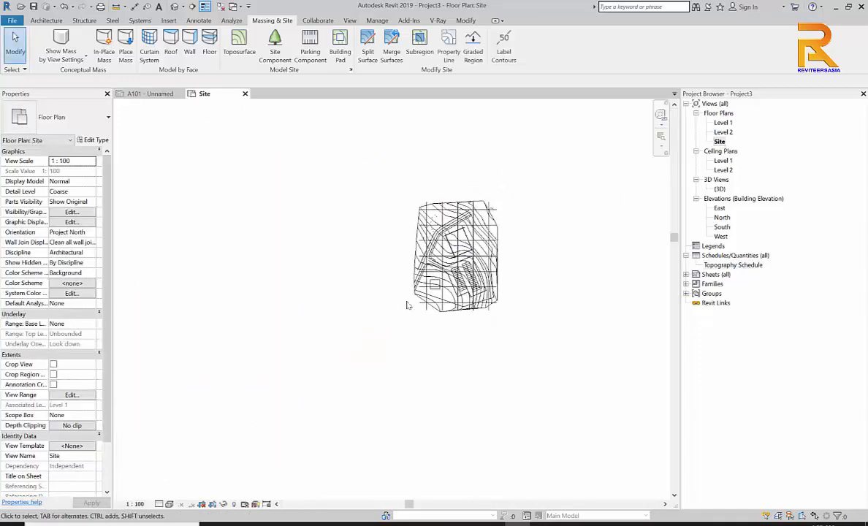
{"action": "scroll", "coordinate": [467, 281], "scroll_direction": "up", "scroll_amount": 5}
{"action": "middle_click_drag", "start_coordinate": [460, 270], "coordinate": [506, 263]}
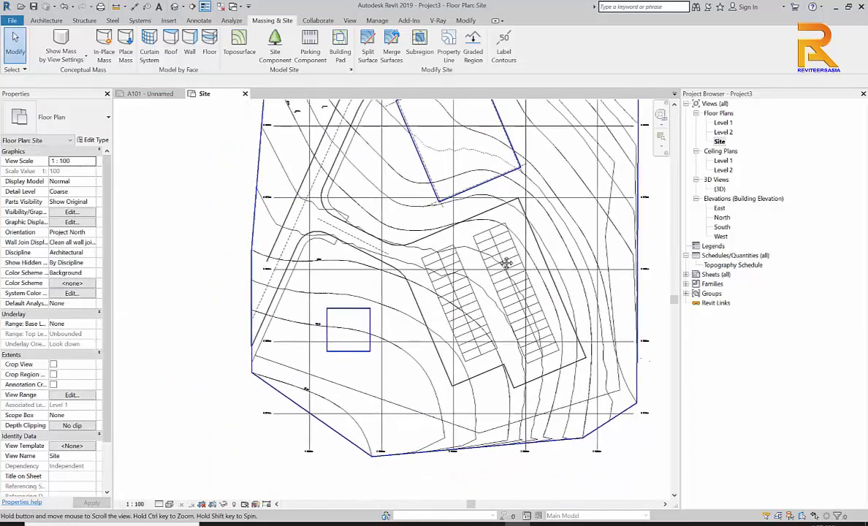
{"action": "scroll", "coordinate": [438, 331], "scroll_direction": "up", "scroll_amount": 1}
{"action": "middle_click_drag", "start_coordinate": [444, 333], "coordinate": [397, 325]}
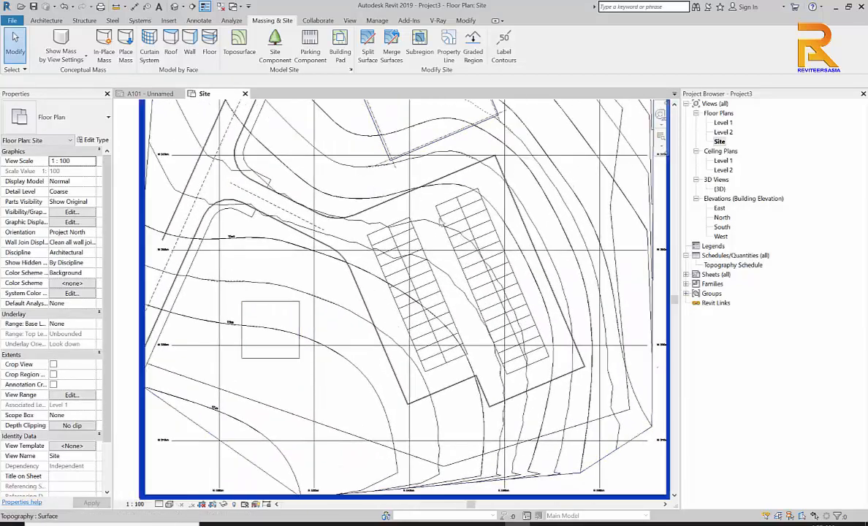
{"action": "middle_click_drag", "start_coordinate": [398, 219], "coordinate": [400, 182]}
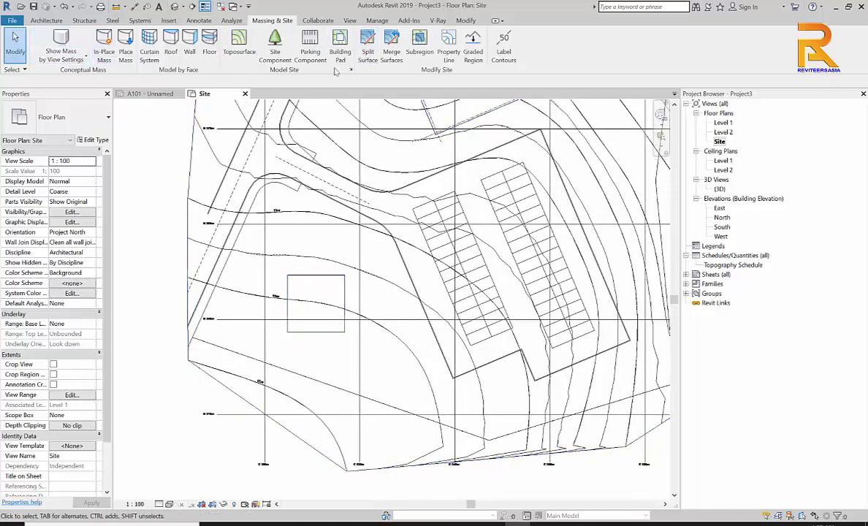
Start a building pad and sketch an open L-shaped boundary south of the small square pad, about 25 m by 18 m overall
{"action": "left_click", "coordinate": [339, 45]}
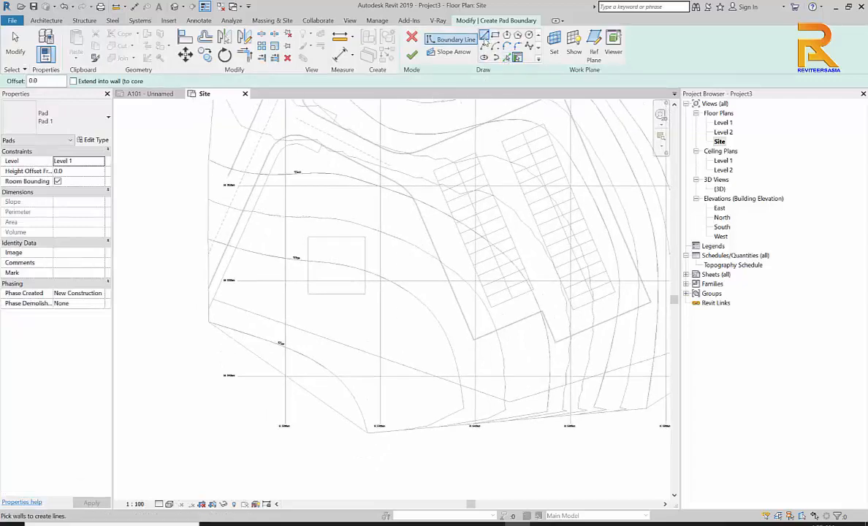
{"action": "left_click", "coordinate": [484, 34]}
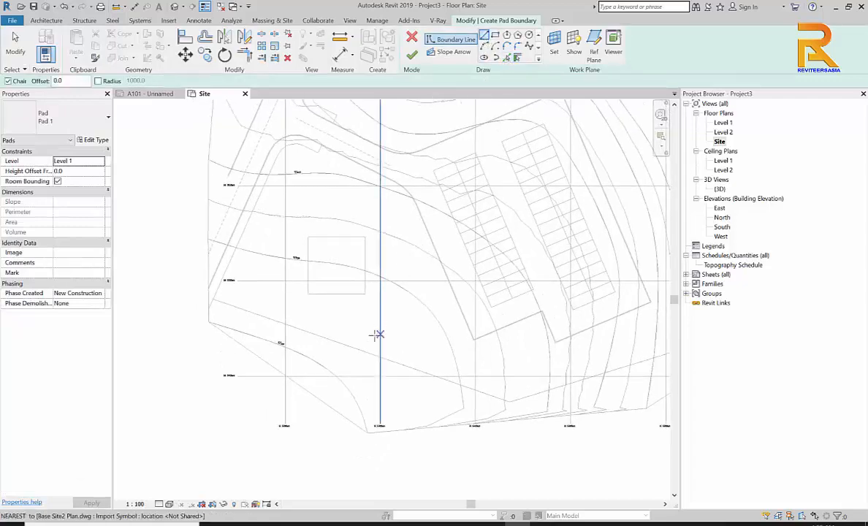
{"action": "left_click", "coordinate": [411, 318]}
{"action": "left_click", "coordinate": [411, 347]}
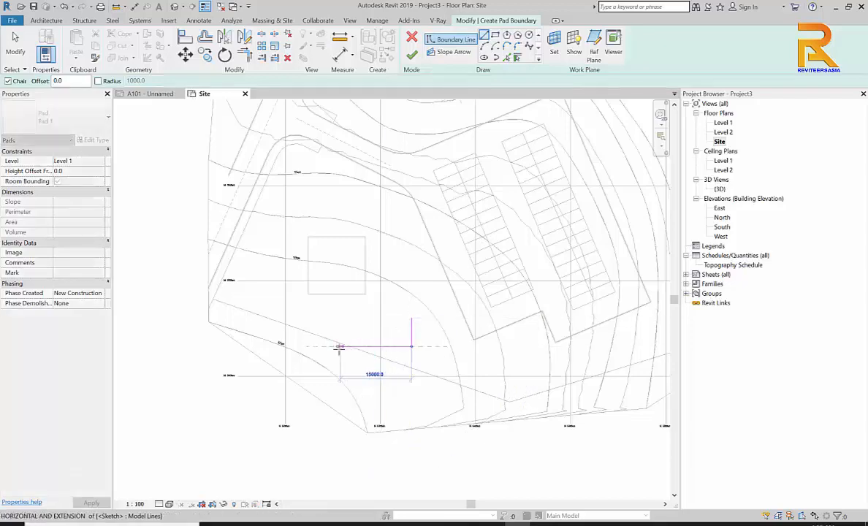
{"action": "left_click", "coordinate": [322, 347]}
{"action": "left_click", "coordinate": [322, 384]}
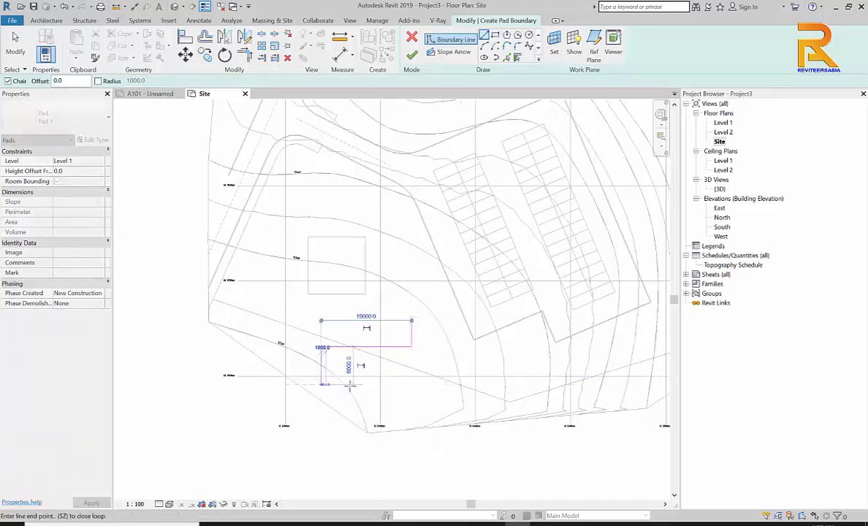
{"action": "left_click", "coordinate": [440, 386]}
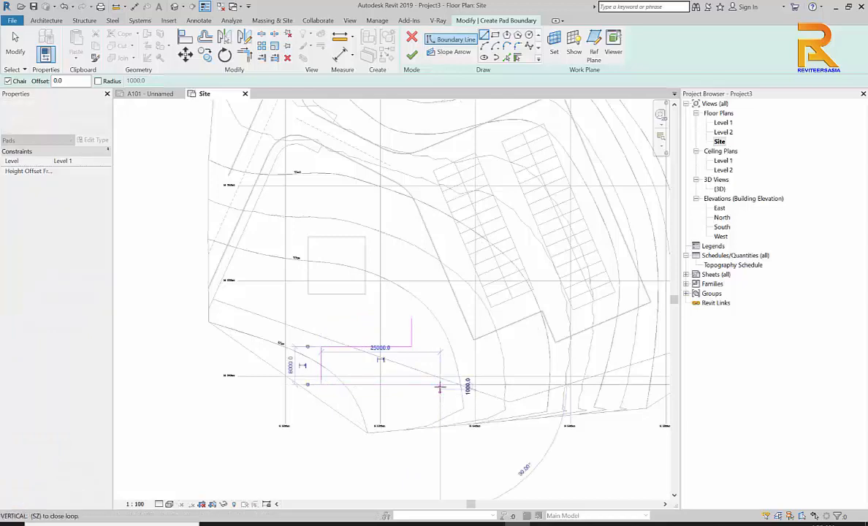
{"action": "left_click", "coordinate": [440, 298]}
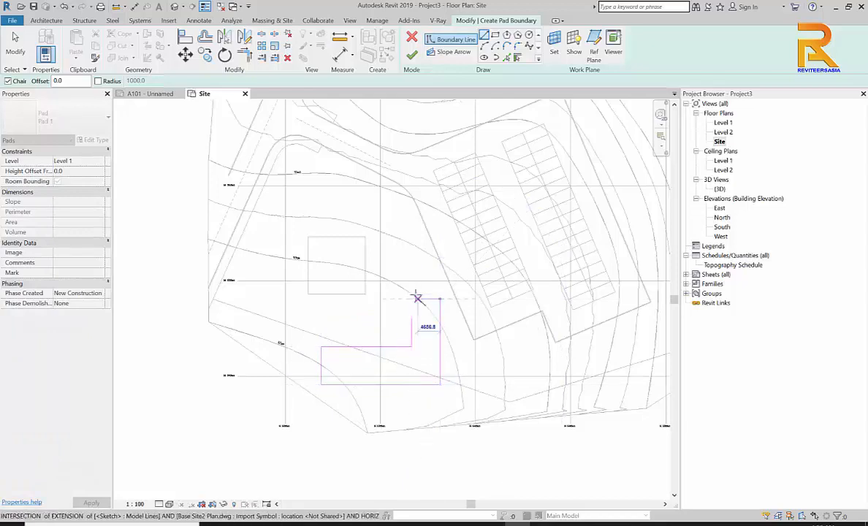
{"action": "left_click", "coordinate": [412, 298]}
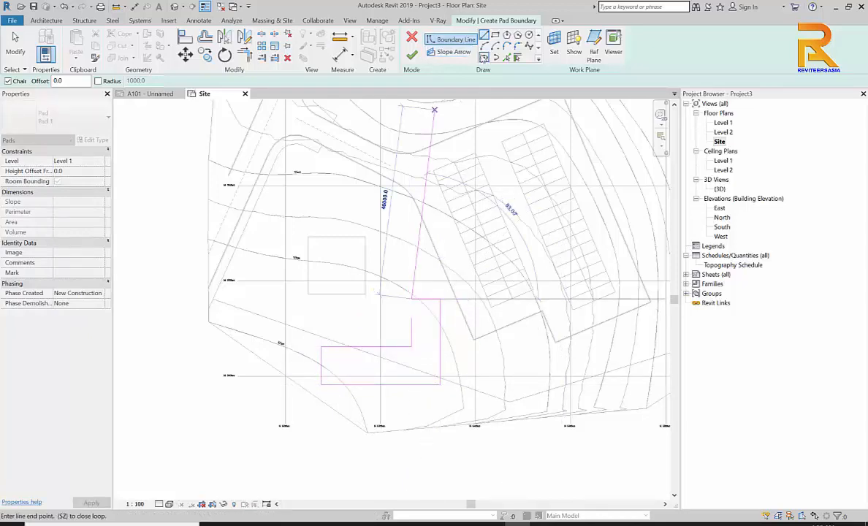
Trim the open inner corner to close the L-shaped boundary, and finish the pad with a height offset of 9000 from Level 1
{"action": "left_click", "coordinate": [412, 319]}
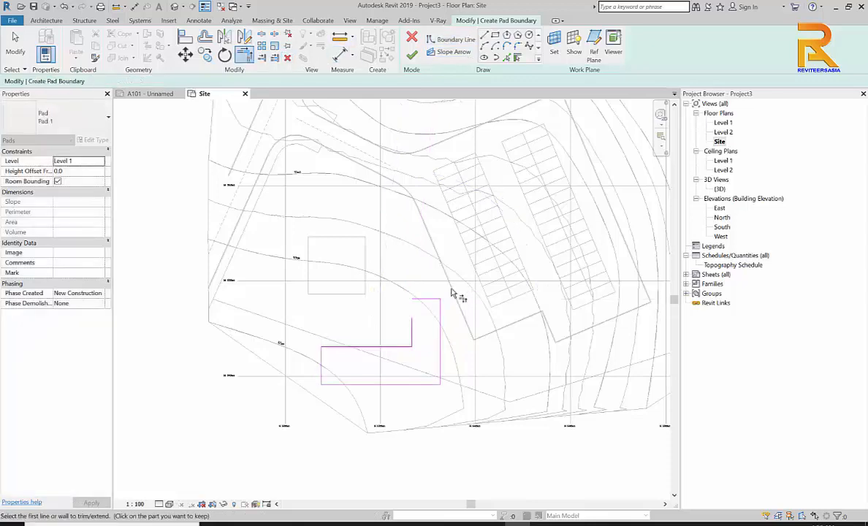
{"action": "key", "text": "Escape"}
{"action": "key", "text": "Escape"}
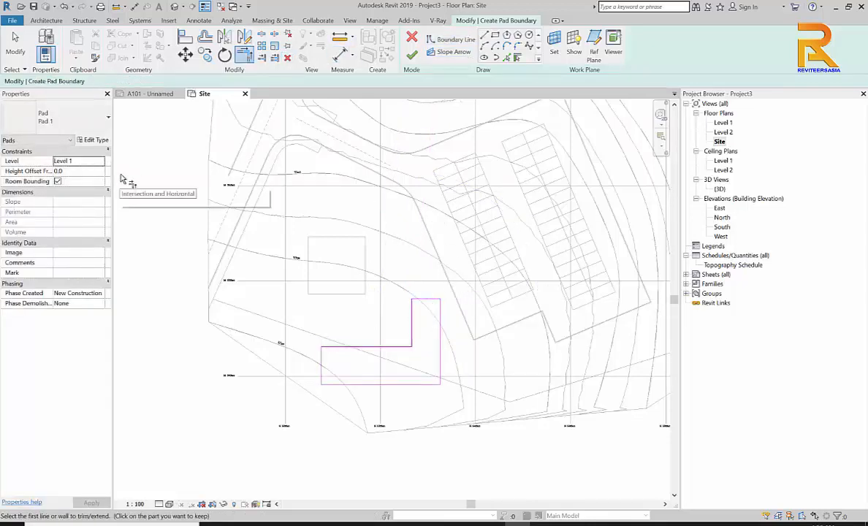
{"action": "left_click", "coordinate": [81, 171]}
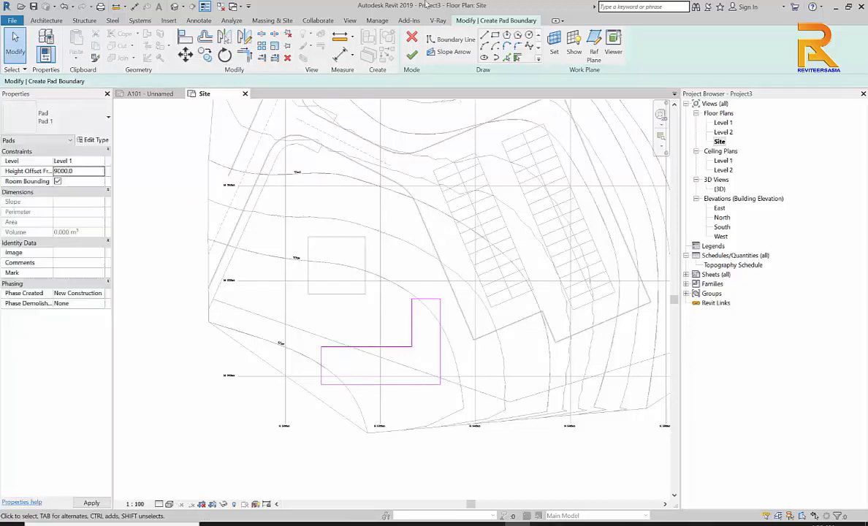
{"action": "left_click", "coordinate": [412, 55]}
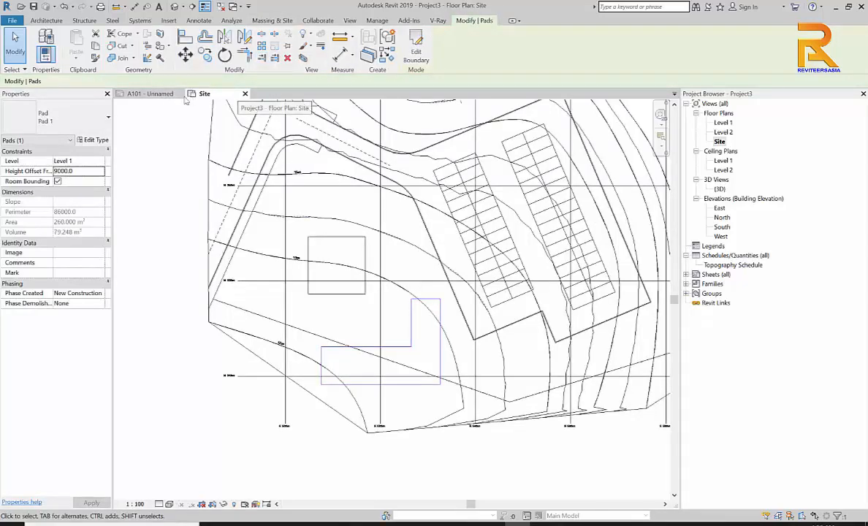
Open sheet A101 and inspect the new L-shaped pad in the terrain and the topography schedule rows
{"action": "left_click", "coordinate": [150, 94]}
{"action": "key", "text": "Escape"}
{"action": "scroll", "coordinate": [313, 292], "scroll_direction": "up", "scroll_amount": 5}
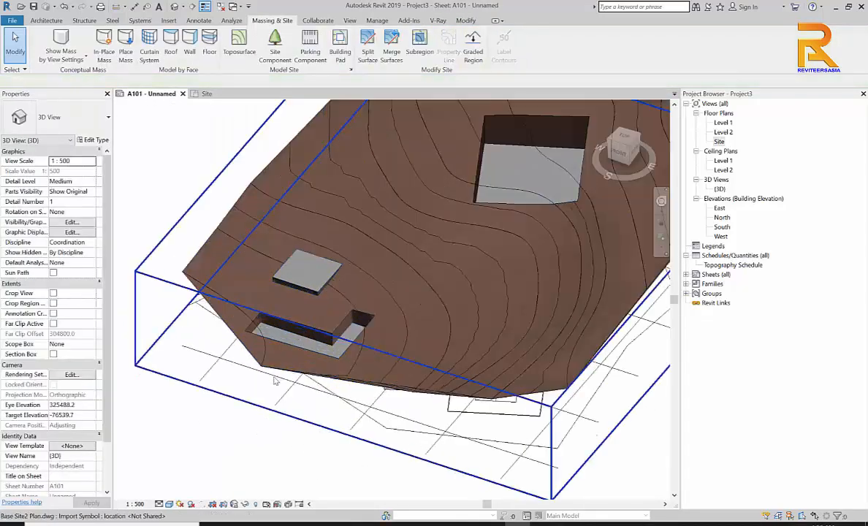
{"action": "scroll", "coordinate": [313, 317], "scroll_direction": "down", "scroll_amount": 6}
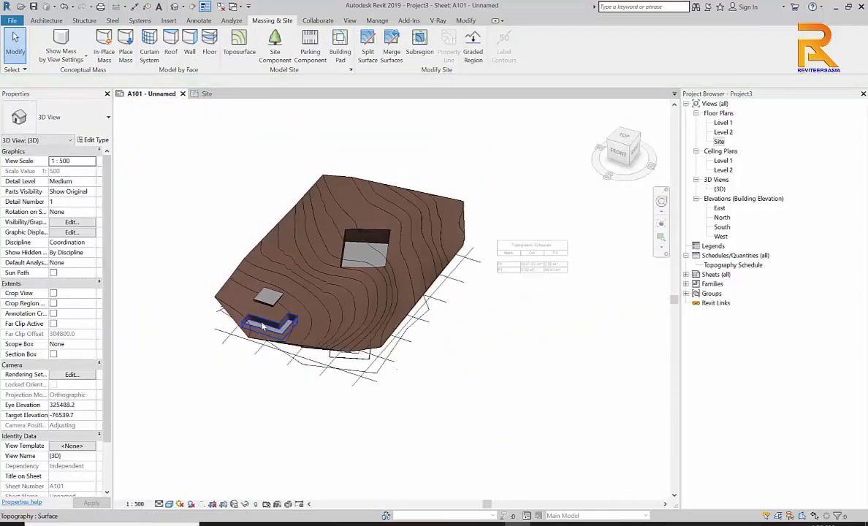
{"action": "scroll", "coordinate": [304, 320], "scroll_direction": "up", "scroll_amount": 4}
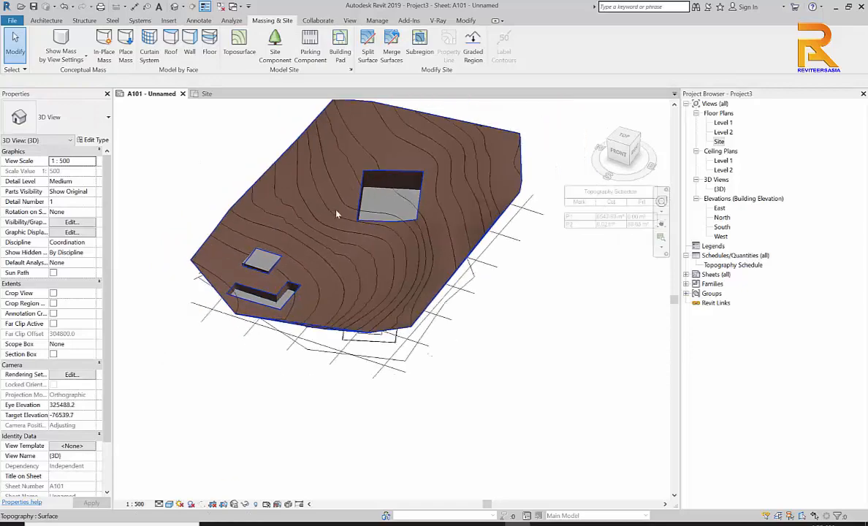
{"action": "scroll", "coordinate": [351, 236], "scroll_direction": "up", "scroll_amount": 5}
{"action": "scroll", "coordinate": [535, 264], "scroll_direction": "down", "scroll_amount": 6}
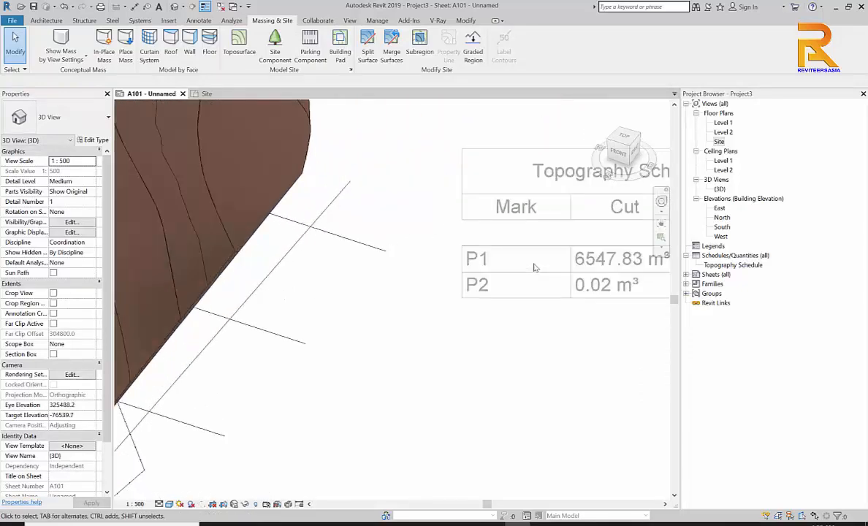
{"action": "scroll", "coordinate": [212, 362], "scroll_direction": "up", "scroll_amount": 3}
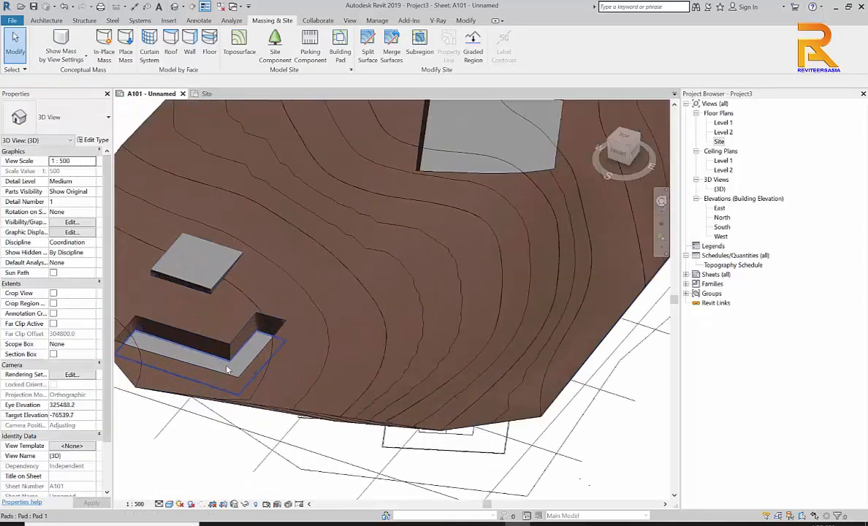
Set the Mark of the topography surface beneath the L-shaped pad to P3
{"action": "left_click", "coordinate": [214, 353]}
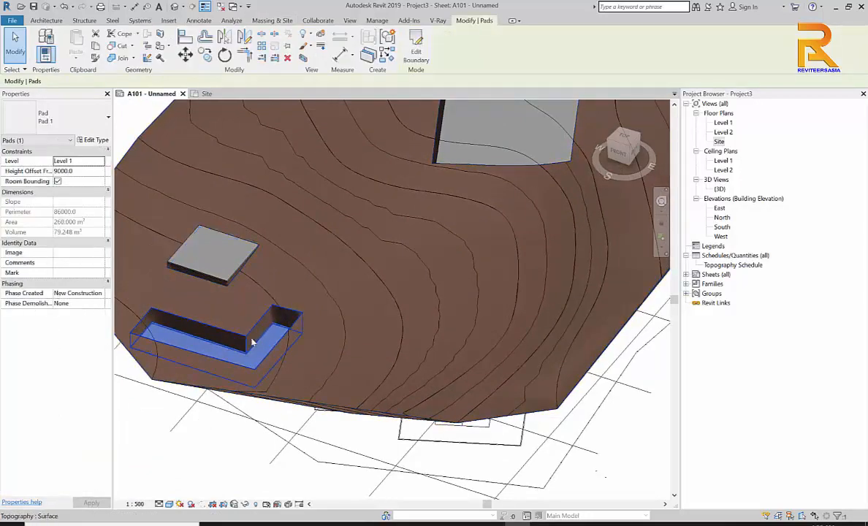
{"action": "key", "text": "Escape"}
{"action": "left_click", "coordinate": [268, 324]}
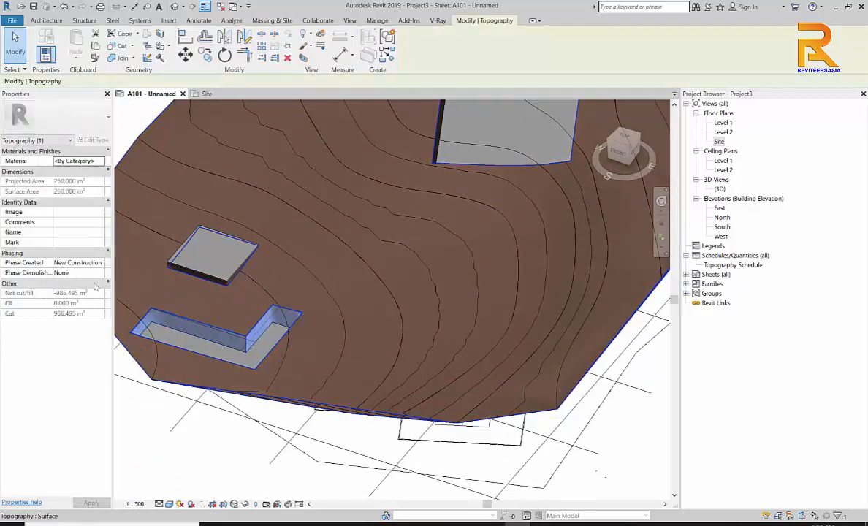
{"action": "left_click", "coordinate": [63, 243]}
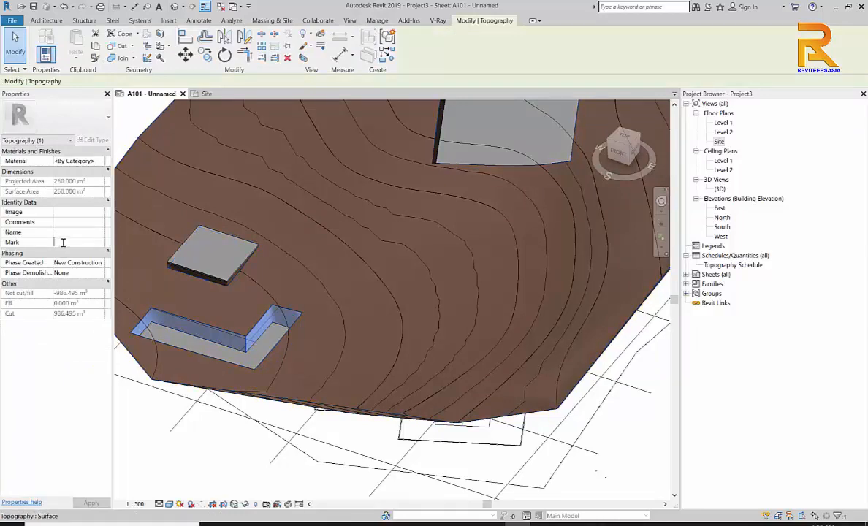
{"action": "type", "text": "P3"}
{"action": "left_click", "coordinate": [135, 417]}
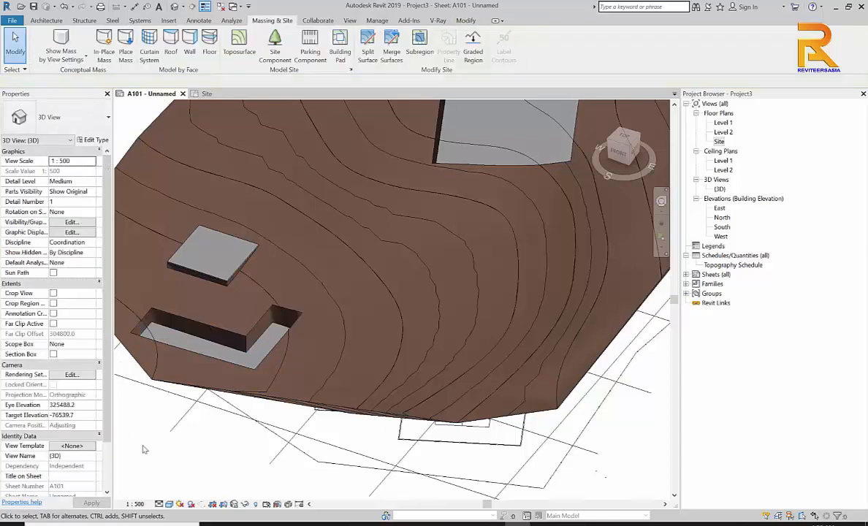
Review the P3 cut and fill volumes in the topography schedule on the sheet
{"action": "scroll", "coordinate": [134, 418], "scroll_direction": "down", "scroll_amount": 3}
{"action": "scroll", "coordinate": [439, 357], "scroll_direction": "up", "scroll_amount": 5}
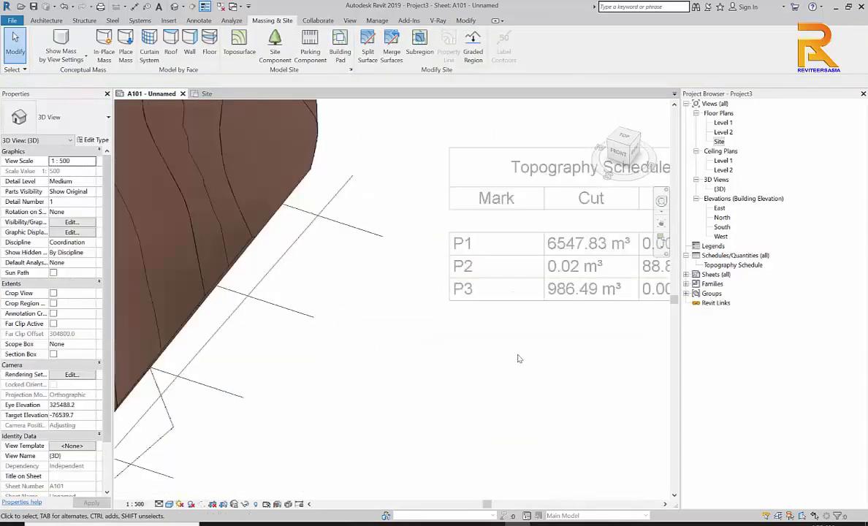
{"action": "middle_click_drag", "start_coordinate": [516, 339], "coordinate": [376, 358]}
{"action": "scroll", "coordinate": [376, 343], "scroll_direction": "up", "scroll_amount": 3}
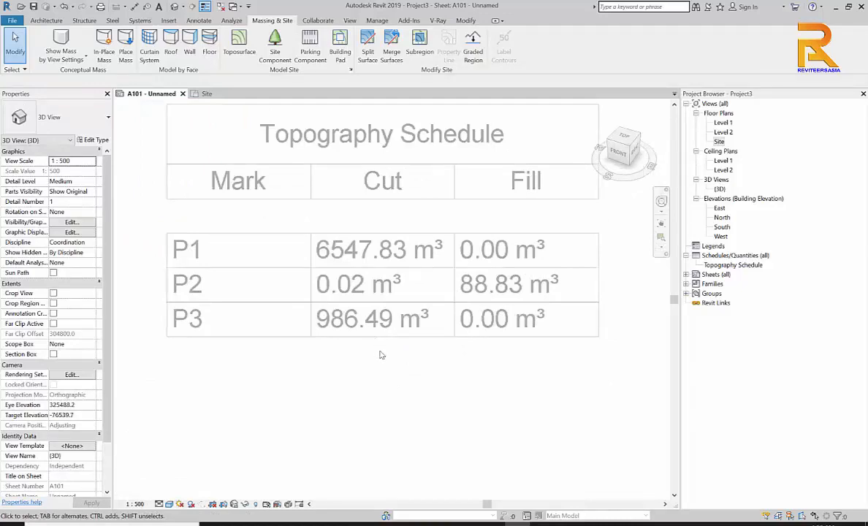
{"action": "scroll", "coordinate": [380, 355], "scroll_direction": "down", "scroll_amount": 2}
{"action": "scroll", "coordinate": [341, 359], "scroll_direction": "down", "scroll_amount": 2}
Deactivate the 3D terrain view to return to the sheet
{"action": "right_click", "coordinate": [340, 360]}
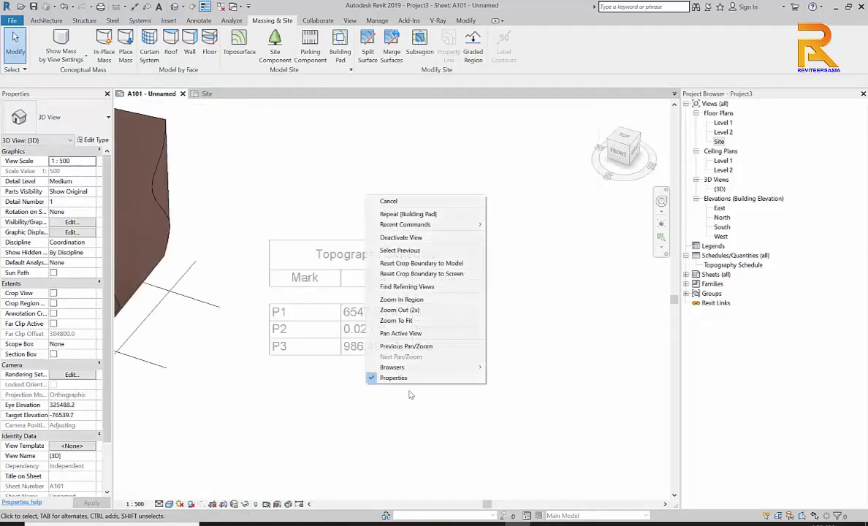
{"action": "left_click", "coordinate": [400, 237]}
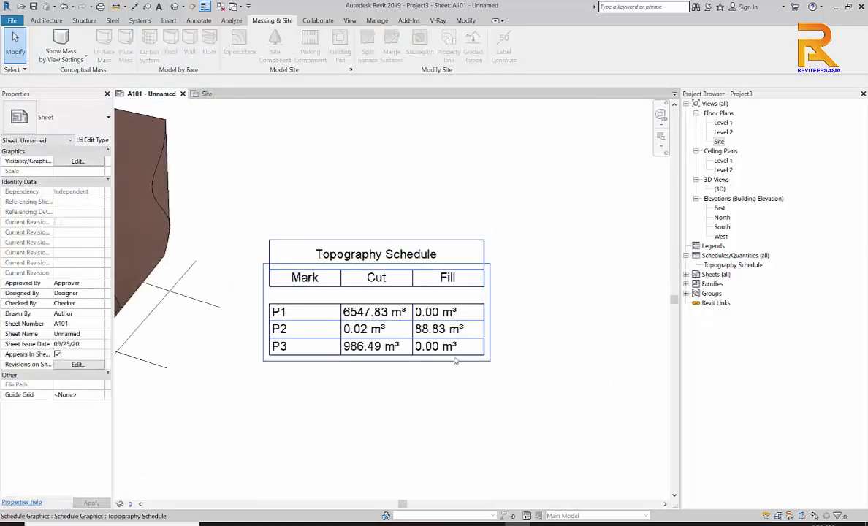
{"action": "left_click", "coordinate": [496, 284]}
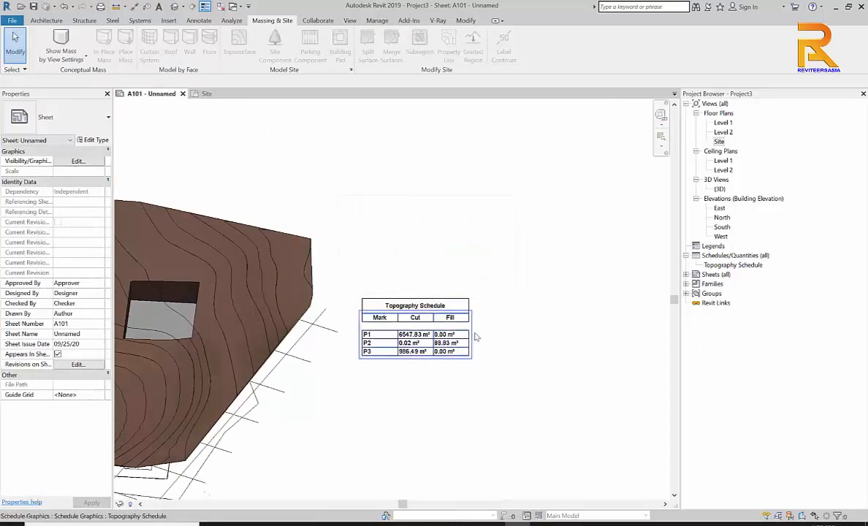
Examine the terrain with its three pads beside the topography schedule on the sheet
{"action": "scroll", "coordinate": [475, 339], "scroll_direction": "down", "scroll_amount": 5}
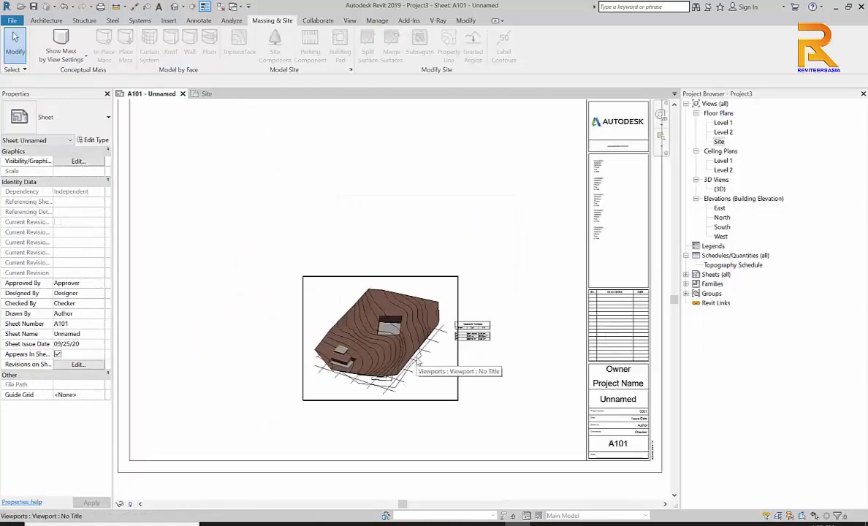
{"action": "middle_click_drag", "start_coordinate": [389, 391], "coordinate": [343, 375]}
{"action": "scroll", "coordinate": [336, 354], "scroll_direction": "up", "scroll_amount": 3}
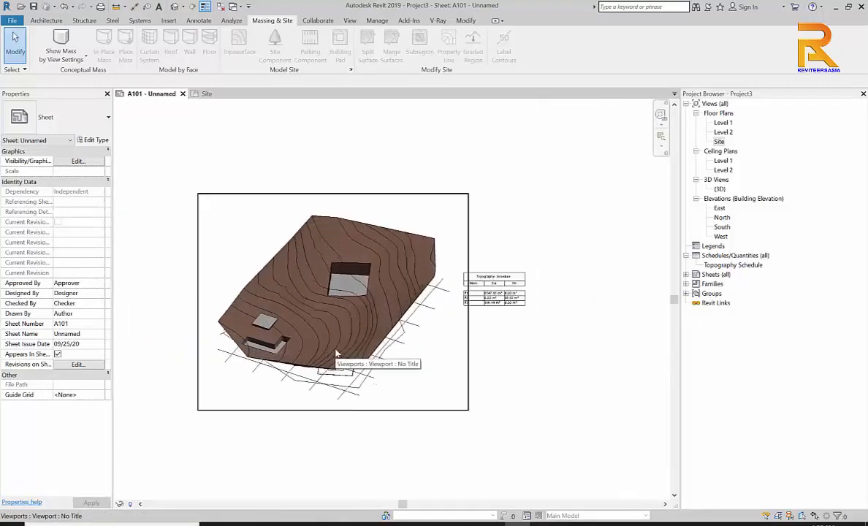
{"action": "scroll", "coordinate": [336, 354], "scroll_direction": "up", "scroll_amount": 3}
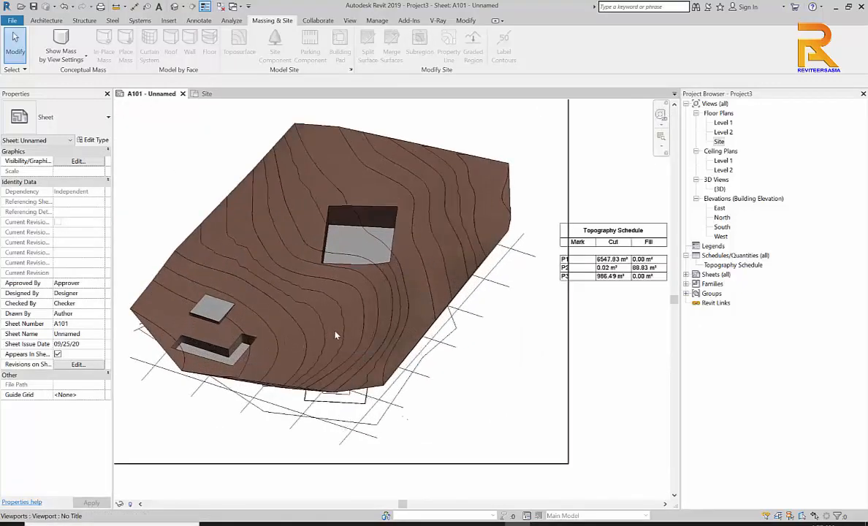
{"action": "scroll", "coordinate": [337, 339], "scroll_direction": "down", "scroll_amount": 2}
{"action": "middle_click_drag", "start_coordinate": [337, 330], "coordinate": [337, 322]}
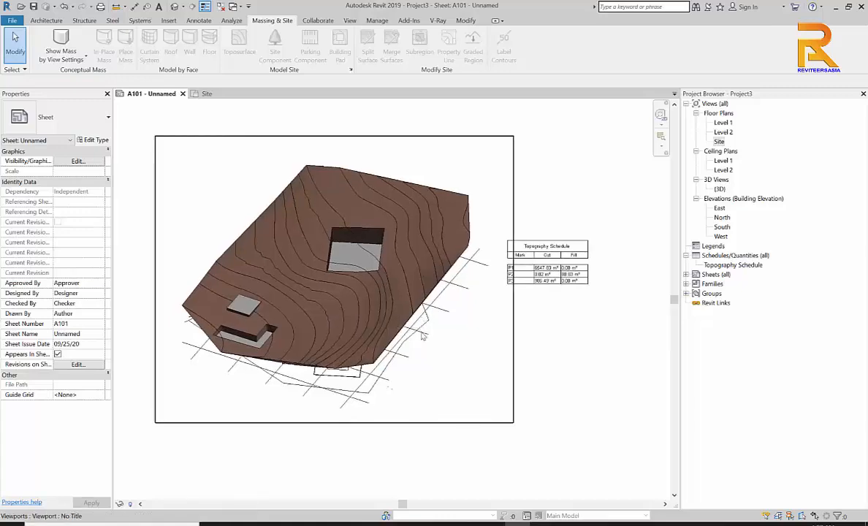
{"action": "middle_click_drag", "start_coordinate": [439, 345], "coordinate": [414, 352]}
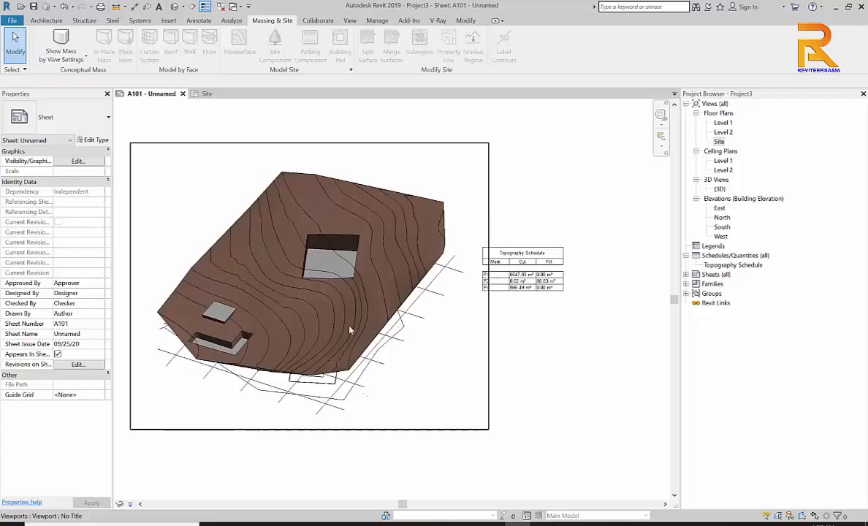
{"action": "scroll", "coordinate": [350, 331], "scroll_direction": "up", "scroll_amount": 5}
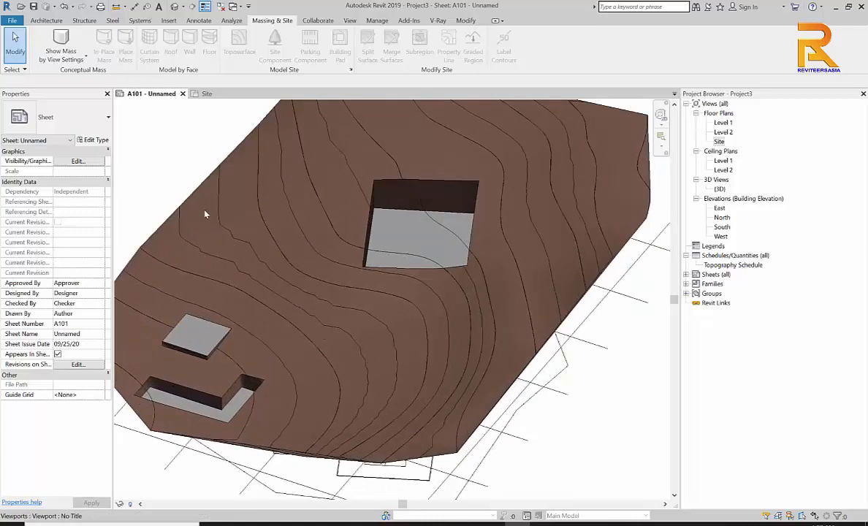
Activate the 3D terrain view placed on the sheet and bring the whole site with its three pads into view
{"action": "right_click", "coordinate": [212, 235]}
{"action": "left_click", "coordinate": [252, 277]}
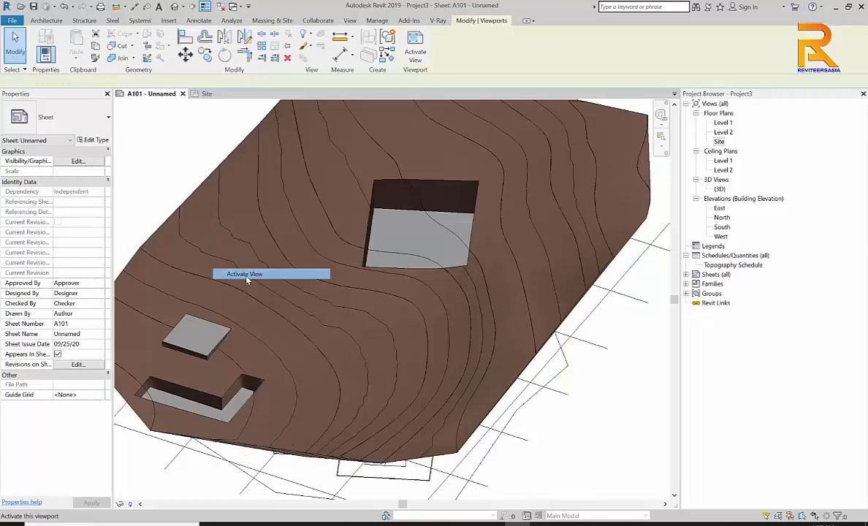
{"action": "scroll", "coordinate": [254, 284], "scroll_direction": "down", "scroll_amount": 5}
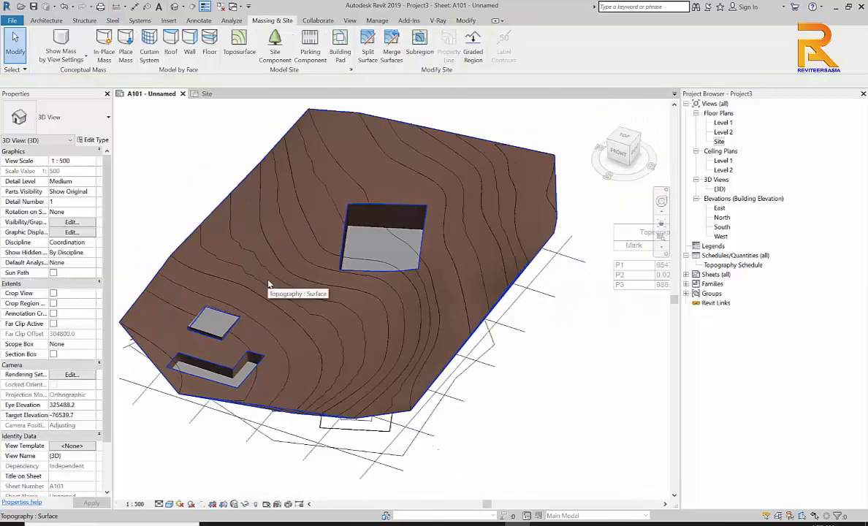
{"action": "middle_click_drag", "start_coordinate": [394, 273], "coordinate": [424, 314]}
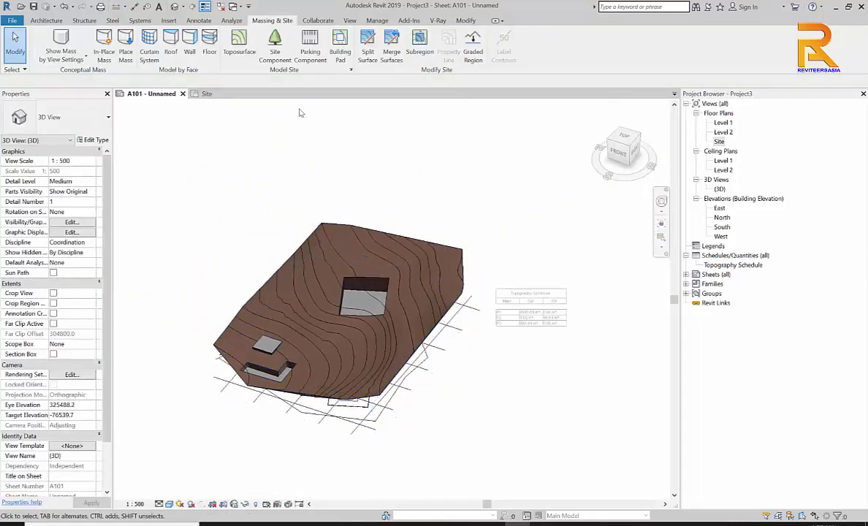
Set the increment of the additional secondary contours to 300 in the site settings
{"action": "left_click", "coordinate": [351, 70]}
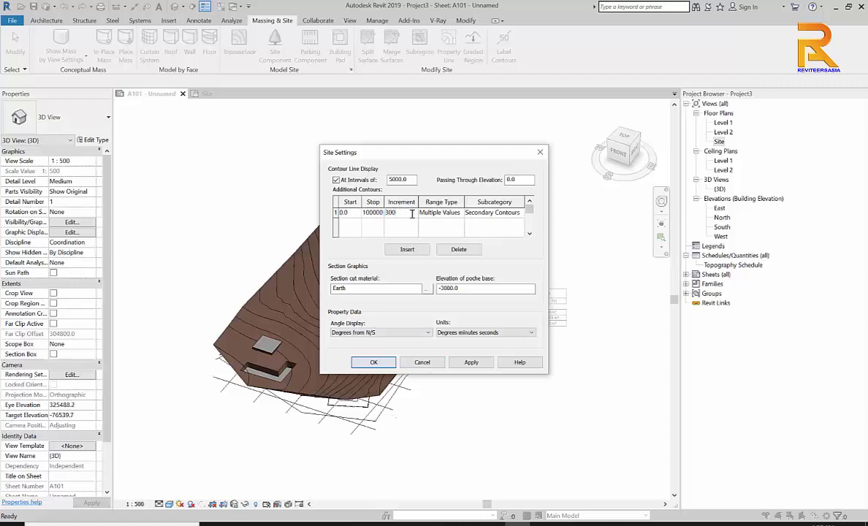
{"action": "left_click", "coordinate": [472, 363]}
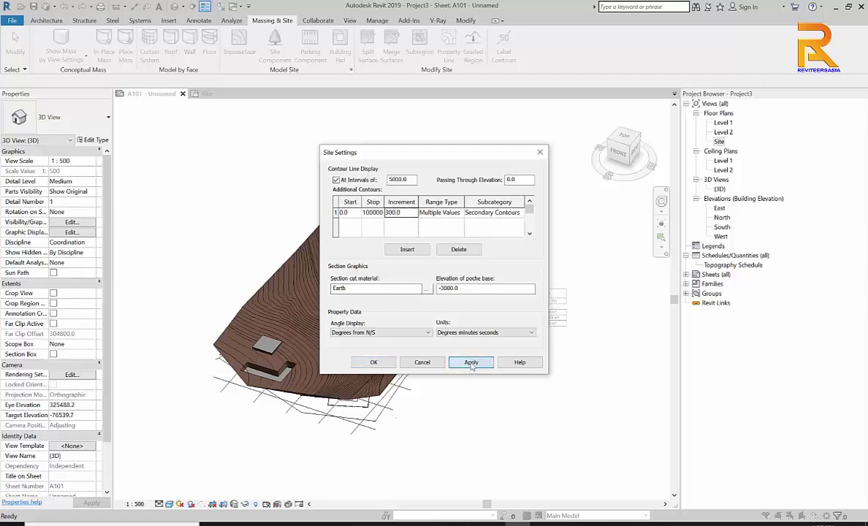
{"action": "left_click", "coordinate": [374, 362]}
{"action": "scroll", "coordinate": [307, 301], "scroll_direction": "up", "scroll_amount": 6}
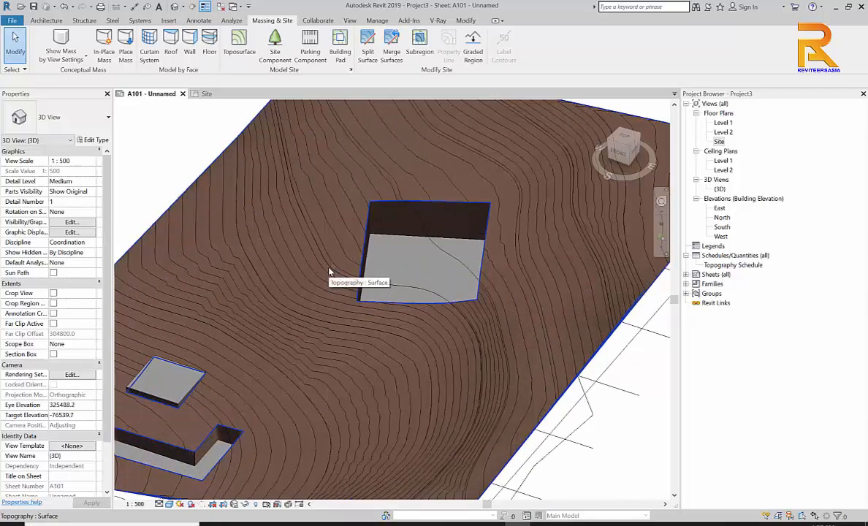
Undo the contour increment change and examine the contour lines around the building pads
{"action": "scroll", "coordinate": [328, 272], "scroll_direction": "down", "scroll_amount": 6}
{"action": "scroll", "coordinate": [306, 317], "scroll_direction": "up", "scroll_amount": 5}
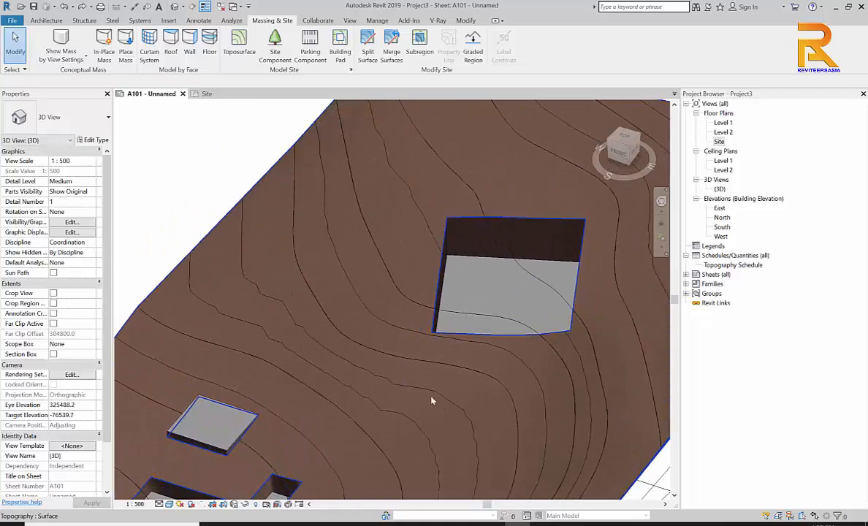
{"action": "scroll", "coordinate": [343, 300], "scroll_direction": "down", "scroll_amount": 4}
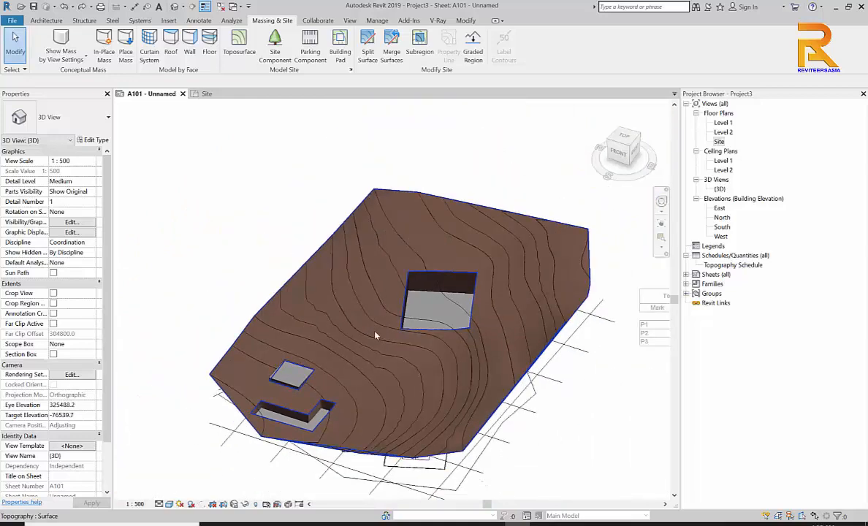
{"action": "scroll", "coordinate": [374, 335], "scroll_direction": "up", "scroll_amount": 2}
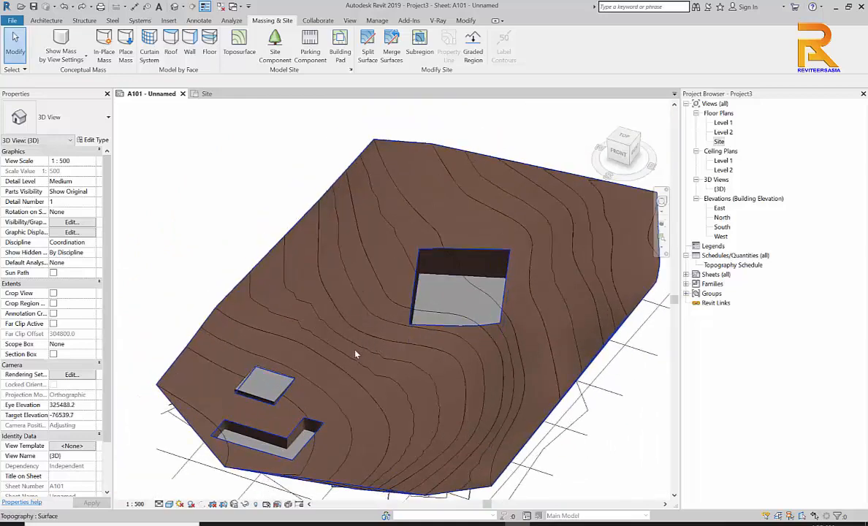
{"action": "scroll", "coordinate": [407, 361], "scroll_direction": "up", "scroll_amount": 4}
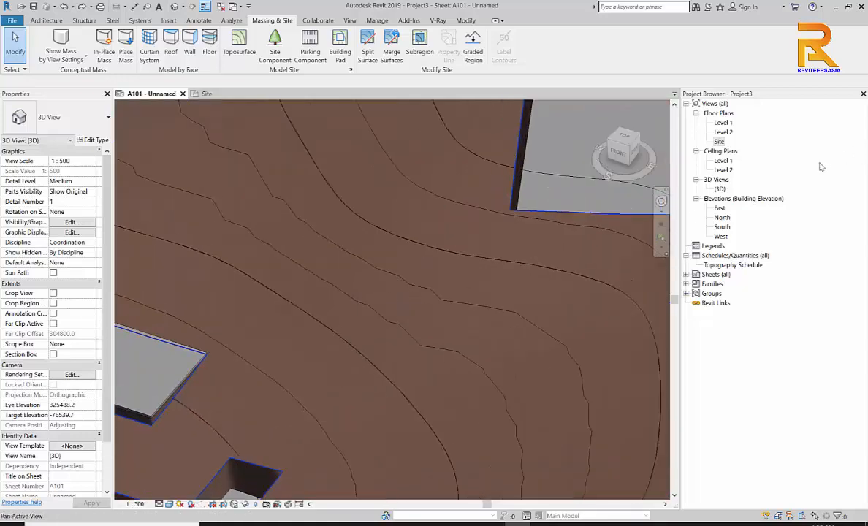
Open the Site floor plan with the whole terrain in view
{"action": "double_click", "coordinate": [720, 141]}
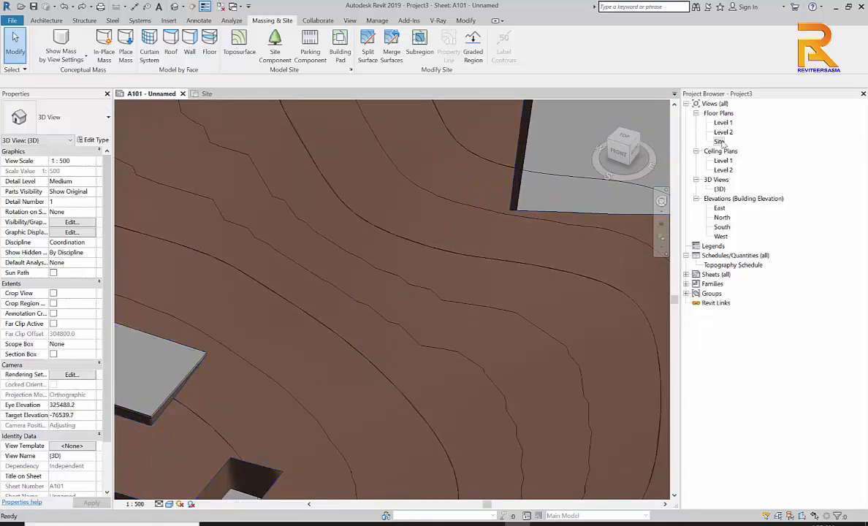
{"action": "middle_click_drag", "start_coordinate": [496, 271], "coordinate": [416, 333]}
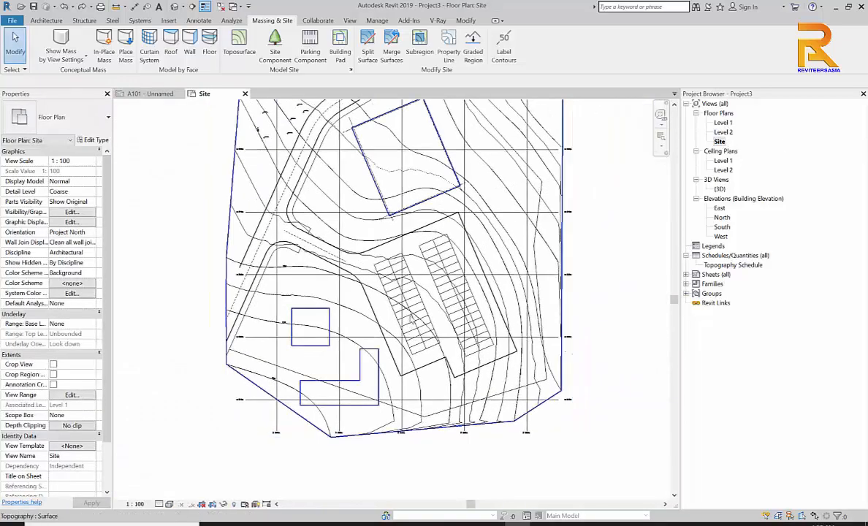
{"action": "scroll", "coordinate": [414, 326], "scroll_direction": "down", "scroll_amount": 1}
{"action": "middle_click_drag", "start_coordinate": [438, 282], "coordinate": [408, 336]}
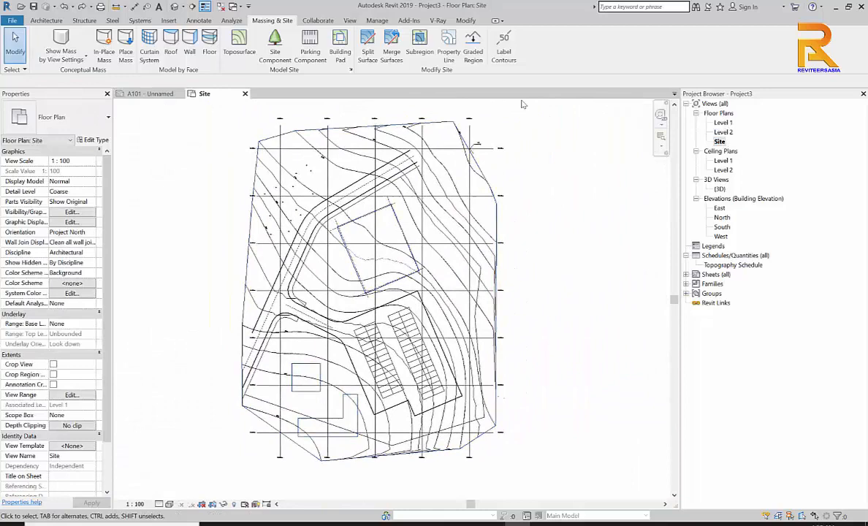
Label the contours along a diagonal line across the terrain, from its southwest corner to its northeast corner
{"action": "left_click", "coordinate": [505, 50]}
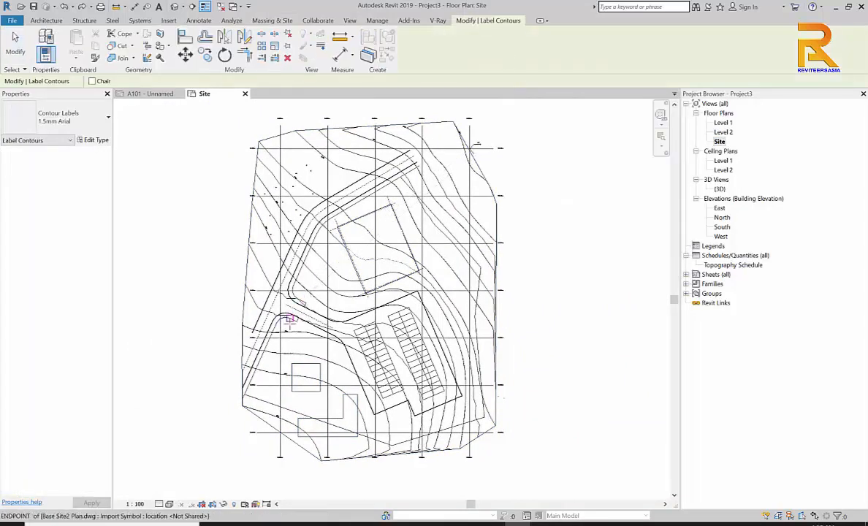
{"action": "left_click", "coordinate": [236, 400]}
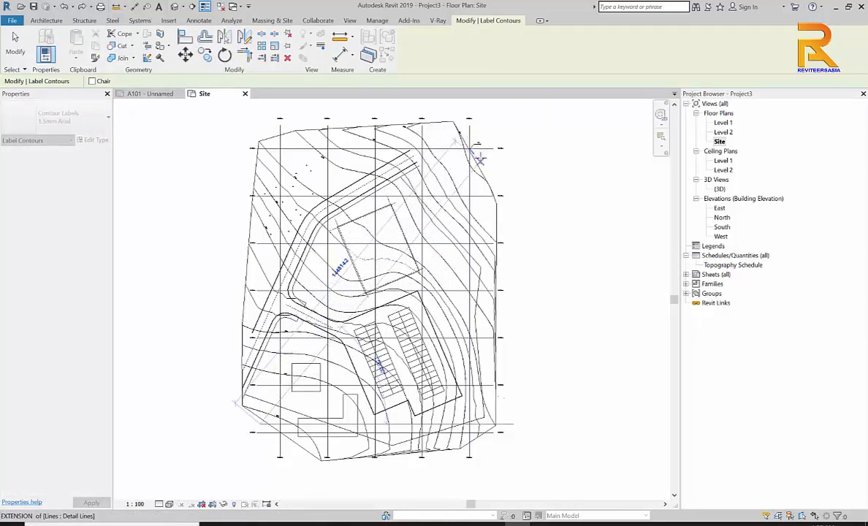
{"action": "left_click", "coordinate": [458, 154]}
{"action": "key", "text": "Escape"}
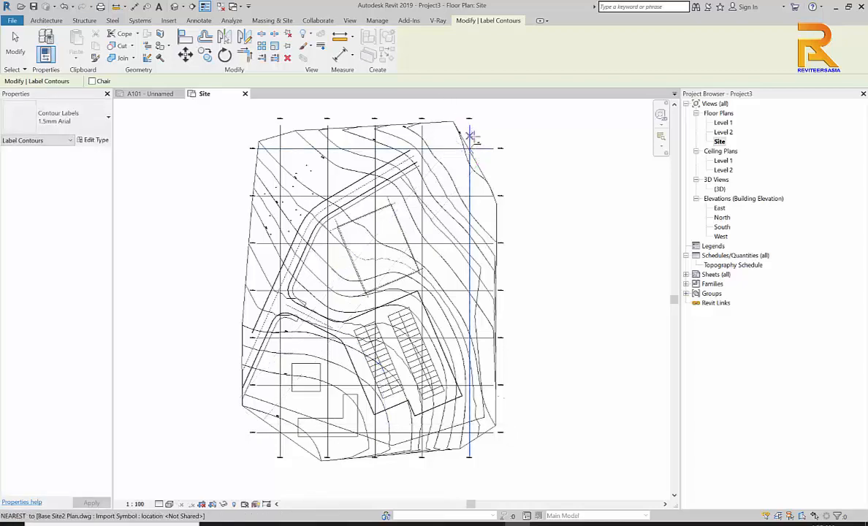
{"action": "key", "text": "Escape"}
Examine the elevation labels on the contours in the northeast part of the site plan
{"action": "scroll", "coordinate": [453, 198], "scroll_direction": "up", "scroll_amount": 6}
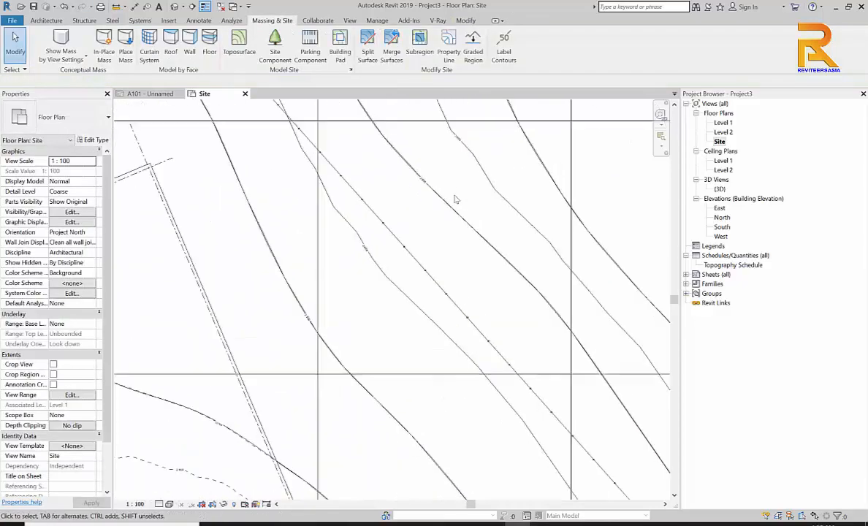
{"action": "scroll", "coordinate": [475, 216], "scroll_direction": "up", "scroll_amount": 5}
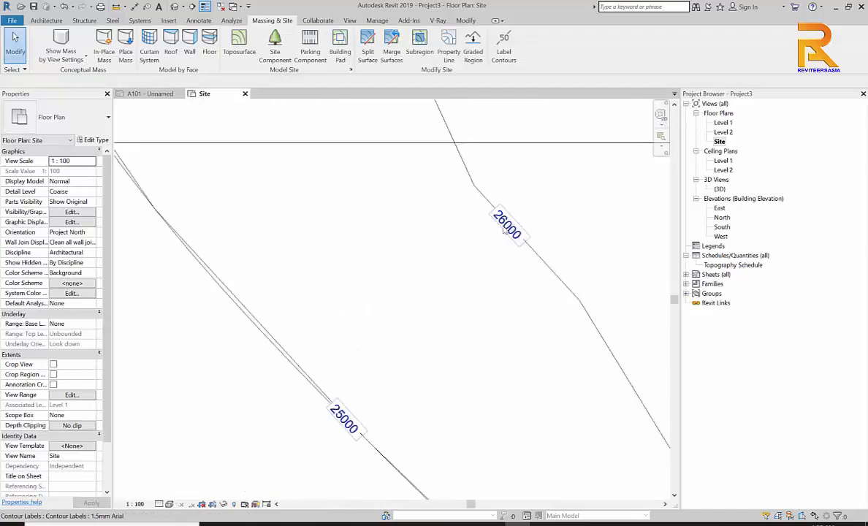
{"action": "scroll", "coordinate": [504, 230], "scroll_direction": "down", "scroll_amount": 2}
{"action": "middle_click_drag", "start_coordinate": [506, 228], "coordinate": [386, 325]}
{"action": "middle_click_drag", "start_coordinate": [487, 253], "coordinate": [434, 330]}
{"action": "scroll", "coordinate": [512, 166], "scroll_direction": "up", "scroll_amount": 3}
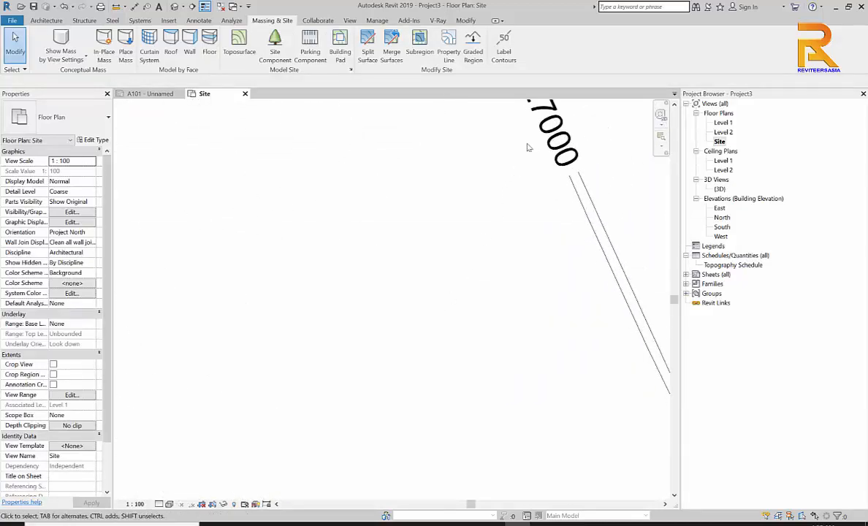
{"action": "scroll", "coordinate": [528, 143], "scroll_direction": "down", "scroll_amount": 2}
{"action": "scroll", "coordinate": [528, 144], "scroll_direction": "down", "scroll_amount": 1}
{"action": "middle_click_drag", "start_coordinate": [350, 408], "coordinate": [452, 321]}
{"action": "scroll", "coordinate": [409, 375], "scroll_direction": "up", "scroll_amount": 2}
{"action": "scroll", "coordinate": [407, 366], "scroll_direction": "down", "scroll_amount": 2}
{"action": "scroll", "coordinate": [451, 321], "scroll_direction": "down", "scroll_amount": 1}
{"action": "scroll", "coordinate": [421, 384], "scroll_direction": "down", "scroll_amount": 1}
{"action": "middle_click_drag", "start_coordinate": [353, 470], "coordinate": [509, 285]}
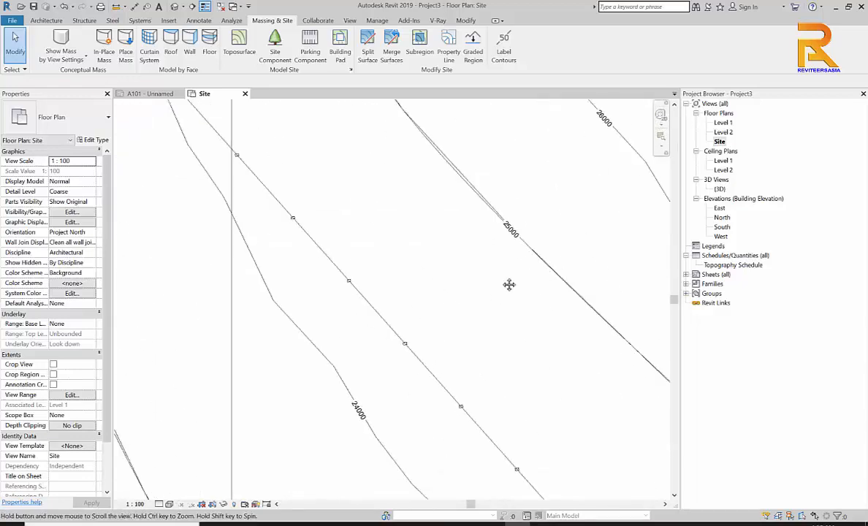
Set the text size of the 1.5mm Arial contour label type to 4 mm, using the 24000 contour's label
{"action": "scroll", "coordinate": [376, 410], "scroll_direction": "up", "scroll_amount": 3}
{"action": "left_click", "coordinate": [357, 403]}
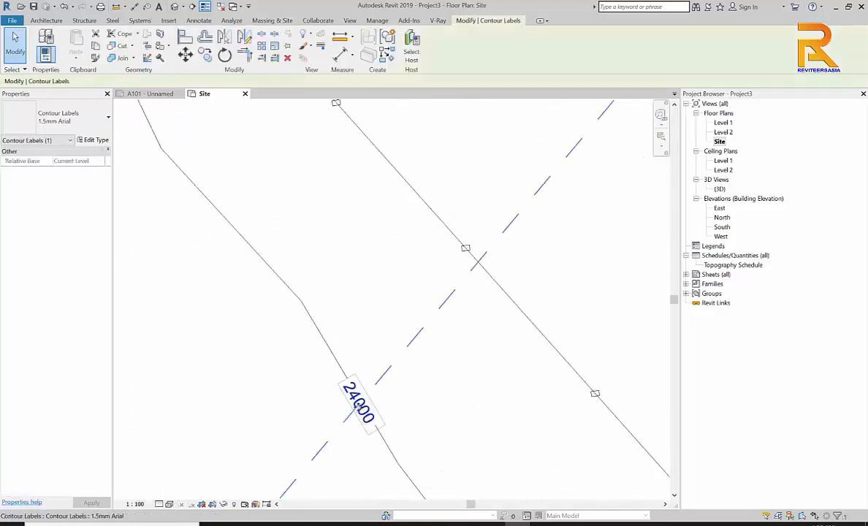
{"action": "left_click", "coordinate": [365, 386]}
{"action": "left_click", "coordinate": [355, 388]}
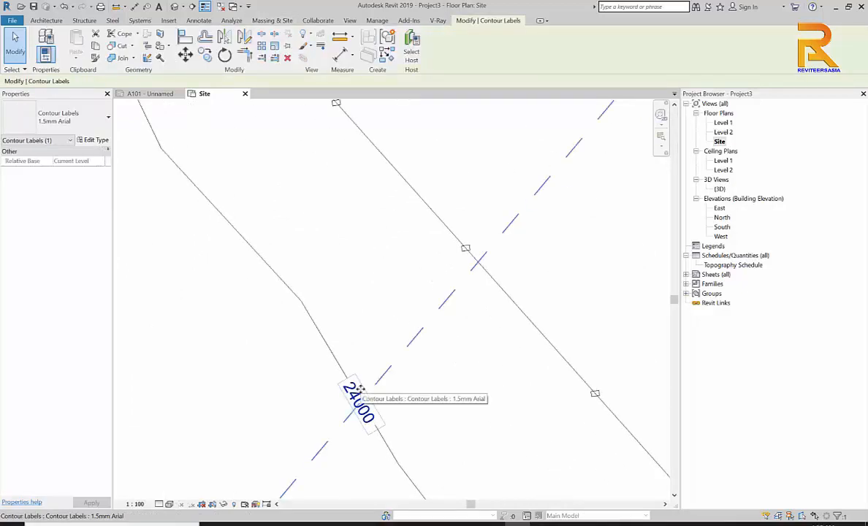
{"action": "left_click", "coordinate": [92, 122]}
{"action": "left_click", "coordinate": [91, 123]}
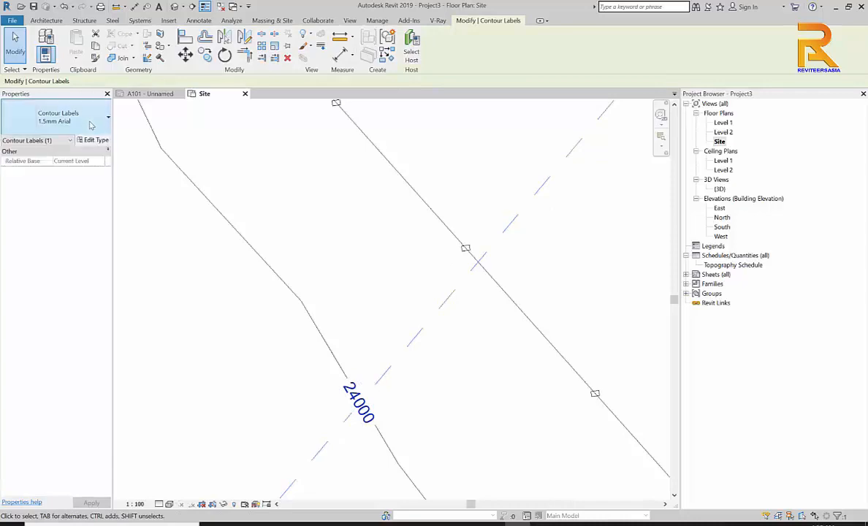
{"action": "left_click", "coordinate": [91, 140]}
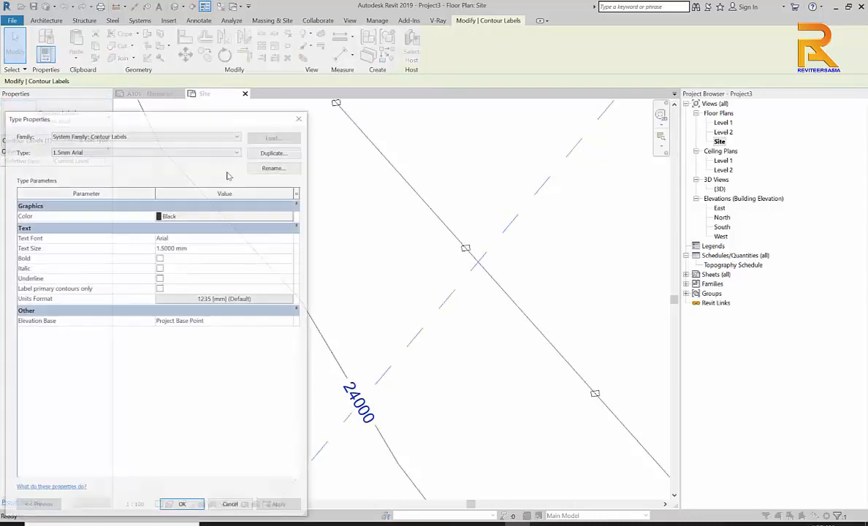
{"action": "left_click", "coordinate": [208, 247]}
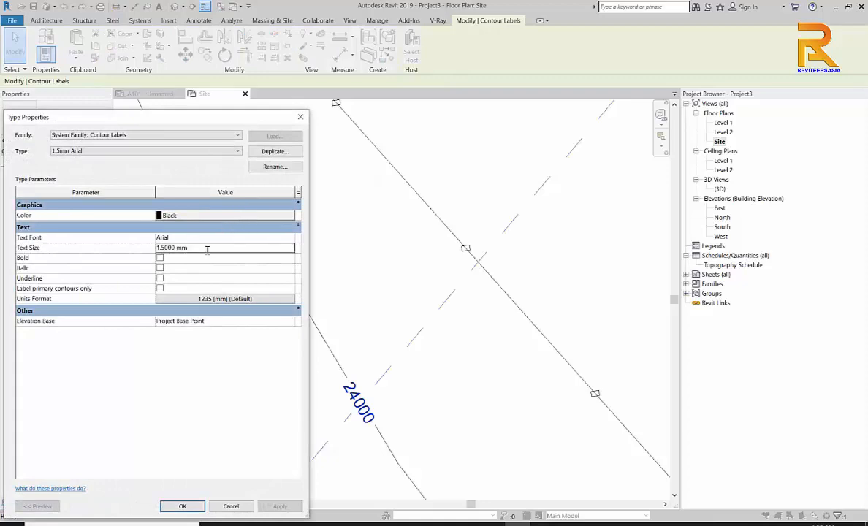
{"action": "type", "text": "40"}
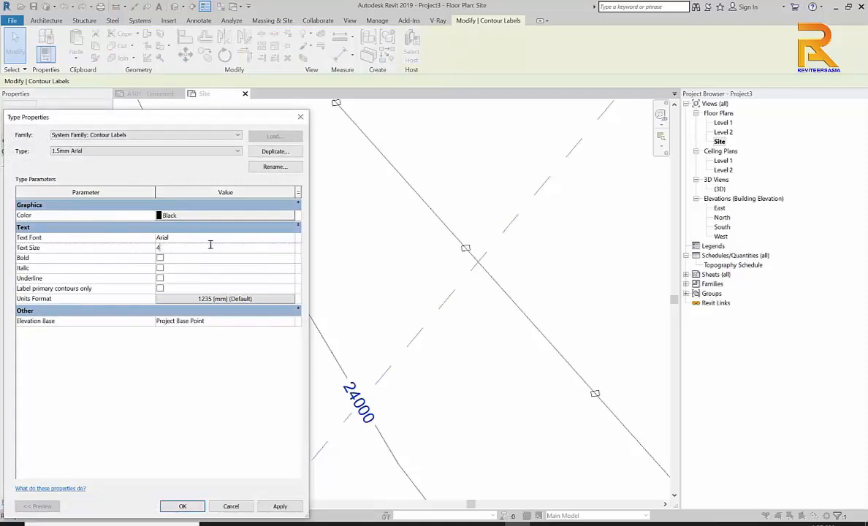
{"action": "left_click", "coordinate": [282, 506]}
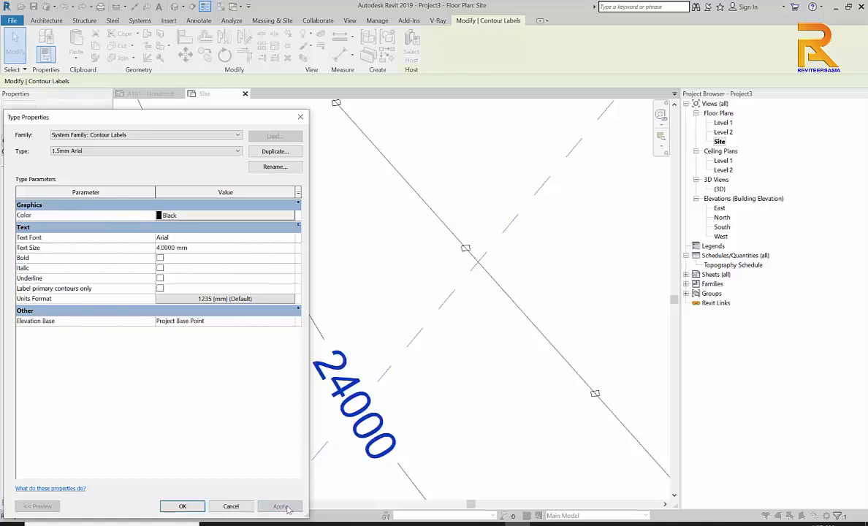
{"action": "left_click", "coordinate": [183, 506]}
{"action": "left_click", "coordinate": [372, 349]}
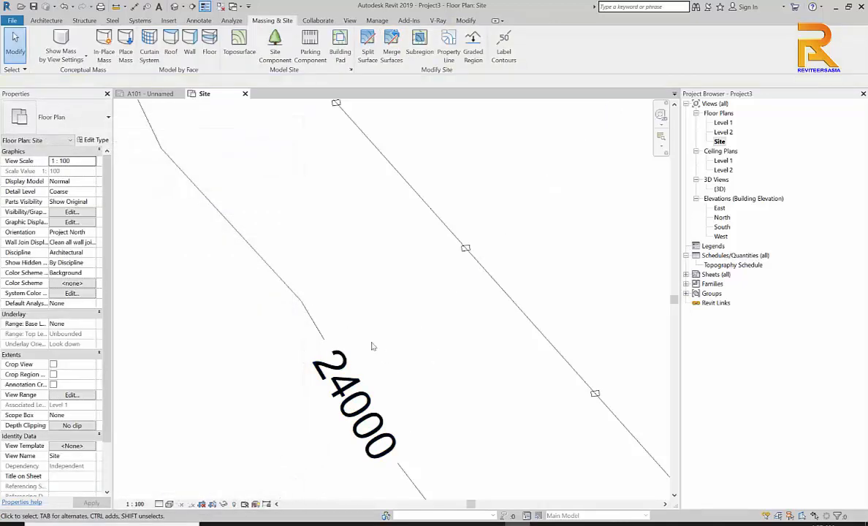
Examine the enlarged contour labels along the diagonal, from the northeast corner down to the small pads in the southwest
{"action": "scroll", "coordinate": [372, 344], "scroll_direction": "down", "scroll_amount": 4}
{"action": "scroll", "coordinate": [372, 341], "scroll_direction": "down", "scroll_amount": 2}
{"action": "scroll", "coordinate": [446, 284], "scroll_direction": "up", "scroll_amount": 8}
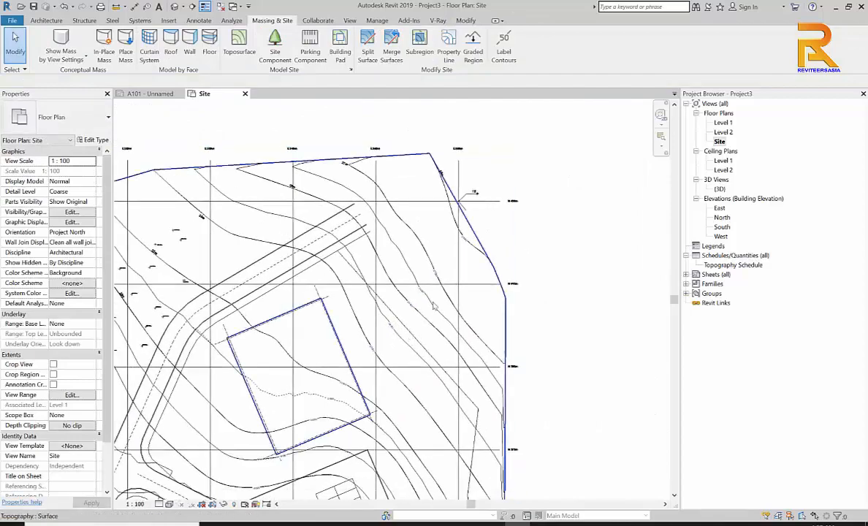
{"action": "middle_click_drag", "start_coordinate": [475, 140], "coordinate": [454, 213]}
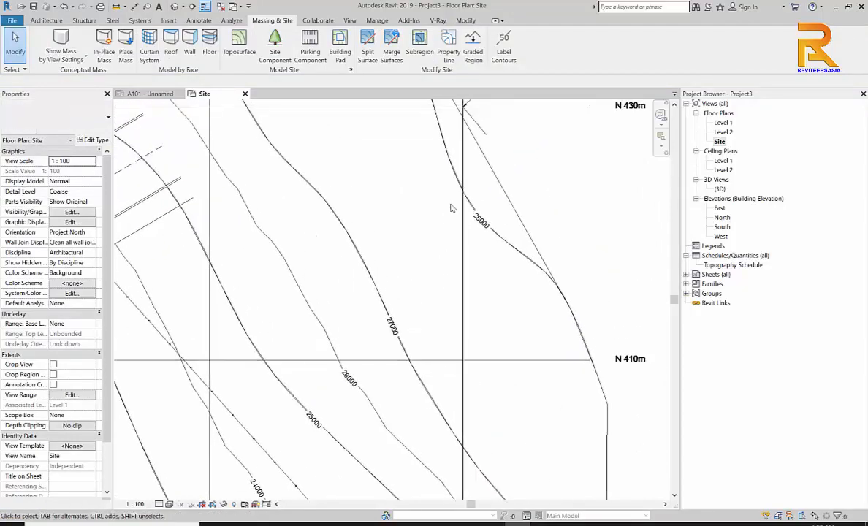
{"action": "scroll", "coordinate": [447, 208], "scroll_direction": "down", "scroll_amount": 2}
{"action": "middle_click_drag", "start_coordinate": [420, 257], "coordinate": [548, 197]}
{"action": "middle_click_drag", "start_coordinate": [418, 396], "coordinate": [529, 219]}
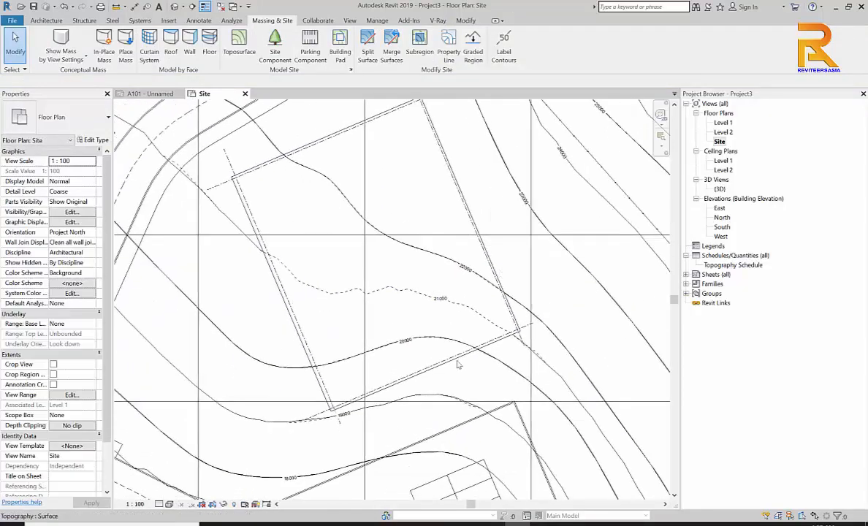
{"action": "middle_click_drag", "start_coordinate": [446, 396], "coordinate": [546, 193]}
{"action": "scroll", "coordinate": [315, 381], "scroll_direction": "up", "scroll_amount": 2}
{"action": "scroll", "coordinate": [315, 382], "scroll_direction": "up", "scroll_amount": 4}
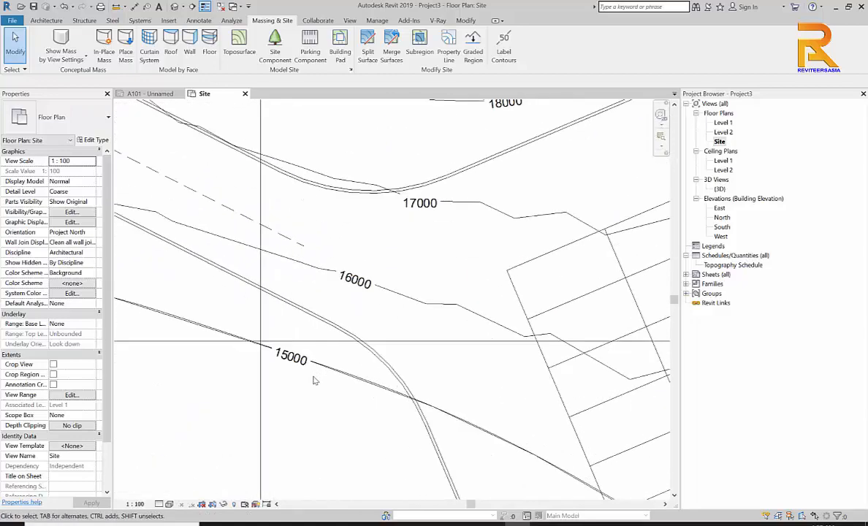
{"action": "middle_click_drag", "start_coordinate": [441, 365], "coordinate": [446, 284]}
{"action": "middle_click_drag", "start_coordinate": [385, 383], "coordinate": [570, 223]}
{"action": "scroll", "coordinate": [542, 235], "scroll_direction": "down", "scroll_amount": 7}
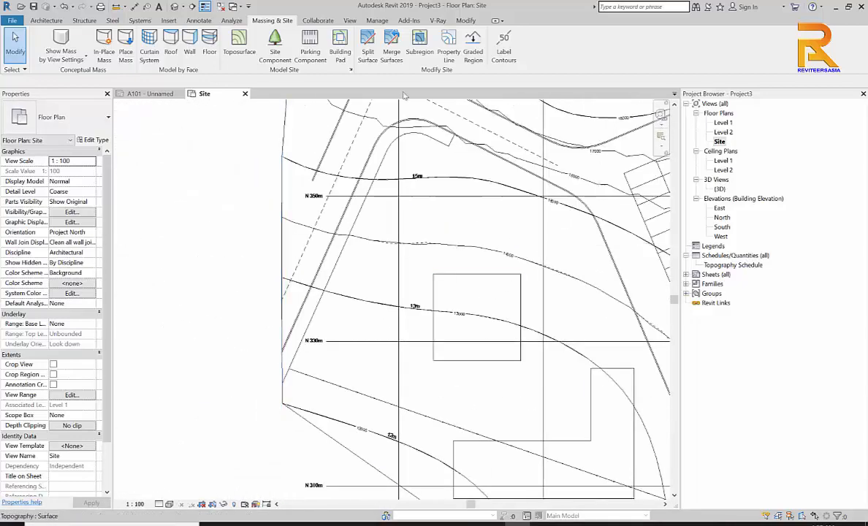
Return to sheet A101 and move the topography surface in the 3D view to the left, off the imported site plan linework
{"action": "left_click", "coordinate": [146, 94]}
{"action": "scroll", "coordinate": [342, 267], "scroll_direction": "down", "scroll_amount": 10}
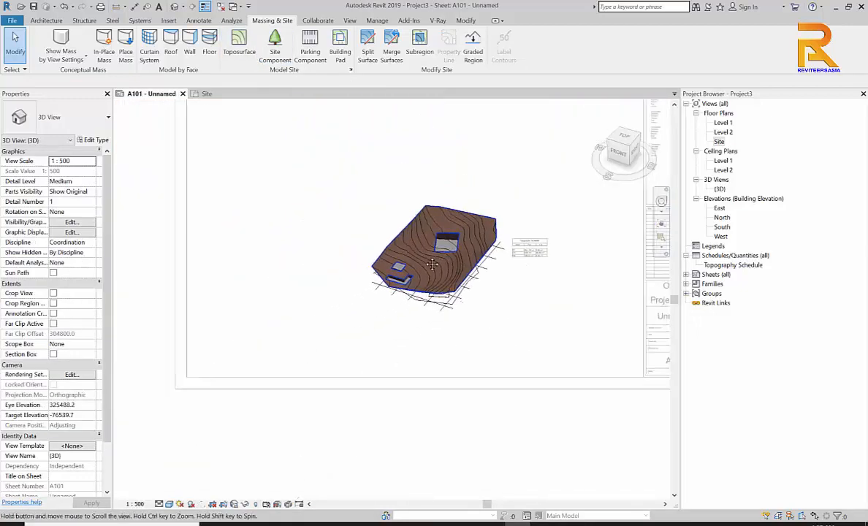
{"action": "middle_click_drag", "start_coordinate": [433, 264], "coordinate": [432, 266]}
{"action": "left_click", "coordinate": [422, 261]}
{"action": "left_click_drag", "start_coordinate": [413, 241], "coordinate": [294, 273]}
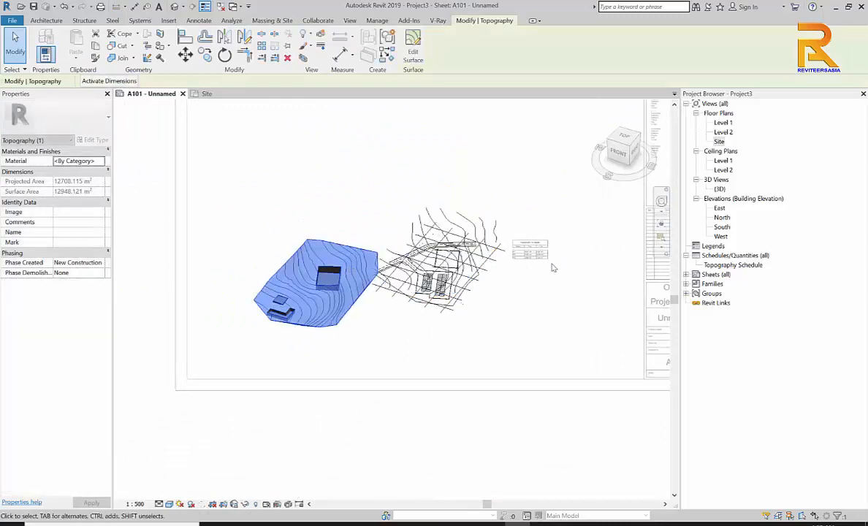
Undo the last move of the topography surface and deactivate the 3D view on the sheet
{"action": "right_click", "coordinate": [341, 191]}
{"action": "left_click", "coordinate": [366, 203]}
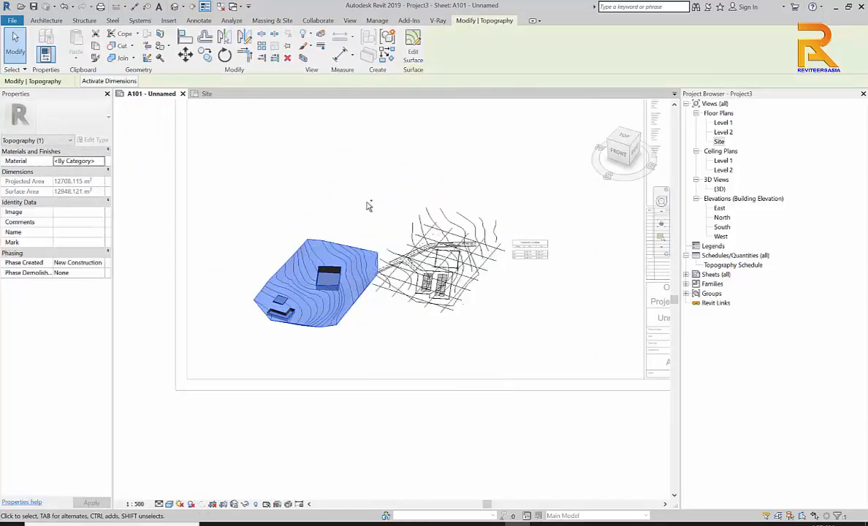
{"action": "key", "text": "ctrl+z"}
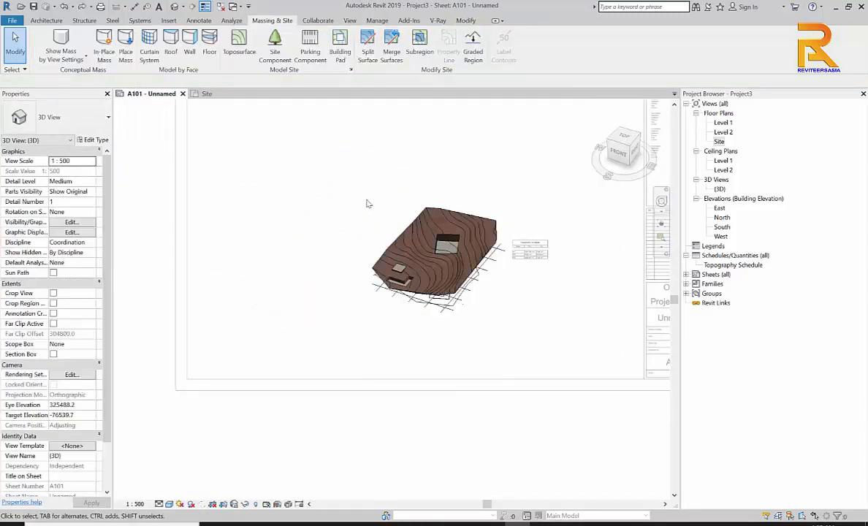
{"action": "right_click", "coordinate": [369, 197]}
{"action": "left_click", "coordinate": [424, 236]}
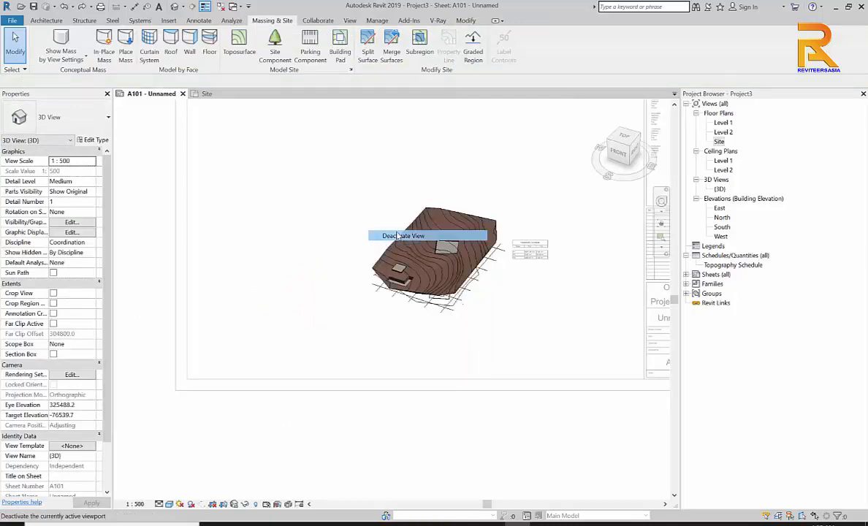
Move the 3D viewport to the lower left of sheet A101 and place the topography schedule just beside it
{"action": "left_click", "coordinate": [432, 246]}
{"action": "left_click_drag", "start_coordinate": [432, 246], "coordinate": [285, 286]}
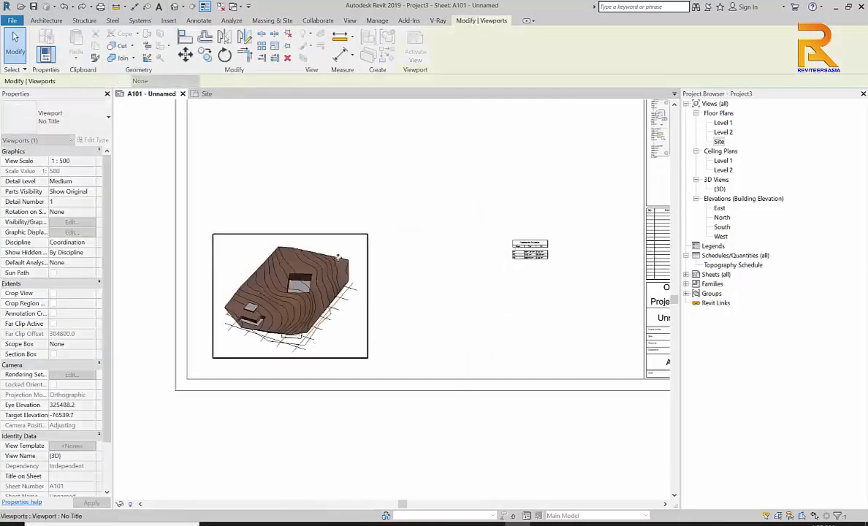
{"action": "left_click", "coordinate": [531, 252]}
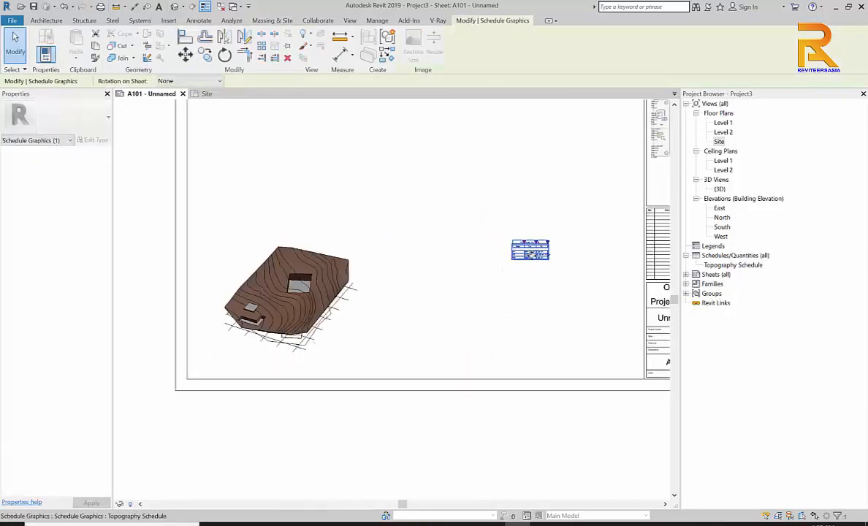
{"action": "left_click_drag", "start_coordinate": [531, 257], "coordinate": [410, 320]}
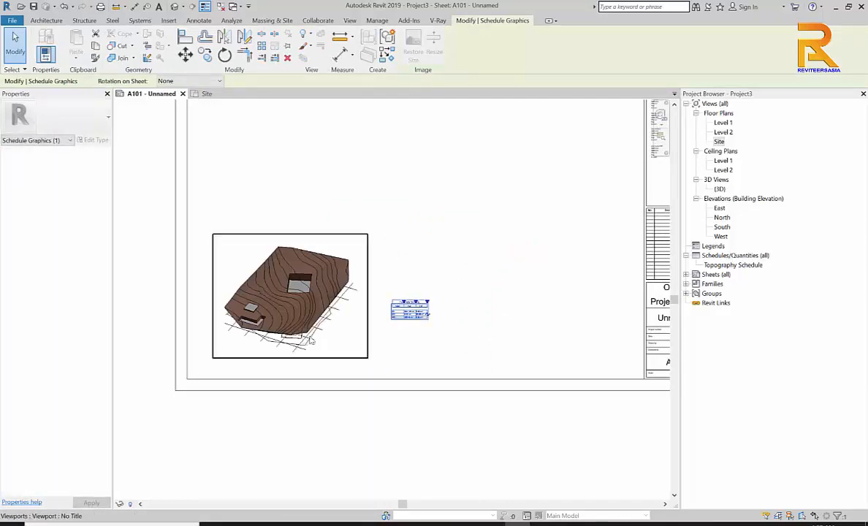
Activate the 3D viewport and turn off the visibility of all imported categories in it
{"action": "right_click", "coordinate": [322, 335]}
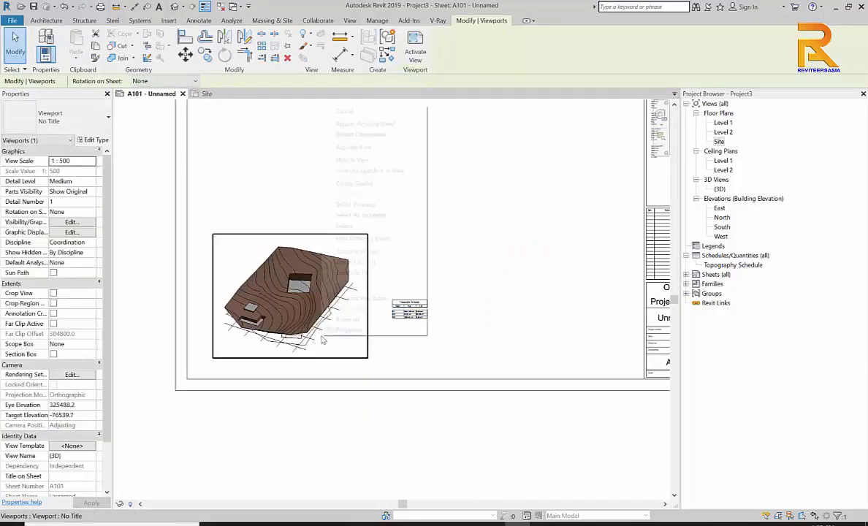
{"action": "left_click", "coordinate": [366, 147]}
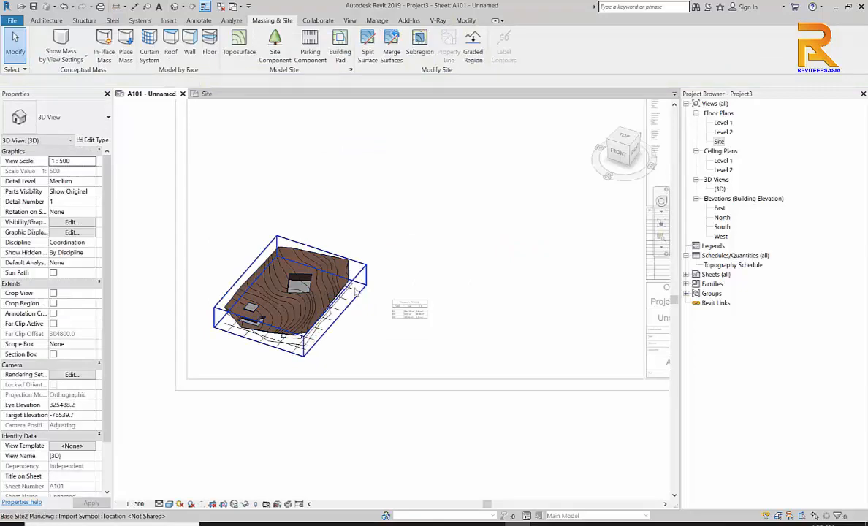
{"action": "key", "text": "v"}
{"action": "key", "text": "g"}
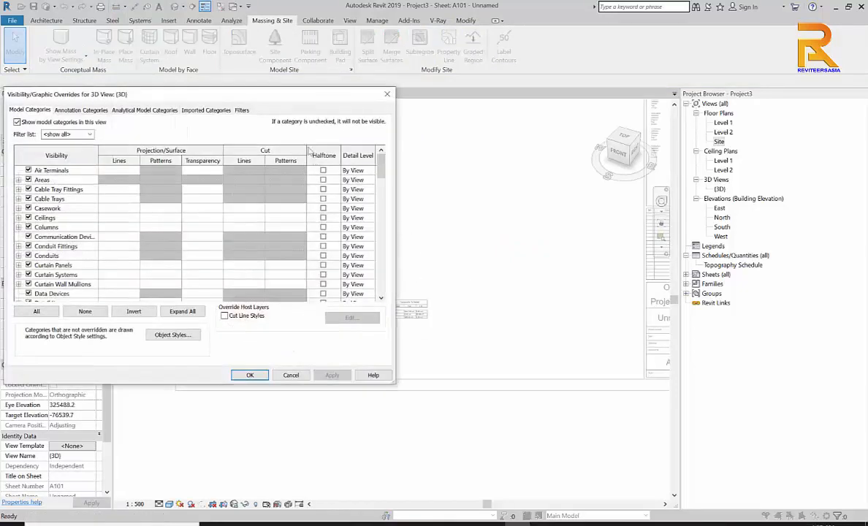
{"action": "left_click_drag", "start_coordinate": [280, 99], "coordinate": [446, 101]}
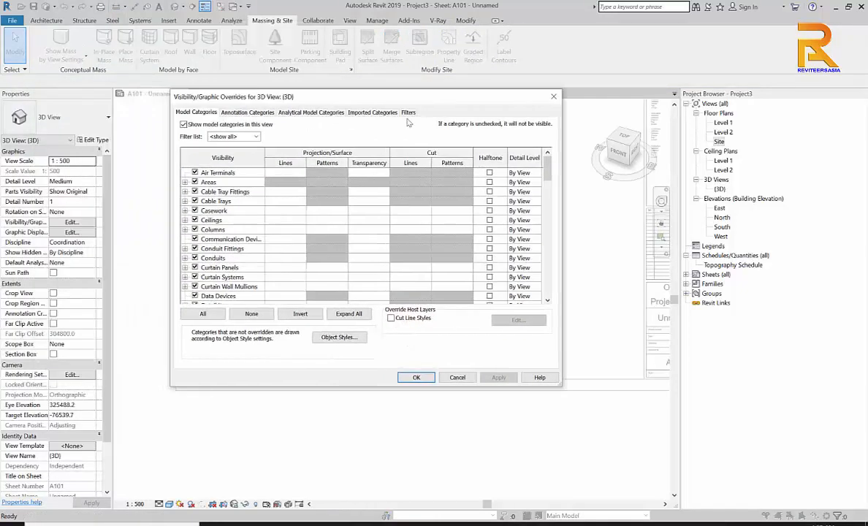
{"action": "left_click", "coordinate": [371, 113]}
{"action": "left_click", "coordinate": [183, 124]}
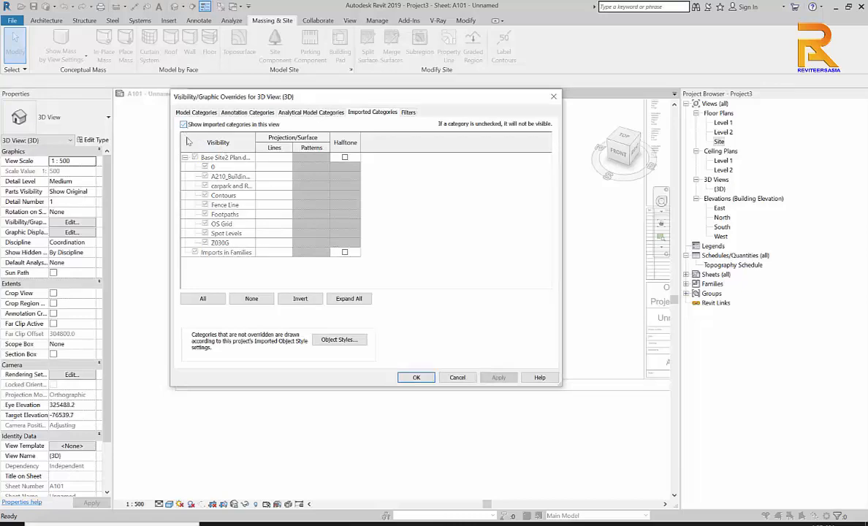
{"action": "left_click", "coordinate": [416, 377]}
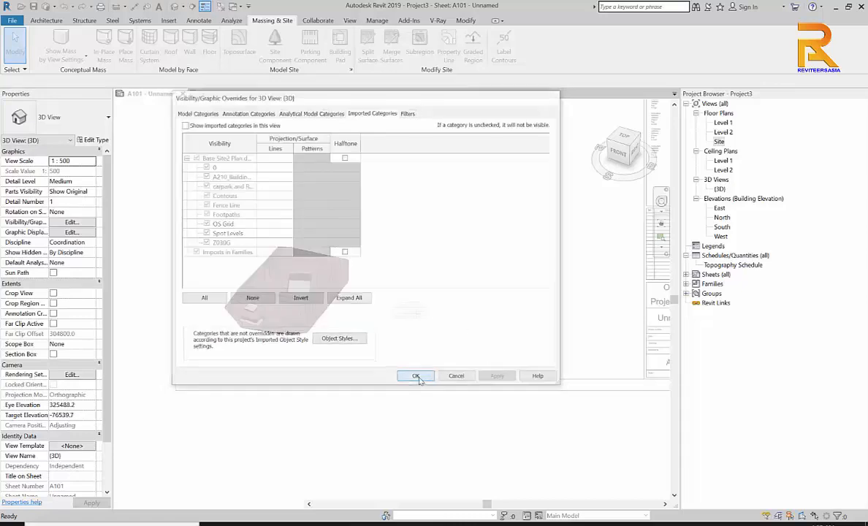
Check the topography without the imported linework and deactivate the 3D view to return to the sheet
{"action": "scroll", "coordinate": [271, 319], "scroll_direction": "up", "scroll_amount": 5}
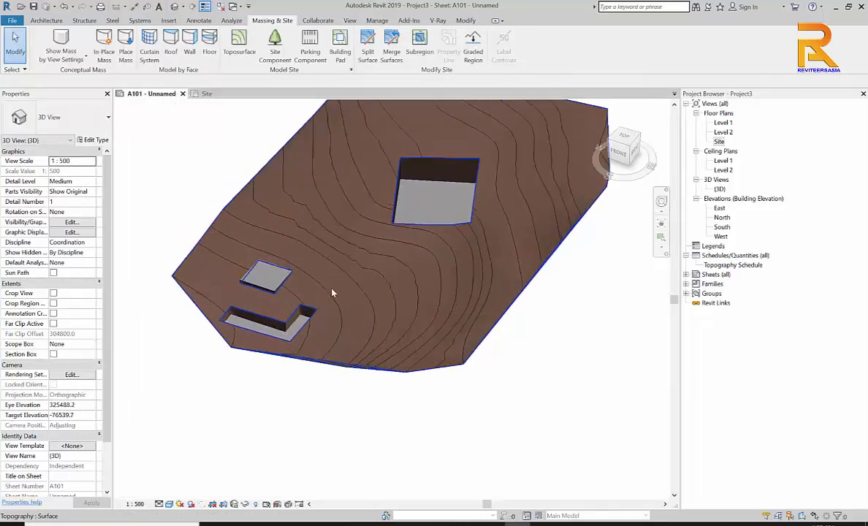
{"action": "scroll", "coordinate": [335, 273], "scroll_direction": "down", "scroll_amount": 4}
{"action": "middle_click_drag", "start_coordinate": [335, 273], "coordinate": [342, 351]}
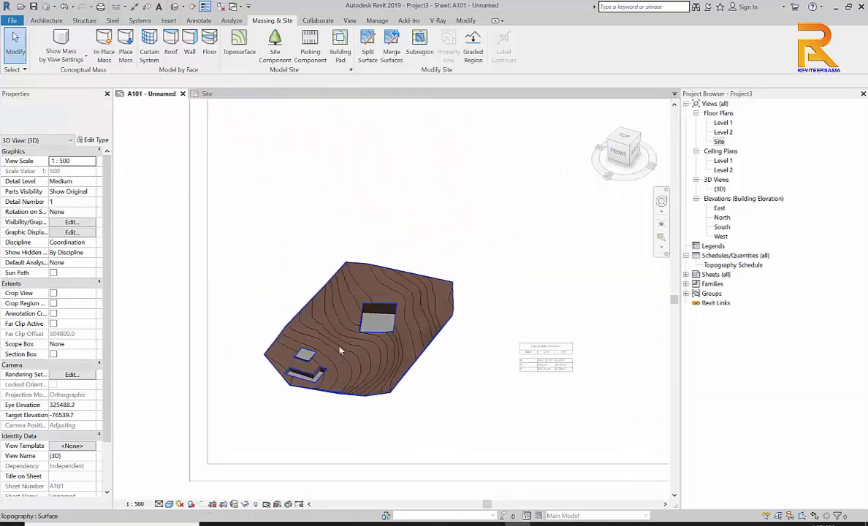
{"action": "middle_click_drag", "start_coordinate": [361, 229], "coordinate": [367, 297]}
{"action": "middle_click_drag", "start_coordinate": [515, 212], "coordinate": [509, 261]}
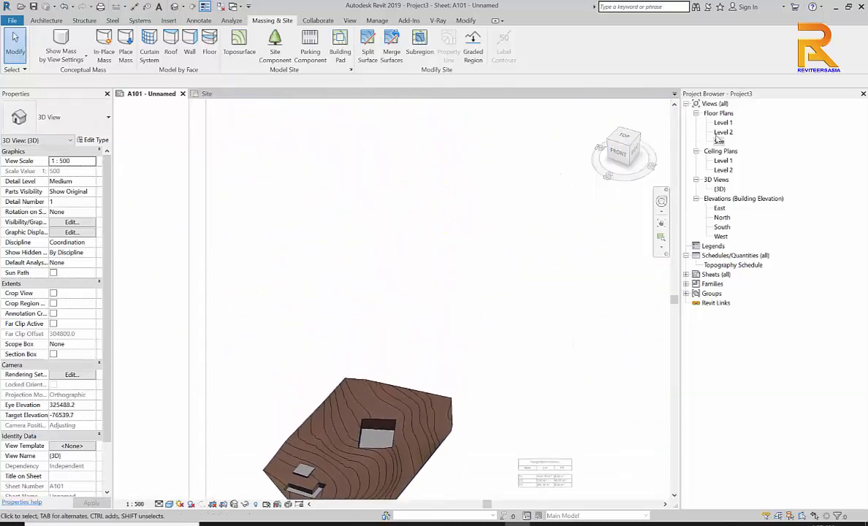
{"action": "left_click", "coordinate": [720, 141]}
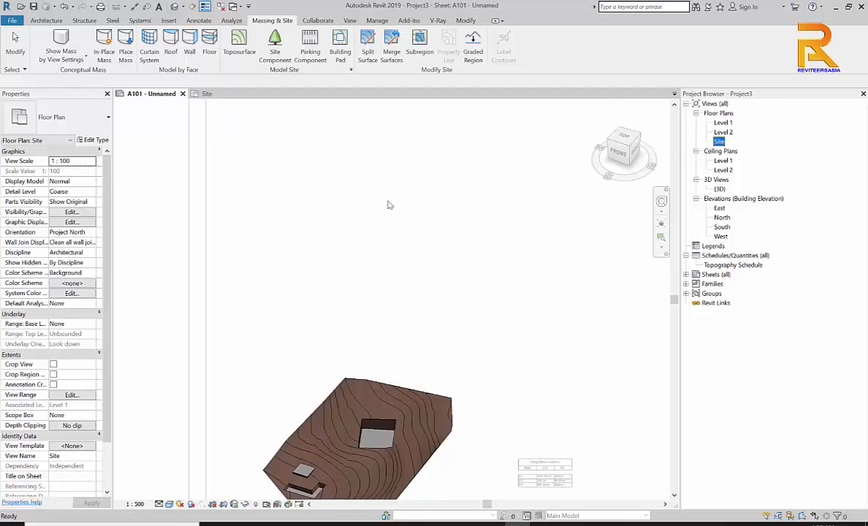
{"action": "scroll", "coordinate": [381, 206], "scroll_direction": "down", "scroll_amount": 8}
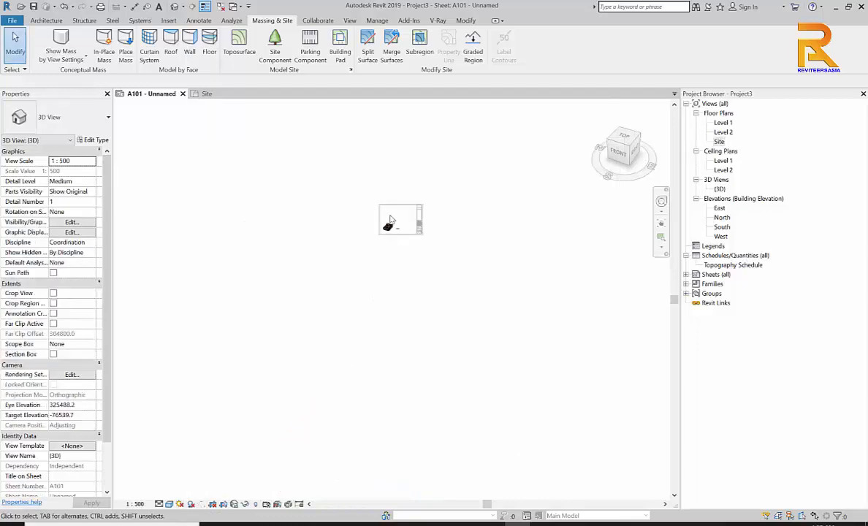
{"action": "scroll", "coordinate": [403, 208], "scroll_direction": "up", "scroll_amount": 5}
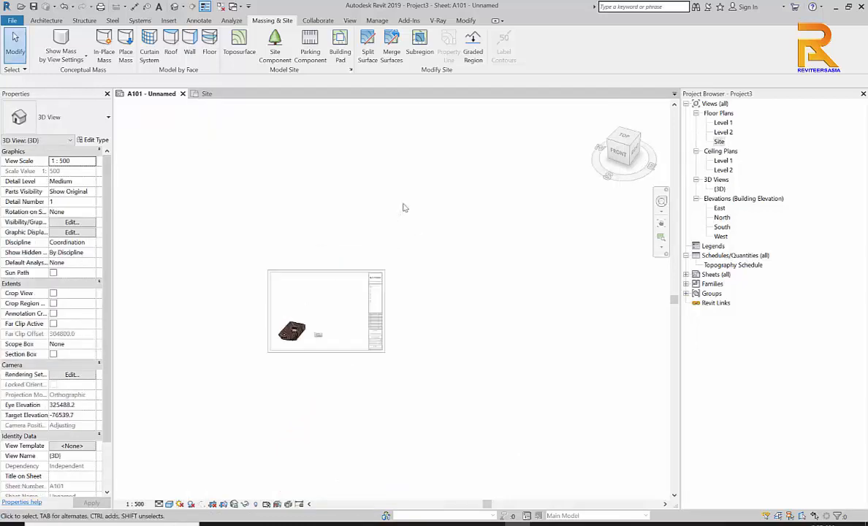
{"action": "key", "text": "a"}
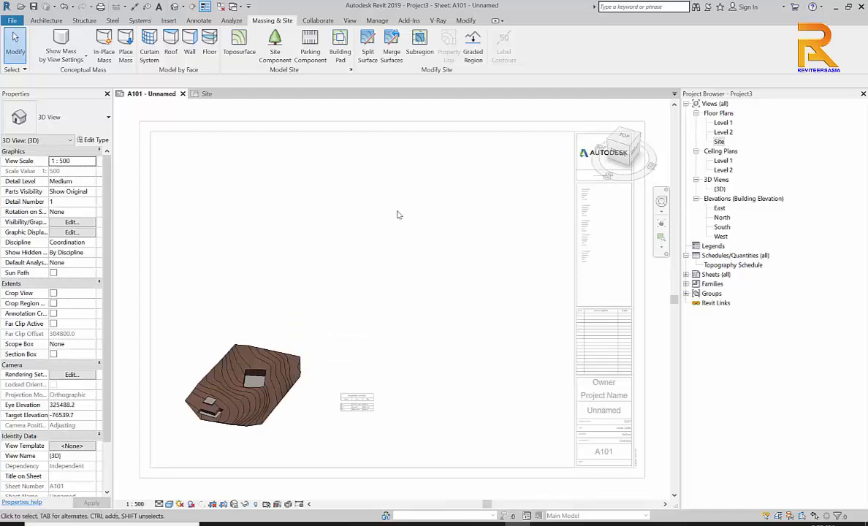
{"action": "right_click", "coordinate": [287, 330]}
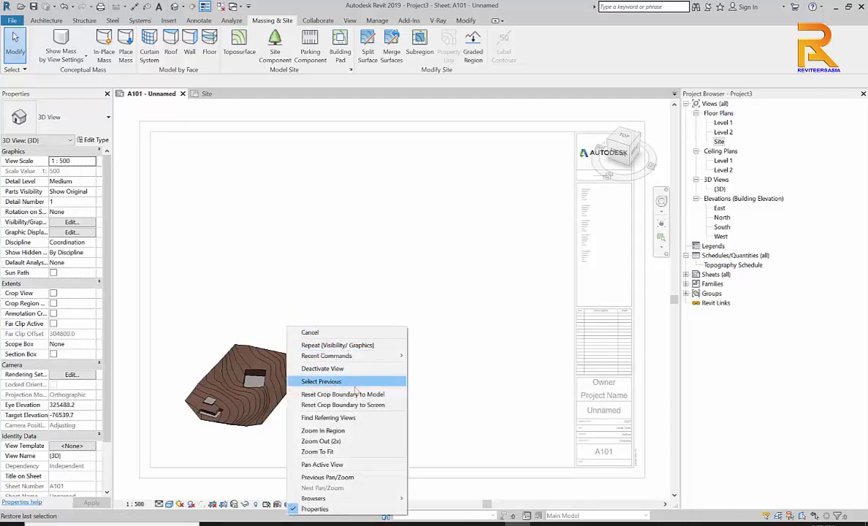
{"action": "left_click", "coordinate": [325, 368]}
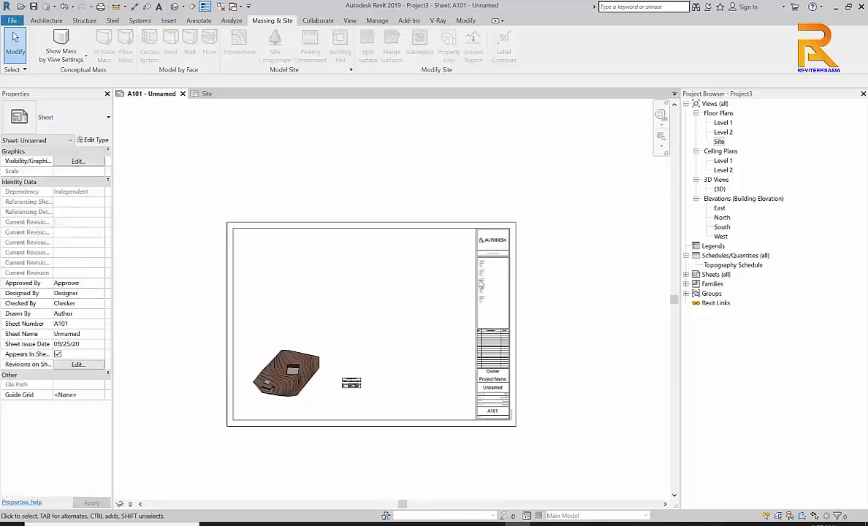
Place the Site floor plan on sheet A101 as a new viewport
{"action": "left_click", "coordinate": [719, 142]}
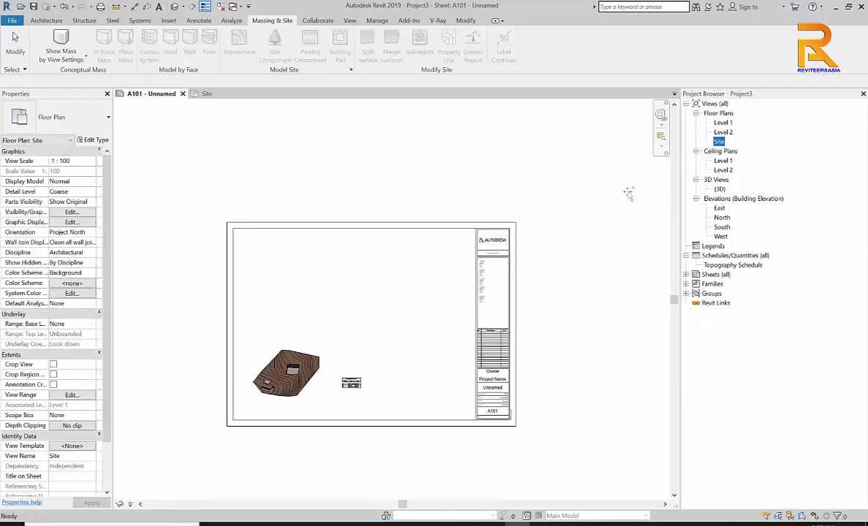
{"action": "left_click_drag", "start_coordinate": [628, 193], "coordinate": [416, 278]}
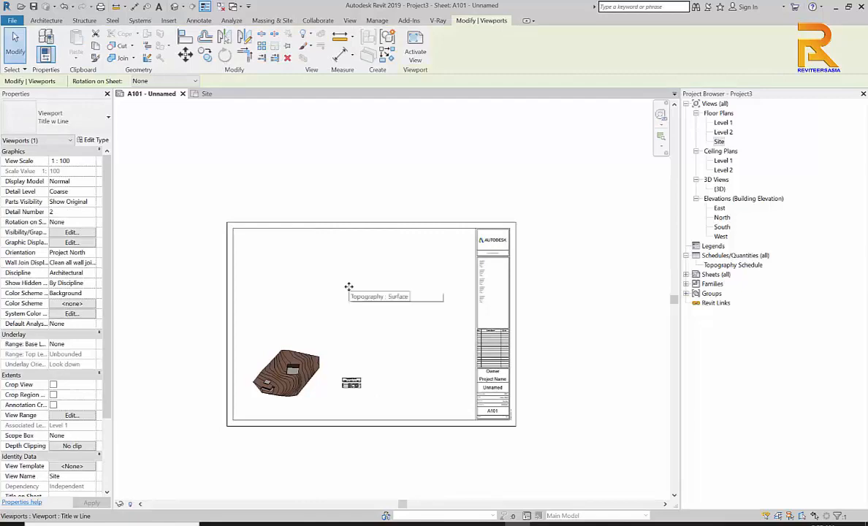
{"action": "key", "text": "a"}
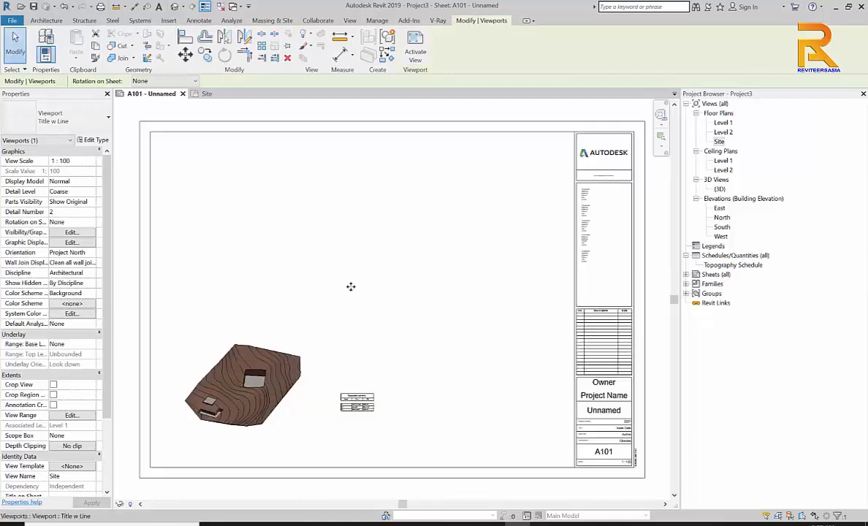
{"action": "scroll", "coordinate": [352, 286], "scroll_direction": "down", "scroll_amount": 6}
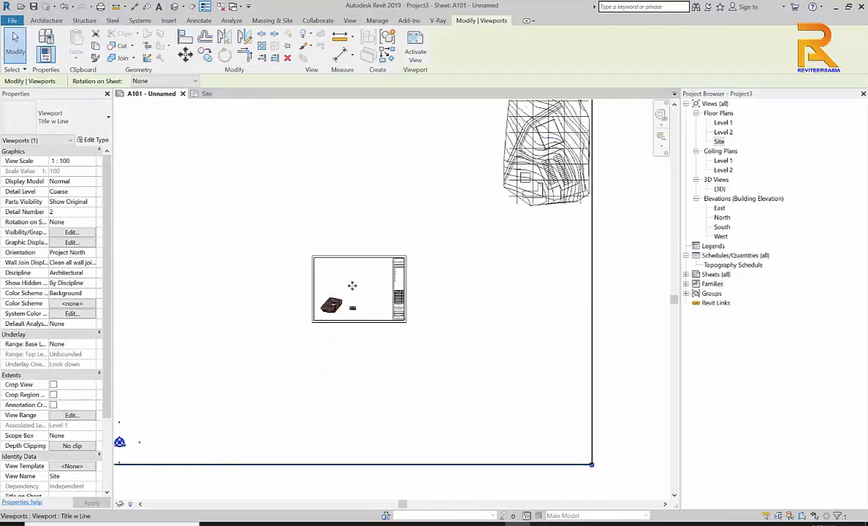
{"action": "middle_click_drag", "start_coordinate": [351, 289], "coordinate": [395, 325]}
{"action": "left_click", "coordinate": [482, 269]}
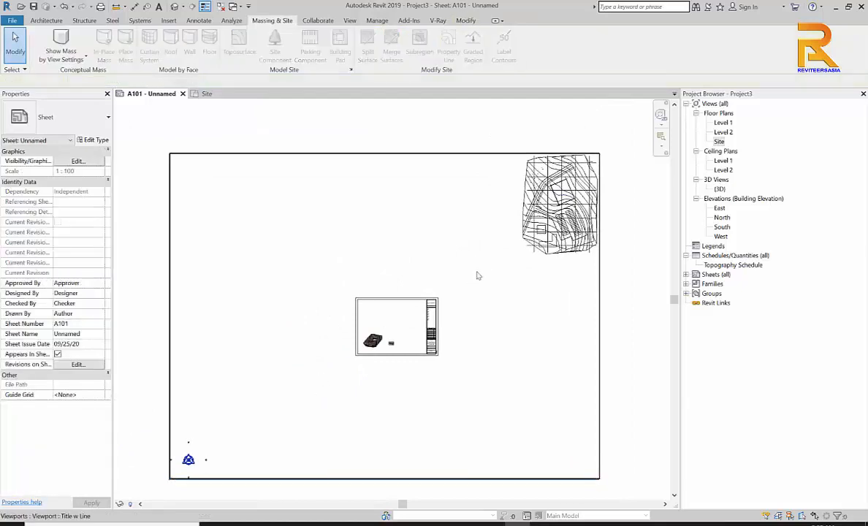
Activate the Site viewport and move the topography surface off the imported linework, down onto the sheet's title block area
{"action": "left_click", "coordinate": [542, 227]}
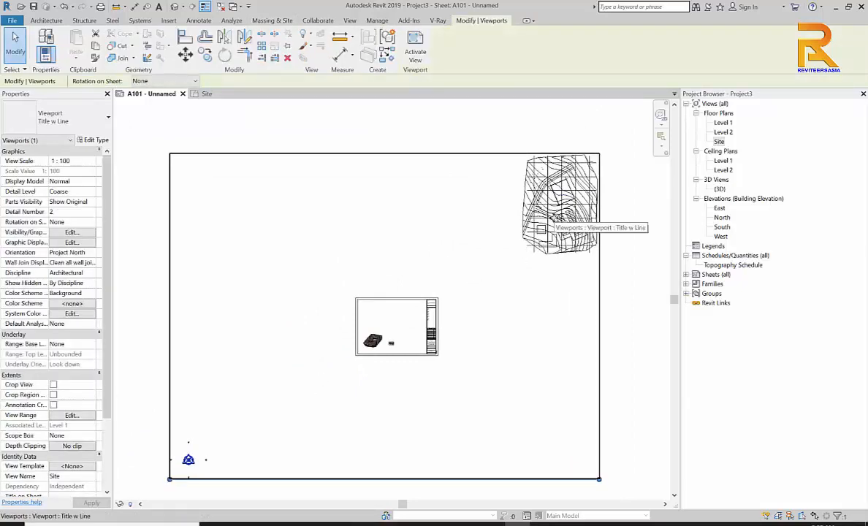
{"action": "left_click", "coordinate": [155, 346]}
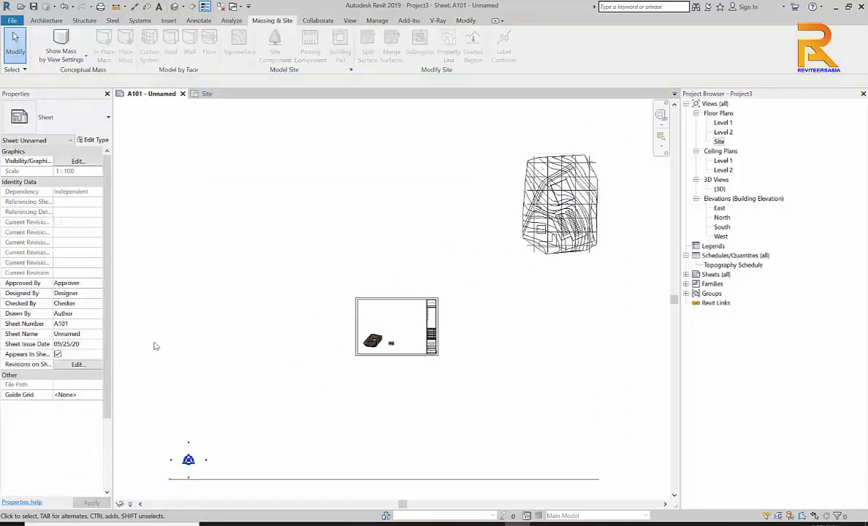
{"action": "left_click", "coordinate": [186, 340]}
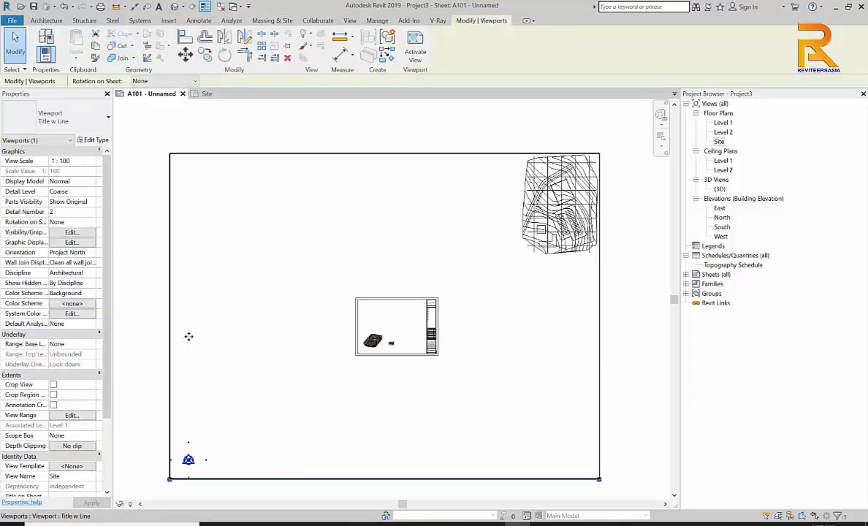
{"action": "right_click", "coordinate": [257, 303]}
{"action": "mouse_move", "coordinate": [301, 132]}
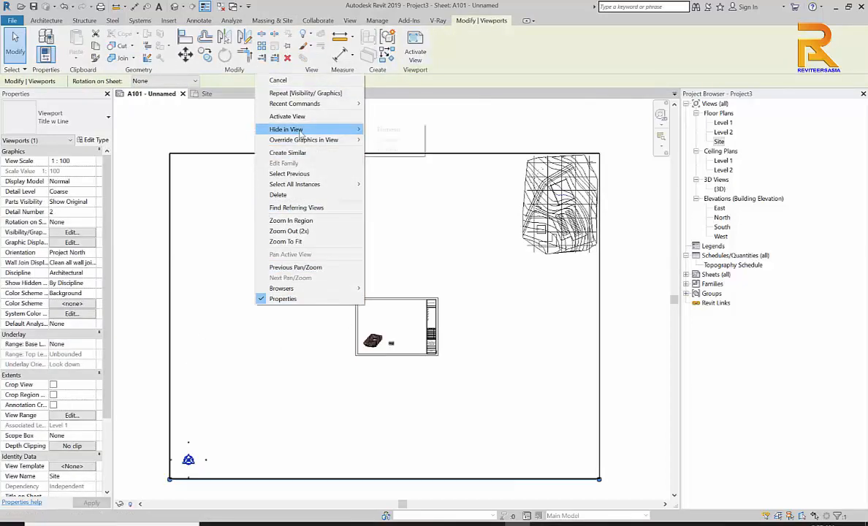
{"action": "left_click", "coordinate": [287, 116]}
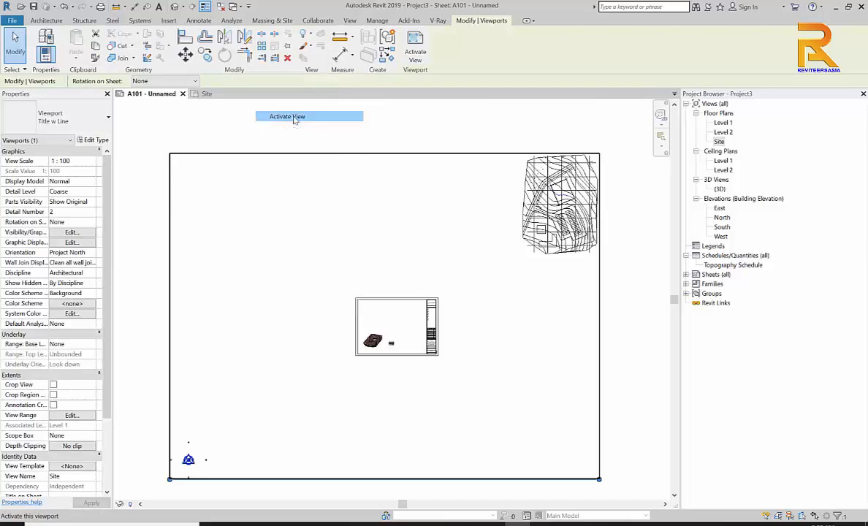
{"action": "left_click", "coordinate": [524, 196]}
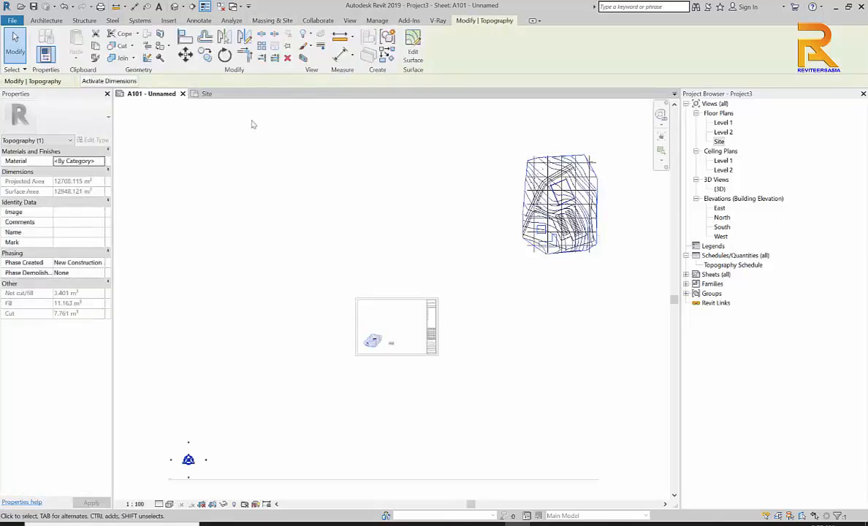
{"action": "left_click_drag", "start_coordinate": [499, 185], "coordinate": [387, 294]}
{"action": "left_click", "coordinate": [286, 343]}
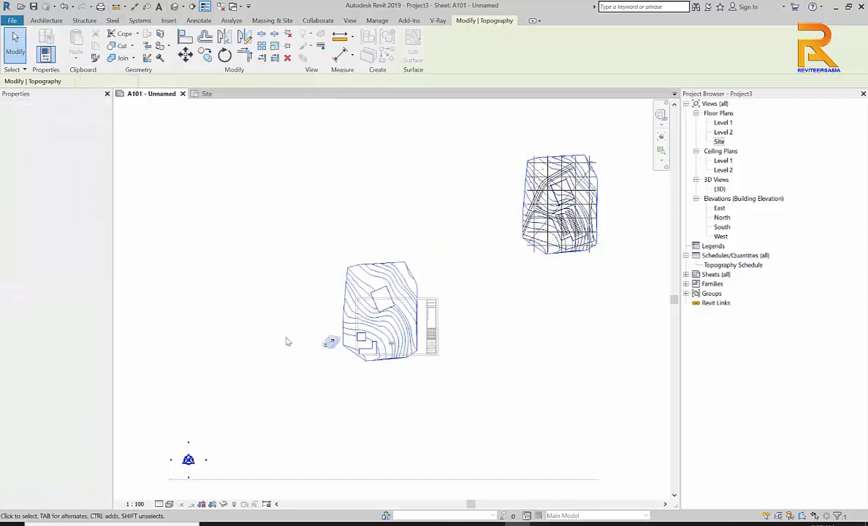
Try to hide the marker elements lying off the sheet in the active Site view, element by element
{"action": "left_click_drag", "start_coordinate": [142, 374], "coordinate": [210, 462]}
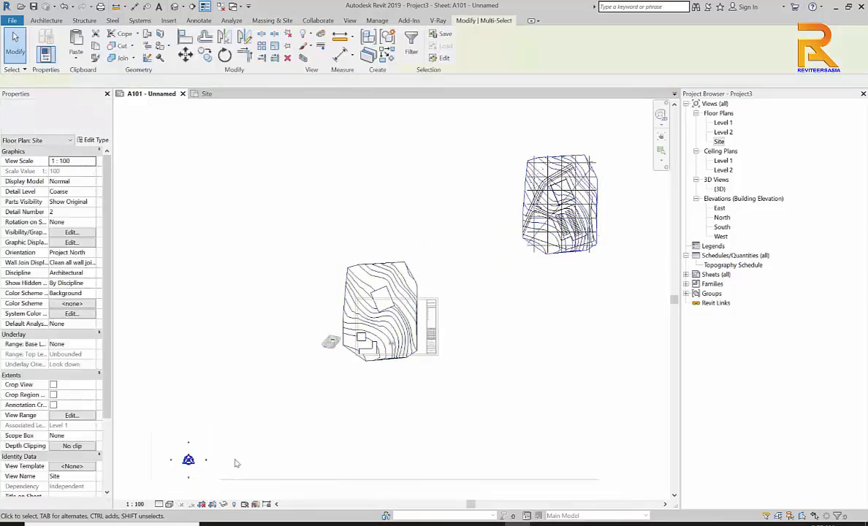
{"action": "right_click", "coordinate": [248, 206]}
{"action": "mouse_move", "coordinate": [307, 260]}
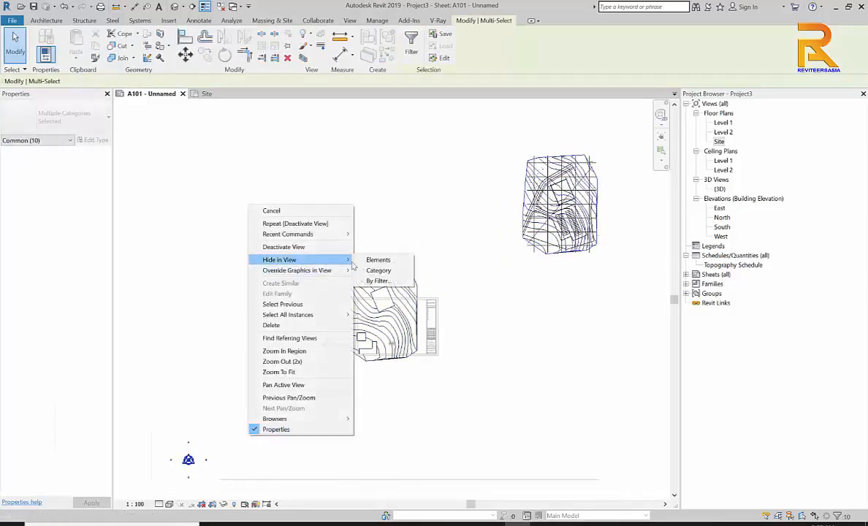
{"action": "left_click", "coordinate": [369, 257]}
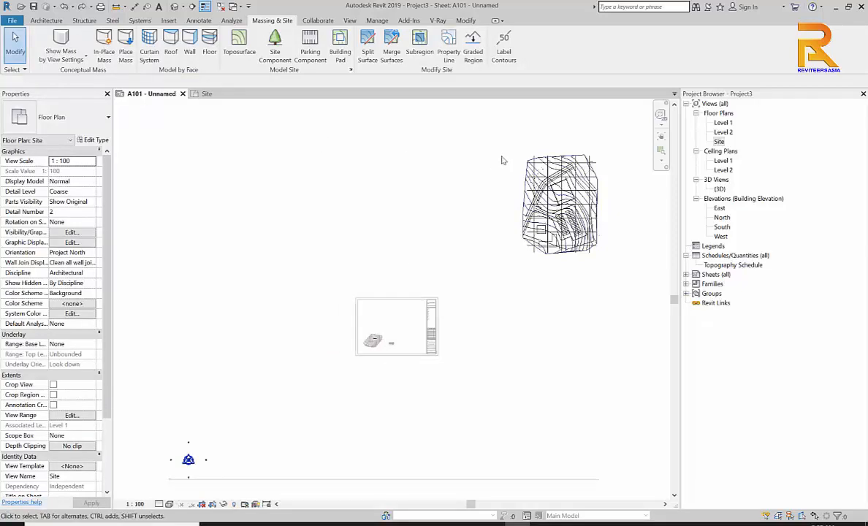
Hide the off-sheet markers in the Site view by category and deactivate the view
{"action": "left_click_drag", "start_coordinate": [635, 280], "coordinate": [591, 235]}
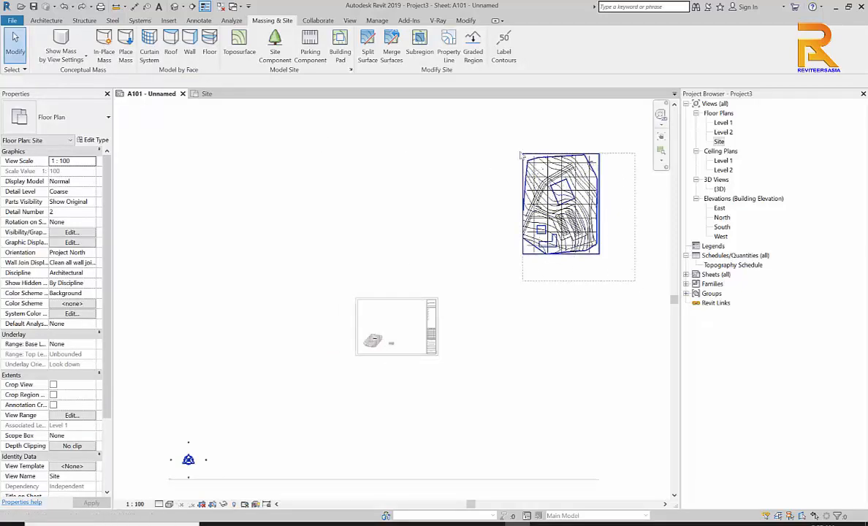
{"action": "left_click_drag", "start_coordinate": [521, 154], "coordinate": [501, 140]}
{"action": "left_click", "coordinate": [300, 237]}
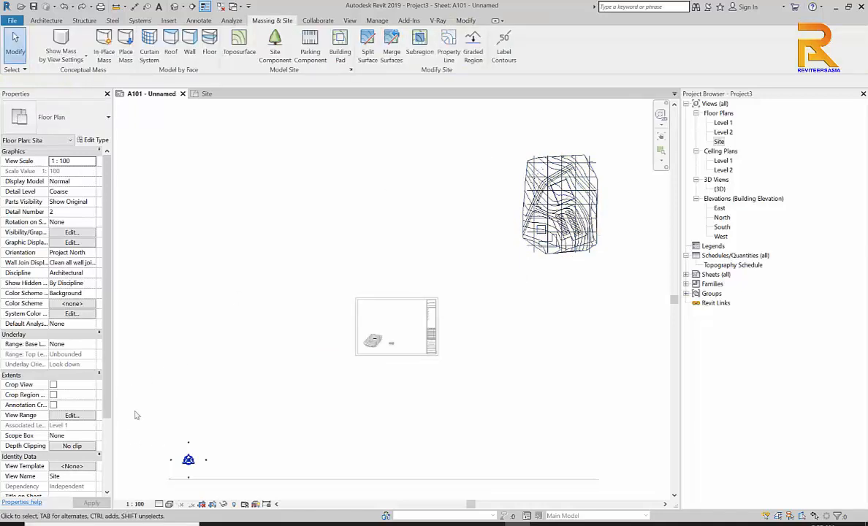
{"action": "left_click_drag", "start_coordinate": [134, 415], "coordinate": [221, 458]}
{"action": "right_click", "coordinate": [238, 212]}
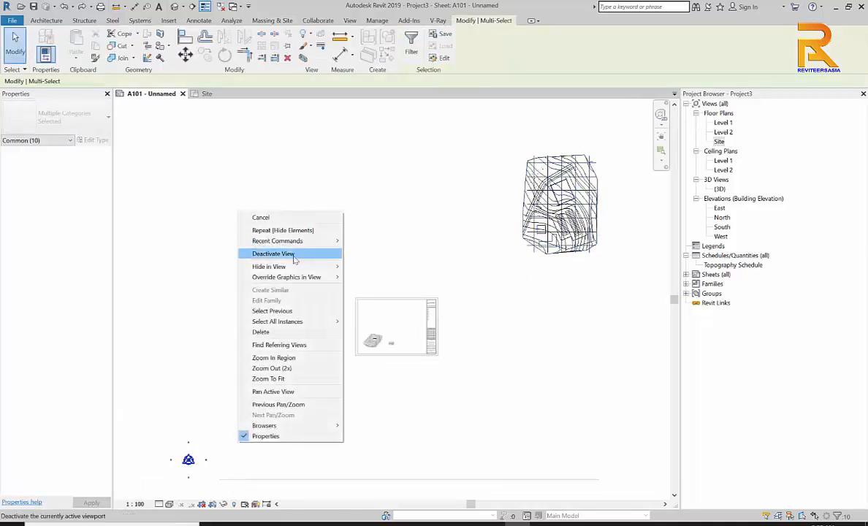
{"action": "mouse_move", "coordinate": [314, 266]}
{"action": "left_click", "coordinate": [358, 278]}
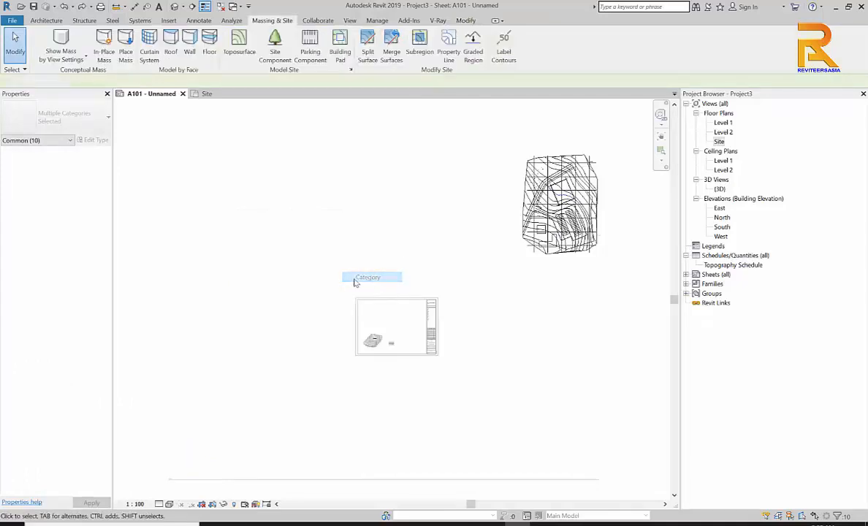
{"action": "right_click", "coordinate": [353, 207]}
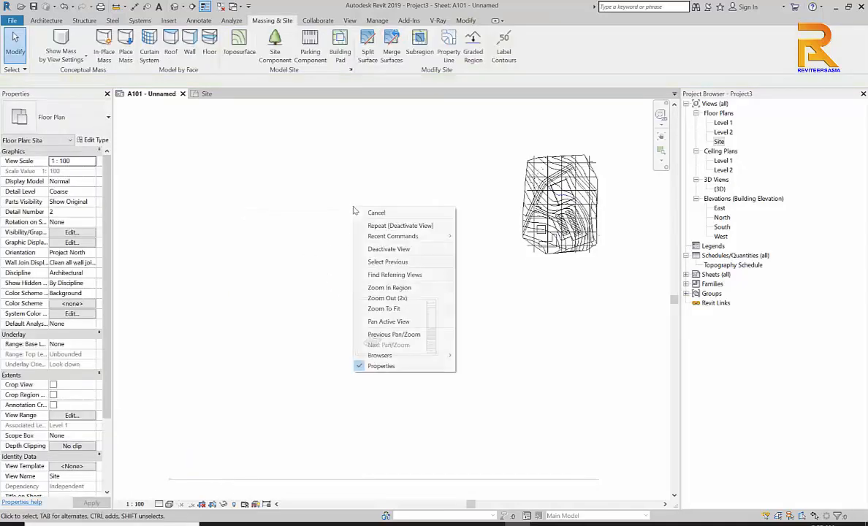
{"action": "left_click", "coordinate": [381, 249]}
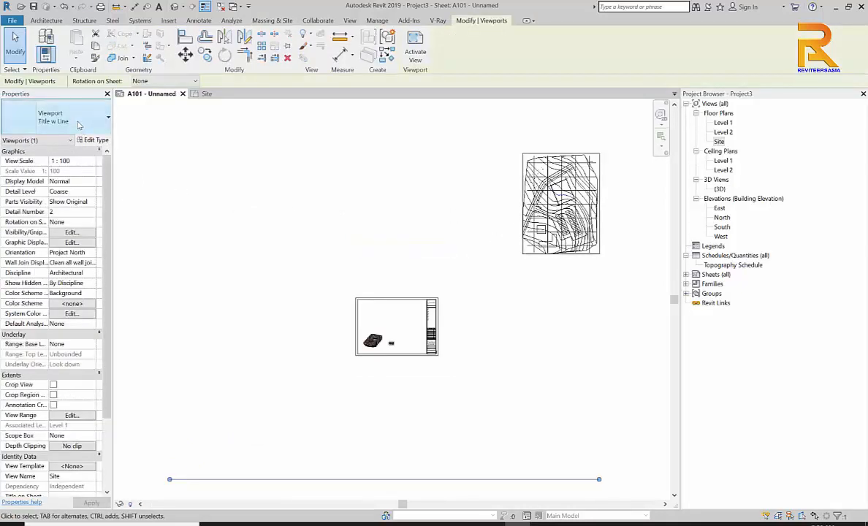
Shorten the Site viewport's long title line and move the title directly beneath the site plan
{"action": "left_click", "coordinate": [75, 117]}
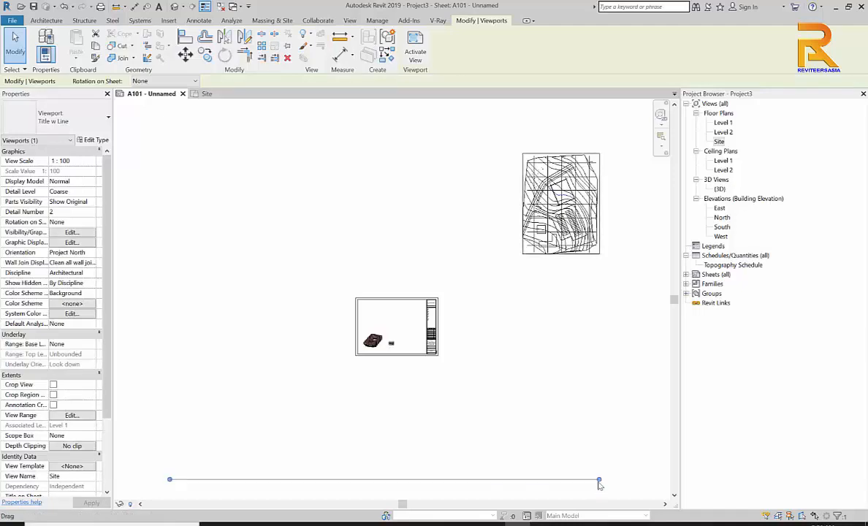
{"action": "left_click_drag", "start_coordinate": [598, 479], "coordinate": [271, 489]}
{"action": "left_click_drag", "start_coordinate": [202, 492], "coordinate": [559, 264]}
{"action": "left_click", "coordinate": [176, 490]}
{"action": "left_click", "coordinate": [178, 479]}
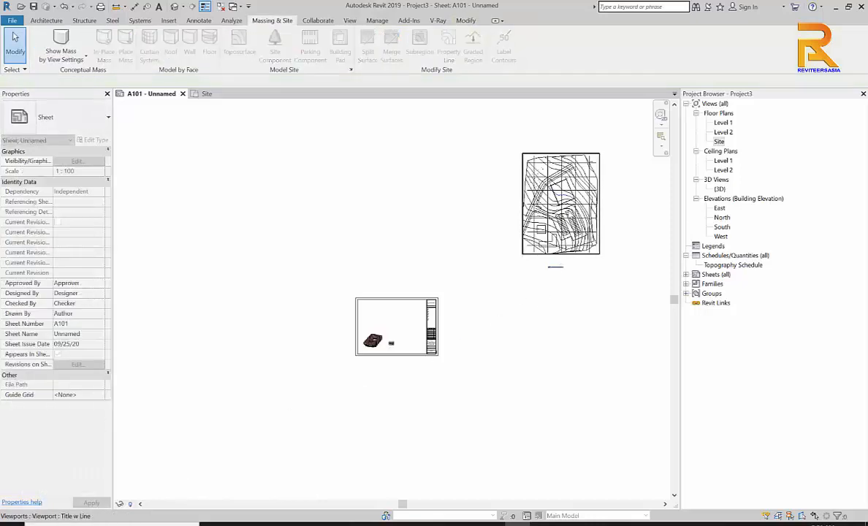
Set the Site viewport's scale to 1:500 and move it onto the sheet above the 3D view
{"action": "left_click", "coordinate": [92, 161]}
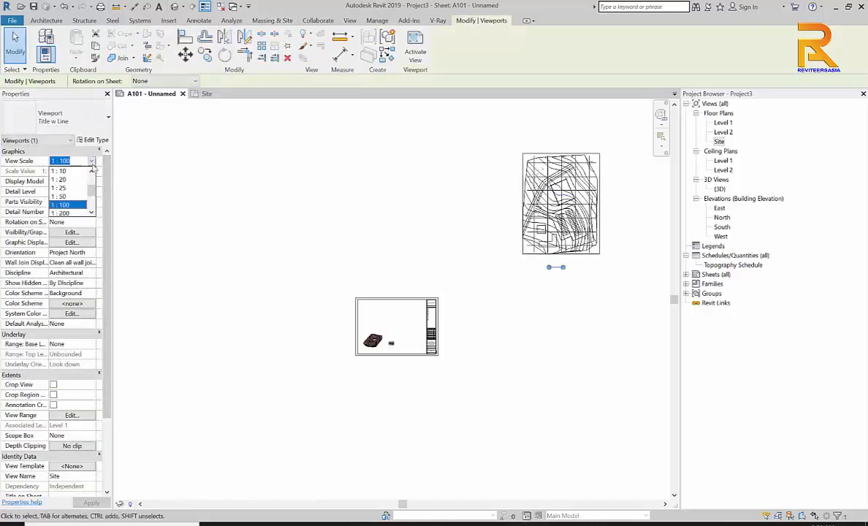
{"action": "scroll", "coordinate": [86, 209], "scroll_direction": "down", "scroll_amount": 2}
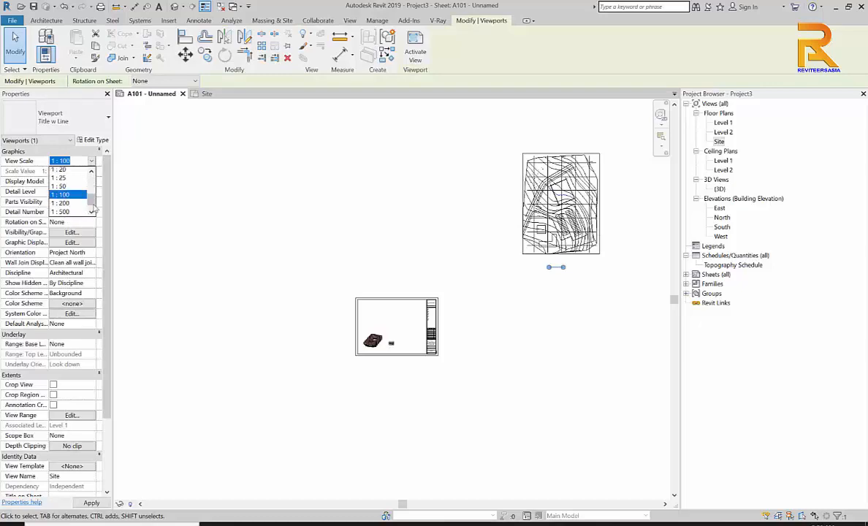
{"action": "left_click", "coordinate": [71, 189]}
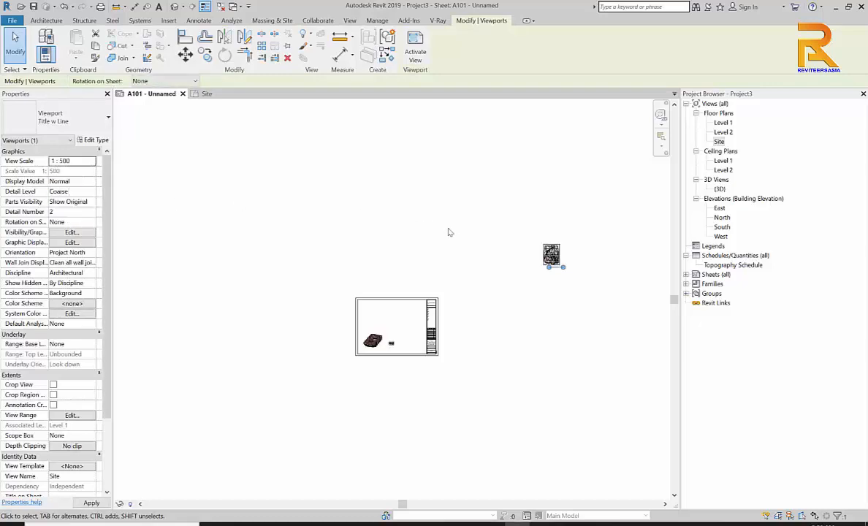
{"action": "left_click_drag", "start_coordinate": [550, 253], "coordinate": [371, 314]}
Shorten the Site viewport's title line to about the length of its title text and deselect the viewport
{"action": "scroll", "coordinate": [384, 329], "scroll_direction": "up", "scroll_amount": 5}
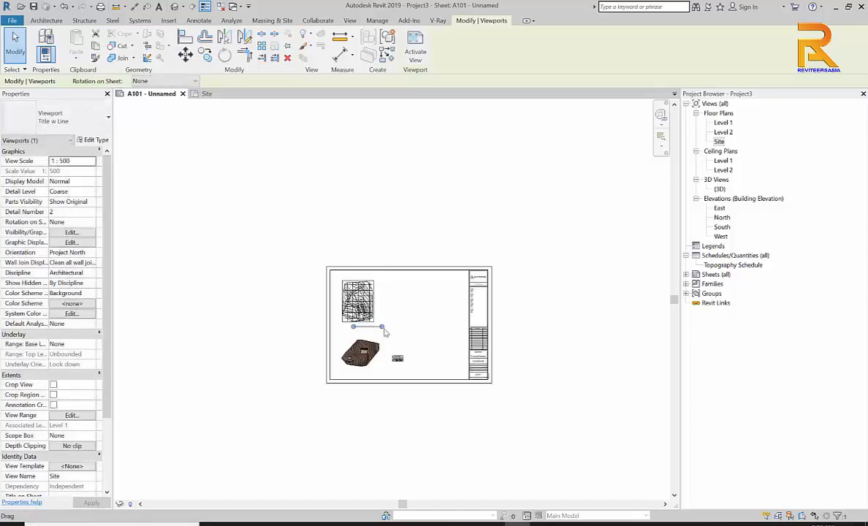
{"action": "scroll", "coordinate": [344, 336], "scroll_direction": "up", "scroll_amount": 4}
{"action": "scroll", "coordinate": [344, 326], "scroll_direction": "up", "scroll_amount": 2}
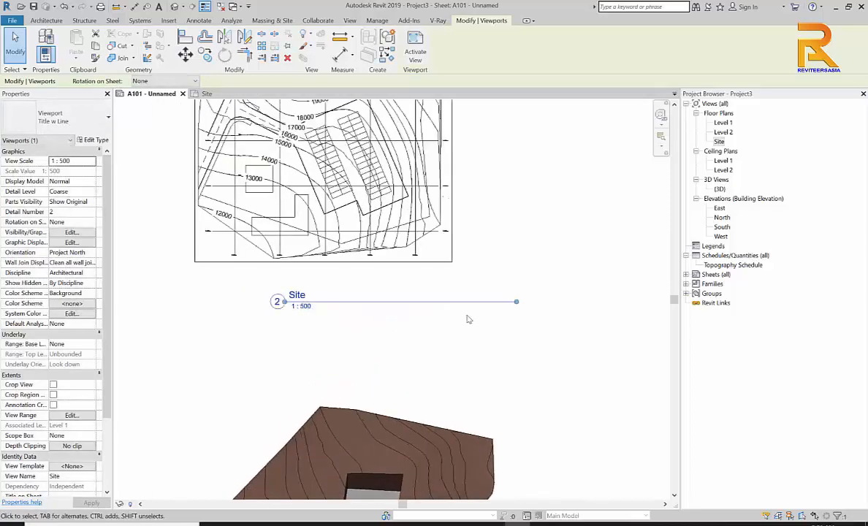
{"action": "left_click_drag", "start_coordinate": [519, 302], "coordinate": [441, 314]}
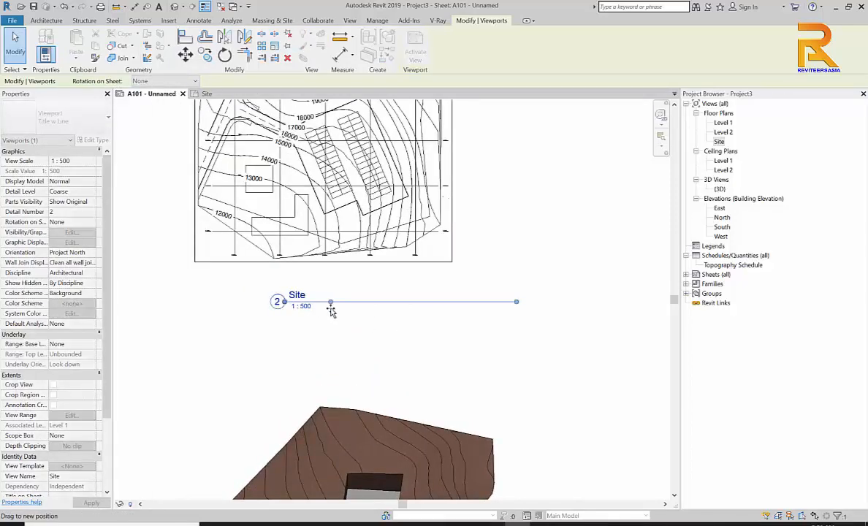
{"action": "left_click_drag", "start_coordinate": [331, 311], "coordinate": [320, 309]}
{"action": "scroll", "coordinate": [438, 281], "scroll_direction": "down", "scroll_amount": 3}
{"action": "key", "text": "Escape"}
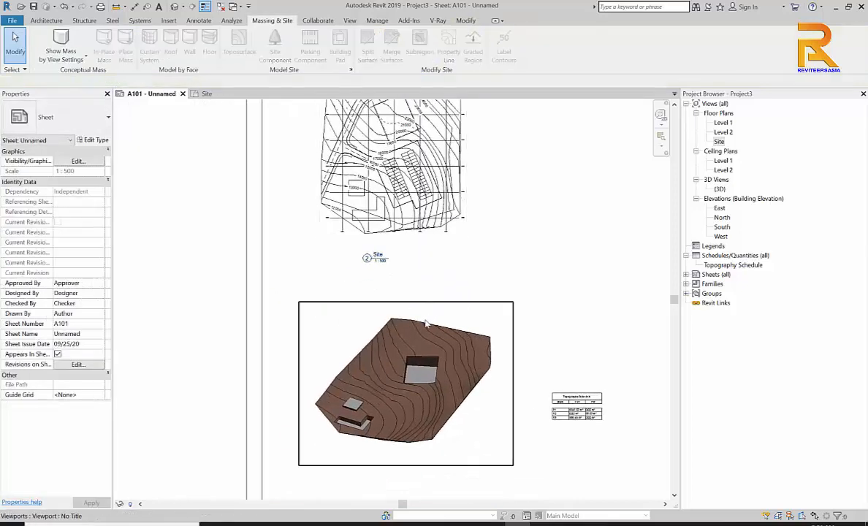
Give the 3D viewport the Title Only type and move its title from off the sheet to just below the topography
{"action": "left_click", "coordinate": [426, 324]}
{"action": "left_click", "coordinate": [51, 119]}
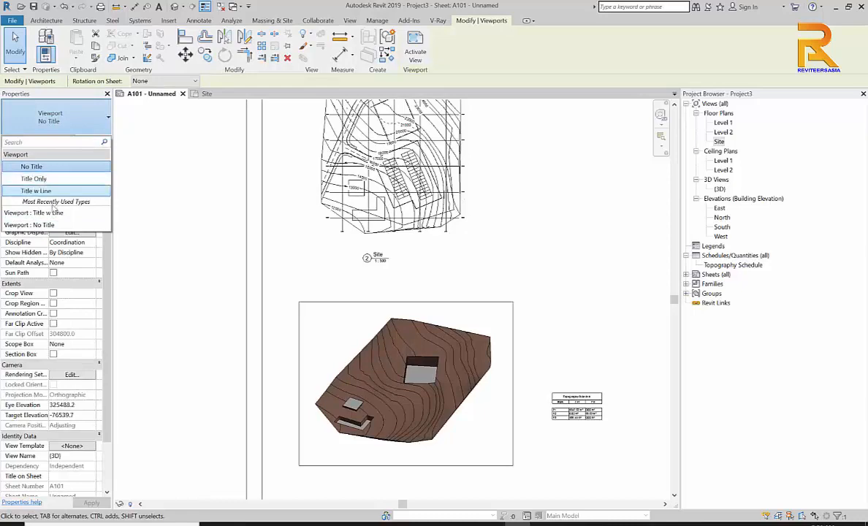
{"action": "left_click", "coordinate": [44, 179]}
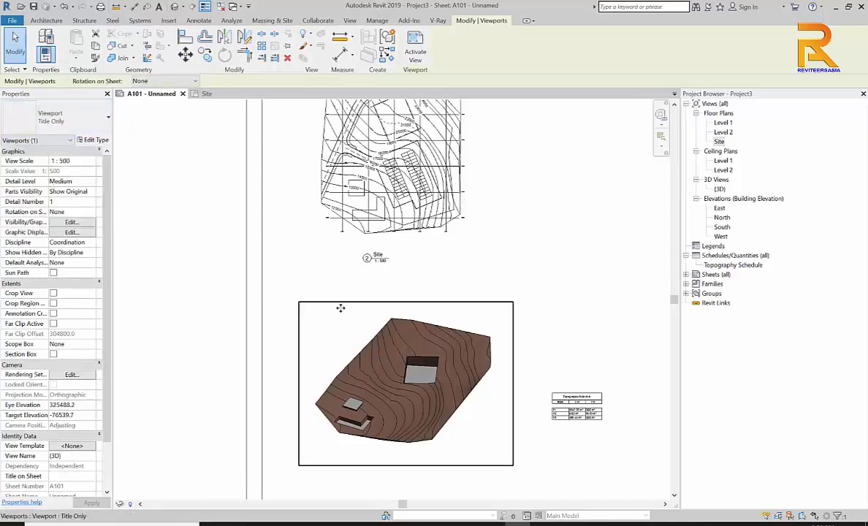
{"action": "scroll", "coordinate": [380, 339], "scroll_direction": "down", "scroll_amount": 6}
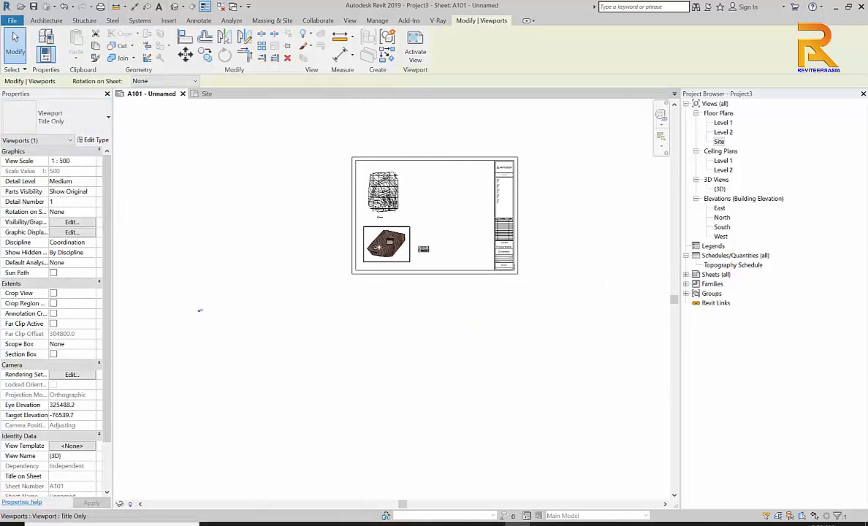
{"action": "left_click", "coordinate": [240, 310]}
{"action": "scroll", "coordinate": [211, 312], "scroll_direction": "up", "scroll_amount": 3}
{"action": "left_click", "coordinate": [186, 307]}
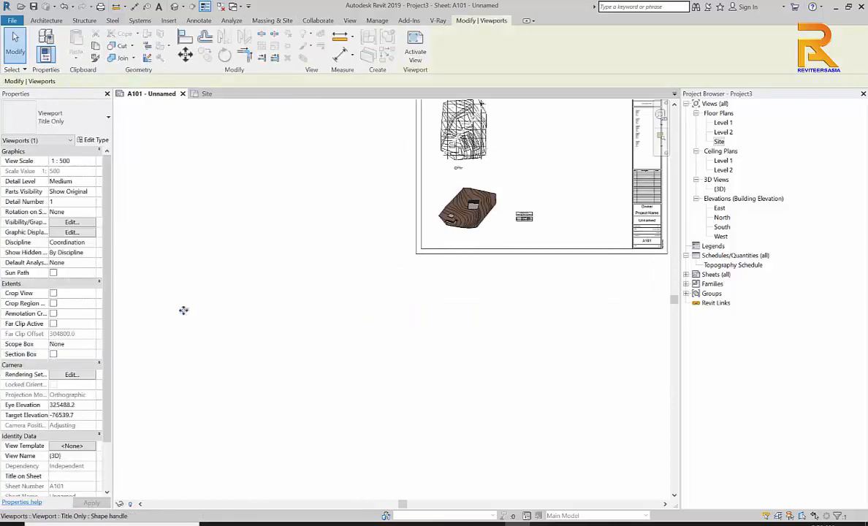
{"action": "scroll", "coordinate": [462, 235], "scroll_direction": "up", "scroll_amount": 5}
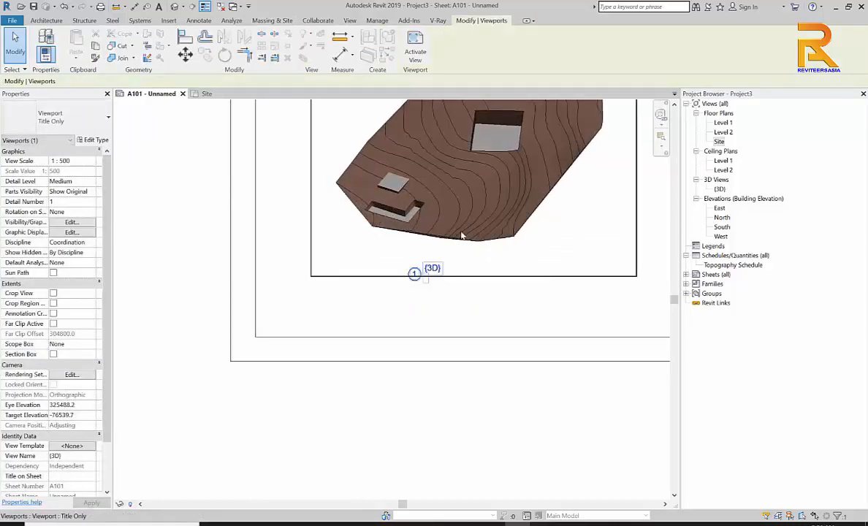
{"action": "scroll", "coordinate": [462, 235], "scroll_direction": "up", "scroll_amount": 2}
{"action": "left_click", "coordinate": [399, 355]}
{"action": "scroll", "coordinate": [398, 341], "scroll_direction": "down", "scroll_amount": 6}
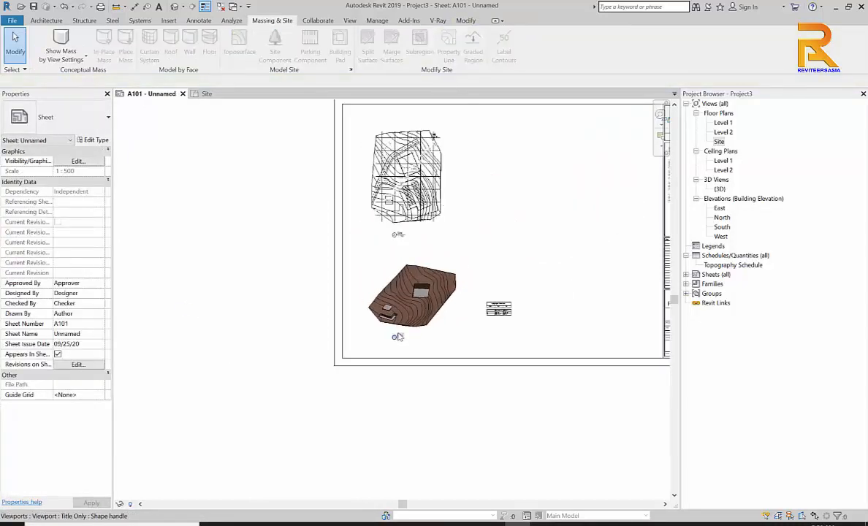
Change the 3D viewport's type to Title w Line
{"action": "scroll", "coordinate": [398, 338], "scroll_direction": "up", "scroll_amount": 3}
{"action": "left_click", "coordinate": [363, 272]}
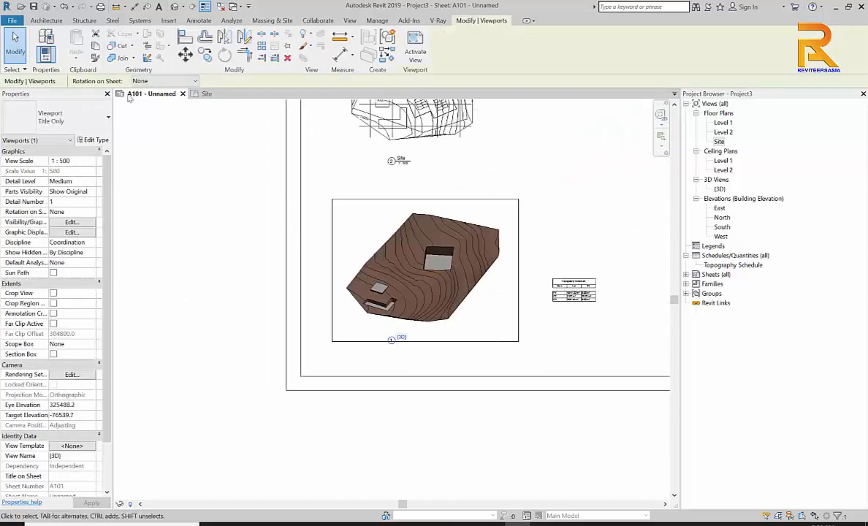
{"action": "left_click", "coordinate": [80, 116]}
{"action": "left_click", "coordinate": [51, 191]}
{"action": "left_click", "coordinate": [438, 428]}
{"action": "scroll", "coordinate": [401, 349], "scroll_direction": "down", "scroll_amount": 4}
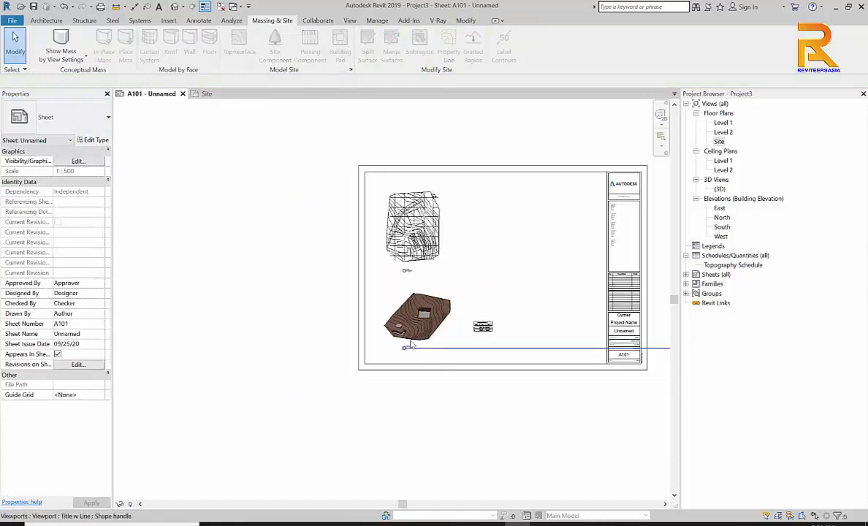
Shorten the 3D viewport's title line so that it fits beneath the topography inside the sheet
{"action": "left_click", "coordinate": [412, 345]}
{"action": "scroll", "coordinate": [405, 344], "scroll_direction": "down", "scroll_amount": 5}
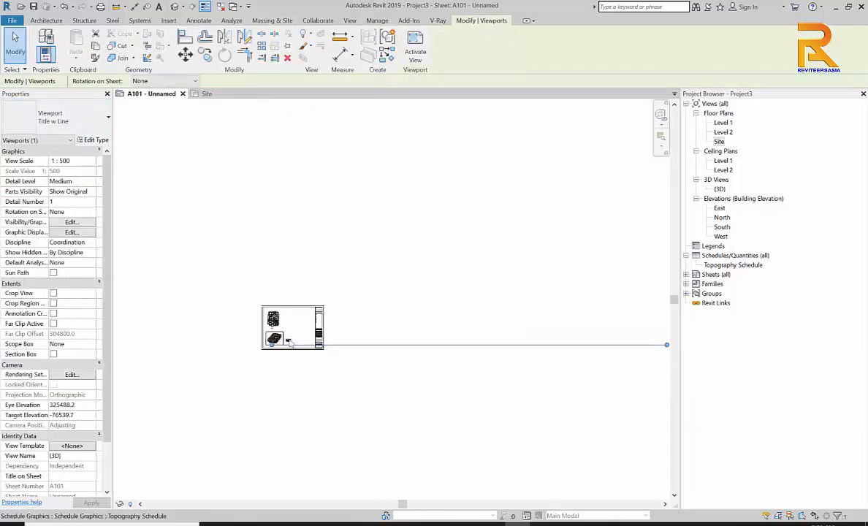
{"action": "left_click_drag", "start_coordinate": [667, 345], "coordinate": [282, 358]}
{"action": "left_click", "coordinate": [293, 390]}
{"action": "scroll", "coordinate": [300, 384], "scroll_direction": "up", "scroll_amount": 5}
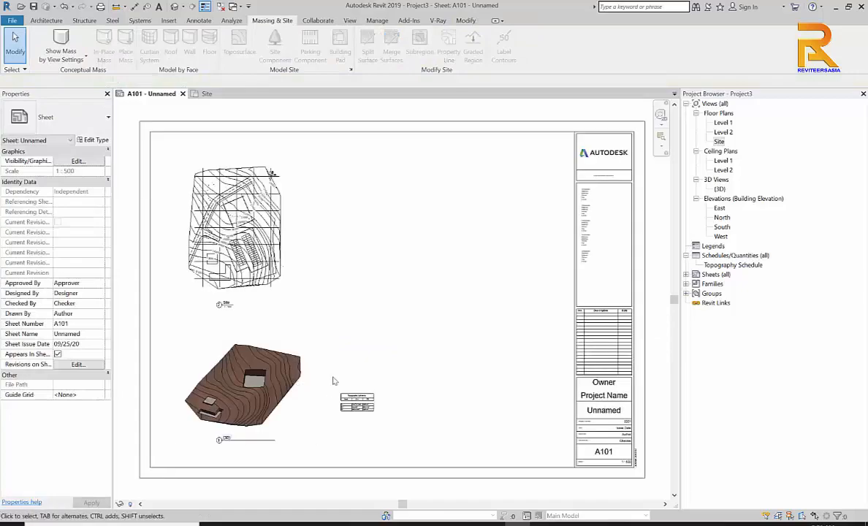
Activate the Site viewport on sheet A101 so that its floor plan can be edited in place
{"action": "scroll", "coordinate": [413, 326], "scroll_direction": "up", "scroll_amount": 5}
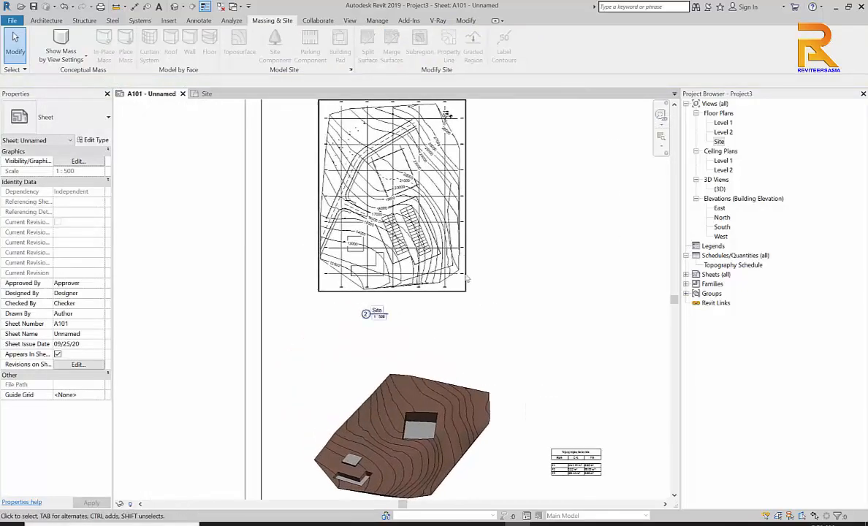
{"action": "scroll", "coordinate": [467, 279], "scroll_direction": "up", "scroll_amount": 6}
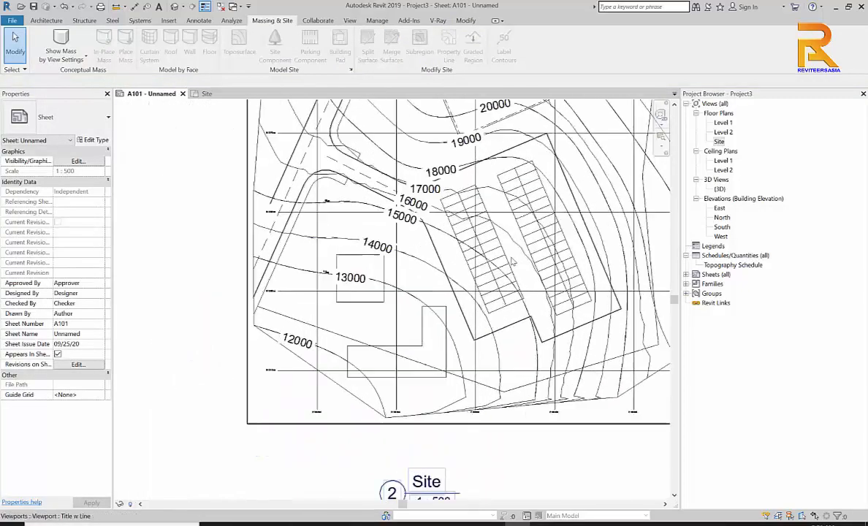
{"action": "scroll", "coordinate": [513, 263], "scroll_direction": "up", "scroll_amount": 2}
{"action": "left_click", "coordinate": [333, 257]}
{"action": "right_click", "coordinate": [333, 257]}
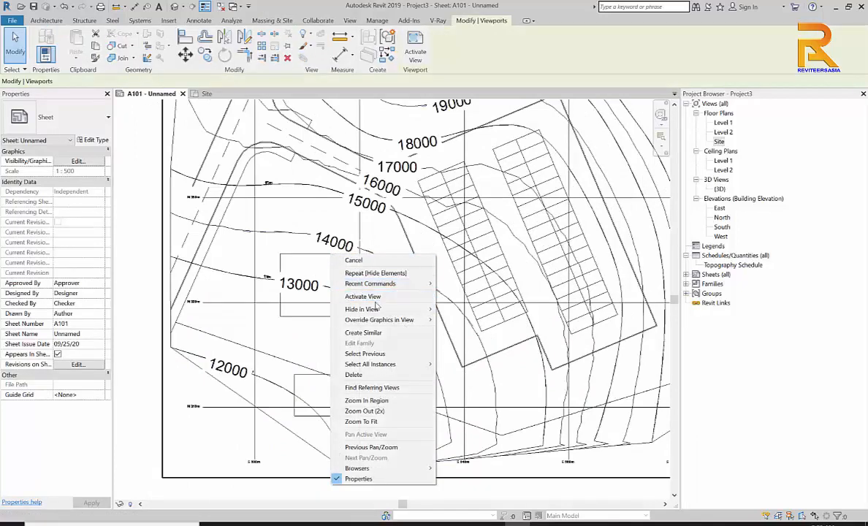
{"action": "left_click", "coordinate": [363, 297]}
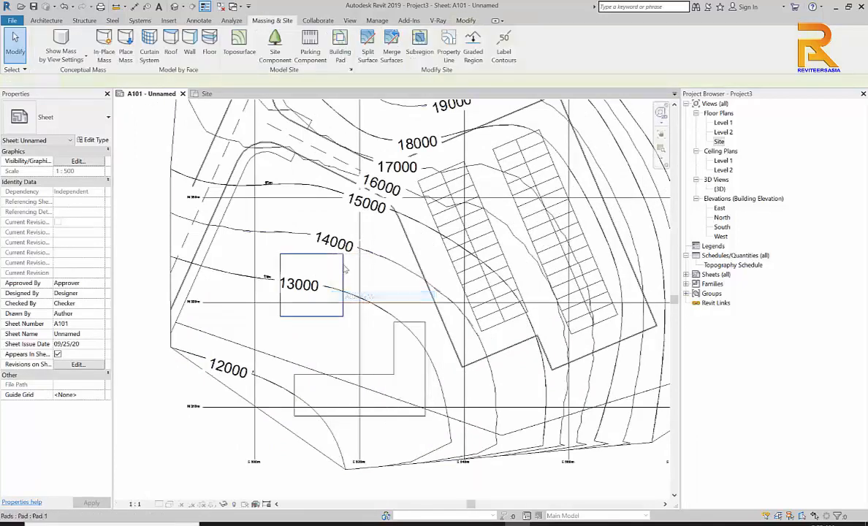
Set the text size of the site plan's 1.5mm Arial contour label type to 2 mm
{"action": "left_click", "coordinate": [321, 257]}
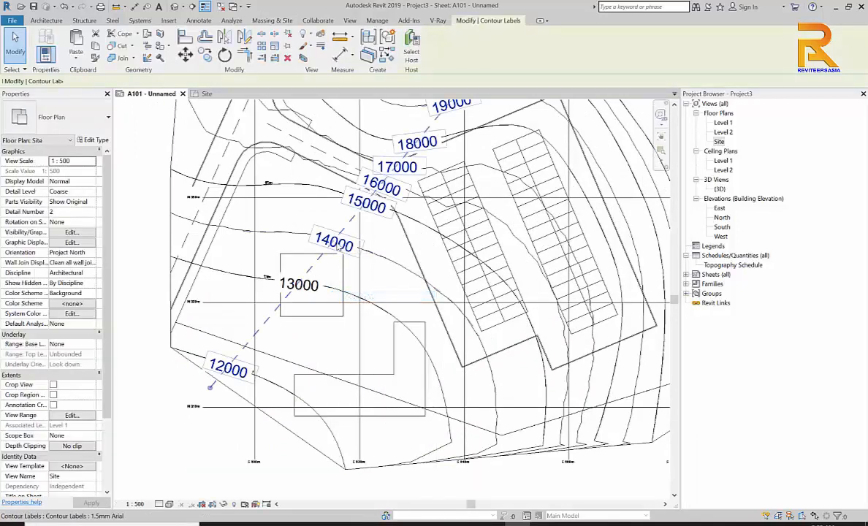
{"action": "left_click", "coordinate": [92, 140]}
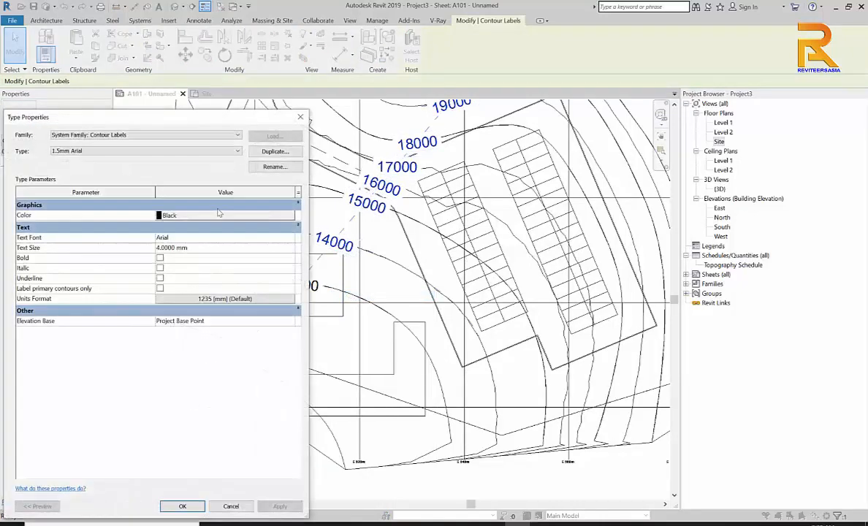
{"action": "left_click", "coordinate": [209, 249]}
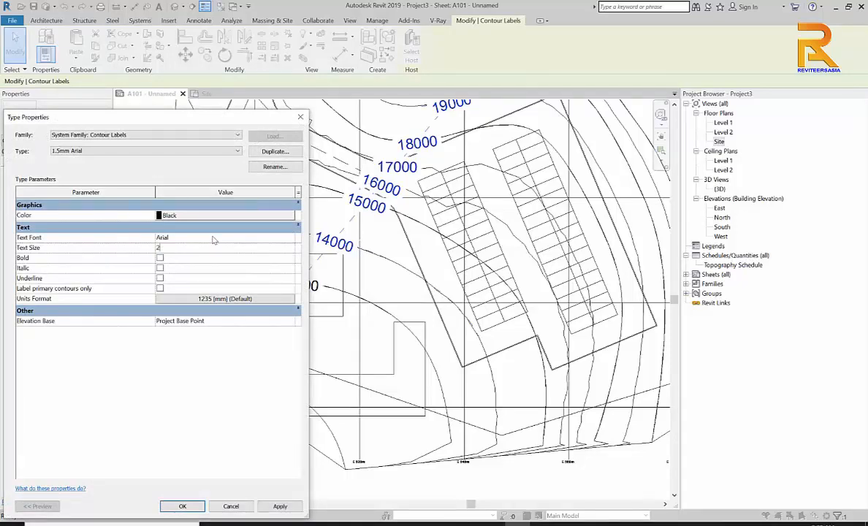
{"action": "left_click", "coordinate": [290, 508]}
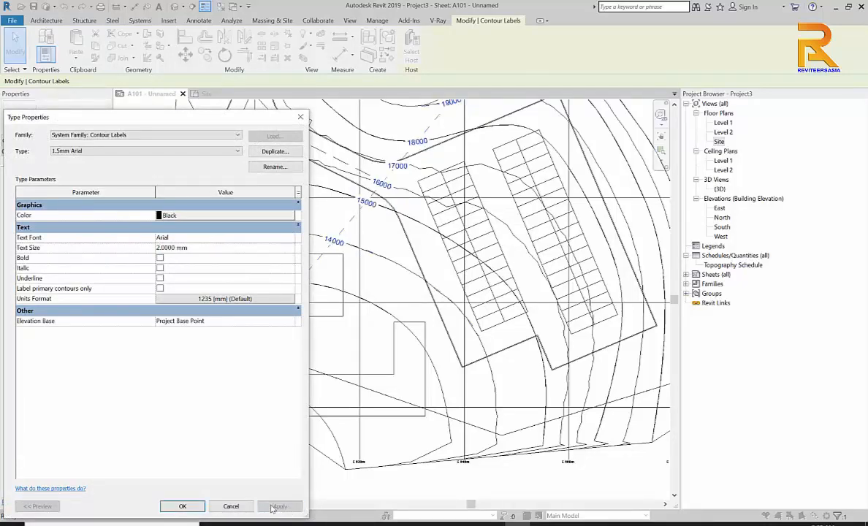
{"action": "left_click", "coordinate": [195, 507]}
Deactivate the Site viewport to return to the full sheet
{"action": "scroll", "coordinate": [319, 418], "scroll_direction": "down", "scroll_amount": 3}
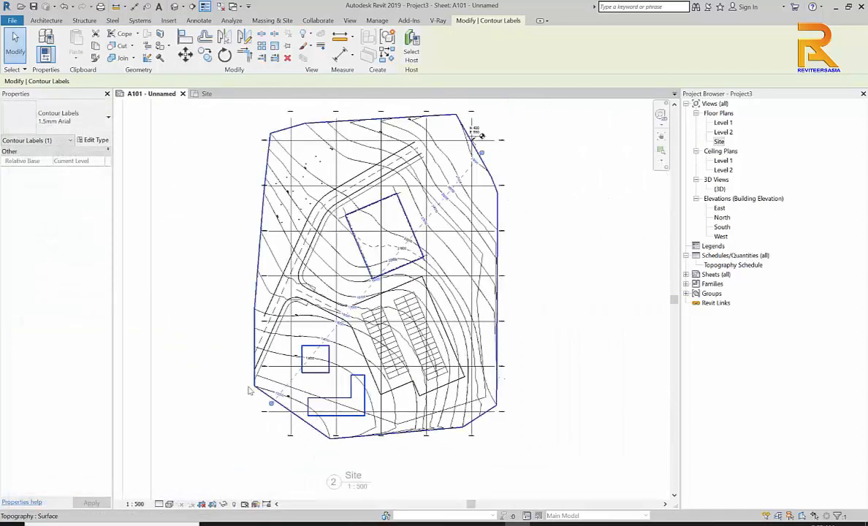
{"action": "right_click", "coordinate": [201, 346]}
{"action": "left_click", "coordinate": [237, 129]}
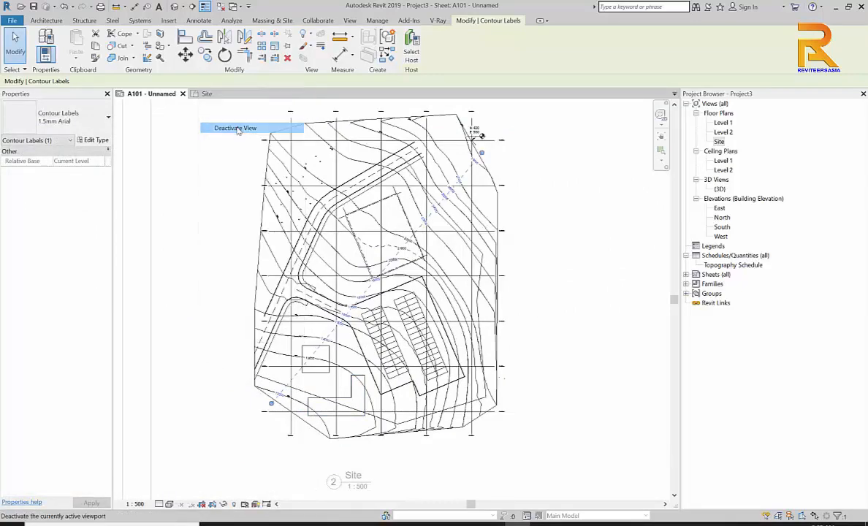
{"action": "scroll", "coordinate": [329, 389], "scroll_direction": "down", "scroll_amount": 5}
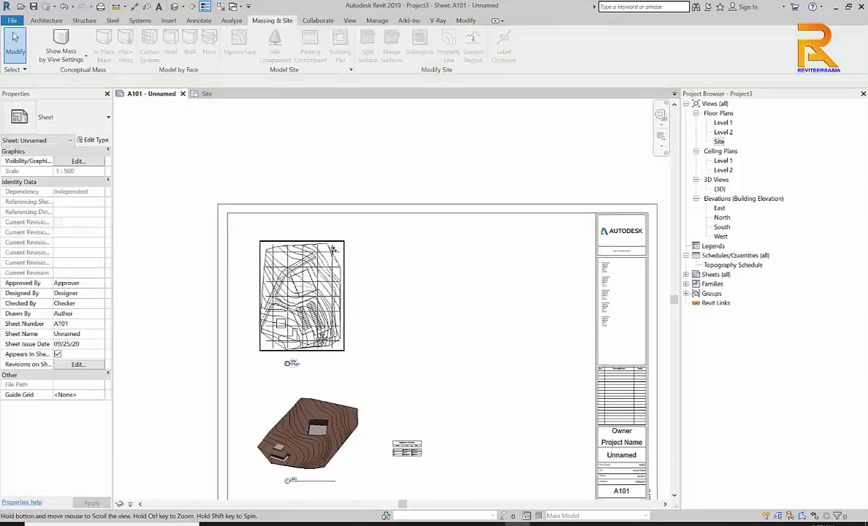
{"action": "scroll", "coordinate": [328, 389], "scroll_direction": "up", "scroll_amount": 3}
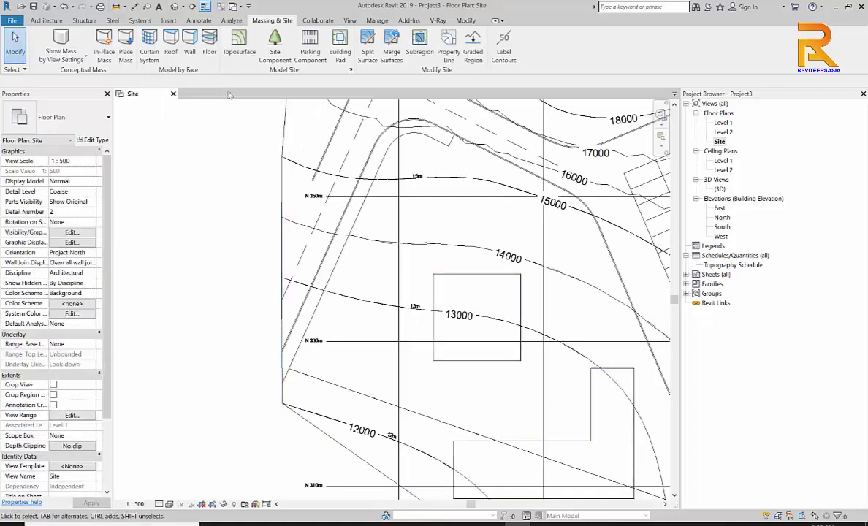
Close the Site view and Project3 without saving the changes
{"action": "left_click", "coordinate": [173, 93]}
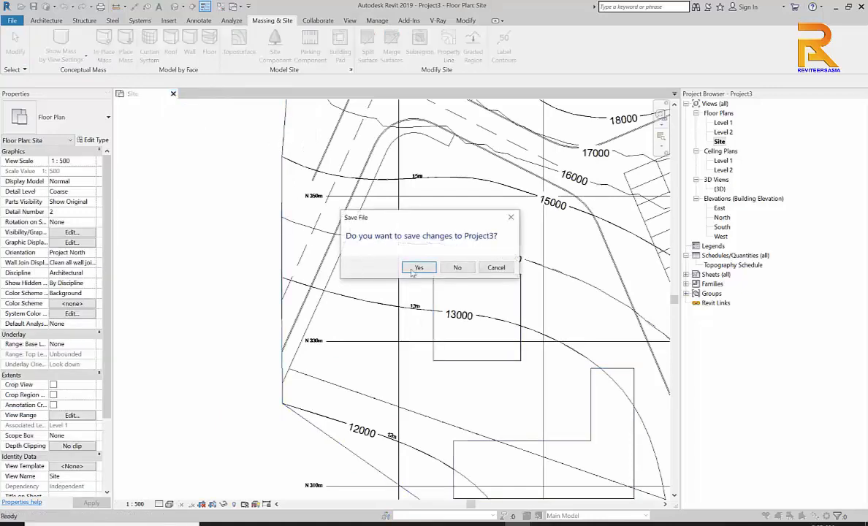
{"action": "left_click", "coordinate": [454, 268]}
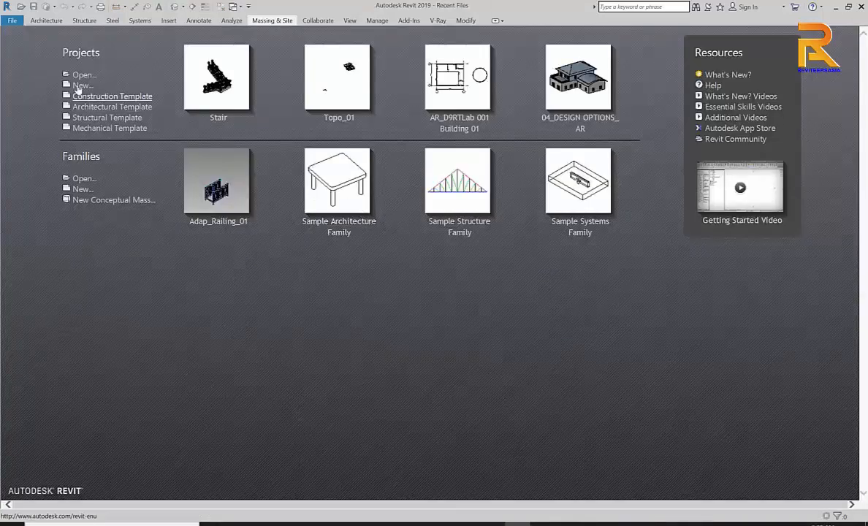
Open the 04_DESIGN OPTIONS_AR project from the 03_Design Options AR_02 folder
{"action": "left_click", "coordinate": [82, 75]}
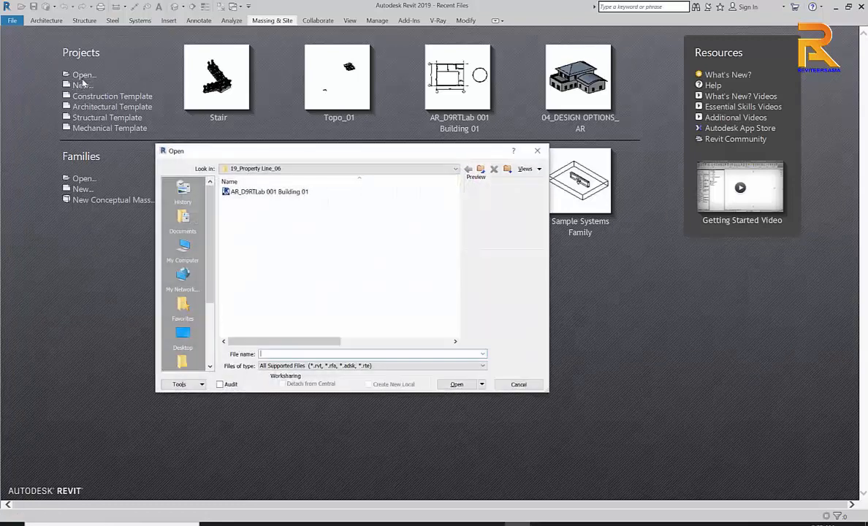
{"action": "key", "text": "Escape"}
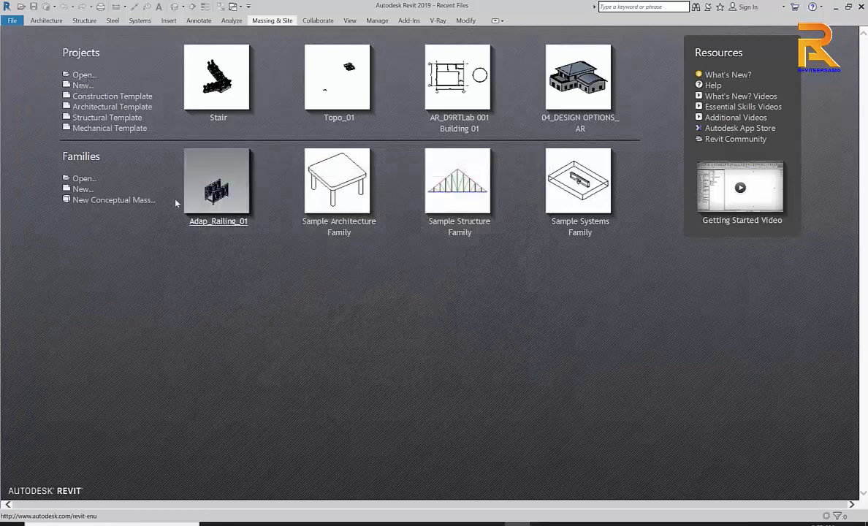
{"action": "left_click", "coordinate": [82, 75]}
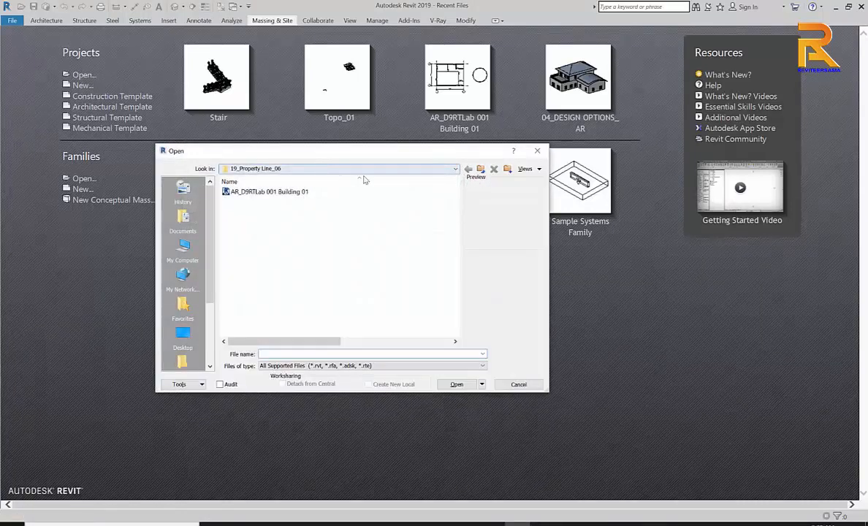
{"action": "left_click", "coordinate": [480, 170]}
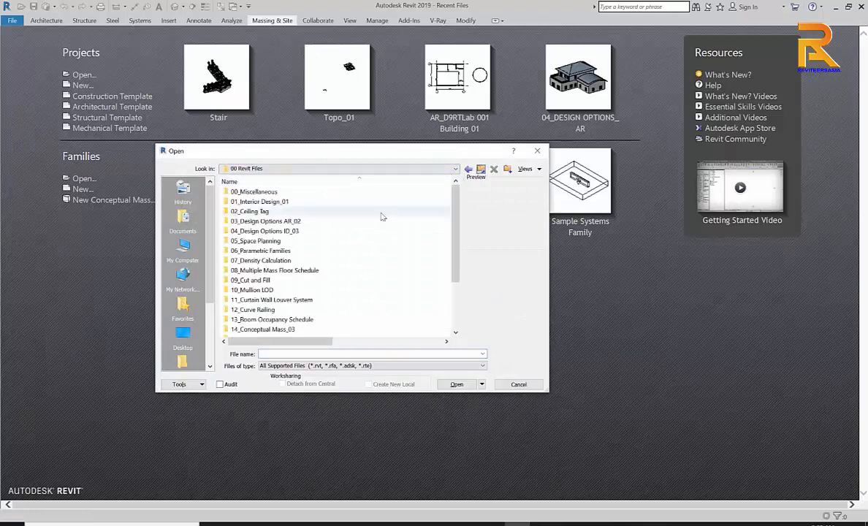
{"action": "double_click", "coordinate": [274, 221]}
{"action": "left_click", "coordinate": [258, 195]}
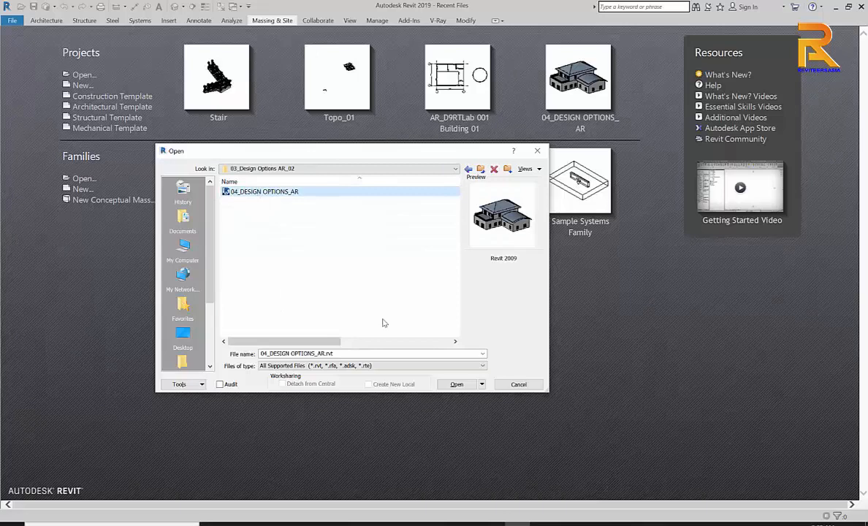
{"action": "left_click", "coordinate": [457, 384]}
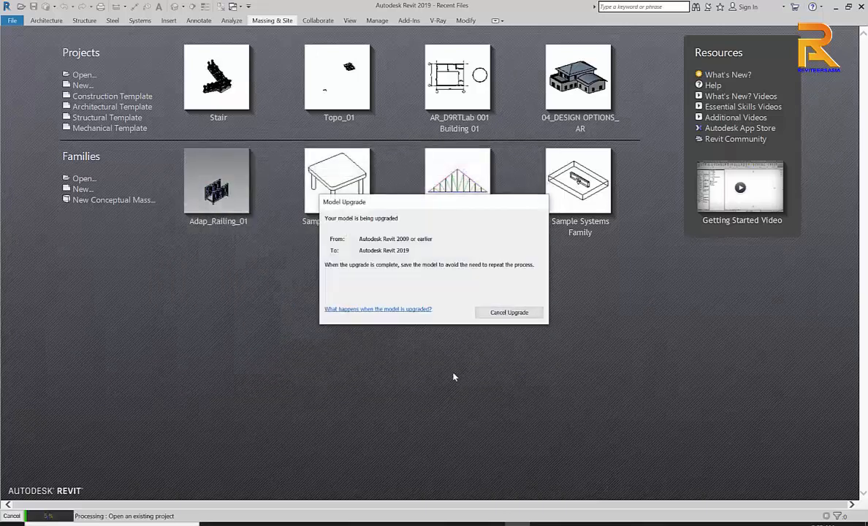
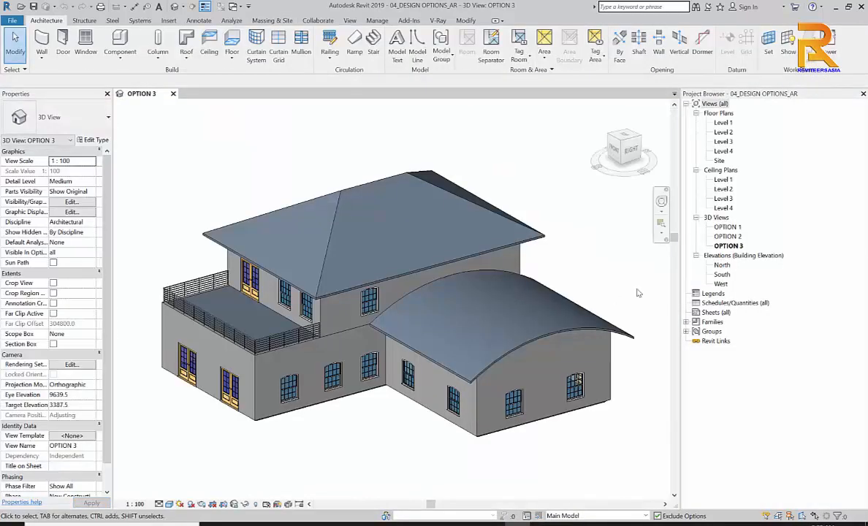
Open the OPTION 1 and OPTION 2 3D views and tile them alongside OPTION 3
{"action": "double_click", "coordinate": [728, 228]}
{"action": "double_click", "coordinate": [728, 236]}
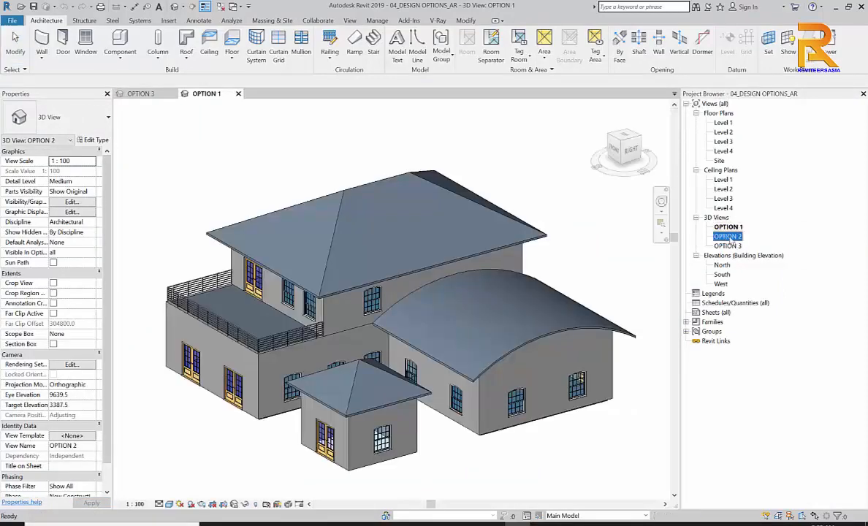
{"action": "key", "text": "w"}
{"action": "key", "text": "t"}
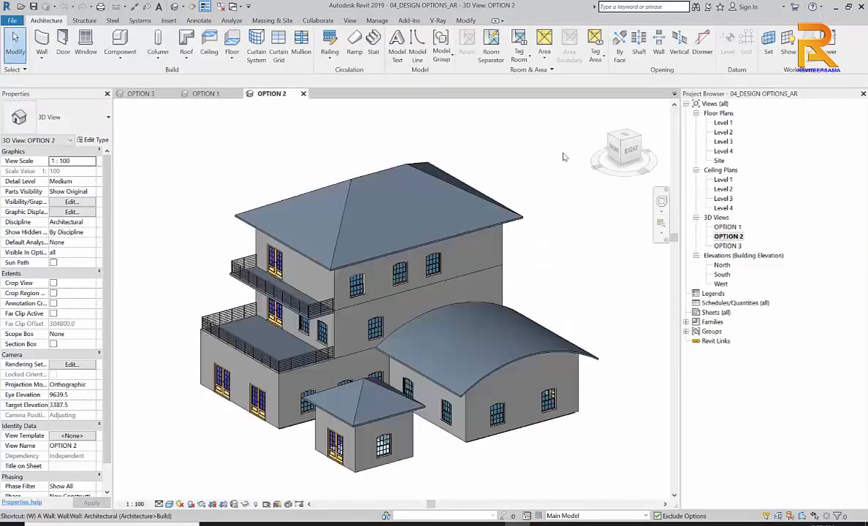
Zoom the tiled OPTION 3, OPTION 2 and OPTION 1 views so that each whole building fits its window
{"action": "left_click", "coordinate": [500, 166]}
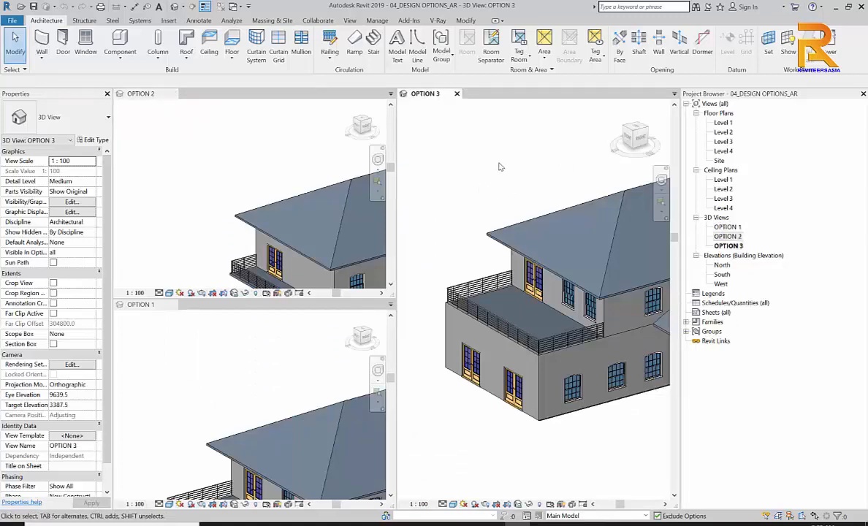
{"action": "left_click", "coordinate": [288, 140]}
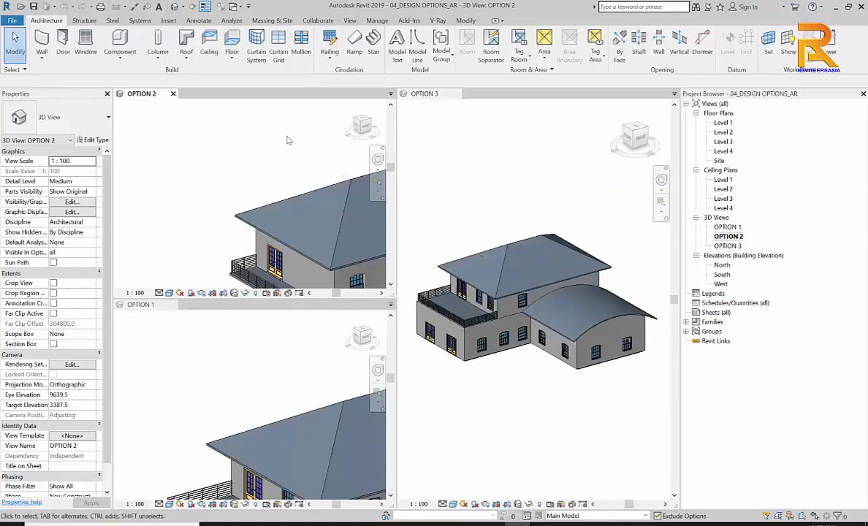
{"action": "key", "text": "z"}
{"action": "key", "text": "e"}
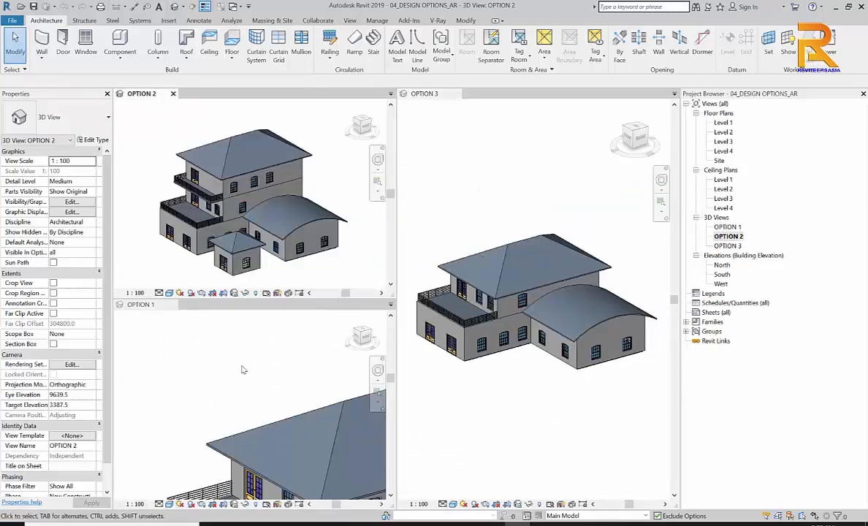
{"action": "left_click", "coordinate": [227, 341]}
{"action": "key", "text": "z"}
{"action": "key", "text": "e"}
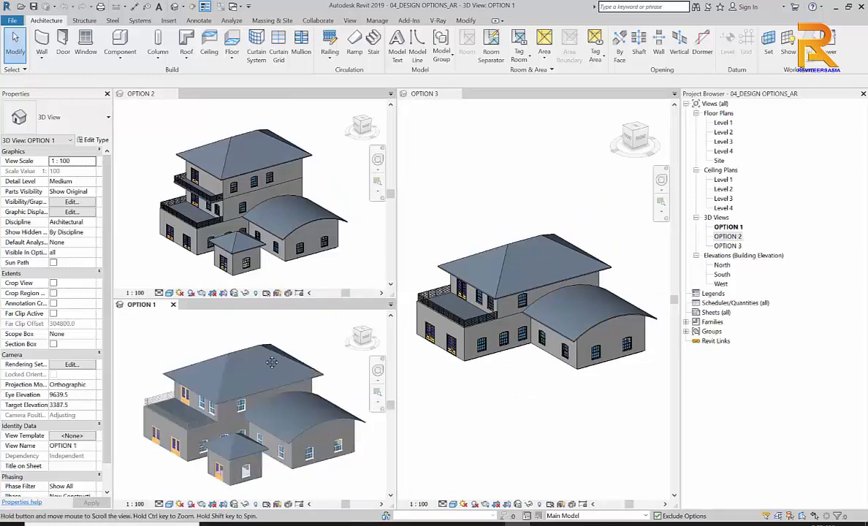
{"action": "middle_click_drag", "start_coordinate": [272, 362], "coordinate": [273, 361]}
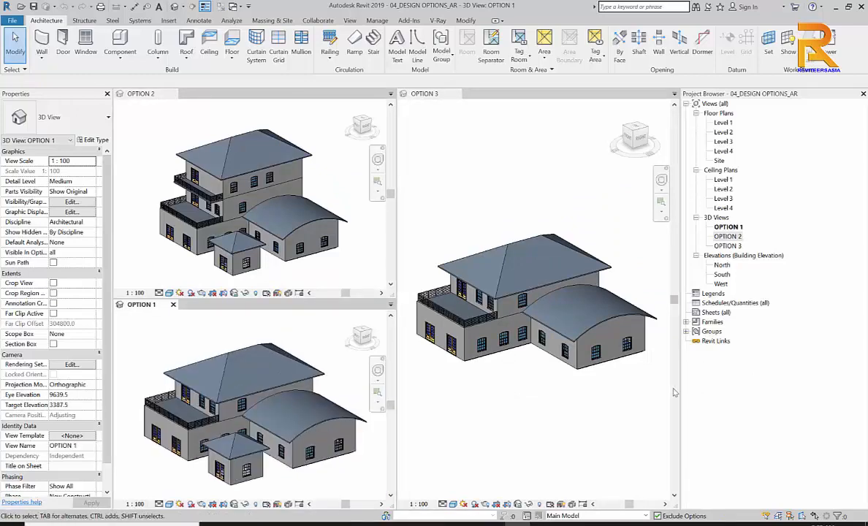
Narrow the Project Browser to widen the tiled views and recentre the buildings in OPTION 3 and OPTION 1
{"action": "left_click_drag", "start_coordinate": [680, 391], "coordinate": [771, 391]}
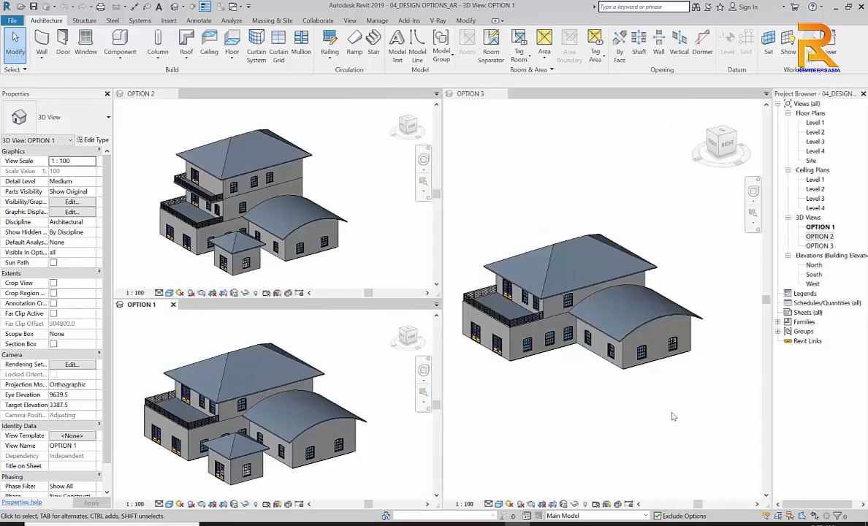
{"action": "left_click", "coordinate": [622, 424]}
{"action": "middle_click_drag", "start_coordinate": [484, 392], "coordinate": [494, 374]}
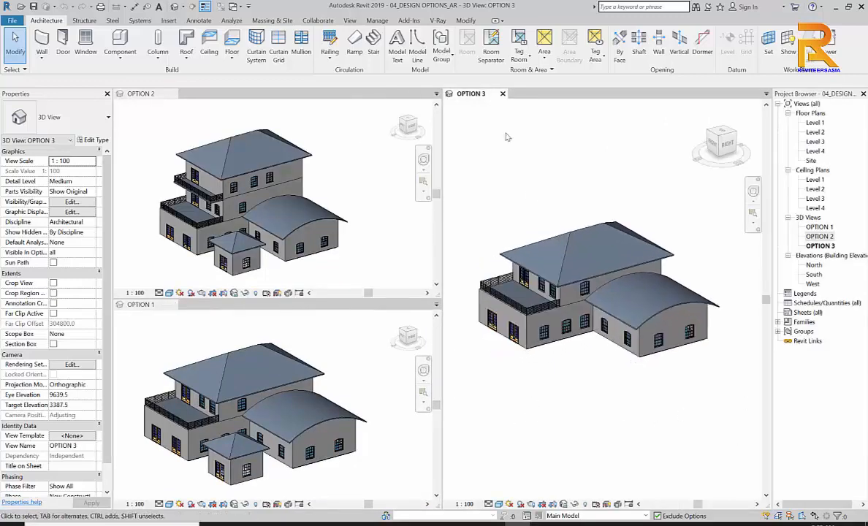
{"action": "left_click", "coordinate": [128, 342]}
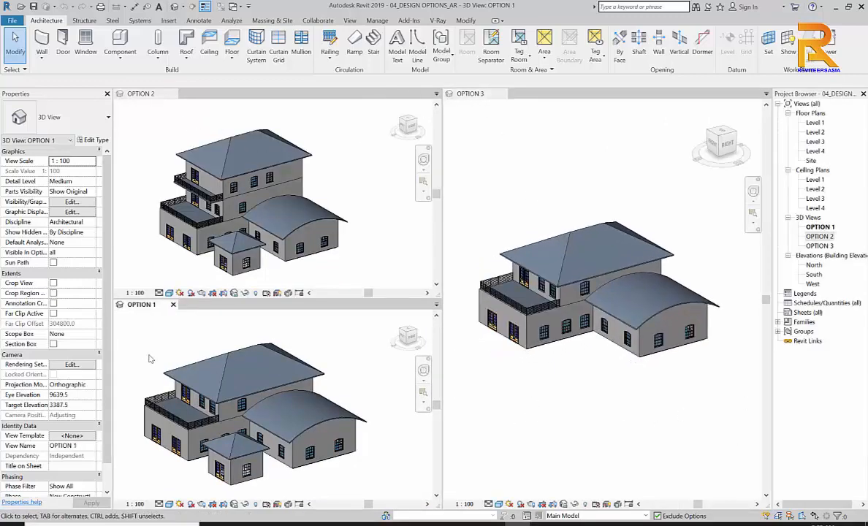
{"action": "middle_click_drag", "start_coordinate": [166, 350], "coordinate": [185, 343]}
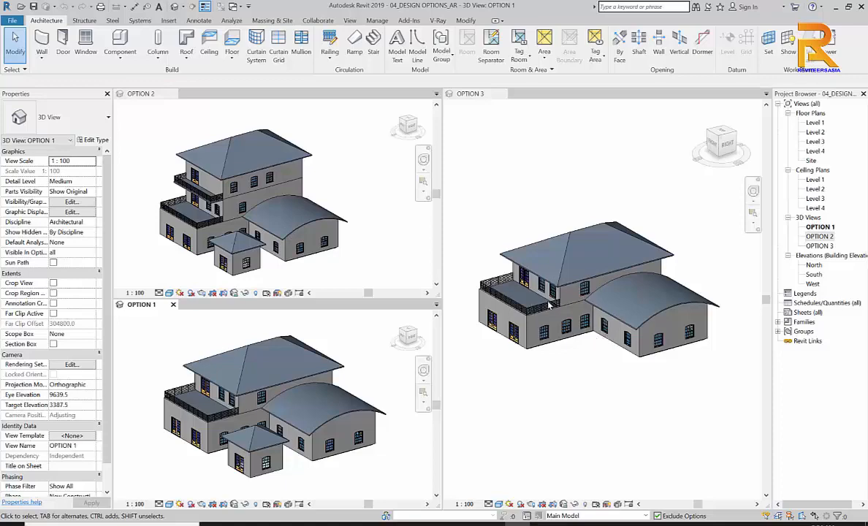
Open the Design Options dialog from the OPTION 3 view and move it up so that its option sets can be read
{"action": "left_click", "coordinate": [566, 368]}
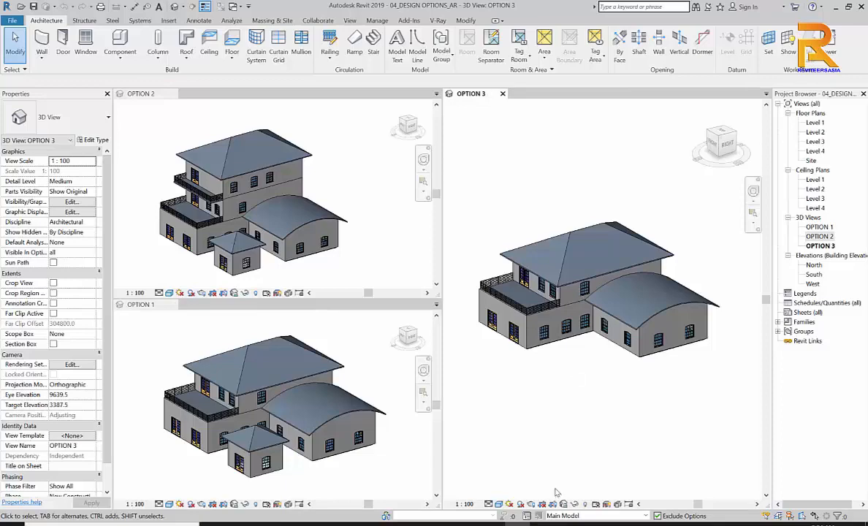
{"action": "left_click", "coordinate": [527, 517]}
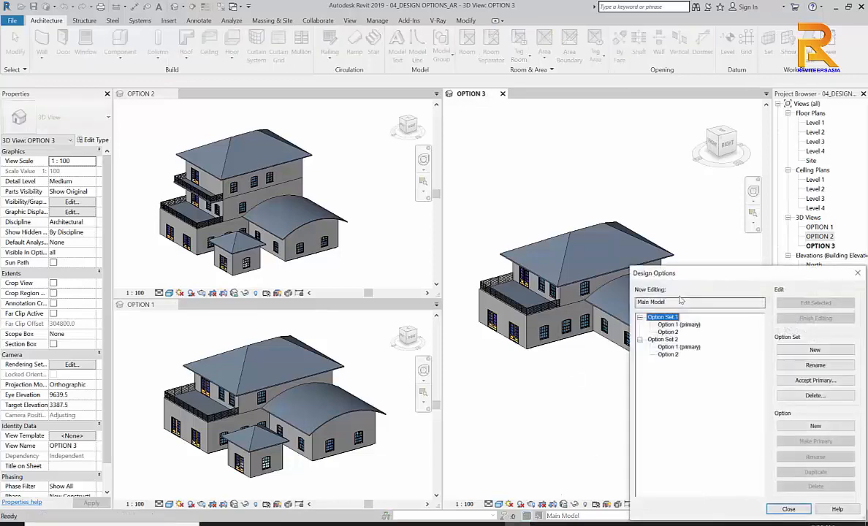
{"action": "left_click_drag", "start_coordinate": [704, 276], "coordinate": [625, 148]}
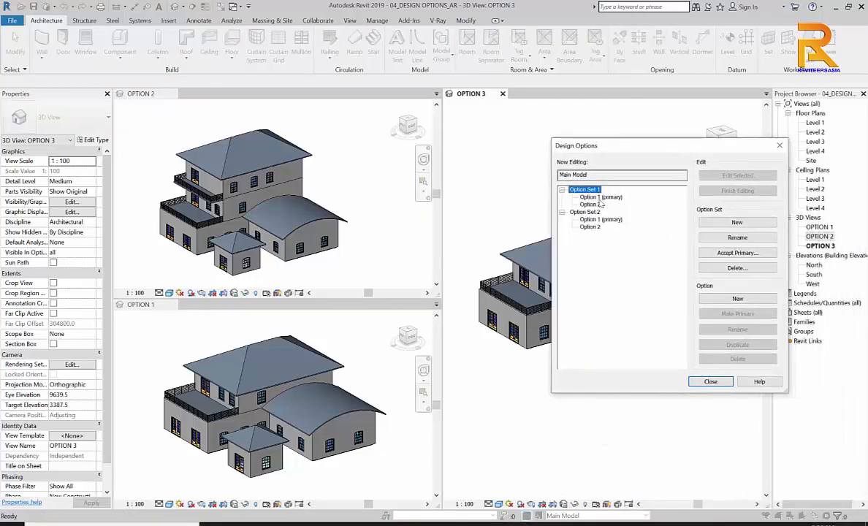
Review the options listed under Option Set 1 and Option Set 2 in the Design Options dialog, and close it
{"action": "left_click", "coordinate": [597, 198]}
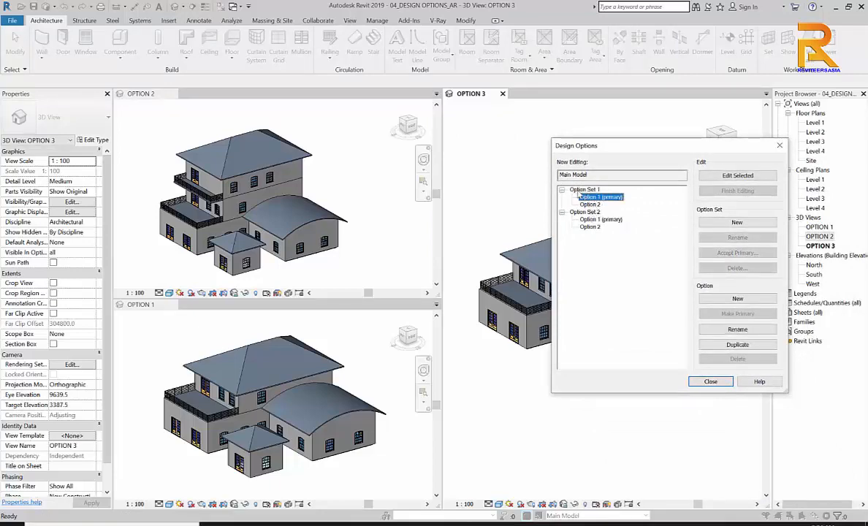
{"action": "left_click", "coordinate": [582, 190]}
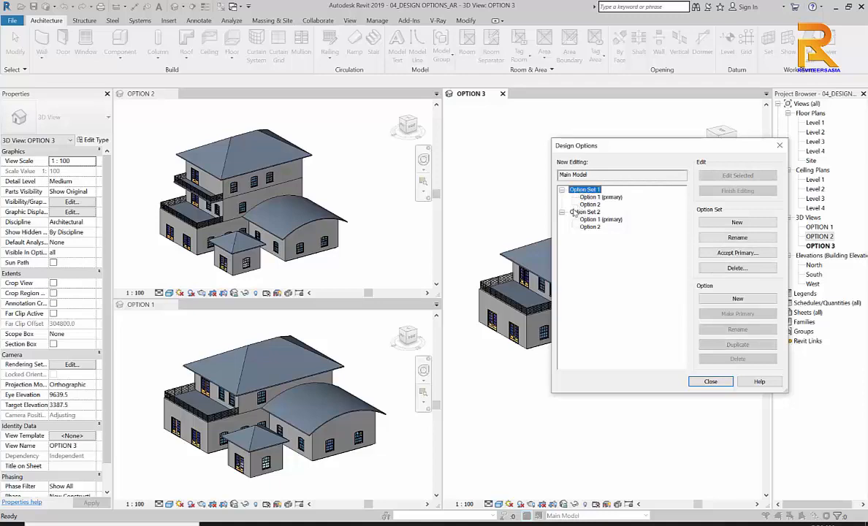
{"action": "key", "text": "Down"}
{"action": "key", "text": "Down"}
{"action": "key", "text": "Down"}
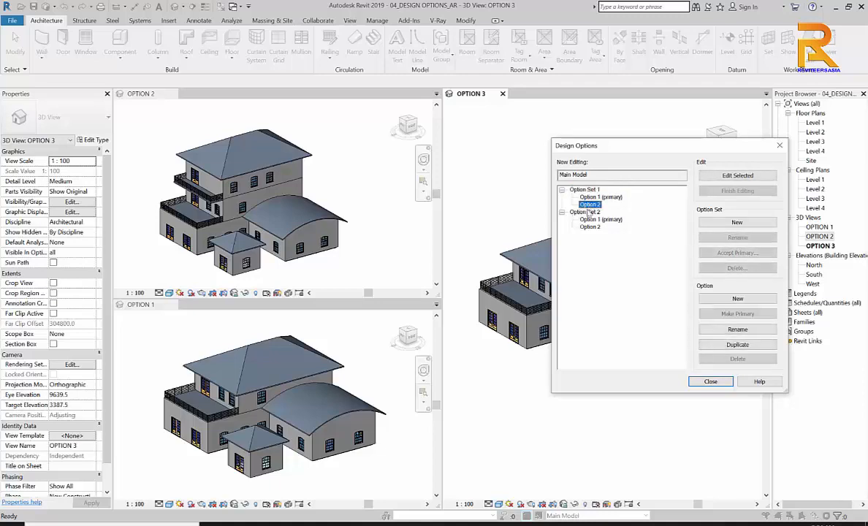
{"action": "left_click", "coordinate": [711, 381]}
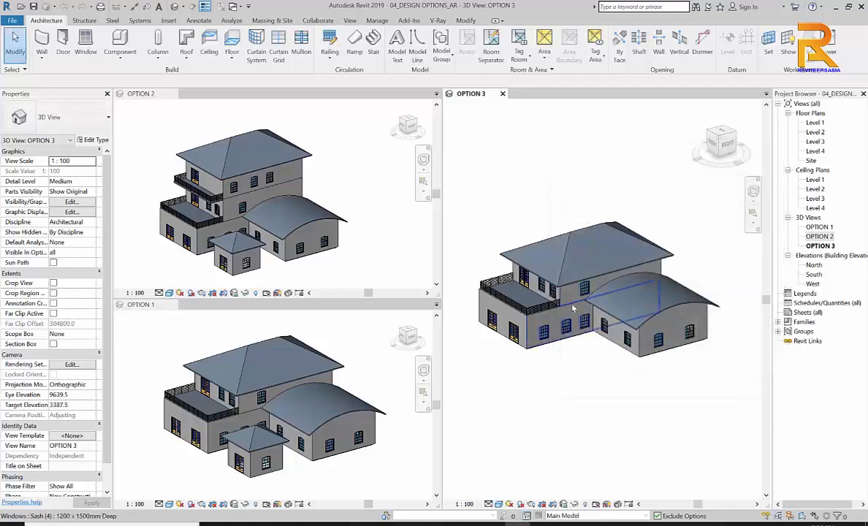
Open the design option visibility overrides for the OPTION 3 view and move the dialog clear of its enlarged building
{"action": "scroll", "coordinate": [616, 328], "scroll_direction": "up", "scroll_amount": 2}
{"action": "middle_click_drag", "start_coordinate": [616, 328], "coordinate": [635, 347]}
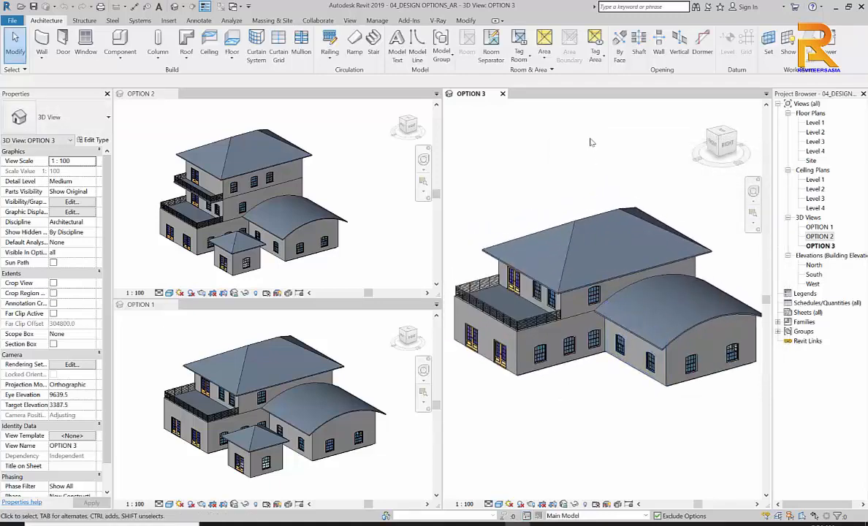
{"action": "key", "text": "v"}
{"action": "key", "text": "g"}
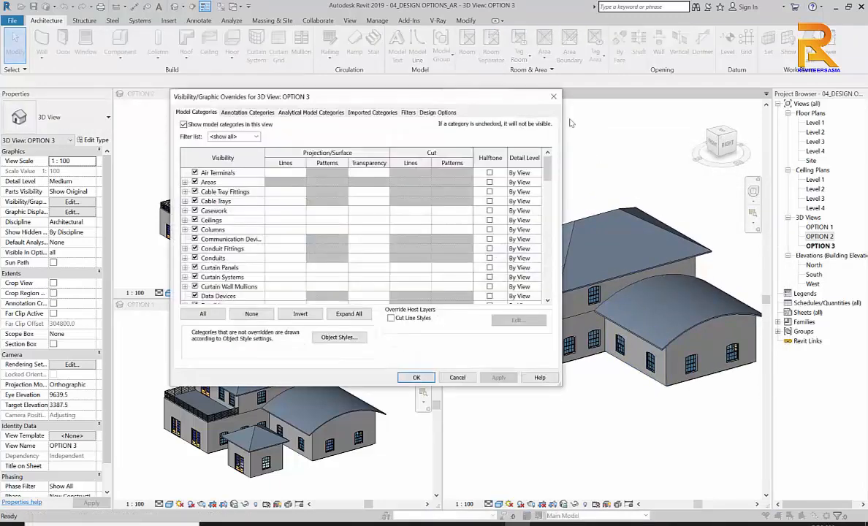
{"action": "left_click_drag", "start_coordinate": [422, 93], "coordinate": [299, 100]}
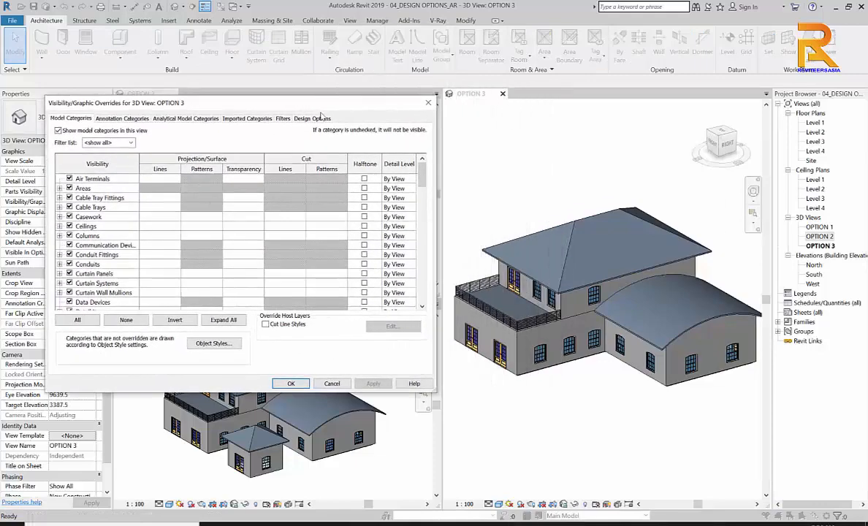
{"action": "left_click", "coordinate": [314, 119]}
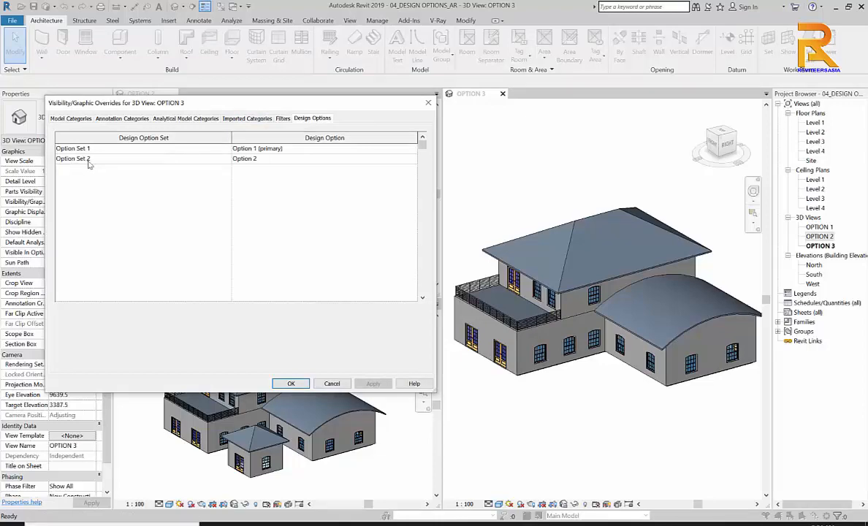
Set Option Set 2 to Option 1 (primary) for the OPTION 3 view and apply the change
{"action": "left_click", "coordinate": [410, 160]}
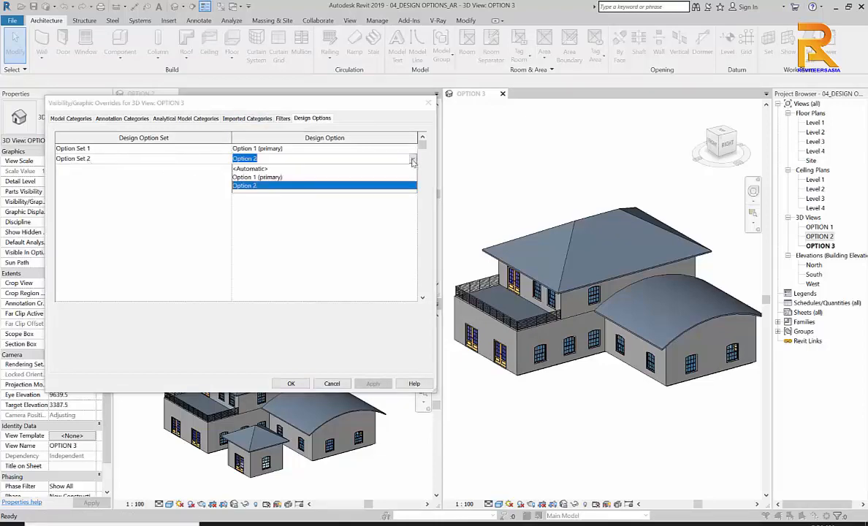
{"action": "left_click", "coordinate": [281, 178]}
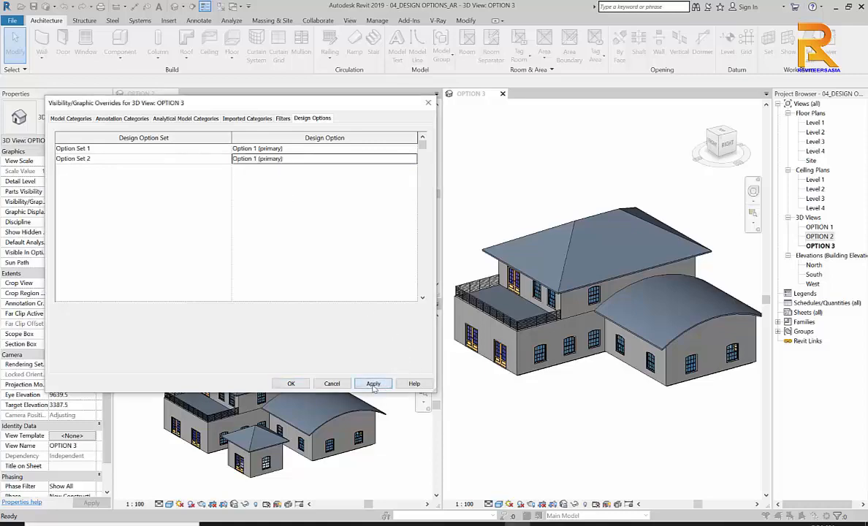
{"action": "left_click", "coordinate": [373, 382]}
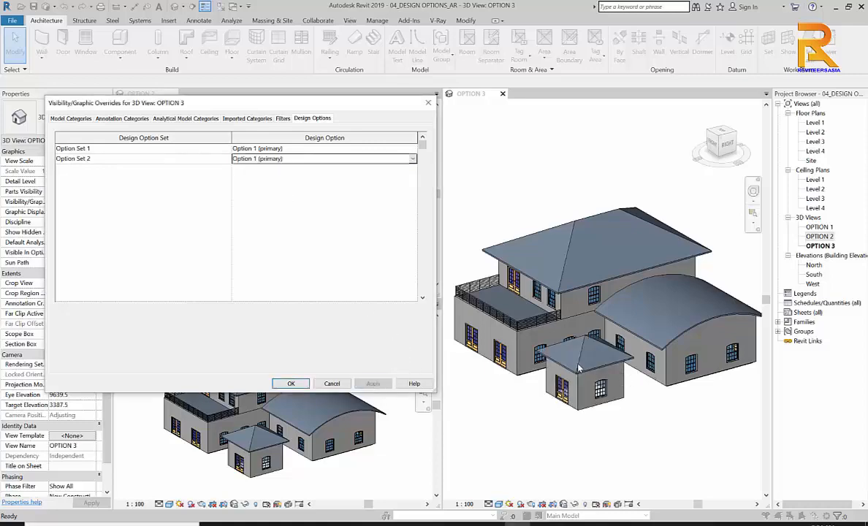
Set Option Set 2 to Option 2 for the OPTION 3 view, apply it and close the visibility overrides
{"action": "left_click", "coordinate": [411, 160]}
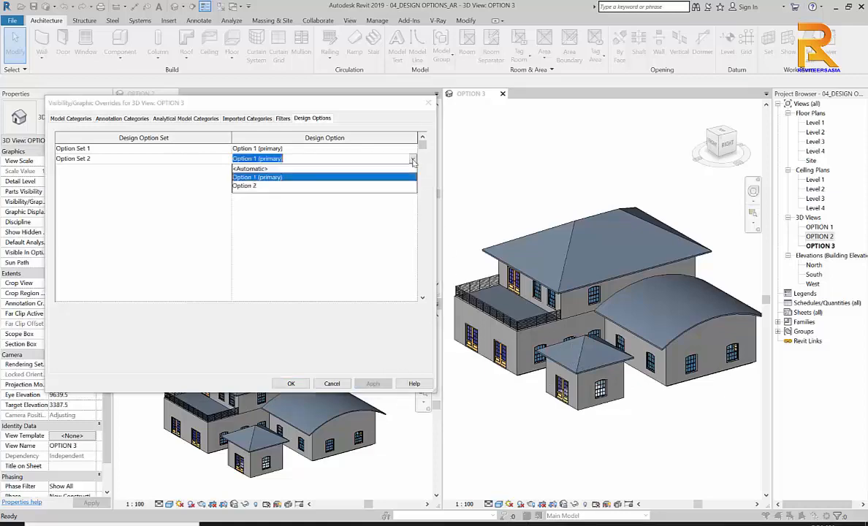
{"action": "left_click", "coordinate": [245, 184]}
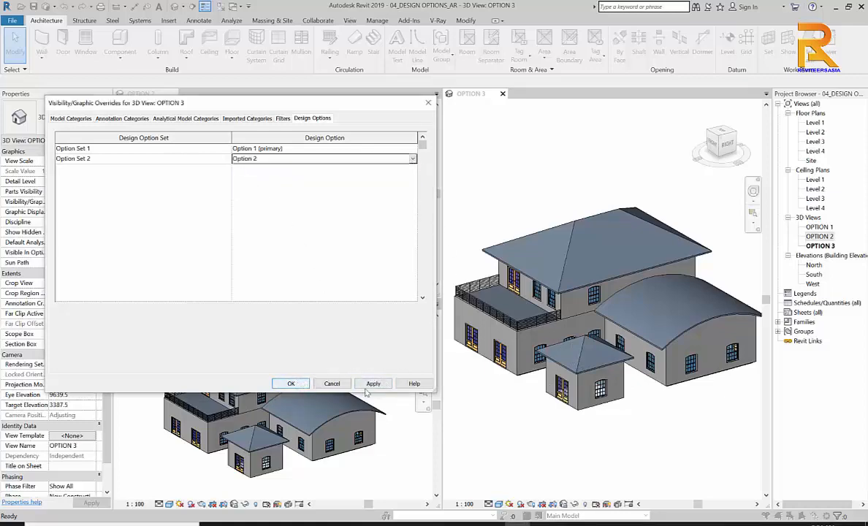
{"action": "left_click", "coordinate": [374, 385]}
{"action": "left_click", "coordinate": [291, 384]}
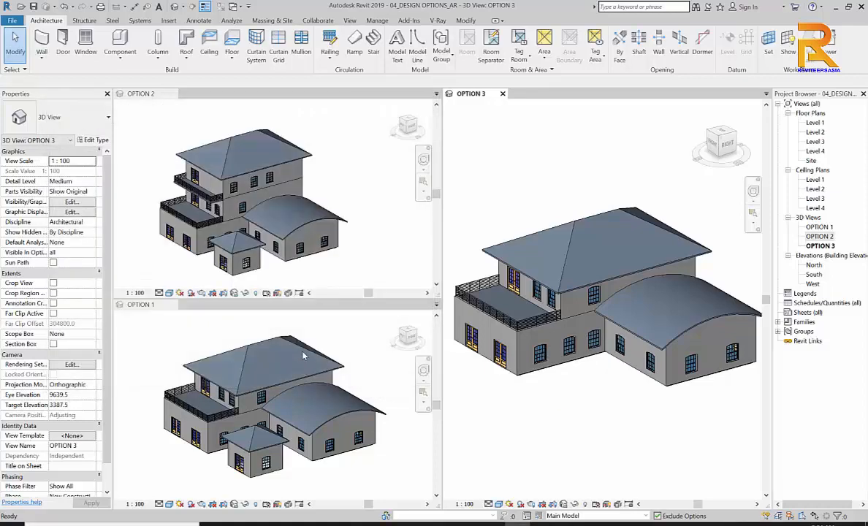
Activate the OPTION 2 view, enlarge its building and open its design option visibility overrides, placed over the OPTION 3 view
{"action": "left_click", "coordinate": [352, 350]}
{"action": "left_click", "coordinate": [299, 246]}
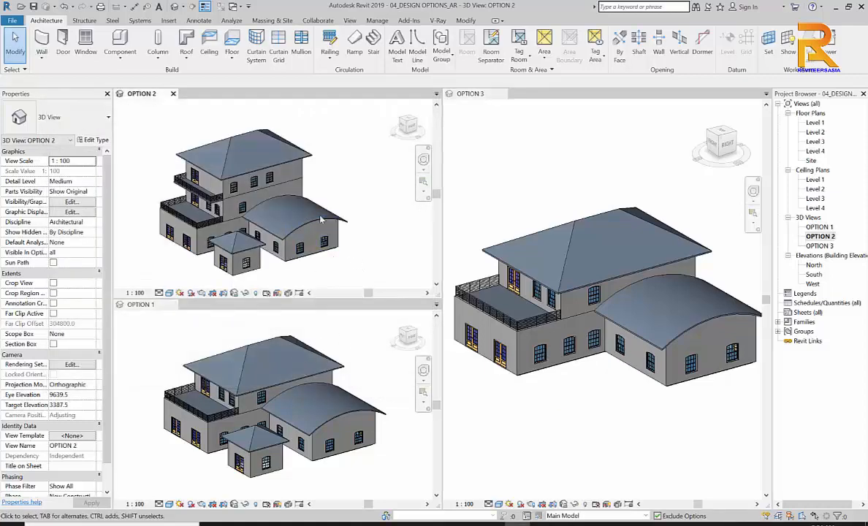
{"action": "scroll", "coordinate": [232, 174], "scroll_direction": "up", "scroll_amount": 2}
{"action": "scroll", "coordinate": [230, 164], "scroll_direction": "down", "scroll_amount": 2}
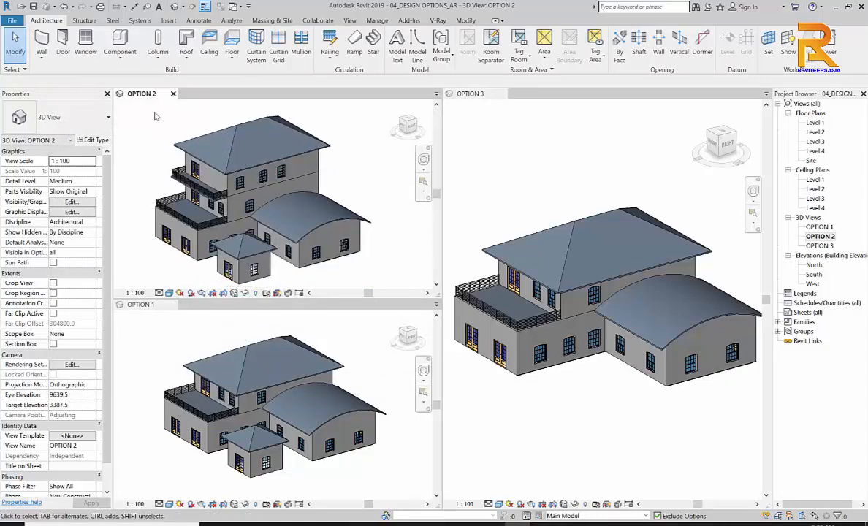
{"action": "key", "text": "v"}
{"action": "key", "text": "g"}
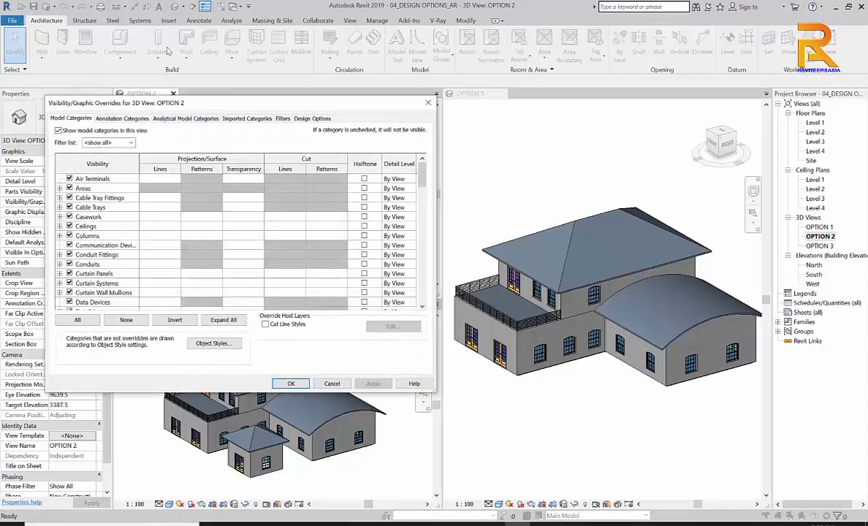
{"action": "left_click_drag", "start_coordinate": [194, 107], "coordinate": [586, 120]}
{"action": "left_click", "coordinate": [705, 132]}
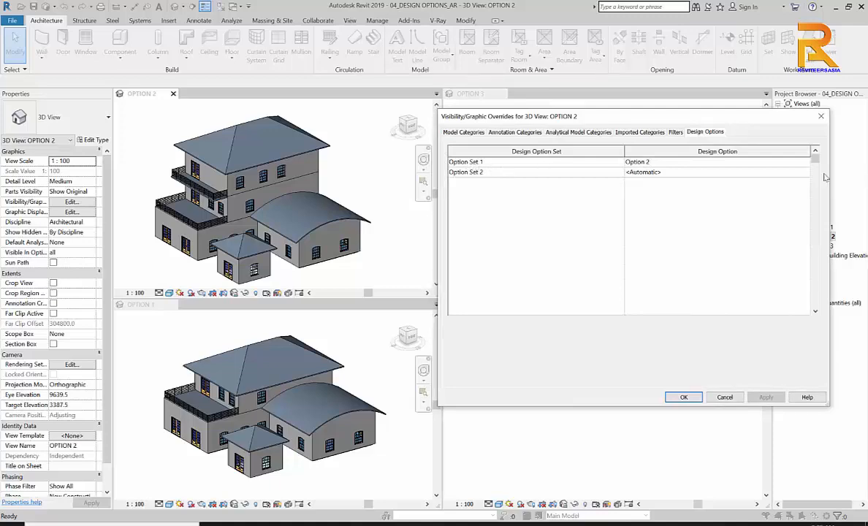
Set Option Set 1 to Option 1 (primary) for the OPTION 2 view and apply the change
{"action": "left_click", "coordinate": [804, 161]}
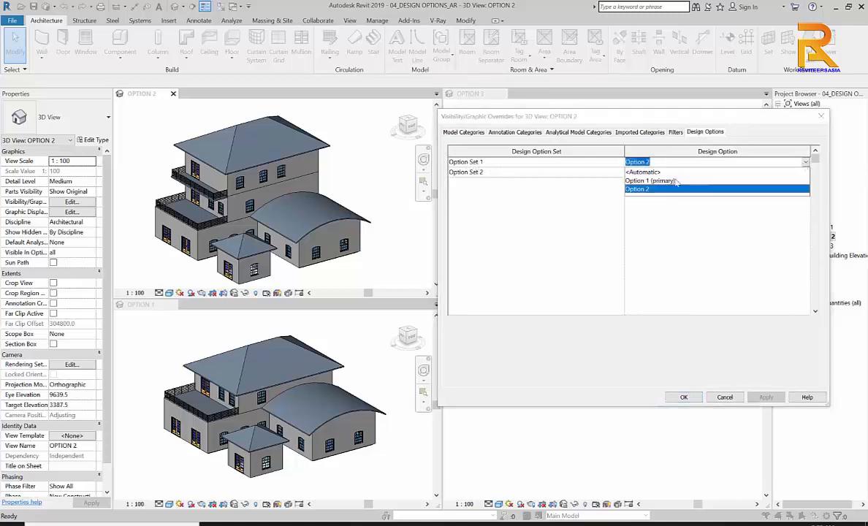
{"action": "left_click", "coordinate": [643, 180]}
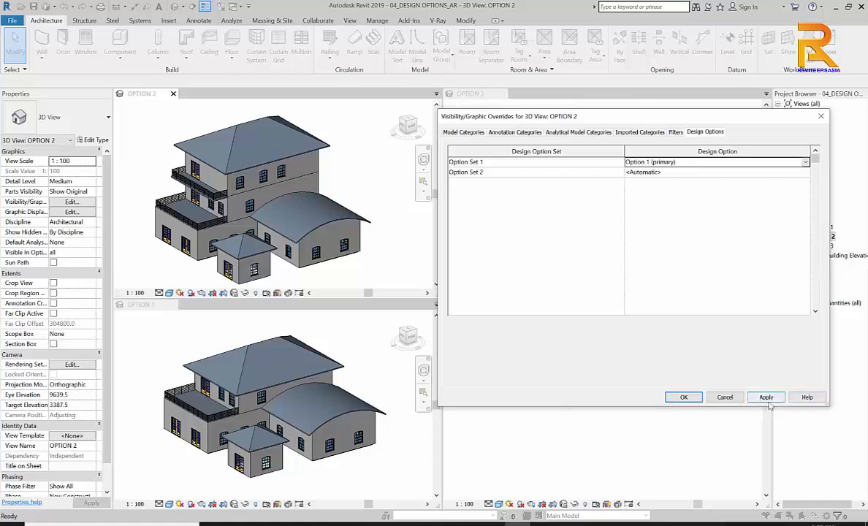
{"action": "left_click", "coordinate": [765, 398]}
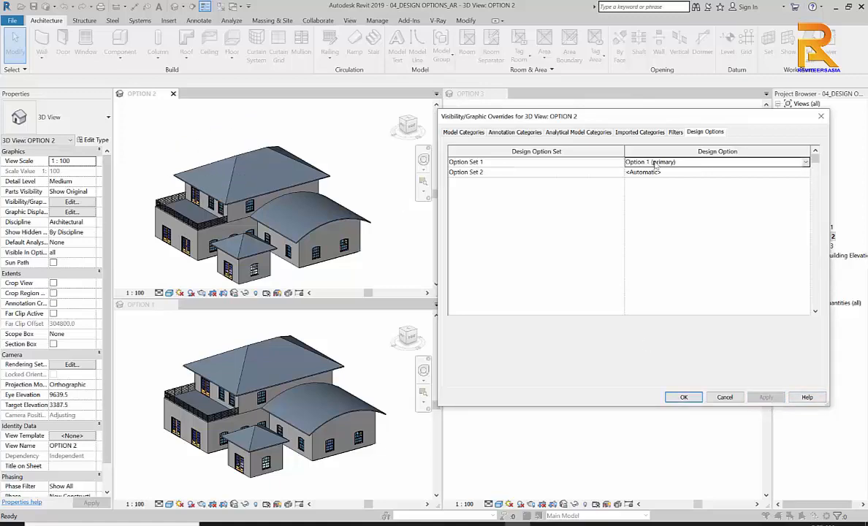
Set Option Set 2 to Option 2 for the OPTION 2 view and apply the change
{"action": "left_click", "coordinate": [746, 172]}
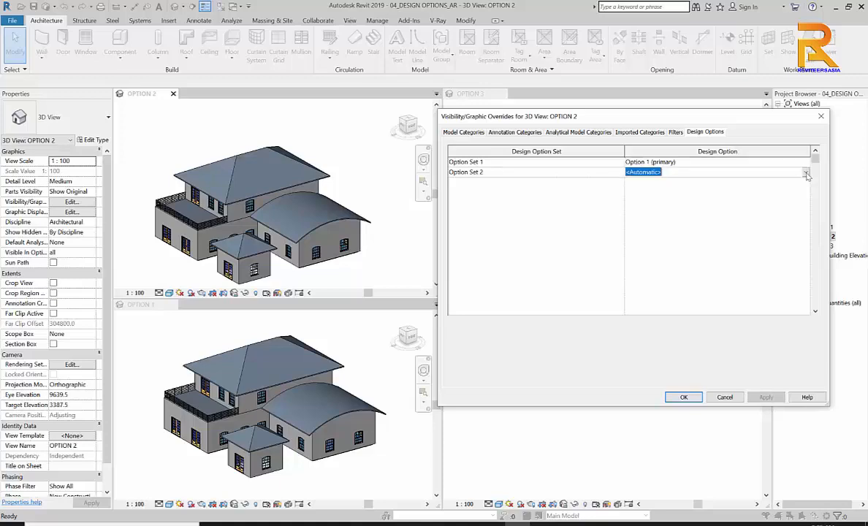
{"action": "left_click", "coordinate": [805, 173]}
{"action": "left_click", "coordinate": [683, 200]}
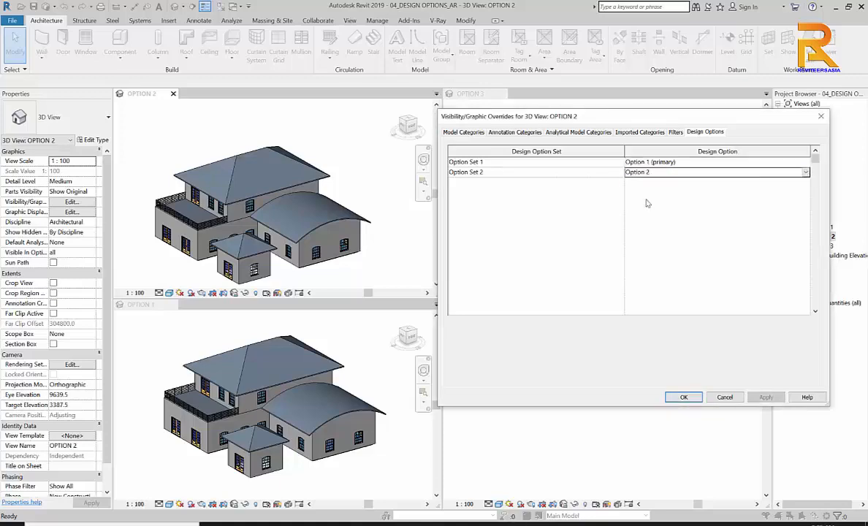
{"action": "left_click", "coordinate": [764, 396]}
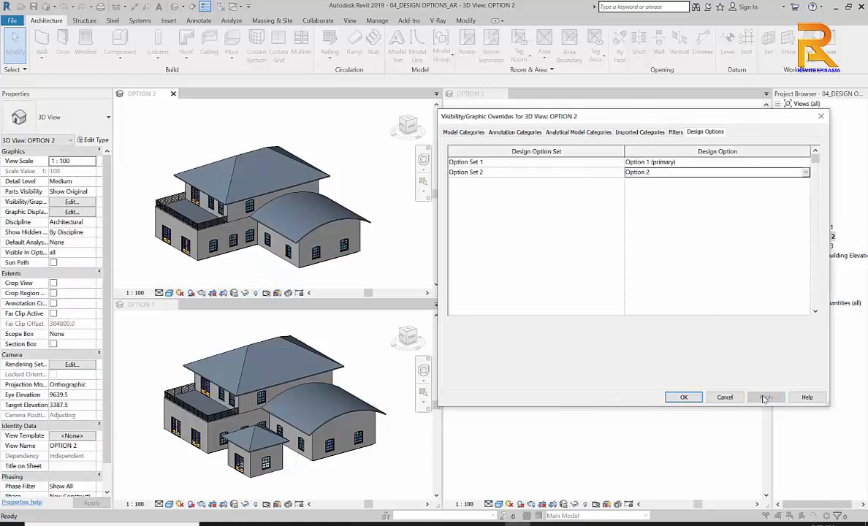
Set Option Set 1 to Option 2 for the OPTION 2 view and apply the change
{"action": "left_click", "coordinate": [738, 162]}
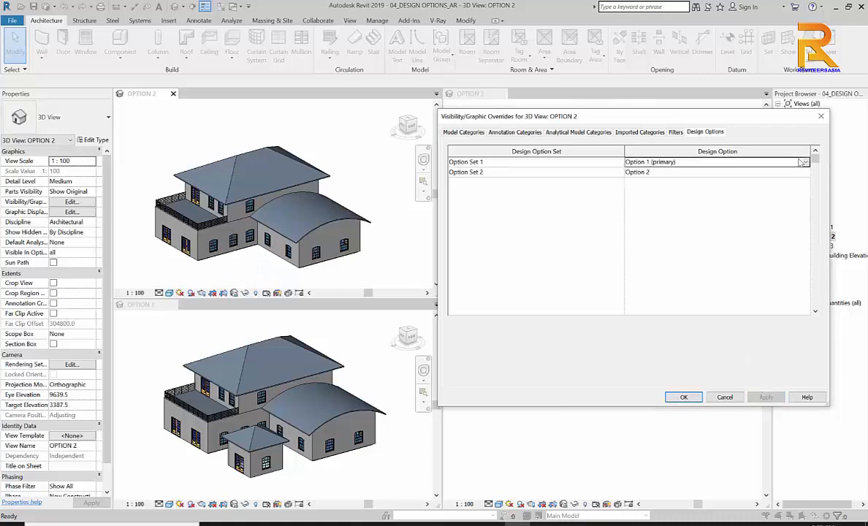
{"action": "left_click", "coordinate": [804, 163]}
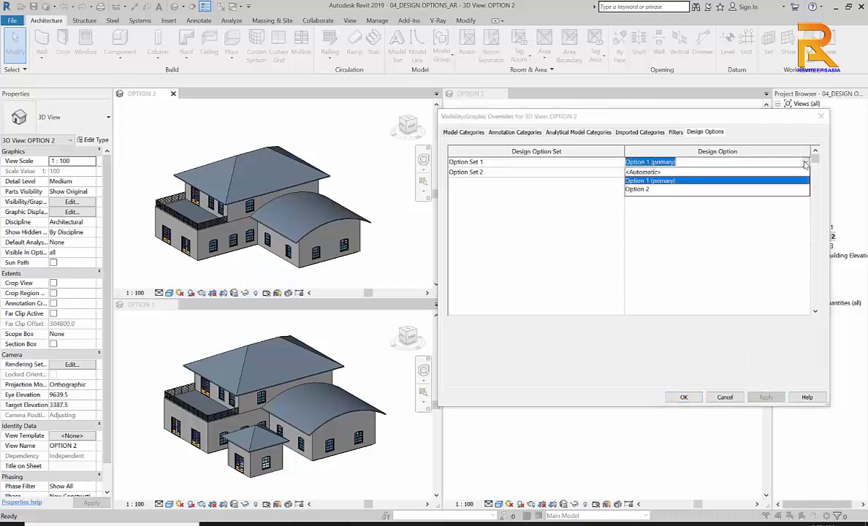
{"action": "left_click", "coordinate": [643, 189]}
{"action": "left_click", "coordinate": [767, 397]}
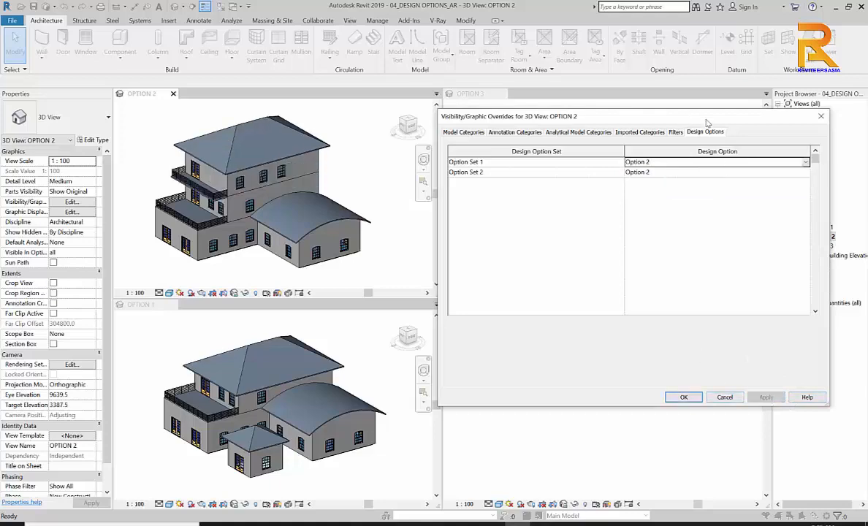
Set Option Set 2 to Option 1 (primary) for the OPTION 2 view, apply it and close the visibility overrides
{"action": "left_click", "coordinate": [802, 173]}
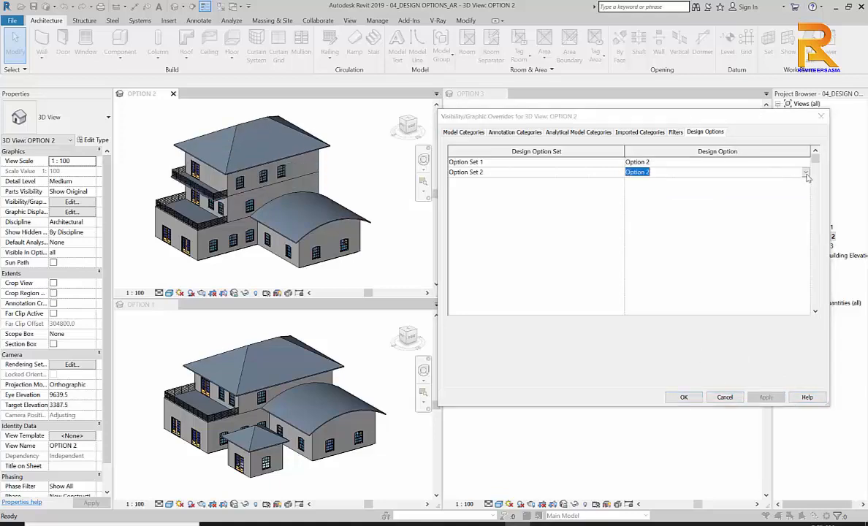
{"action": "left_click", "coordinate": [806, 173]}
{"action": "left_click", "coordinate": [652, 192]}
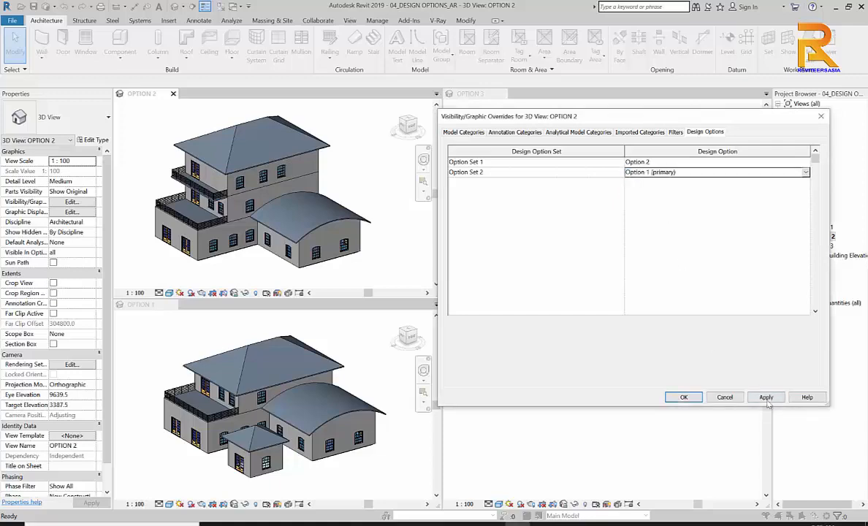
{"action": "left_click", "coordinate": [765, 397]}
{"action": "left_click", "coordinate": [684, 397]}
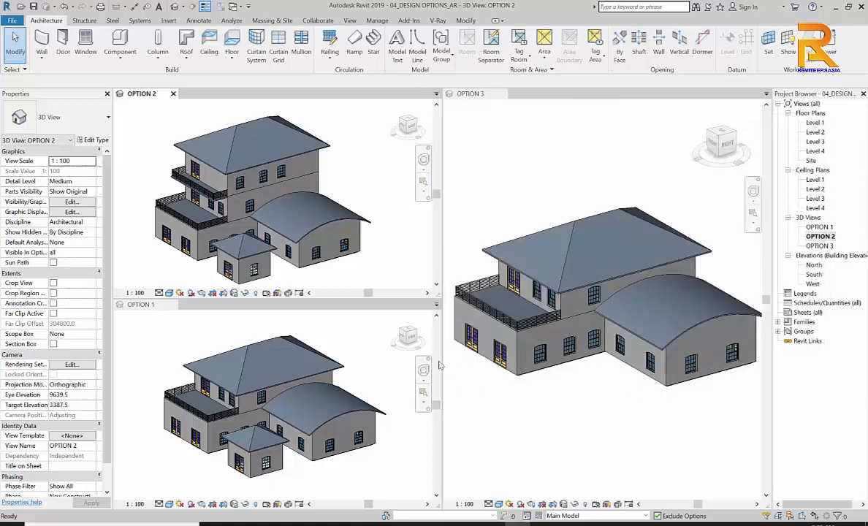
Set Option Set 2 to Option 1 (primary) in the OPTION 1 view's visibility overrides and apply the change
{"action": "left_click", "coordinate": [369, 356]}
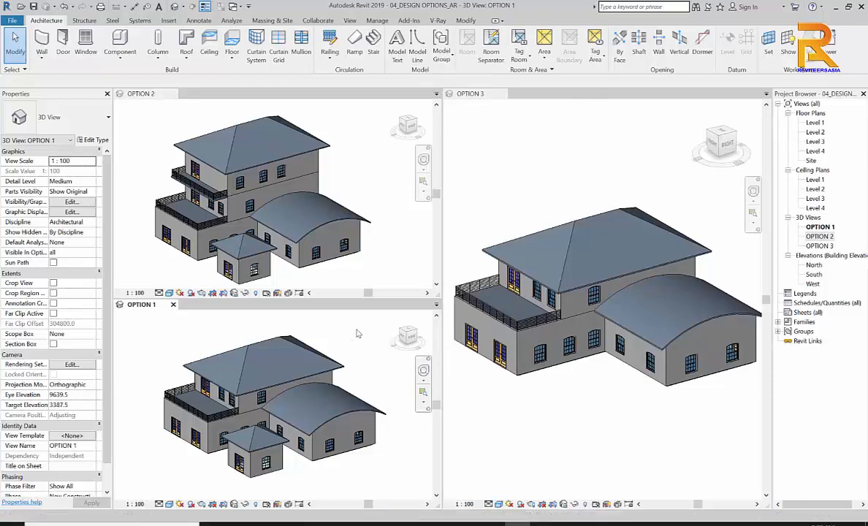
{"action": "key", "text": "v"}
{"action": "key", "text": "g"}
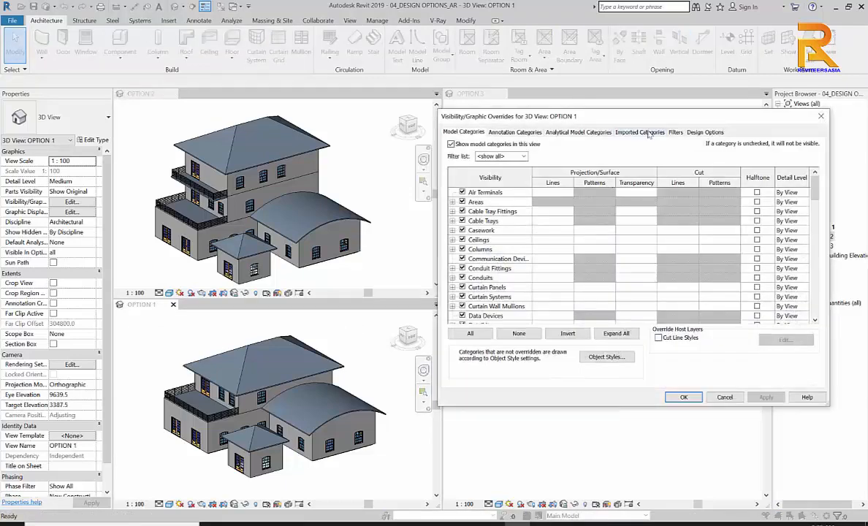
{"action": "left_click", "coordinate": [704, 132]}
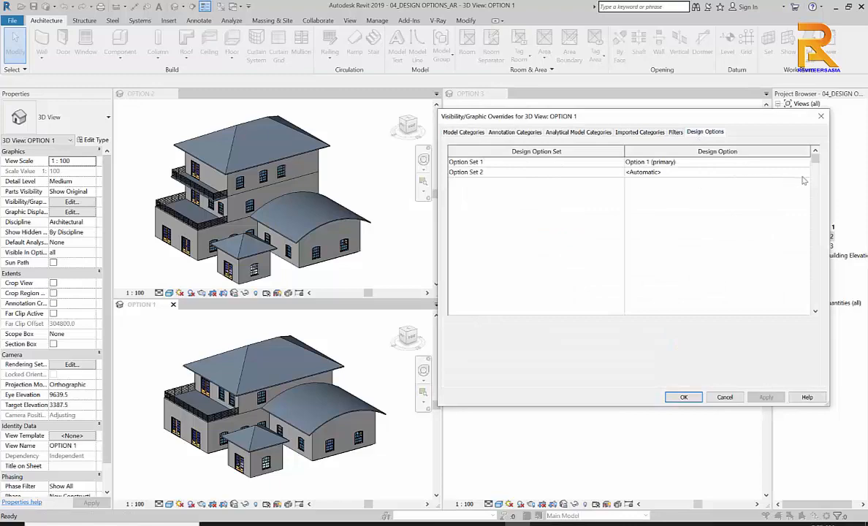
{"action": "left_click", "coordinate": [745, 171]}
{"action": "left_click", "coordinate": [662, 191]}
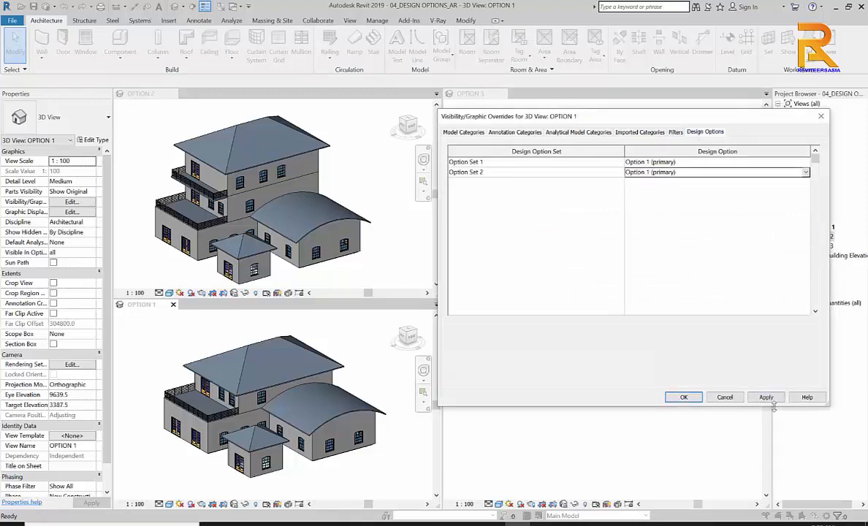
{"action": "left_click", "coordinate": [765, 398]}
Set Option Set 1 to Option 2 in the OPTION 1 view's visibility overrides and apply the change
{"action": "left_click", "coordinate": [804, 163]}
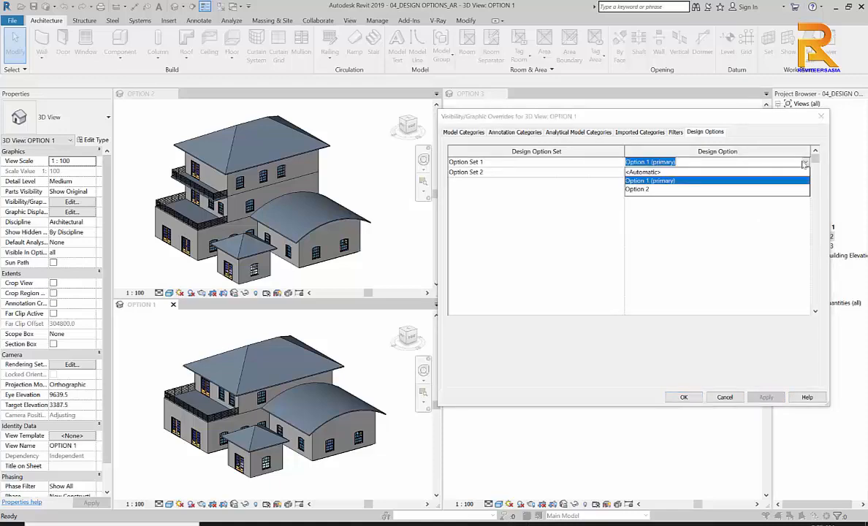
{"action": "left_click", "coordinate": [638, 190]}
{"action": "left_click", "coordinate": [766, 397]}
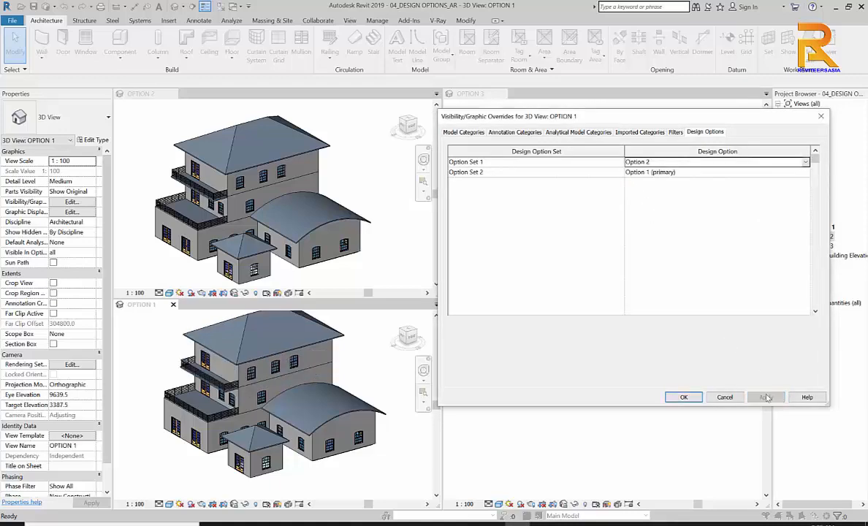
Set Option Set 1 back to Option 1 (primary) for the OPTION 1 view and apply the change
{"action": "left_click", "coordinate": [806, 162]}
{"action": "left_click", "coordinate": [661, 189]}
{"action": "key", "text": "Up"}
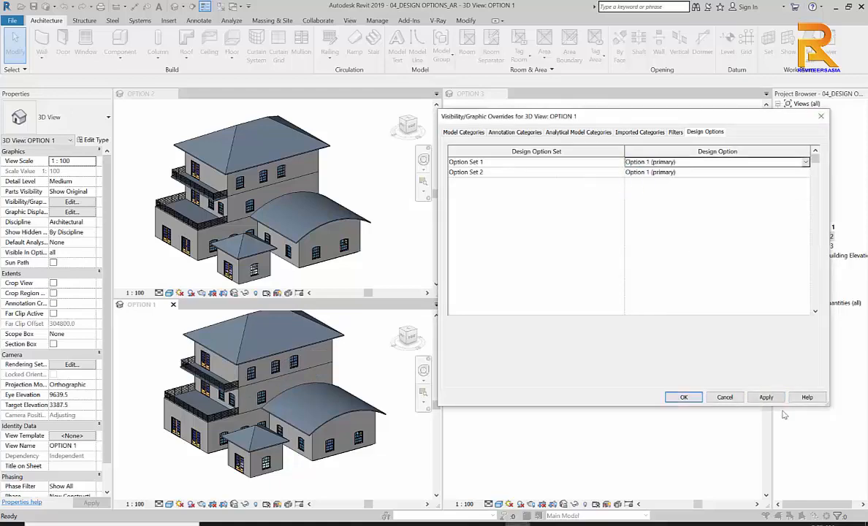
{"action": "left_click", "coordinate": [766, 396]}
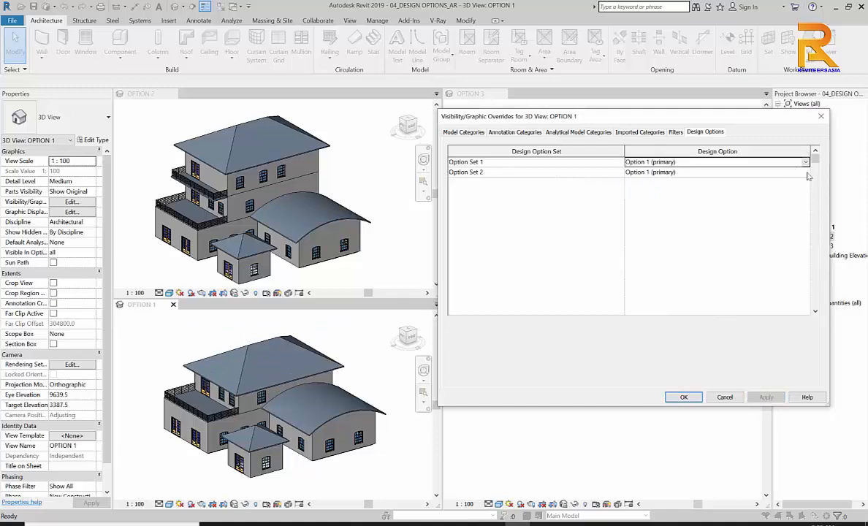
Set Option Set 2 to Option 2 for the OPTION 1 view, apply it and close the visibility overrides
{"action": "left_click", "coordinate": [805, 173]}
{"action": "left_click", "coordinate": [654, 199]}
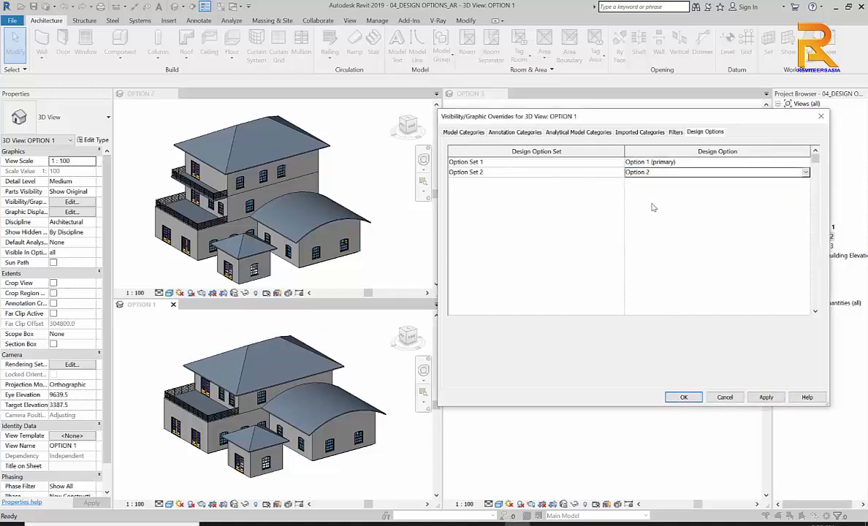
{"action": "left_click", "coordinate": [765, 398]}
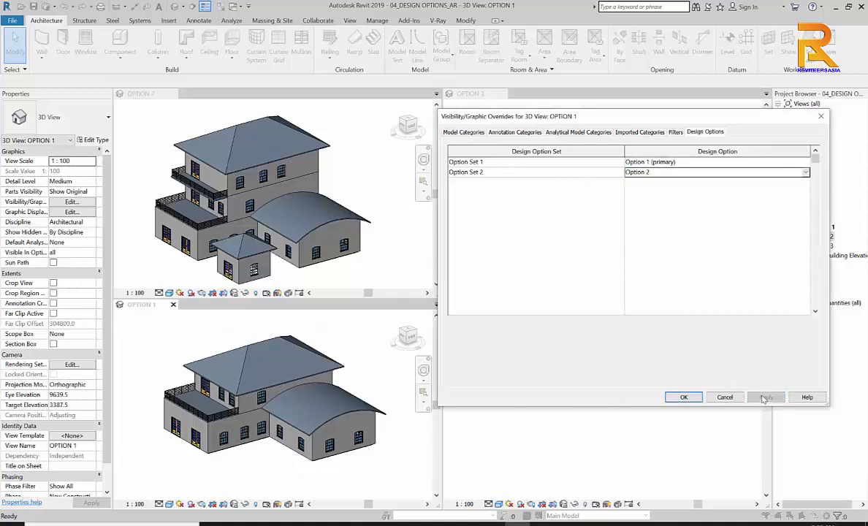
{"action": "left_click", "coordinate": [681, 398]}
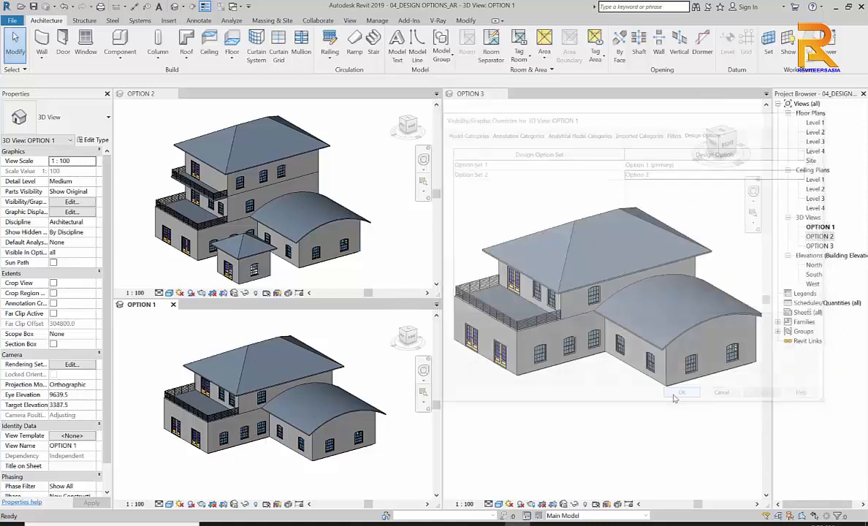
Orbit the building in the OPTION 3, OPTION 1 and OPTION 2 views to compare the design variants from other angles
{"action": "left_click", "coordinate": [553, 387]}
{"action": "middle_click_drag", "start_coordinate": [622, 415], "coordinate": [555, 413], "text": "shift"}
{"action": "left_click", "coordinate": [369, 379]}
{"action": "middle_click_drag", "start_coordinate": [367, 380], "coordinate": [339, 291], "text": "shift"}
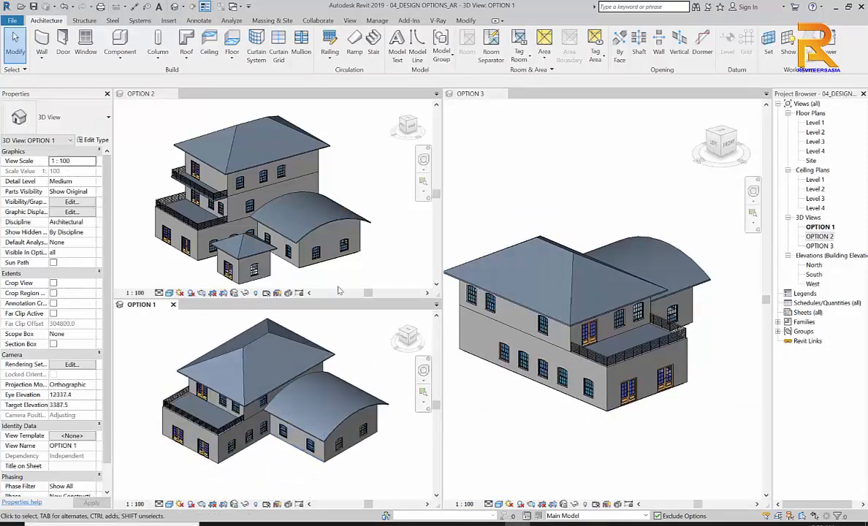
{"action": "left_click", "coordinate": [364, 276]}
{"action": "middle_click_drag", "start_coordinate": [368, 263], "coordinate": [300, 261], "text": "shift"}
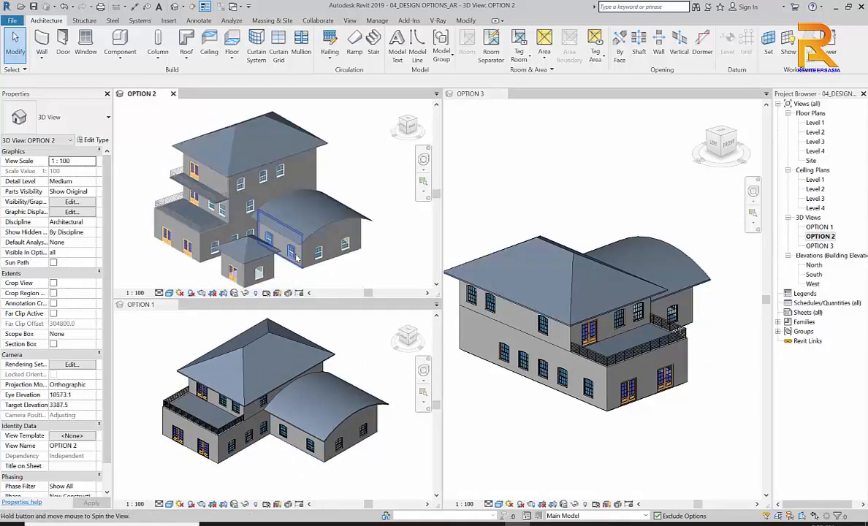